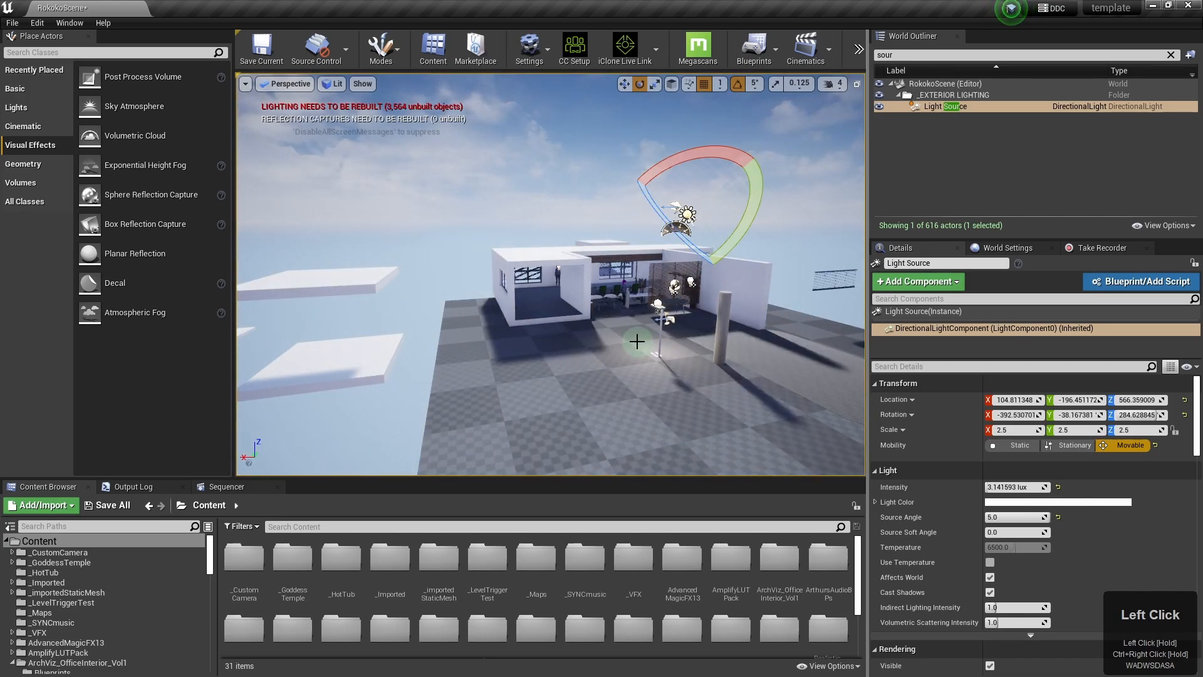
key("w")
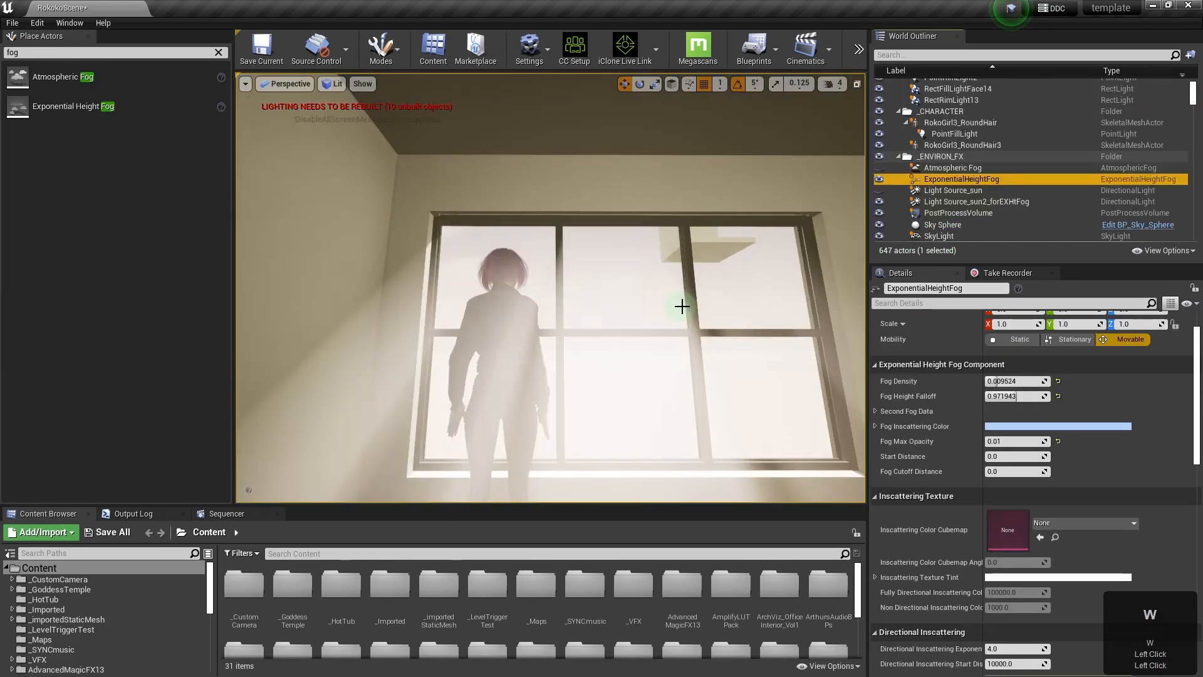
right_click_drag(682, 306, 631, 315)
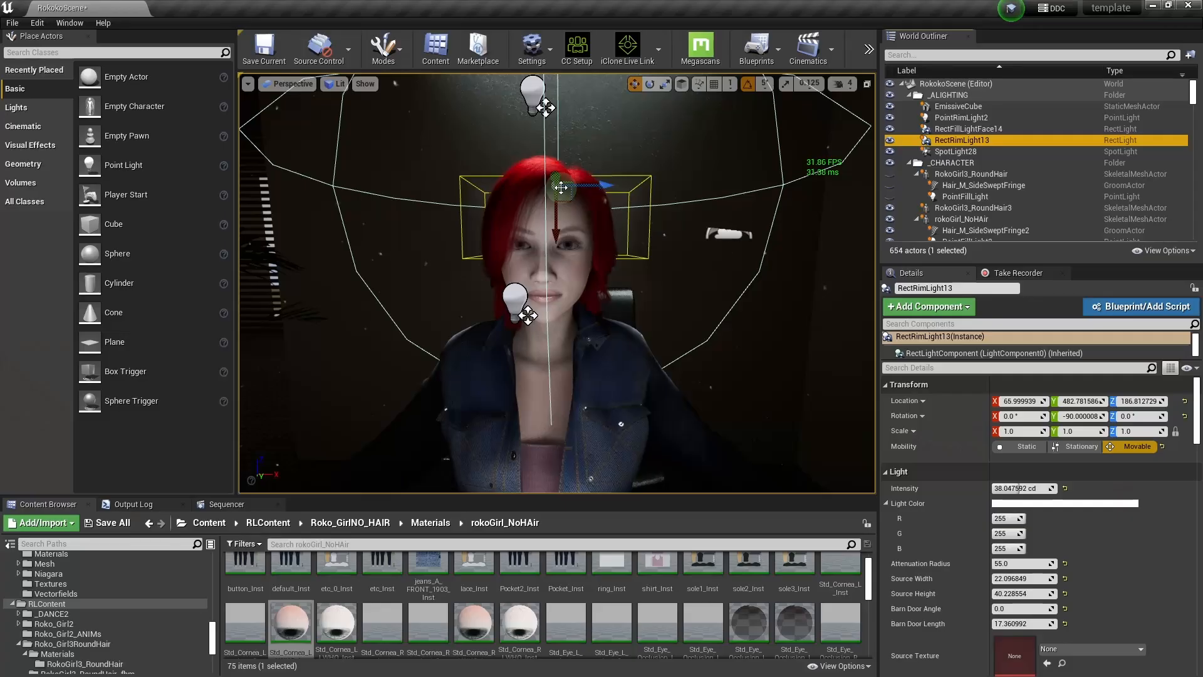
- Select the point rim light above the character's head and switch the viewport to game view
left_click(535, 93)
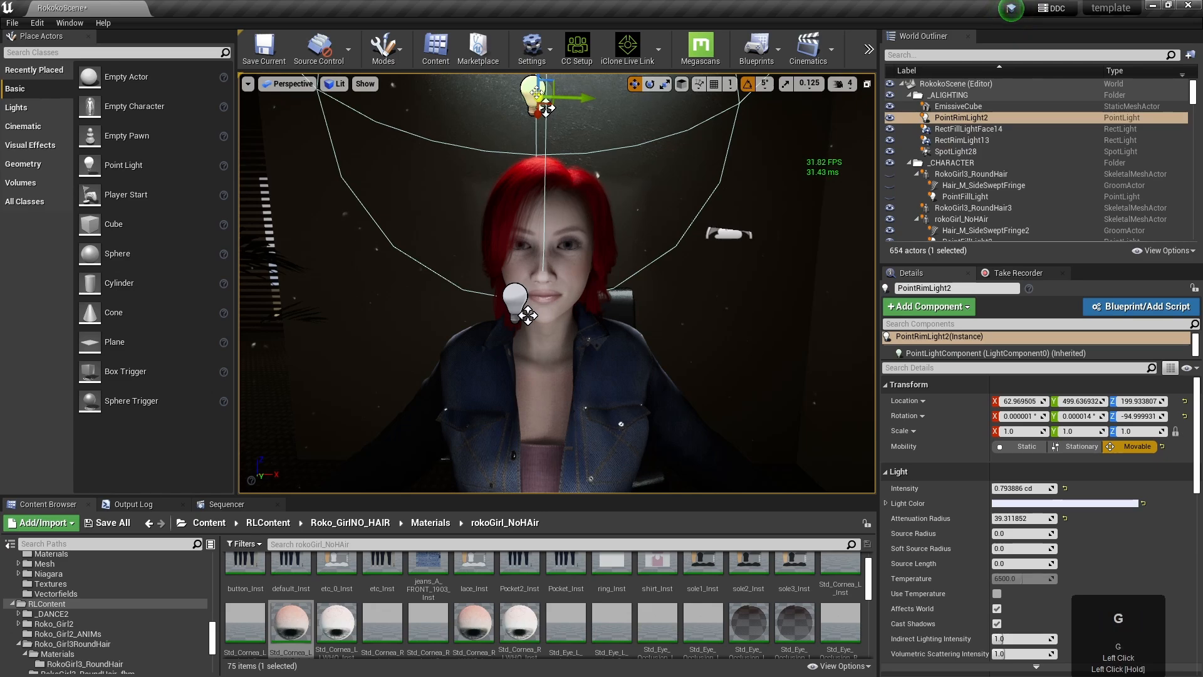
key("g")
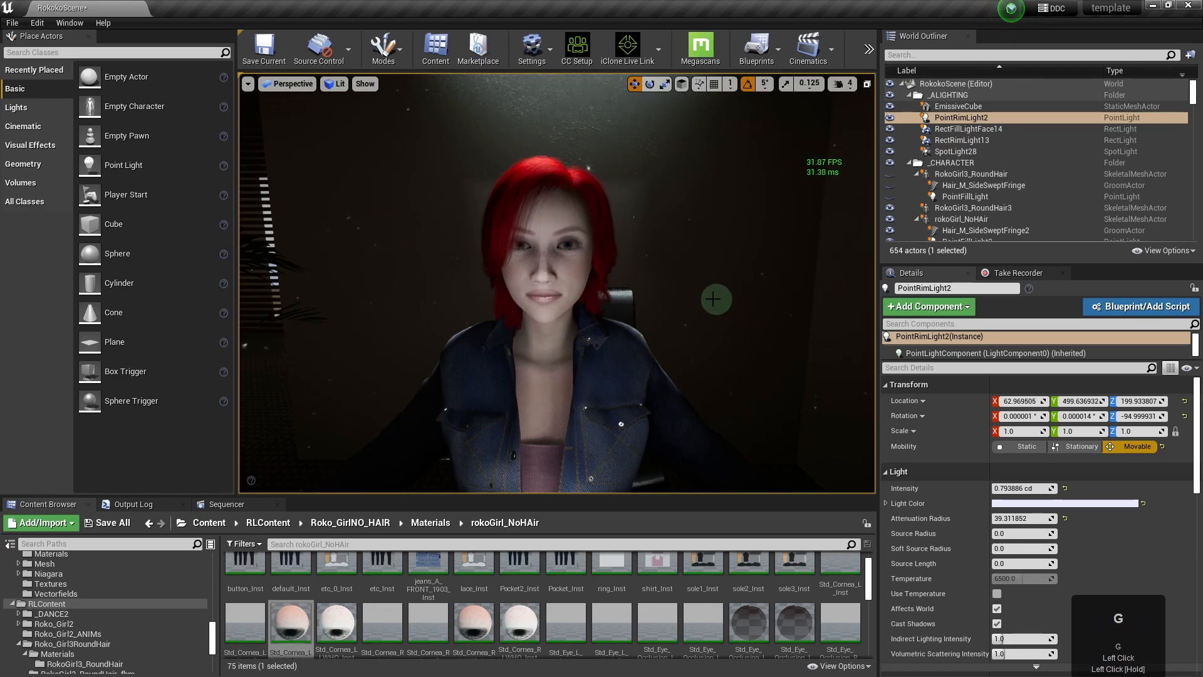
scroll(703, 299, "down", 3)
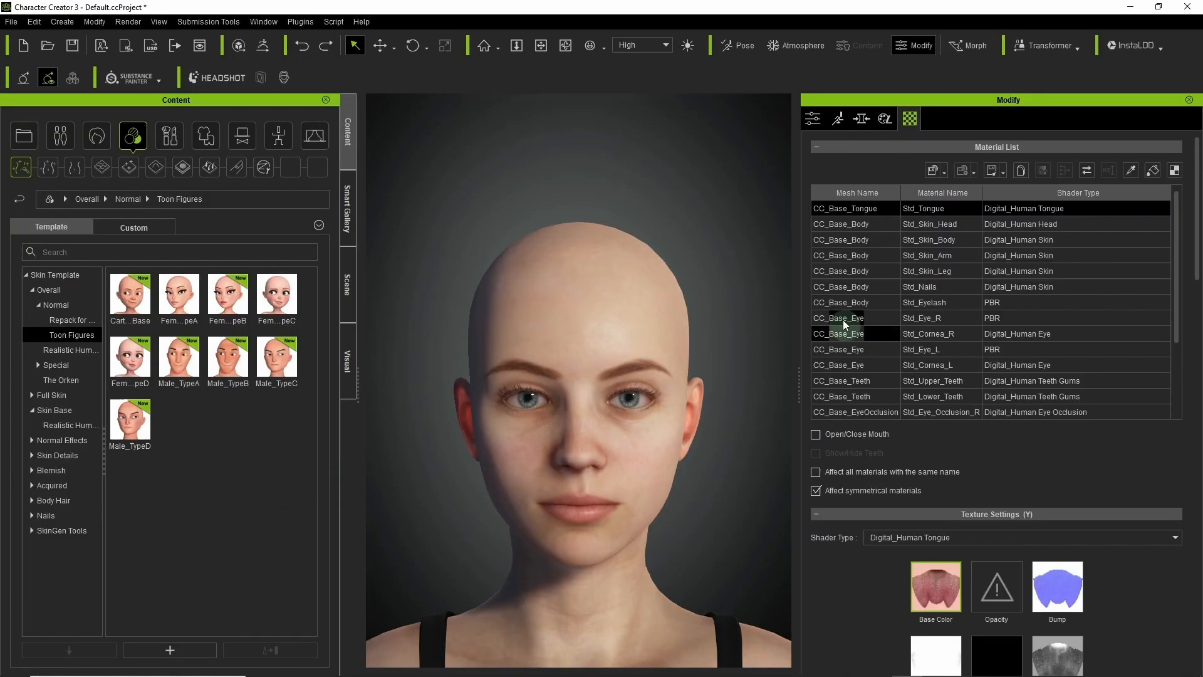
- In Character Creator, adjust the base color of the Std_Skin_Head material by raising its Brightness to 19
left_click(940, 223)
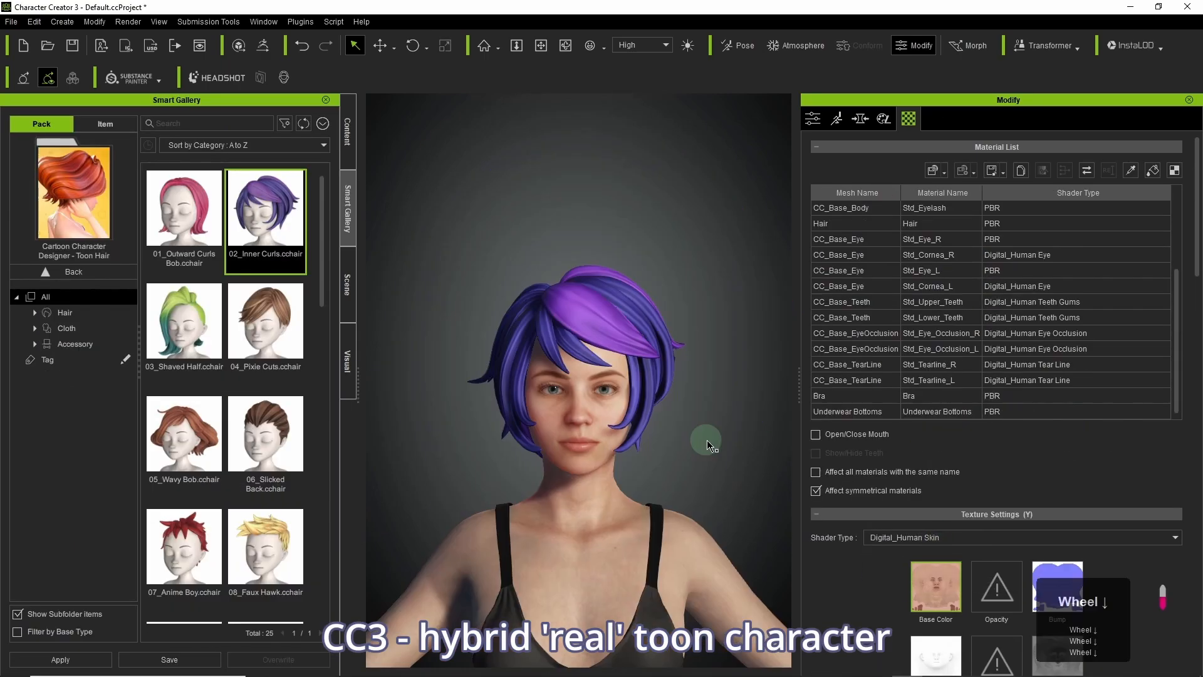
right_click(1074, 505)
left_click(1102, 529)
left_click_drag(880, 288, 891, 290)
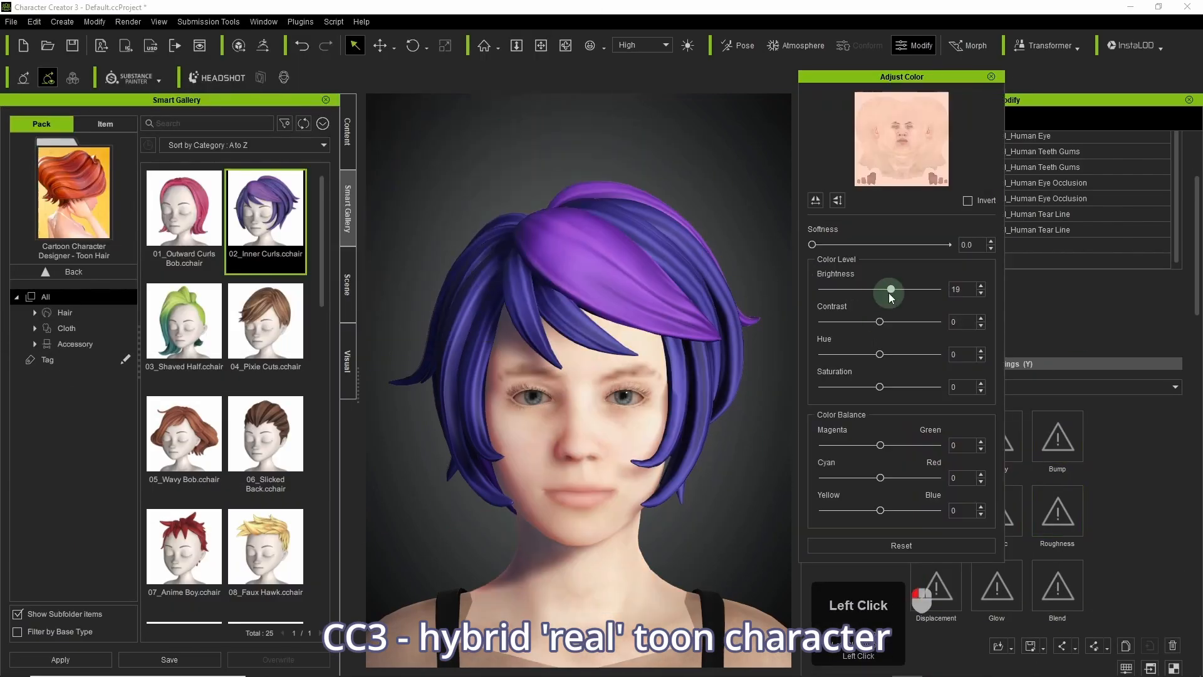
- Browse the character's material settings and the content library's skin and makeup templates
left_click(128, 201)
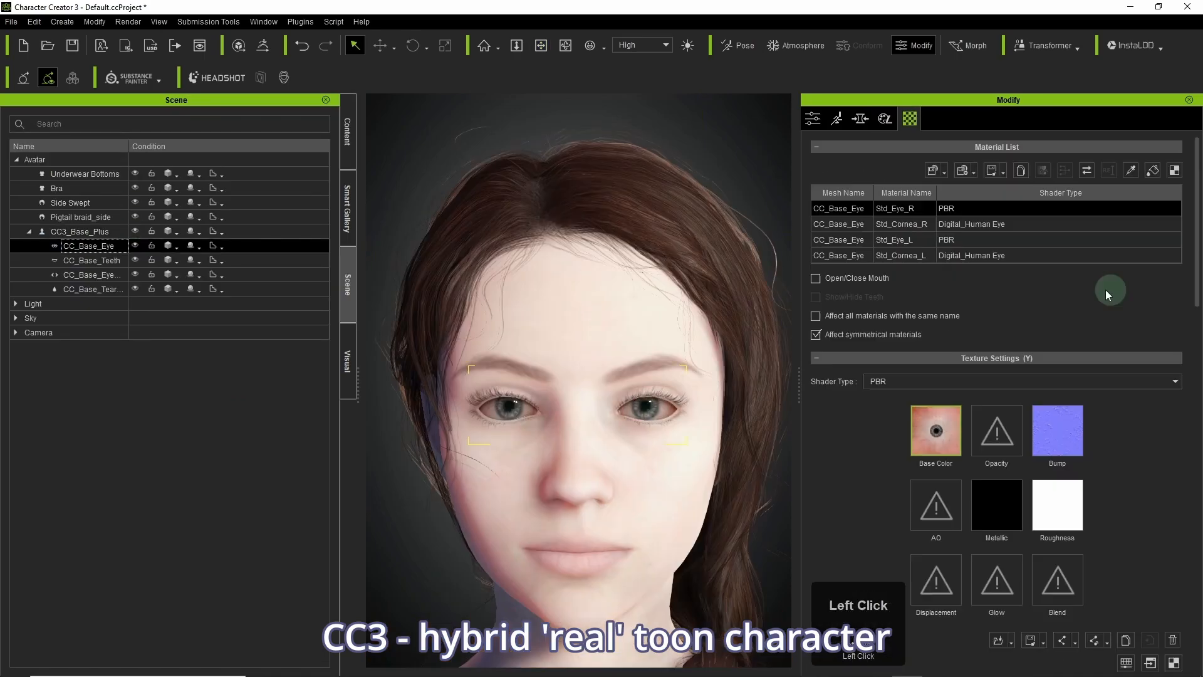
scroll(1101, 289, "down", 10)
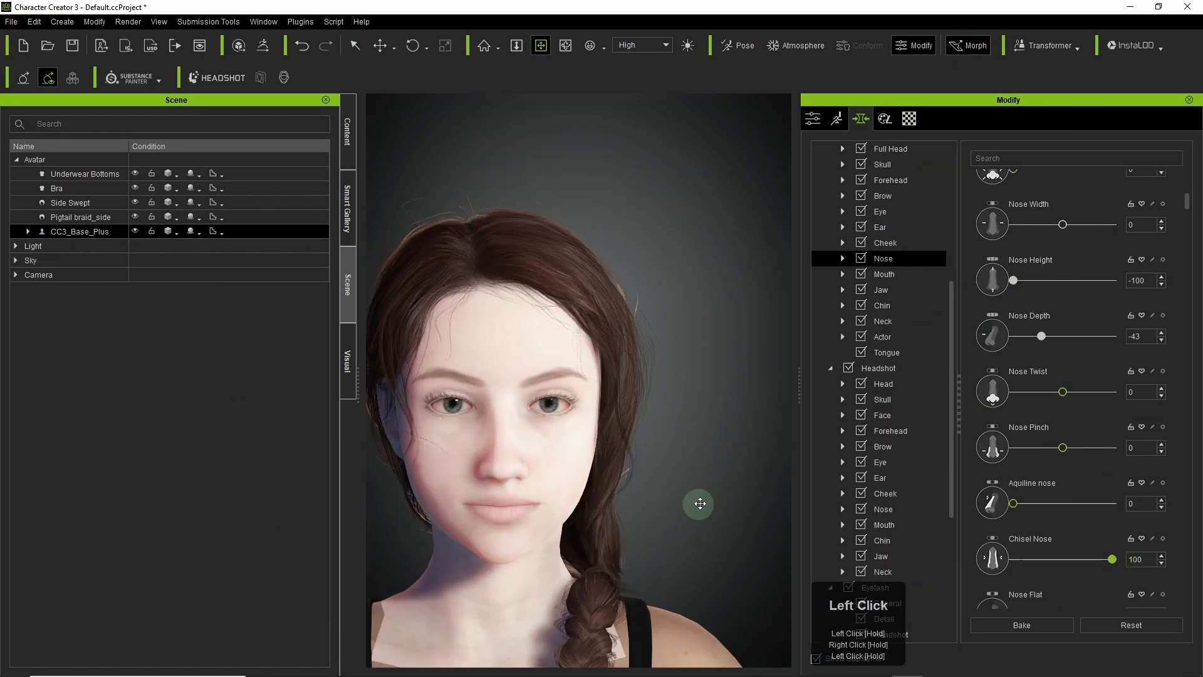
left_click(347, 159)
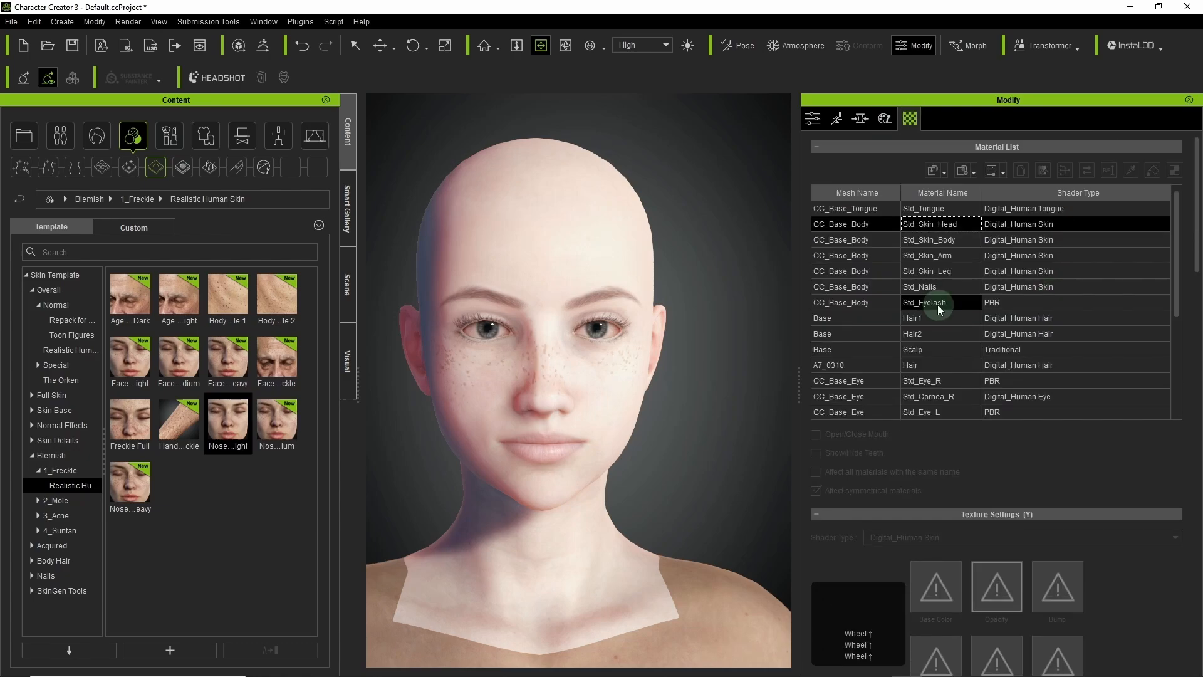
scroll(940, 309, "down", 5)
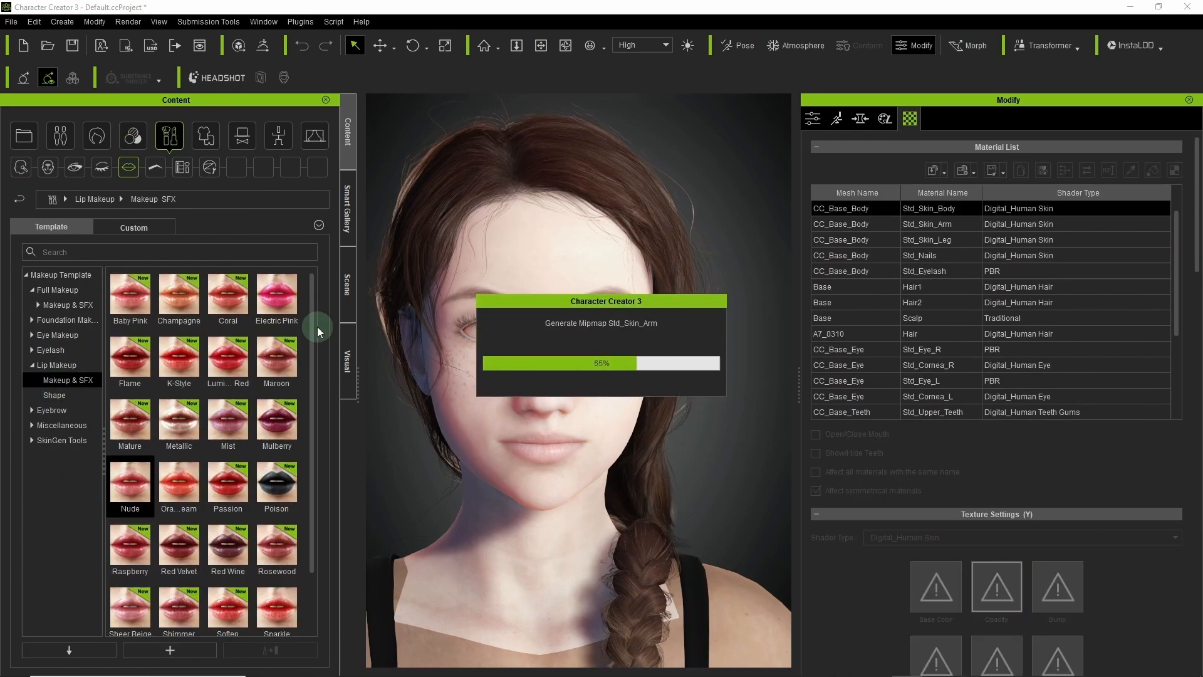
mouse_move(134, 358)
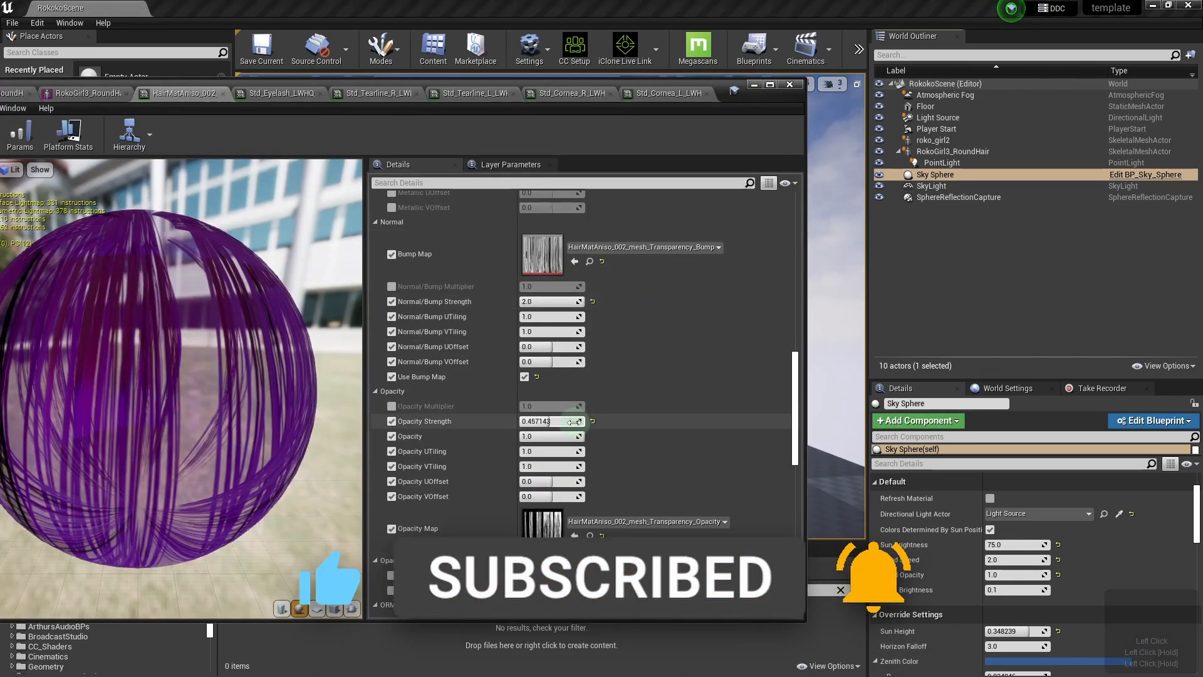
- In Unreal Editor, move the hair material window off the character and try an Opacity Strength of 1.0, undoing it
left_click_drag(627, 88, 218, 68)
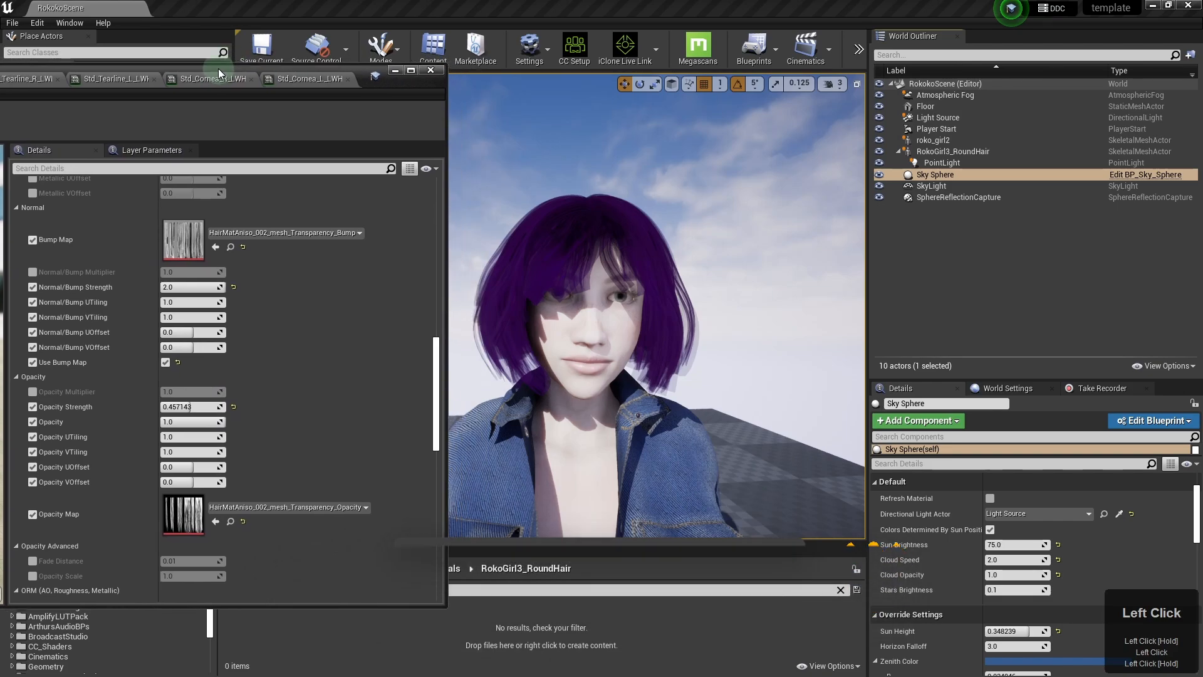
left_click_drag(188, 408, 229, 410)
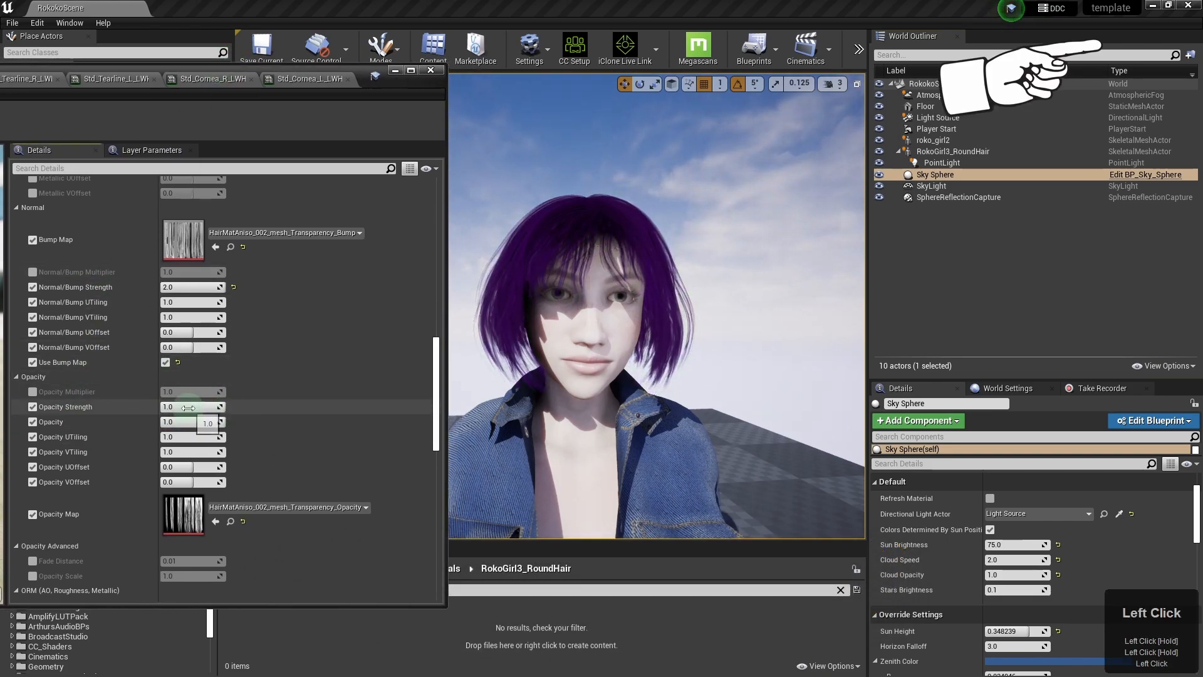
key("ctrl+z")
- Filter the hair material's details for "sha", enable the Shading Model override and open its choices
left_click(56, 168)
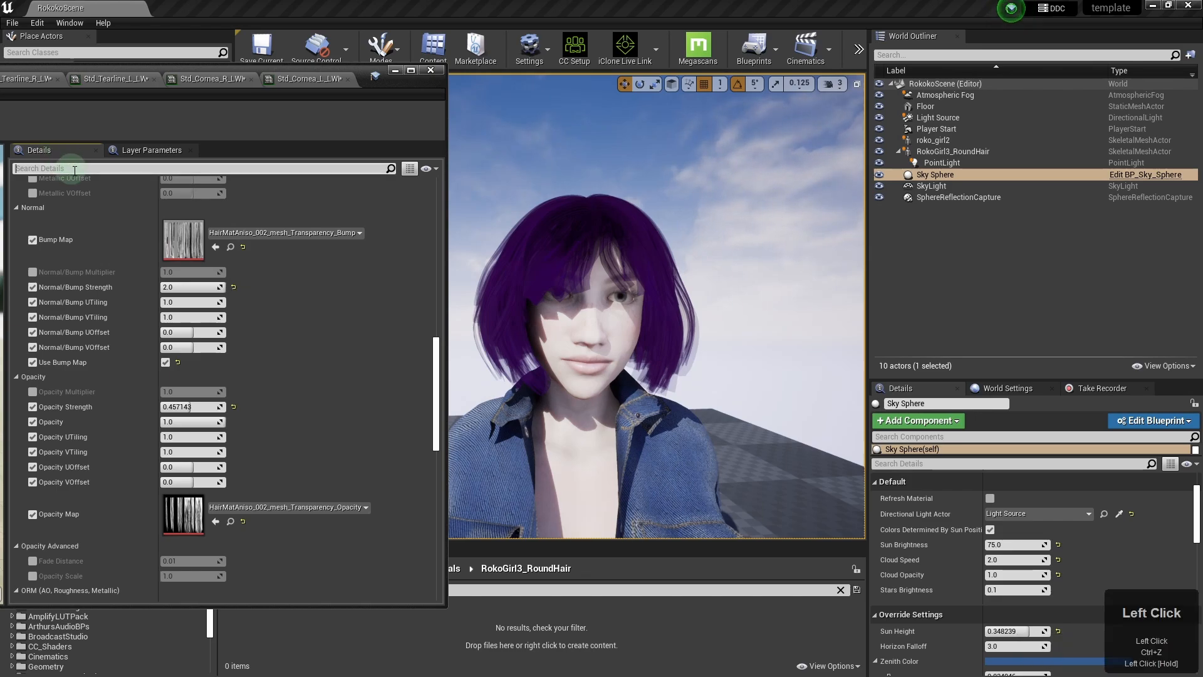
scroll(332, 282, "up", 3)
type("sha")
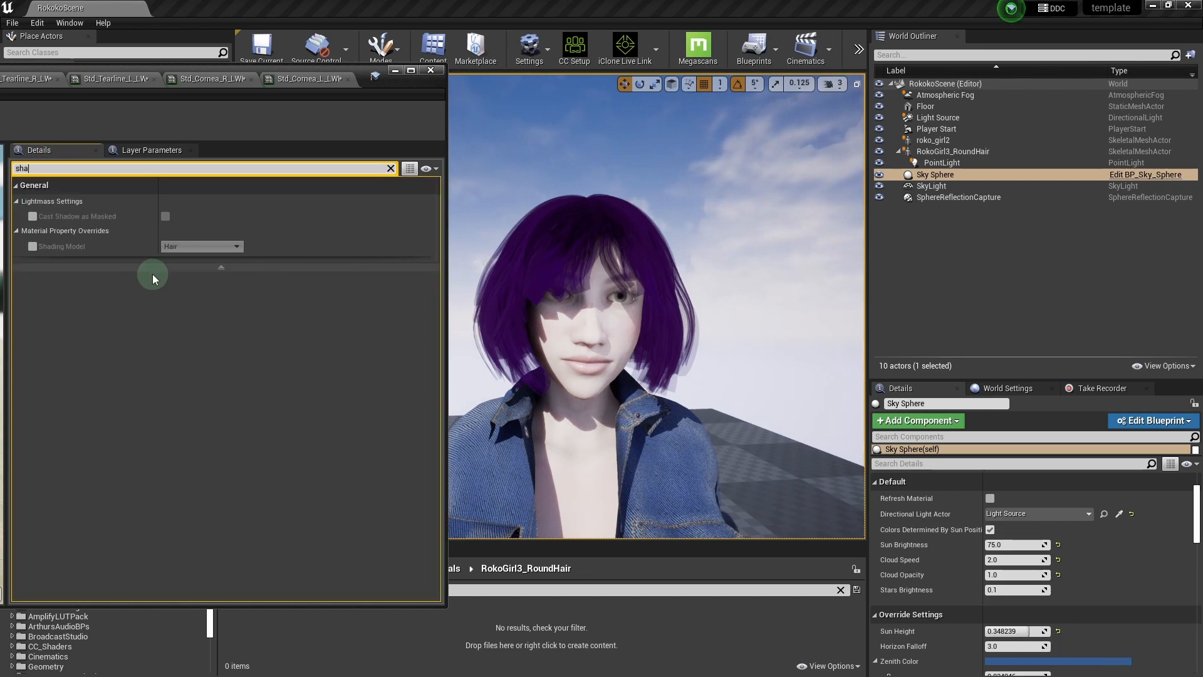
left_click(33, 247)
left_click(237, 247)
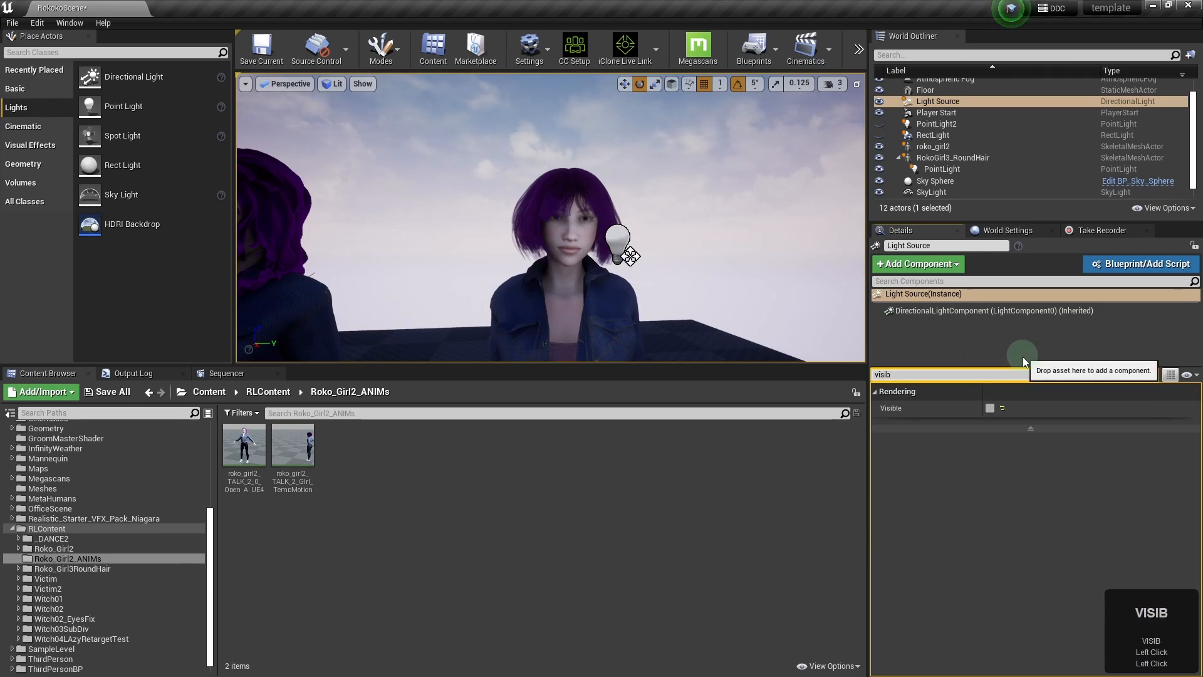
- Make the Light Source directional light visible and inspect the hair shadow on the character's face
left_click(989, 407)
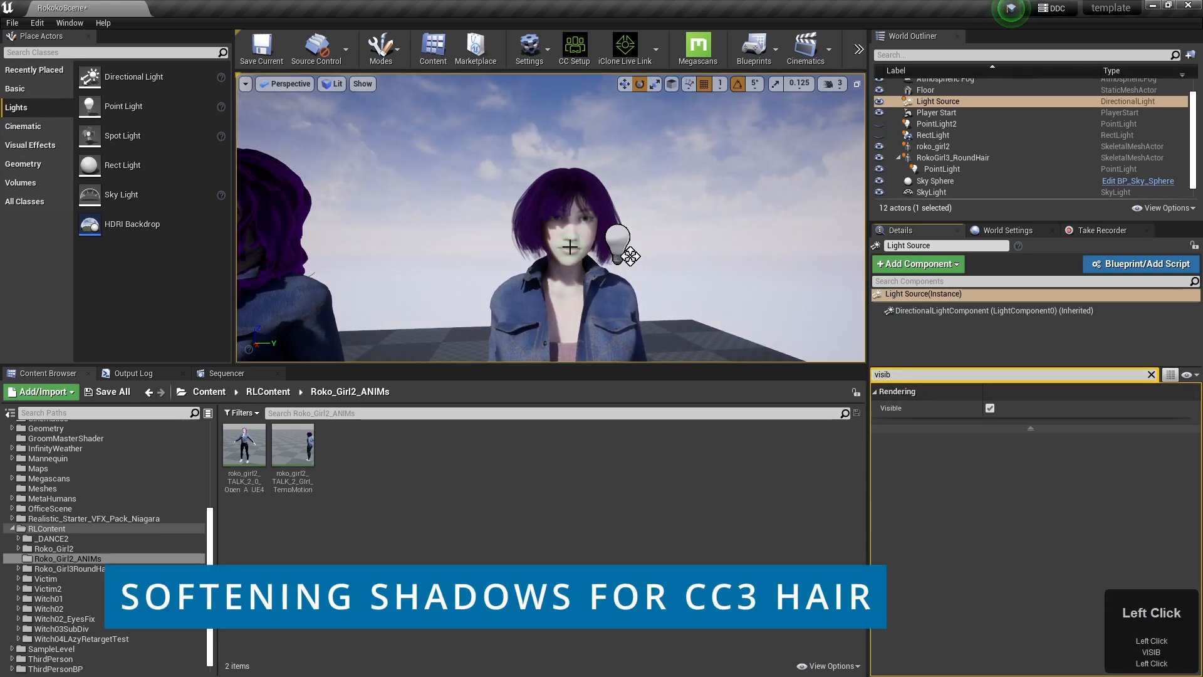
scroll(590, 234, "up", 3)
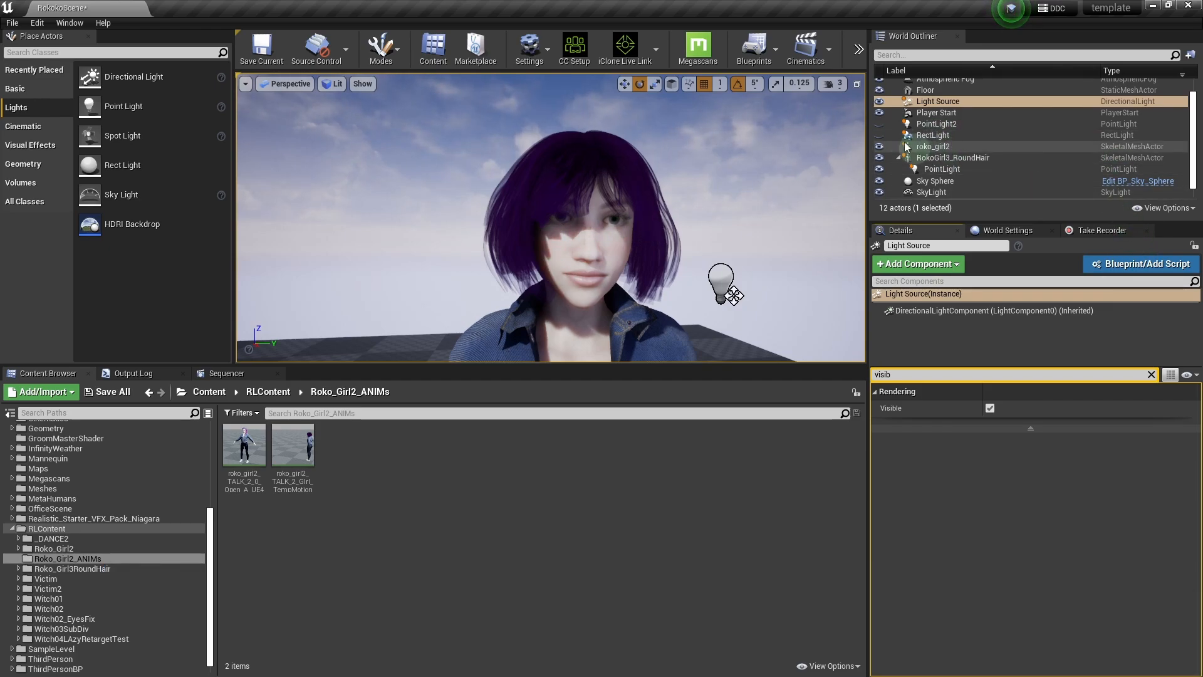
- Swap the lighting from Light Source to PointLight2 by hiding the first and making the second visible
left_click(879, 121)
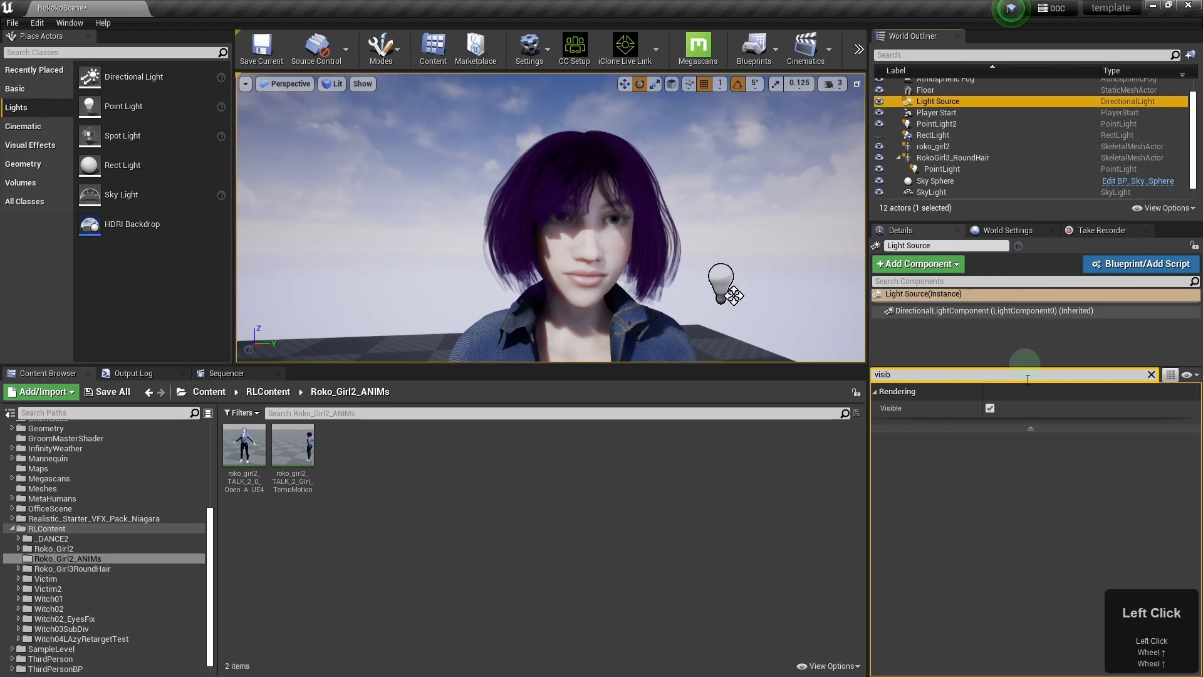
left_click(878, 102)
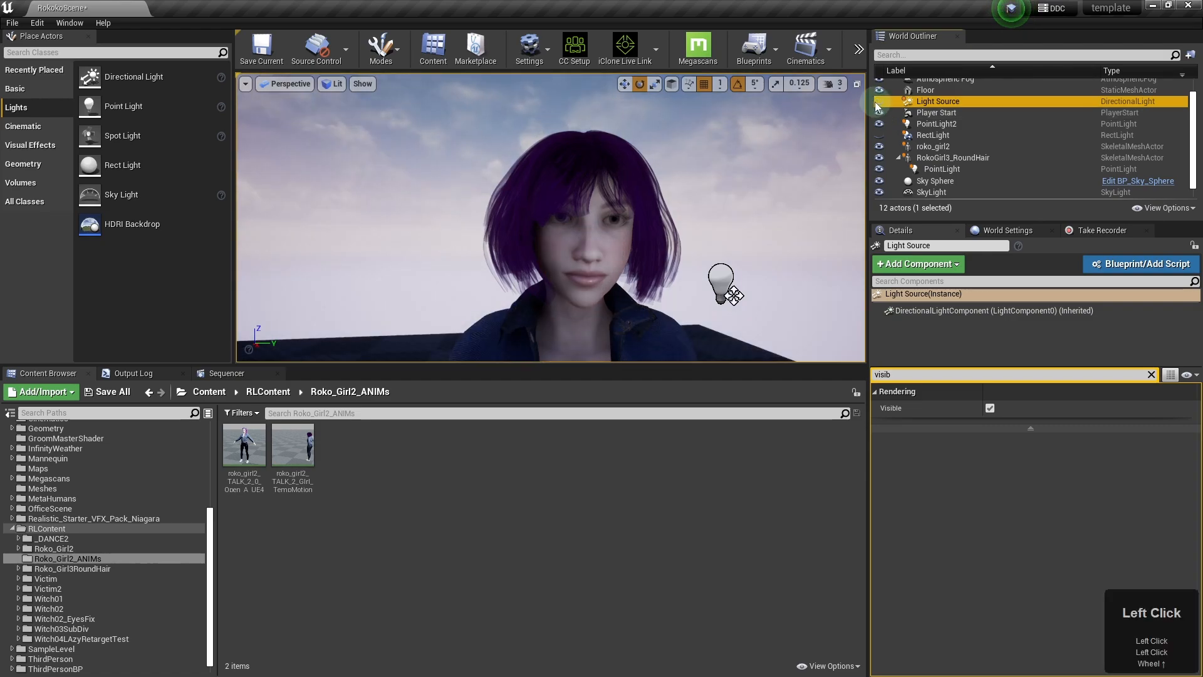
left_click(927, 124)
left_click(989, 408)
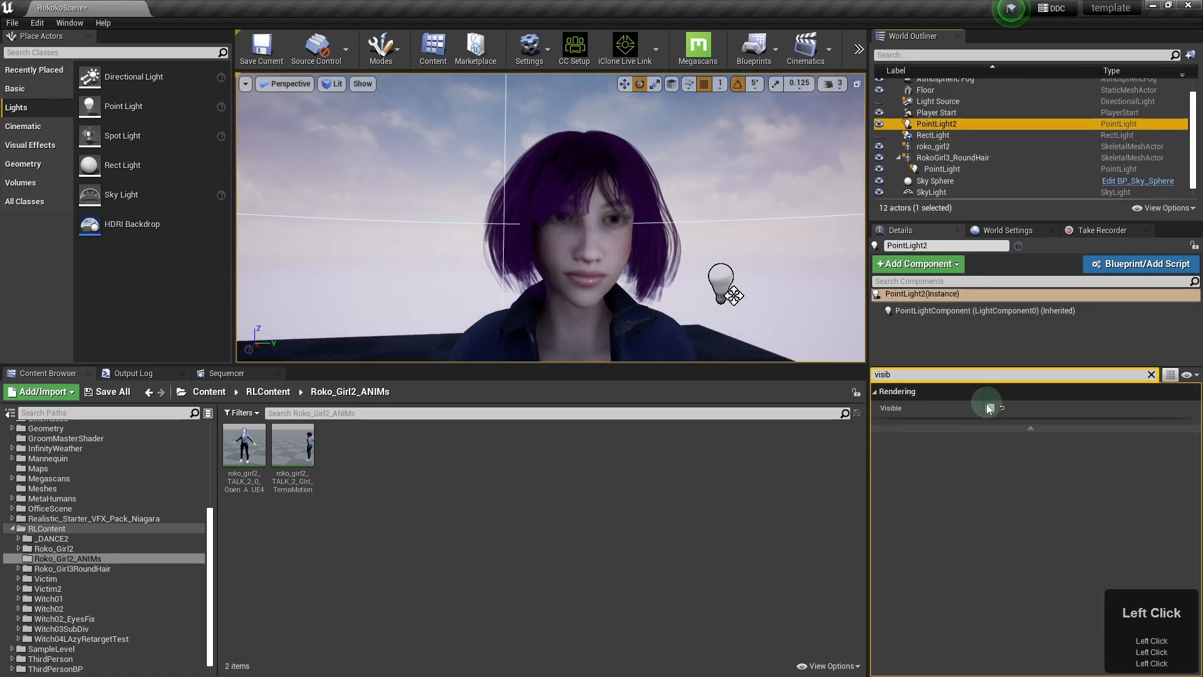
left_click(990, 407)
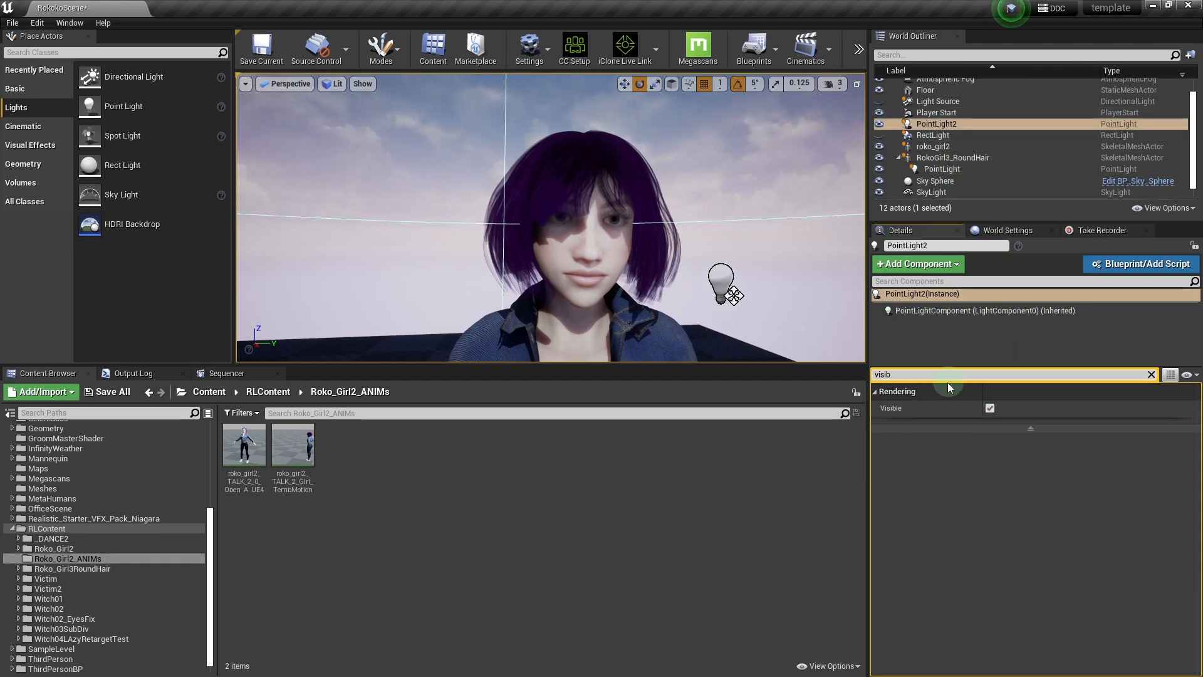
- Clear the details filter and set PointLight2's Source Radius to about 15.47
left_click(1151, 375)
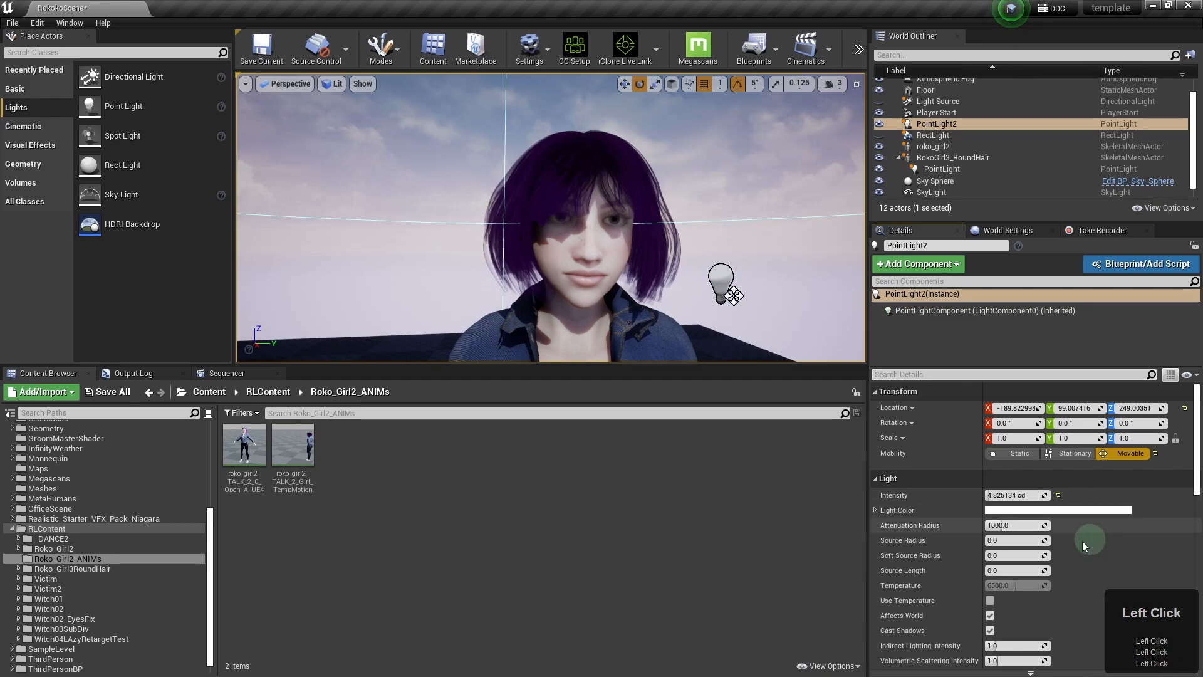
left_click(1010, 540)
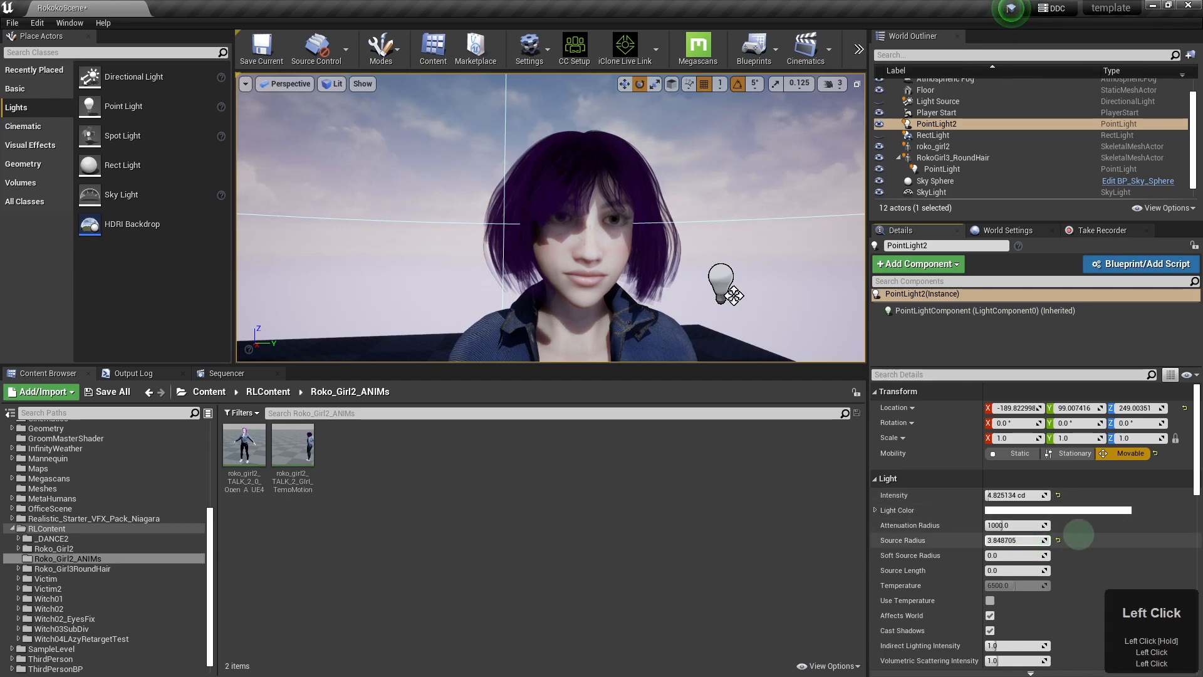
left_click_drag(1079, 535, 1031, 536)
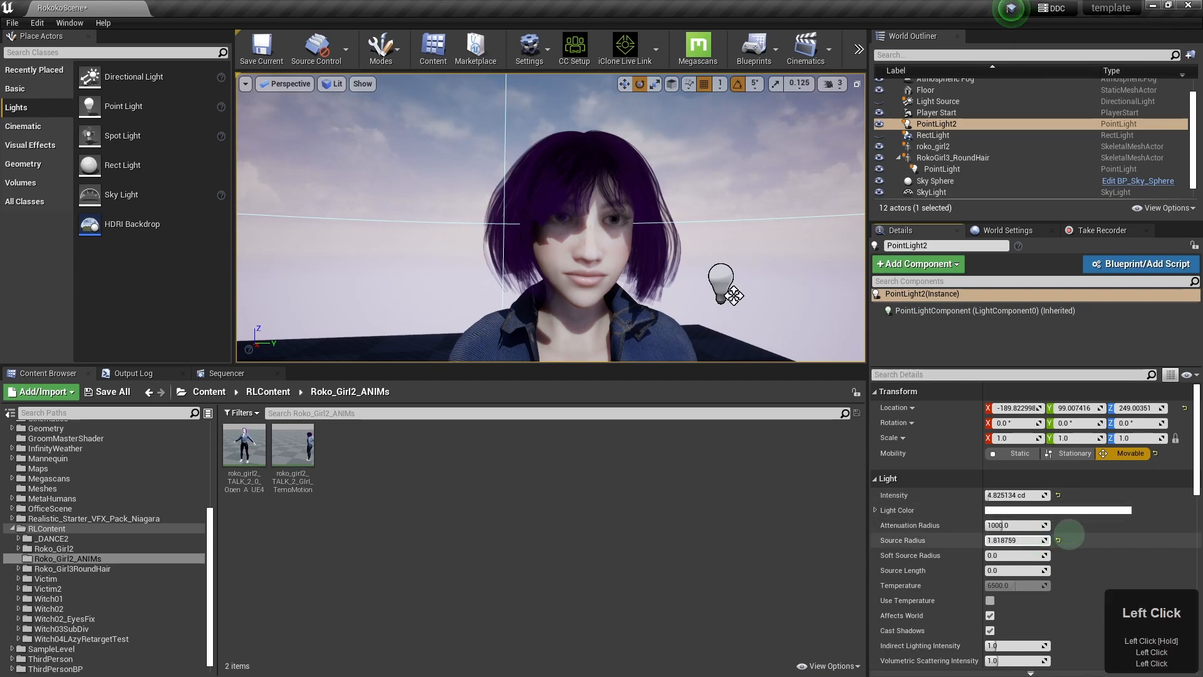
left_click_drag(1087, 534, 1116, 547)
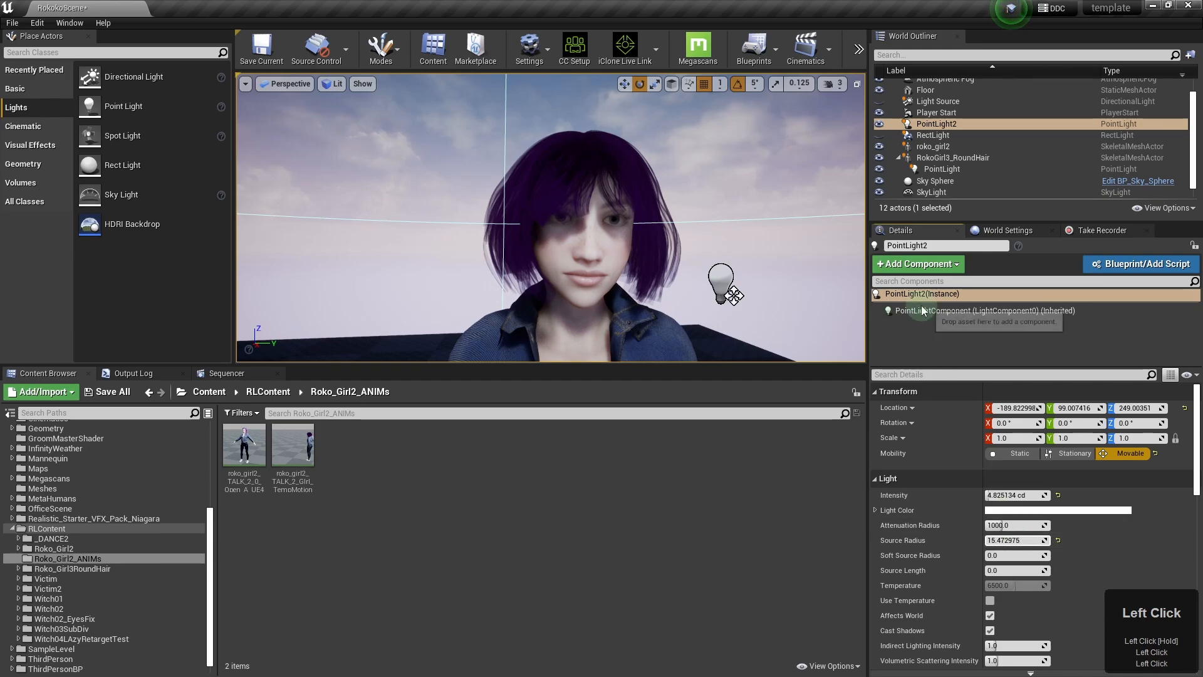
- Toggle RectLight and PointLight2 to compare their shadows, leaving RectLight shown and PointLight2 hidden
left_click(879, 136)
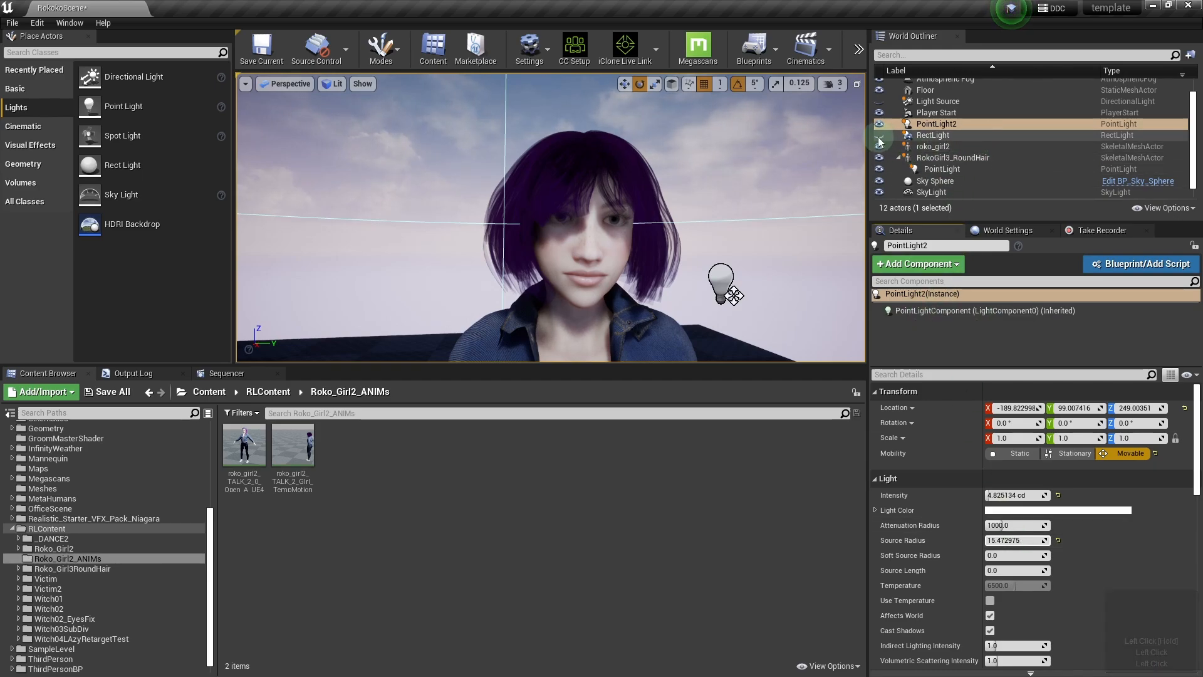
left_click(879, 135)
left_click(879, 135)
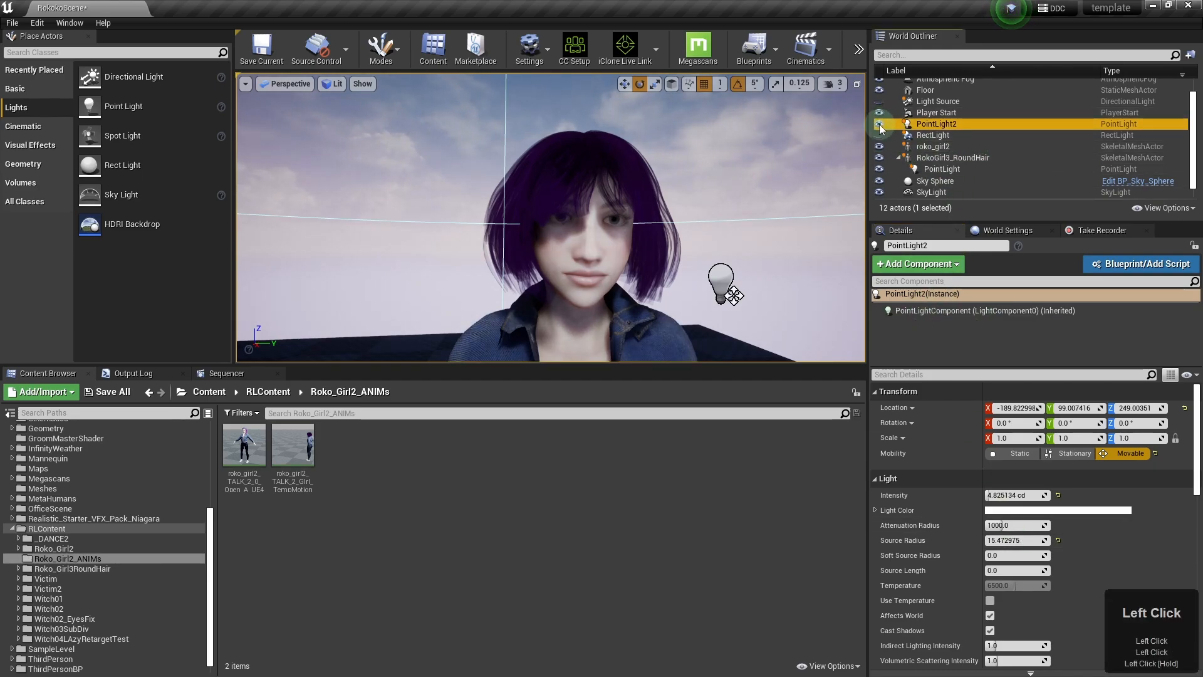
left_click(880, 124)
left_click(880, 125)
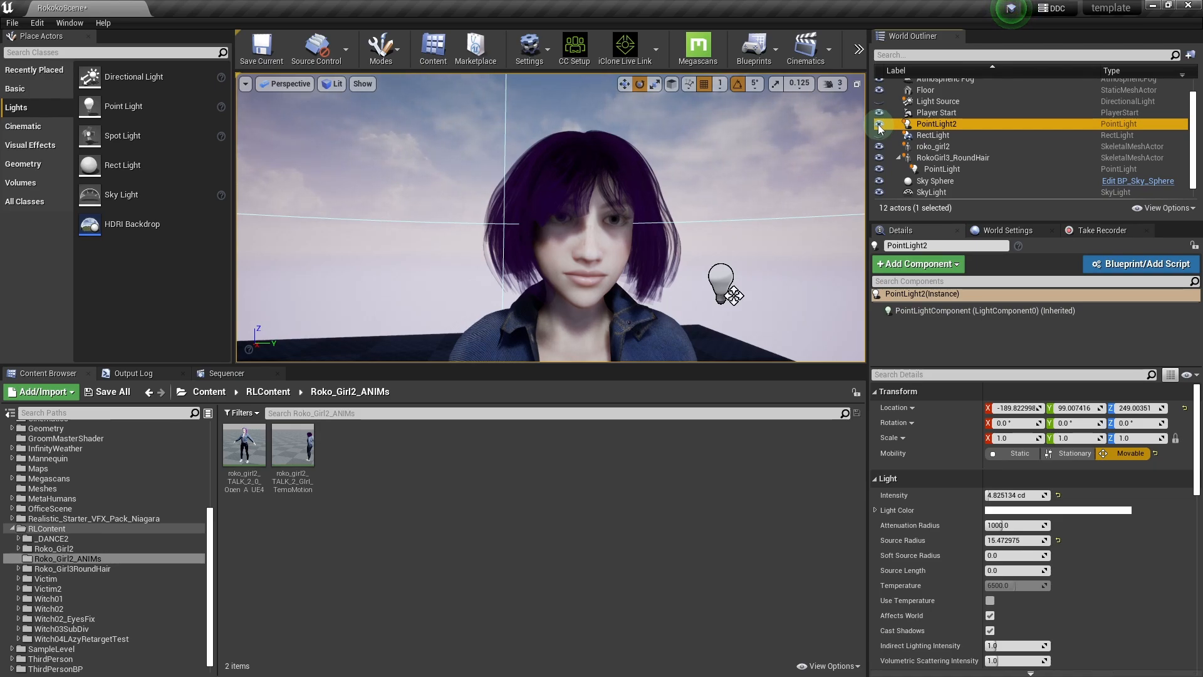
left_click(879, 125)
left_click(880, 136)
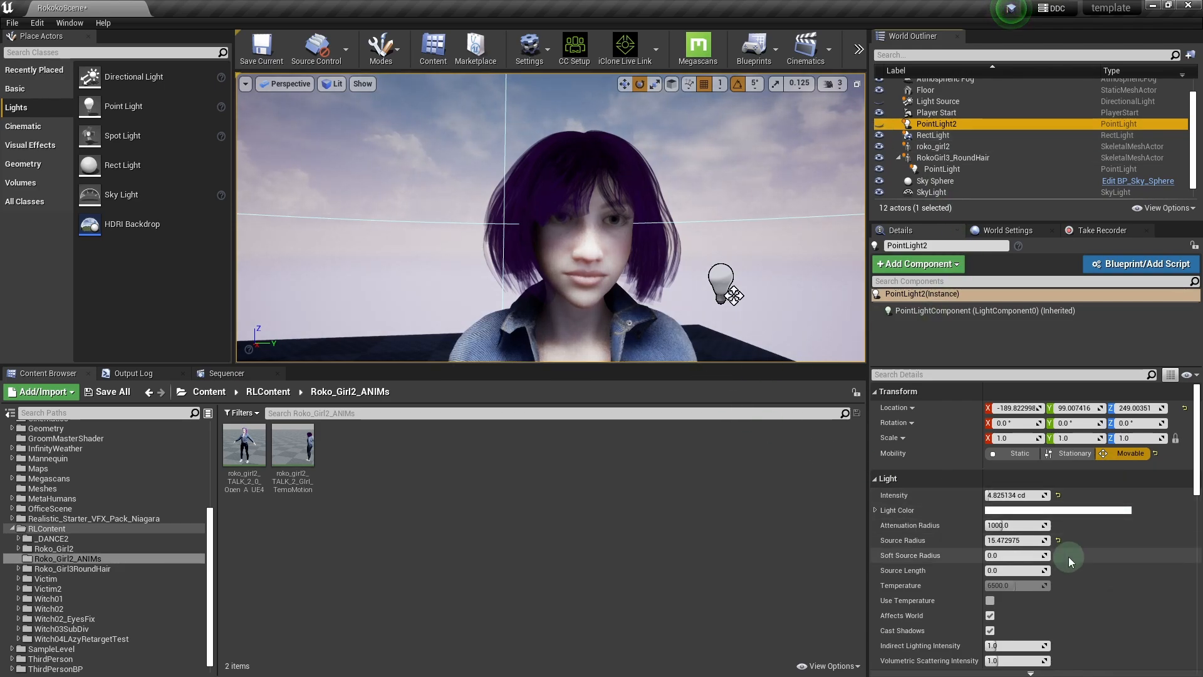
- Set RectLight's Attenuation Radius to about 134.7 and its Source Width to about 4.96
left_click(933, 135)
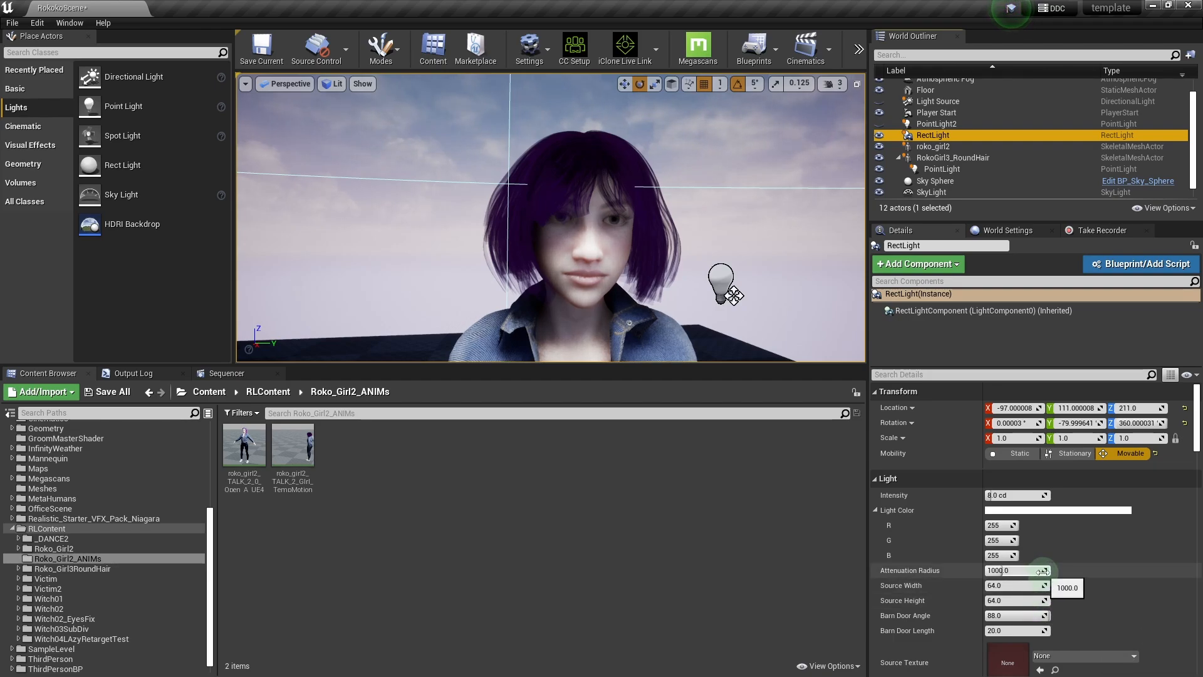
left_click_drag(1043, 571, 1023, 572)
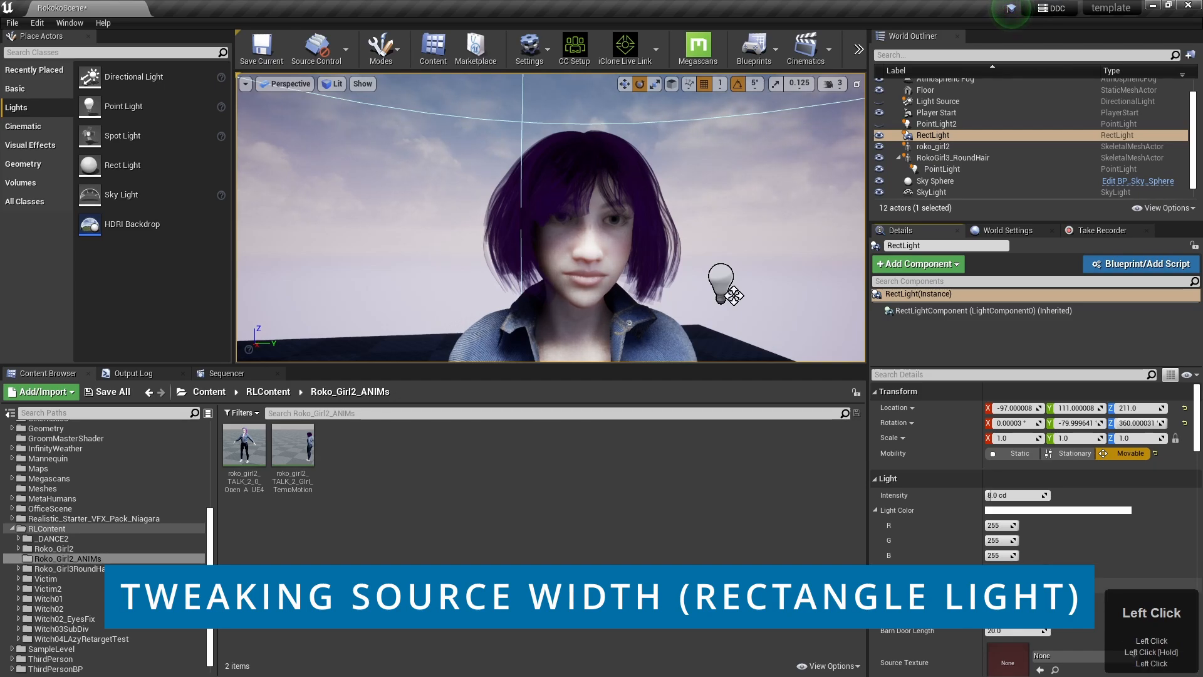
mouse_move(1040, 585)
left_mouse_down()
mouse_move(1111, 584)
mouse_move(745, 597)
left_mouse_up()
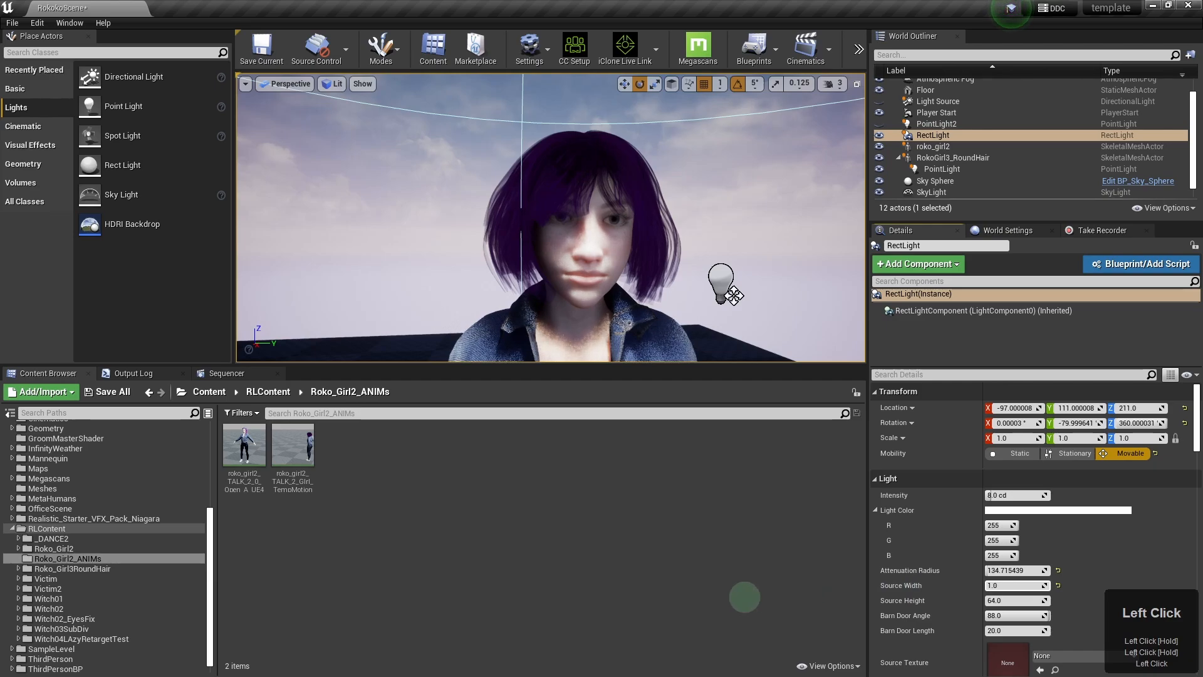
left_click_drag(853, 590, 1072, 584)
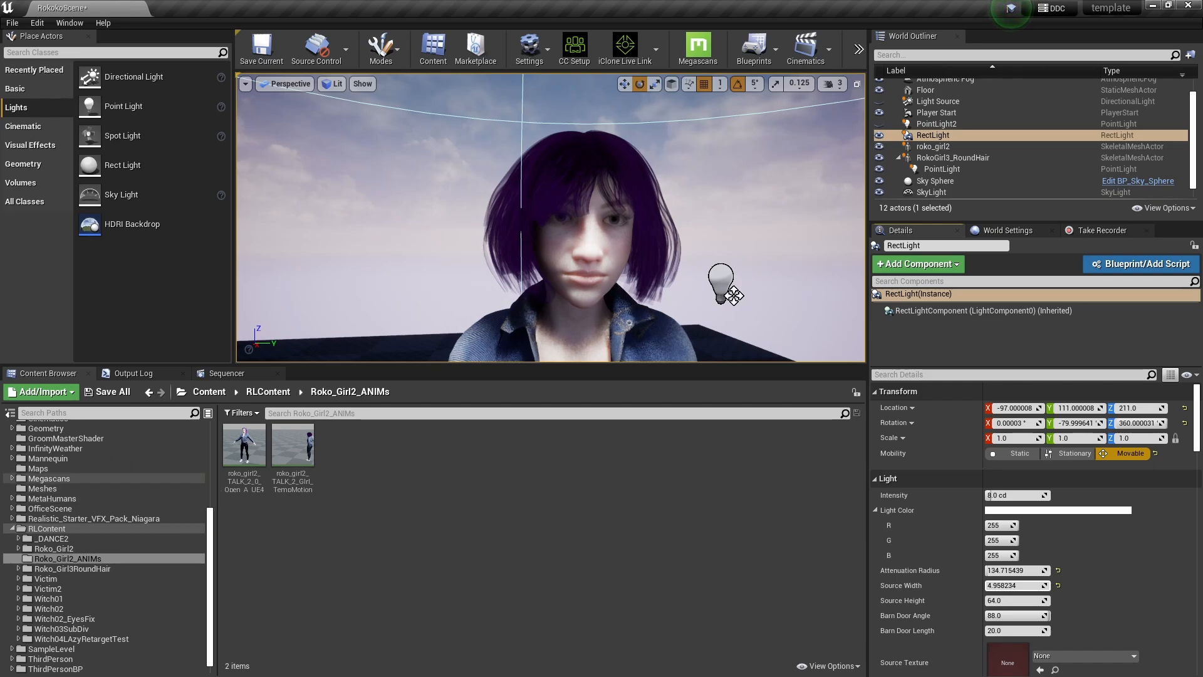
- Reselect RectLight and set its Barn Door Length to about 149.6
left_click(733, 296)
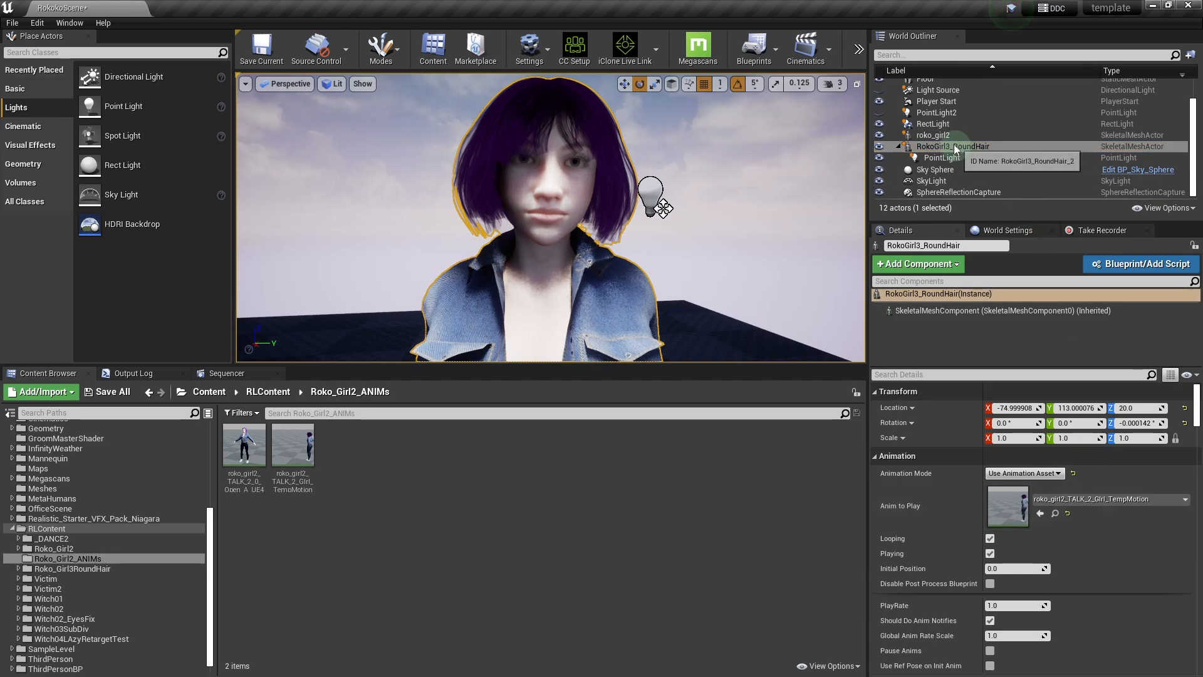
left_click(936, 123)
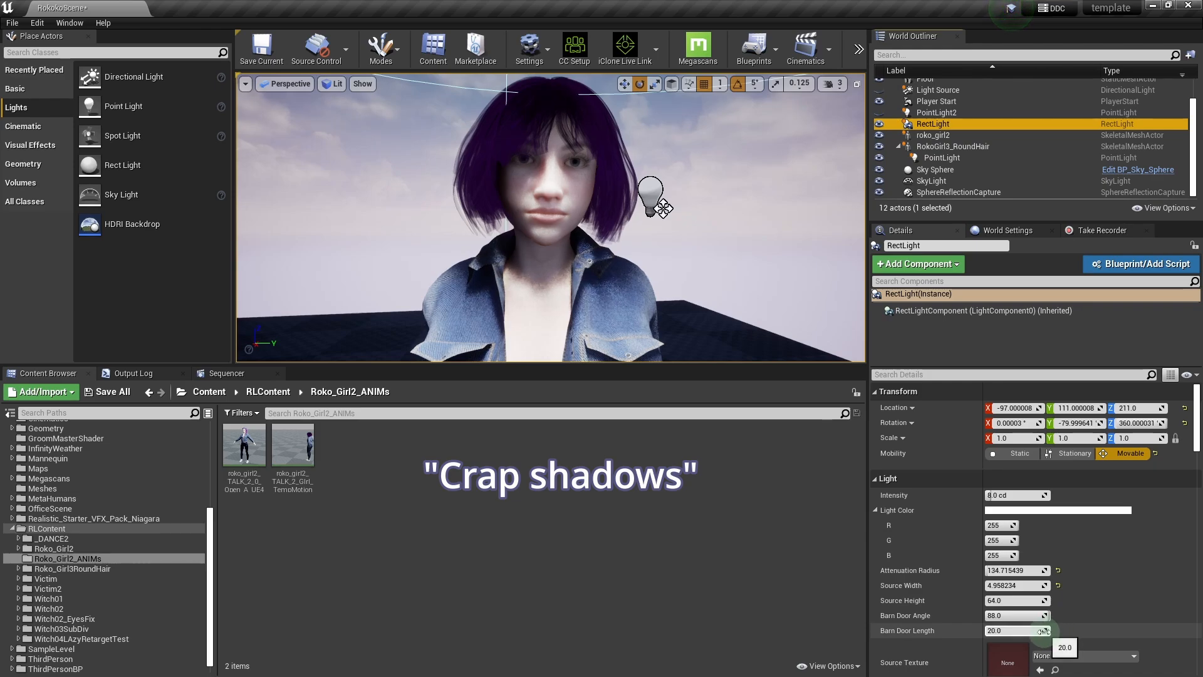
left_click_drag(1043, 632, 927, 622)
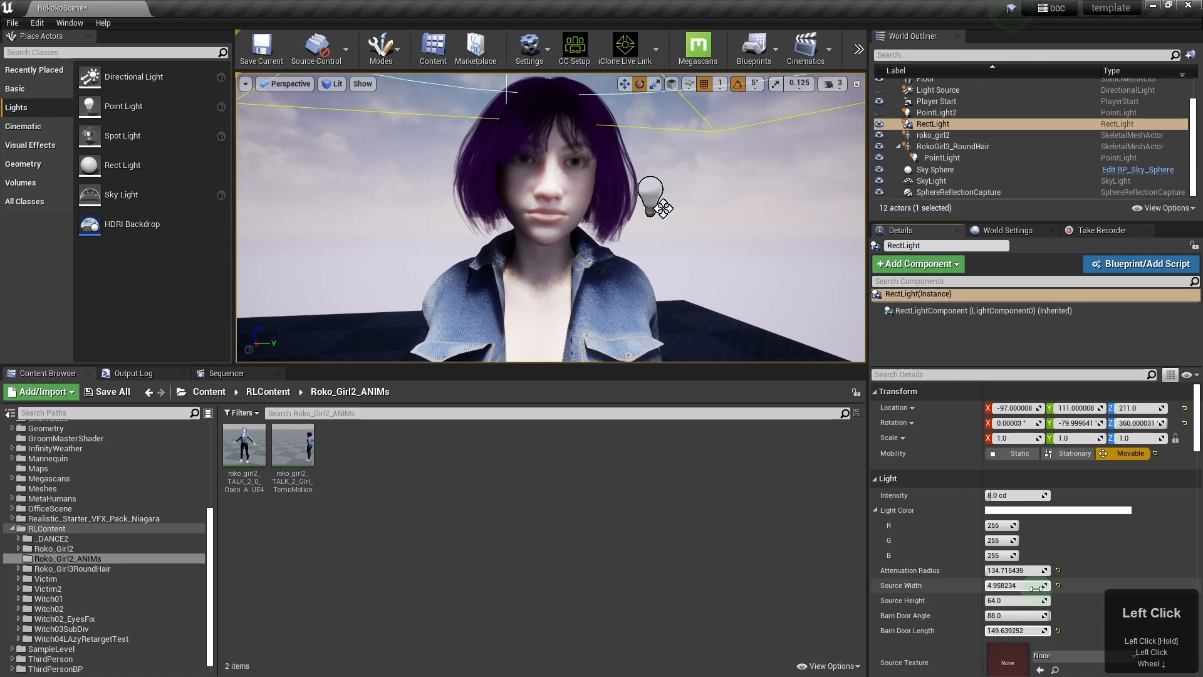
- Set RectLight's Source Width to 1.0 and its Source Height to about 106.8
left_click_drag(1044, 587, 1027, 587)
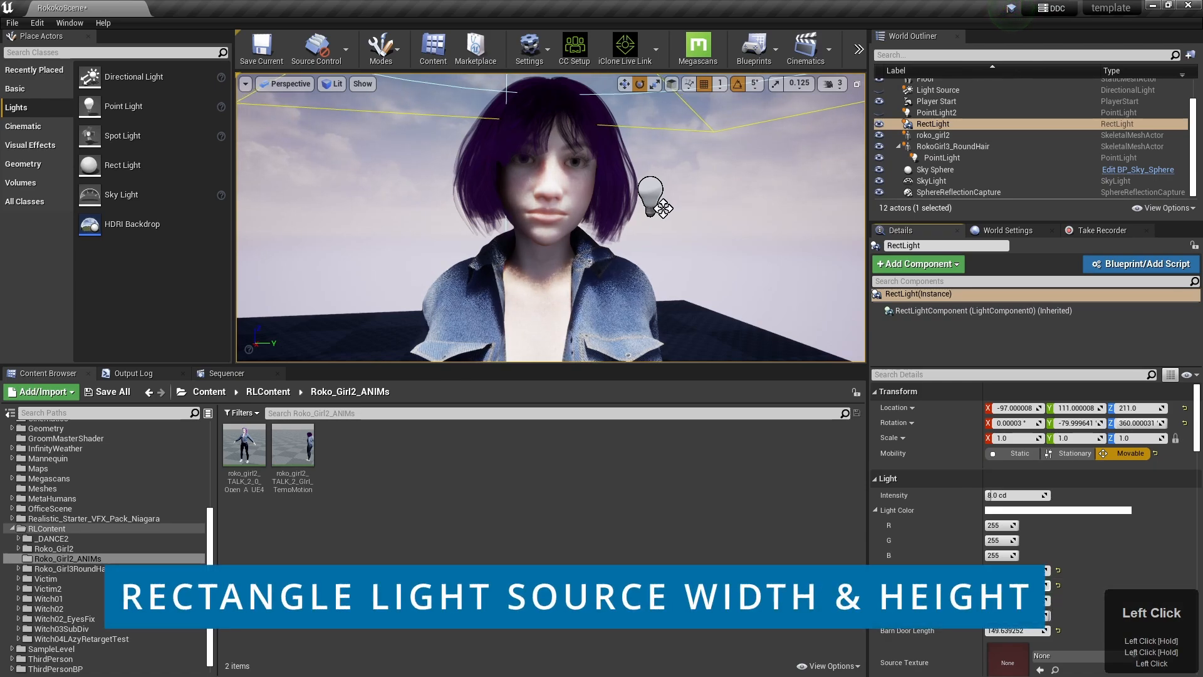
left_click_drag(1132, 606, 551, 644)
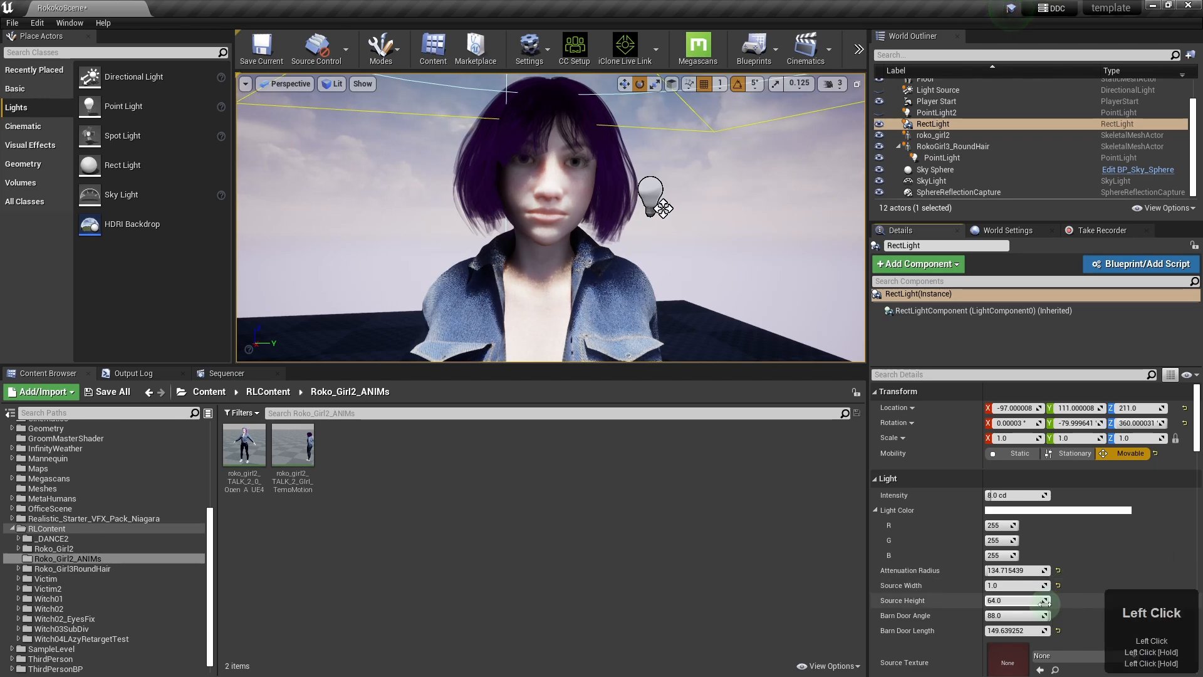
left_click_drag(1045, 602, 1128, 600)
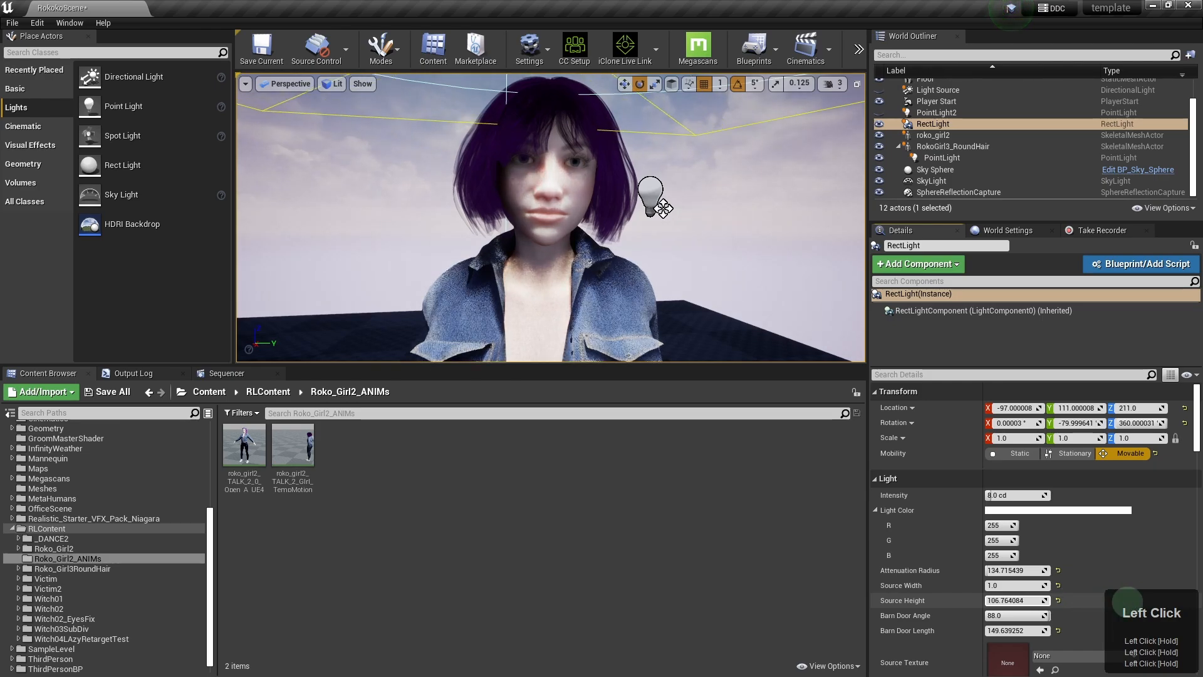
- Filter RectLight's details for "sampl" and raise its ray tracing Samples Per Pixel to 4
left_click(831, 460)
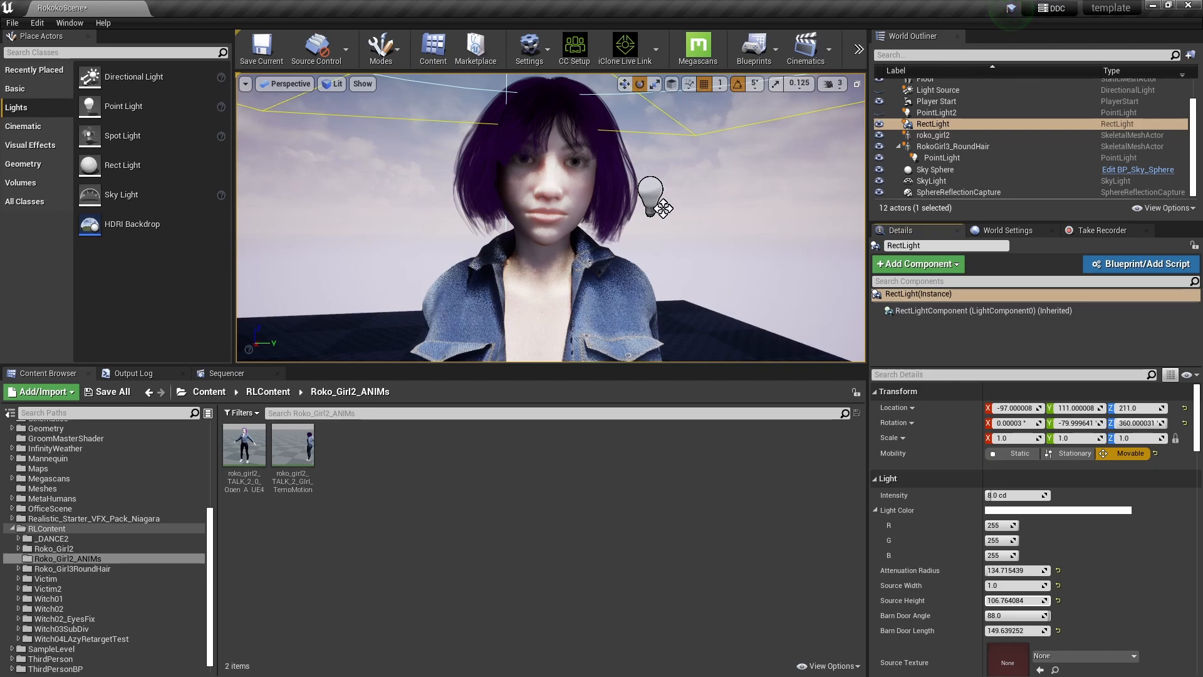
left_click(939, 376)
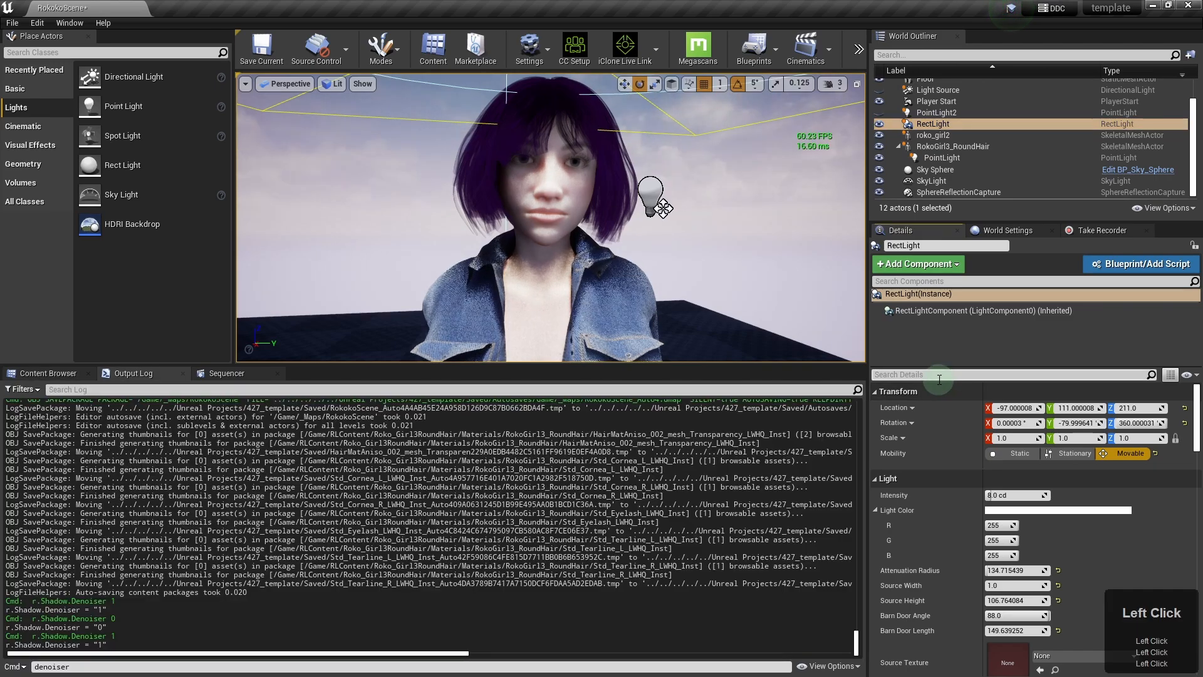
type("samp")
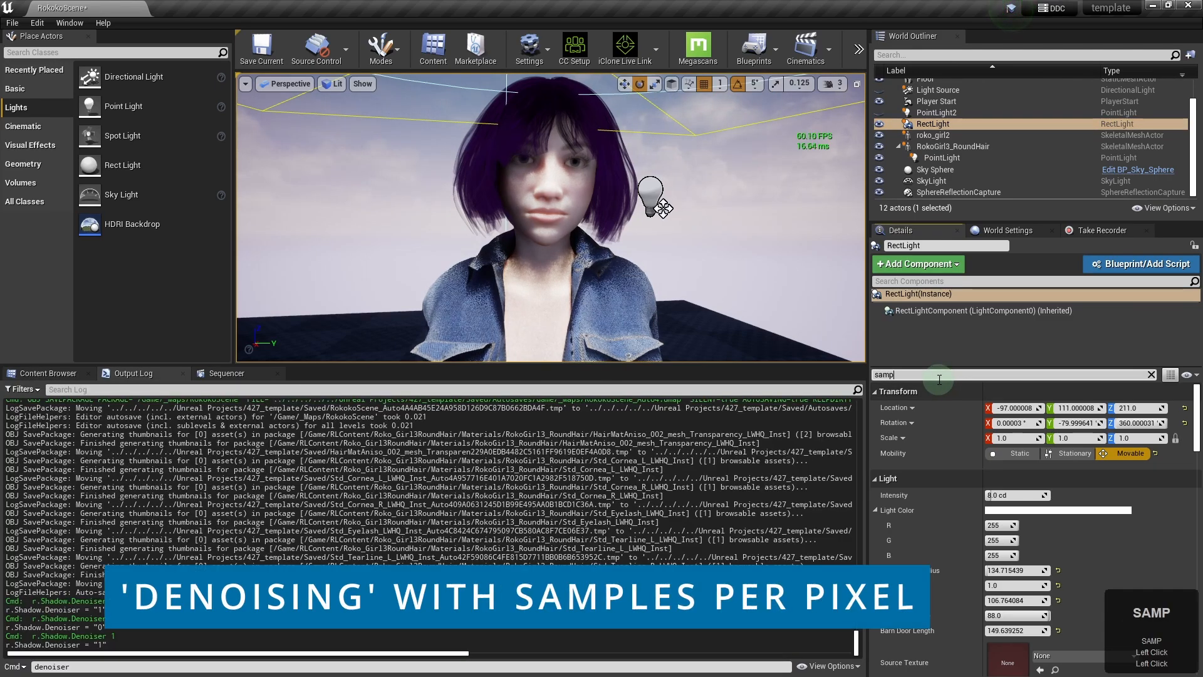
type("l")
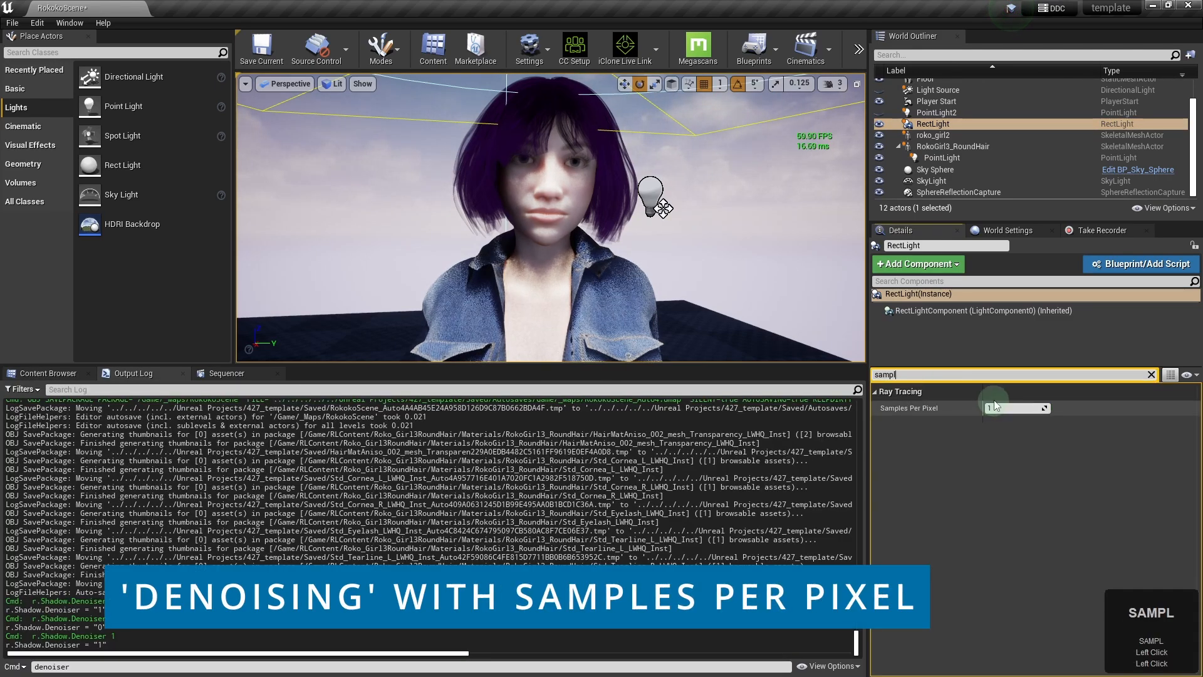
left_click(1027, 409)
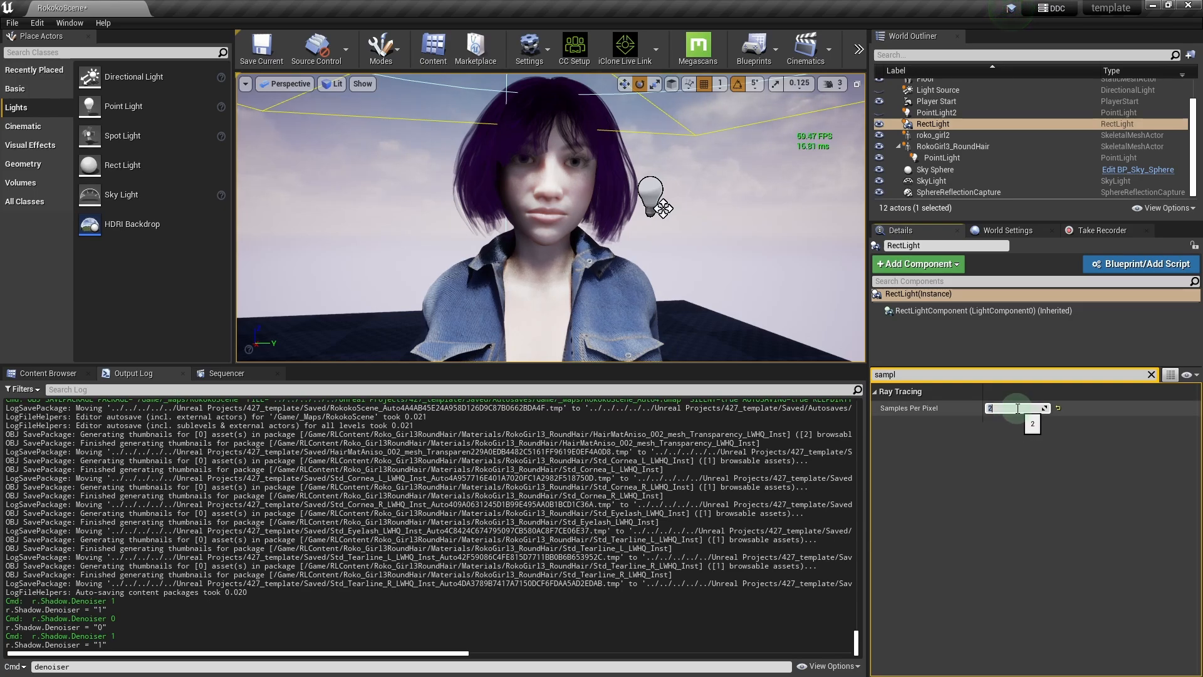
type("3")
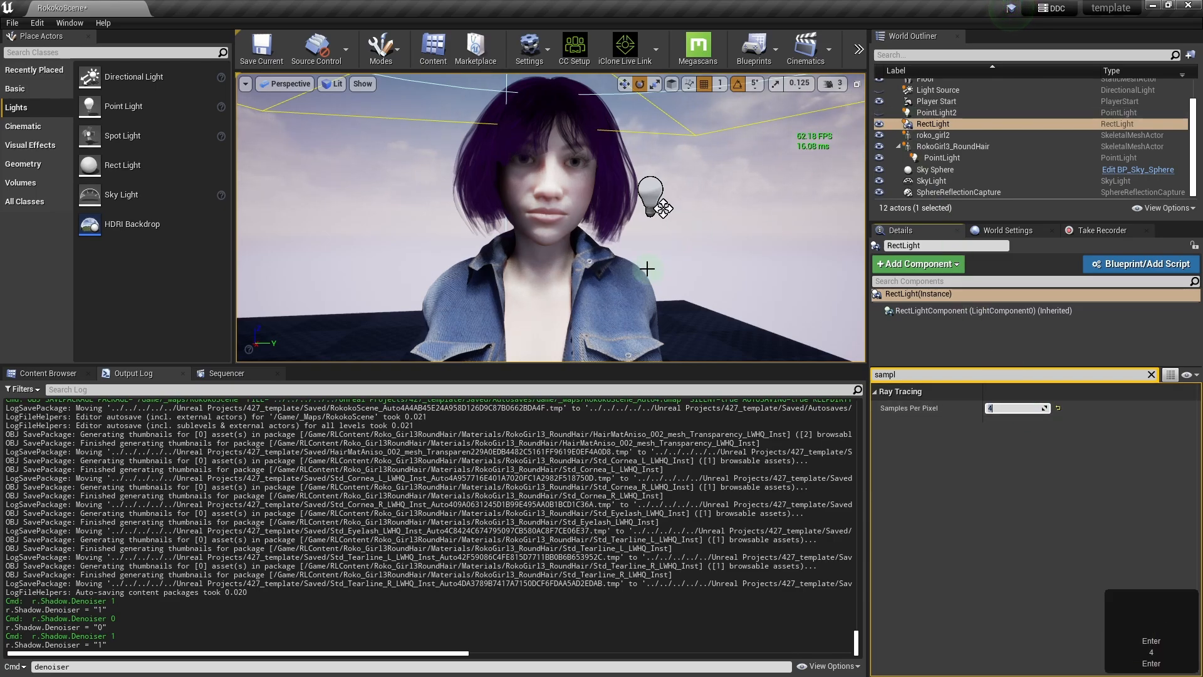
- Place the SM_Room_Center, SM_Room_Corner_1 and SM_Room_Corner_2 meshes in the scene near the characters
right_click_drag(708, 207, 631, 215)
key("w")
key("s")
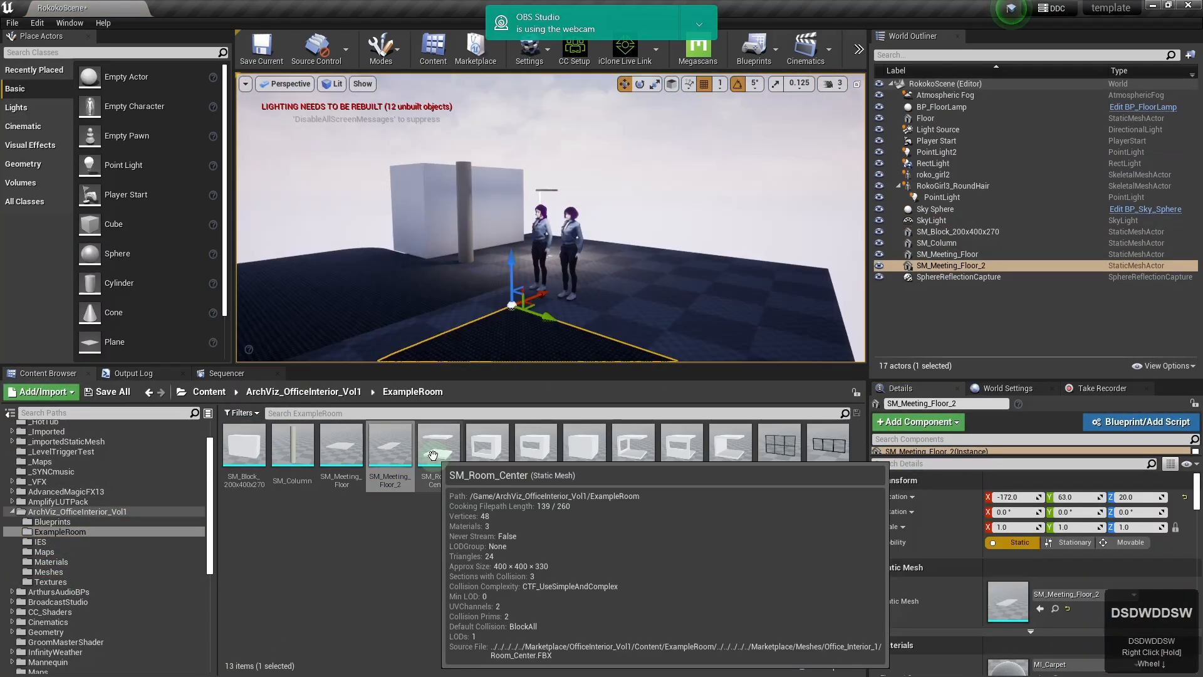
left_click_drag(433, 454, 564, 282)
left_click_drag(487, 446, 595, 270)
left_click_drag(536, 446, 615, 263)
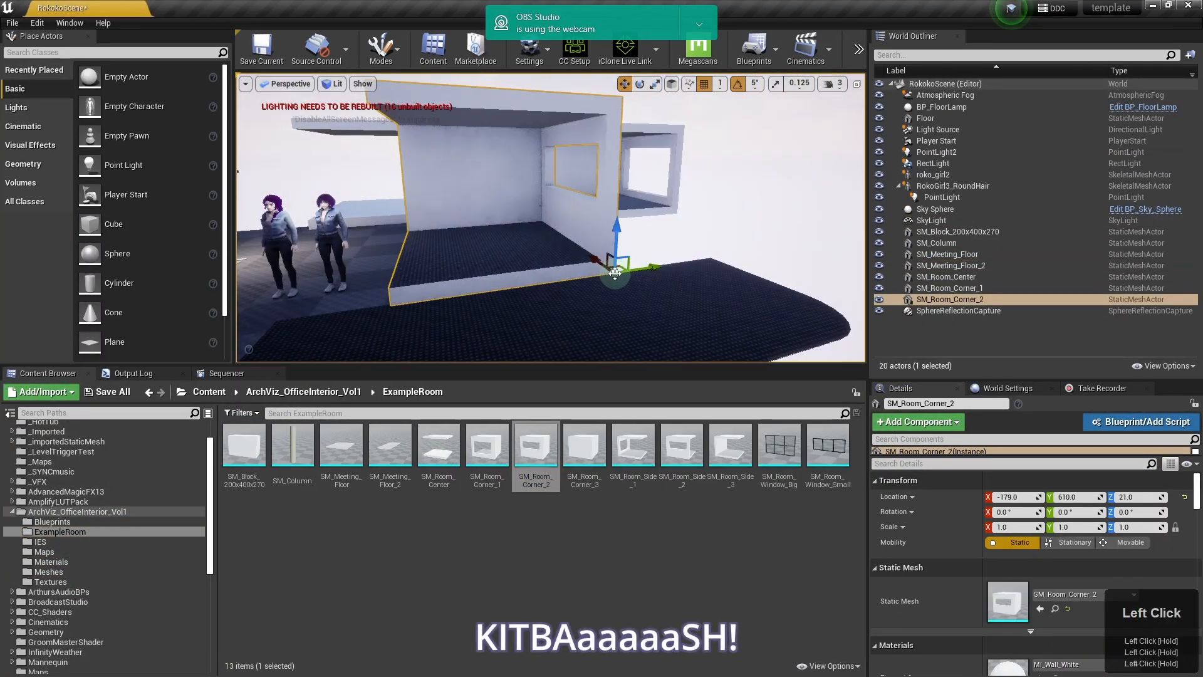
- Extend the room with SM_Room_Corner_3, the three SM_Room_Side meshes and SM_Room_Window_Big
left_click_drag(585, 447, 658, 282)
left_click_drag(633, 446, 720, 307)
left_click_drag(682, 446, 401, 195)
left_click_drag(731, 446, 827, 275)
left_click_drag(779, 446, 838, 275)
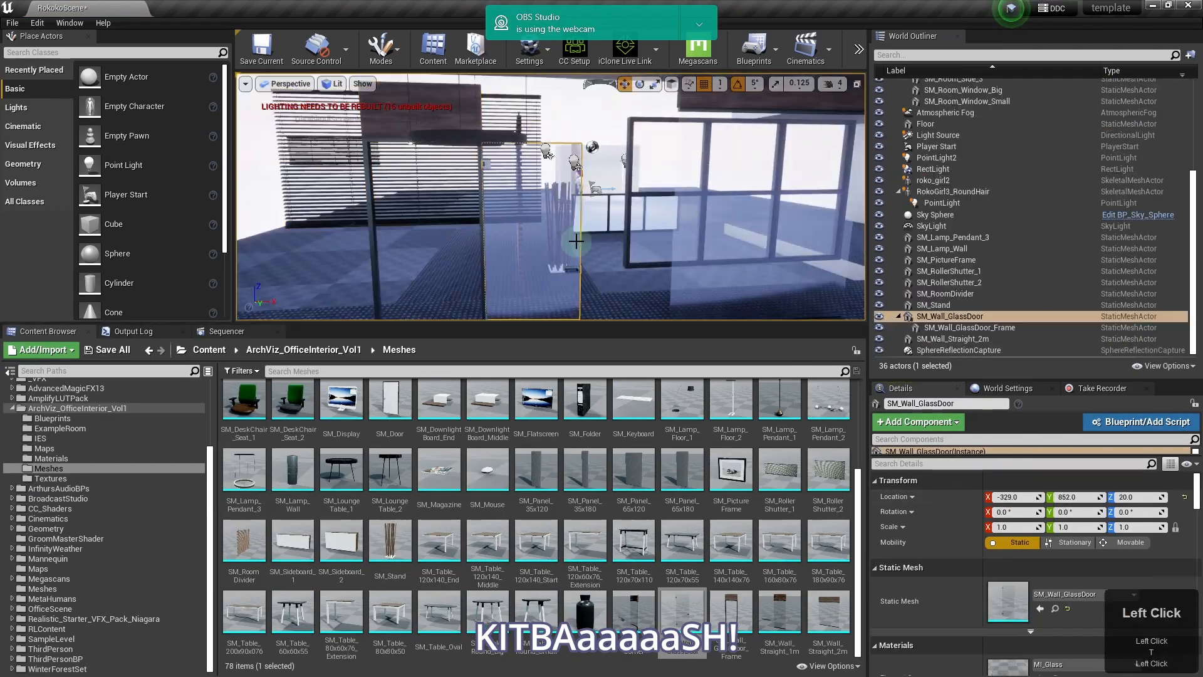
- Thin the SM_Block_200x400x270 block to a Y scale of 0.2 and place a duplicate rotated -90° beside the glass wall
left_click(1022, 325)
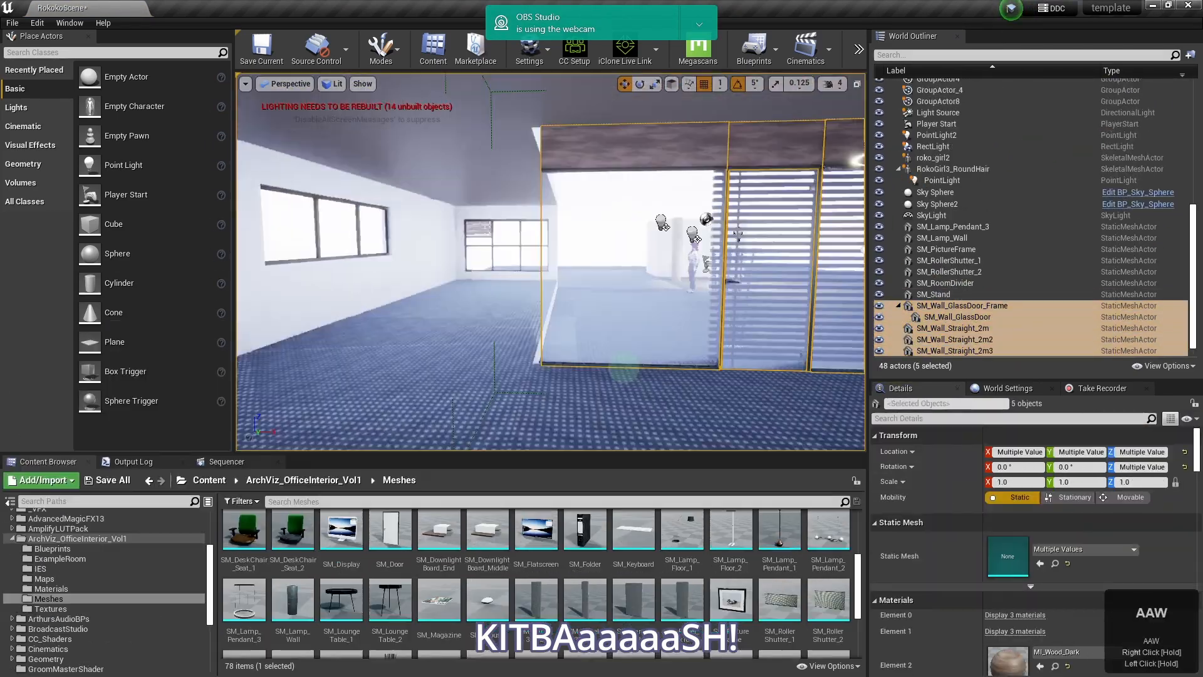
left_click(586, 250)
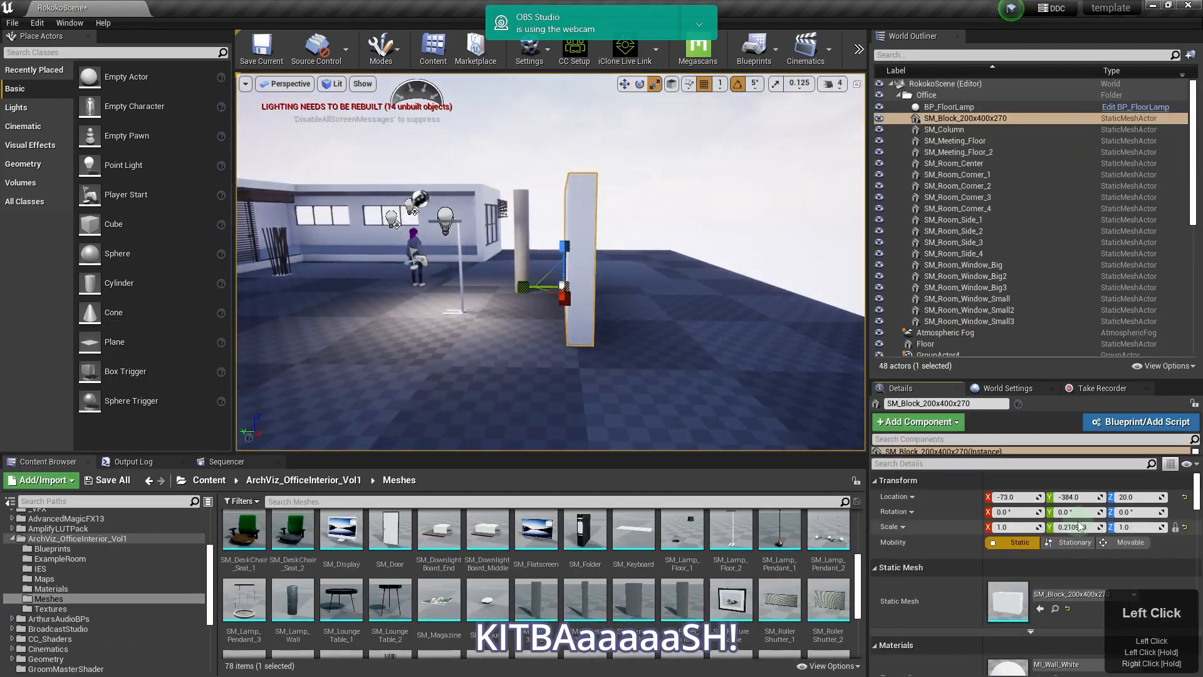
left_click_drag(524, 288, 848, 467)
right_click_drag(627, 401, 573, 415)
left_click_drag(564, 376, 454, 376, "alt")
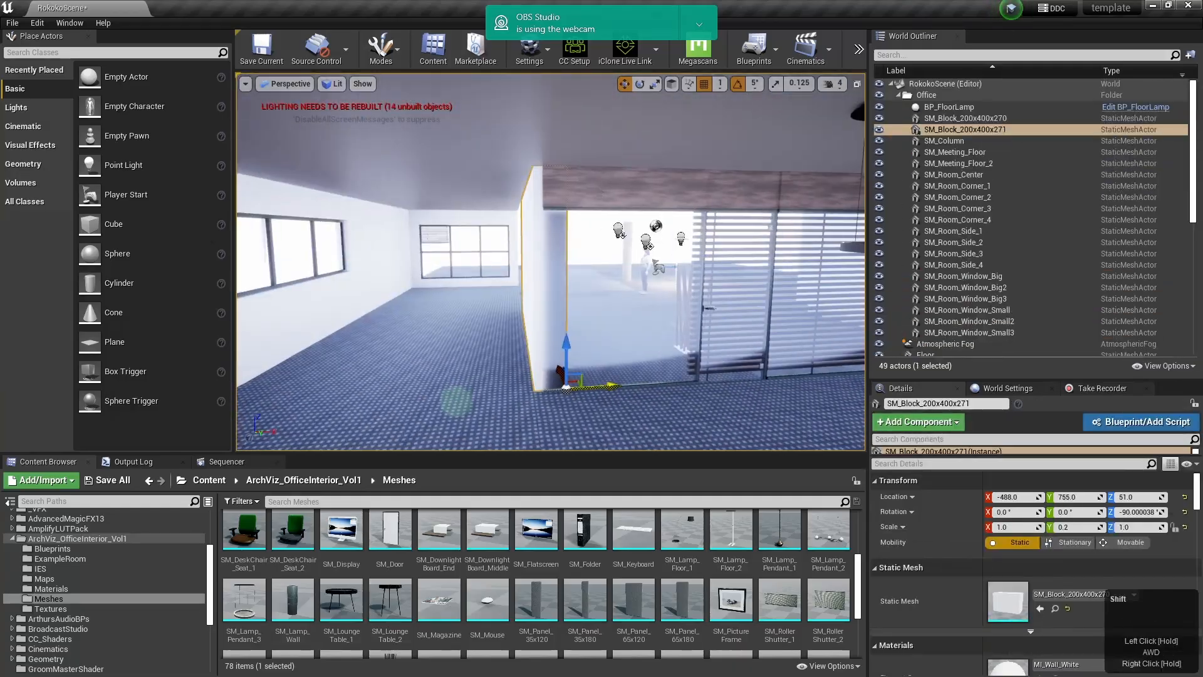
- Select the room divider standing at the glass wall with the Scale tool active
left_click(677, 263)
left_click(698, 270)
left_click(459, 269)
key("r")
right_click_drag(602, 401, 556, 434)
left_click(501, 282)
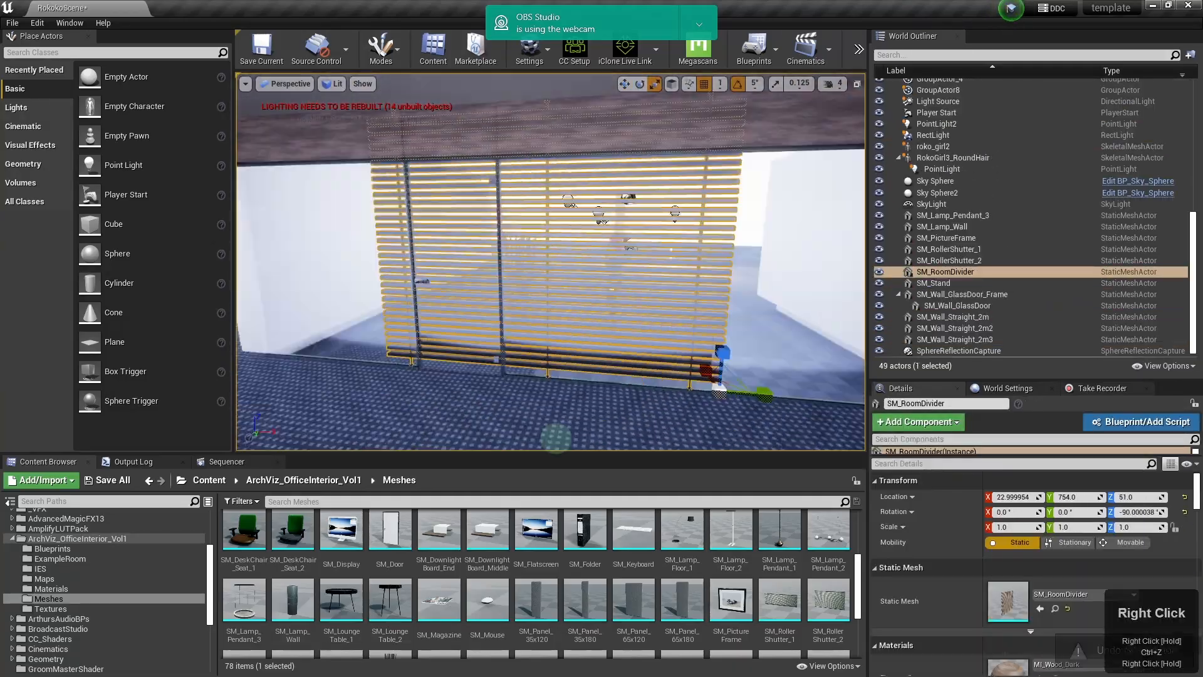
- Furnish the room by the glass wall with office meshes, including the SM_DeskChair_Seat_2 desk chair seat
left_click_drag(290, 545, 604, 414)
left_click_drag(341, 552, 690, 376)
right_click_drag(689, 376, 711, 407)
scroll(539, 583, "up", 1)
left_click_drag(292, 605, 521, 363)
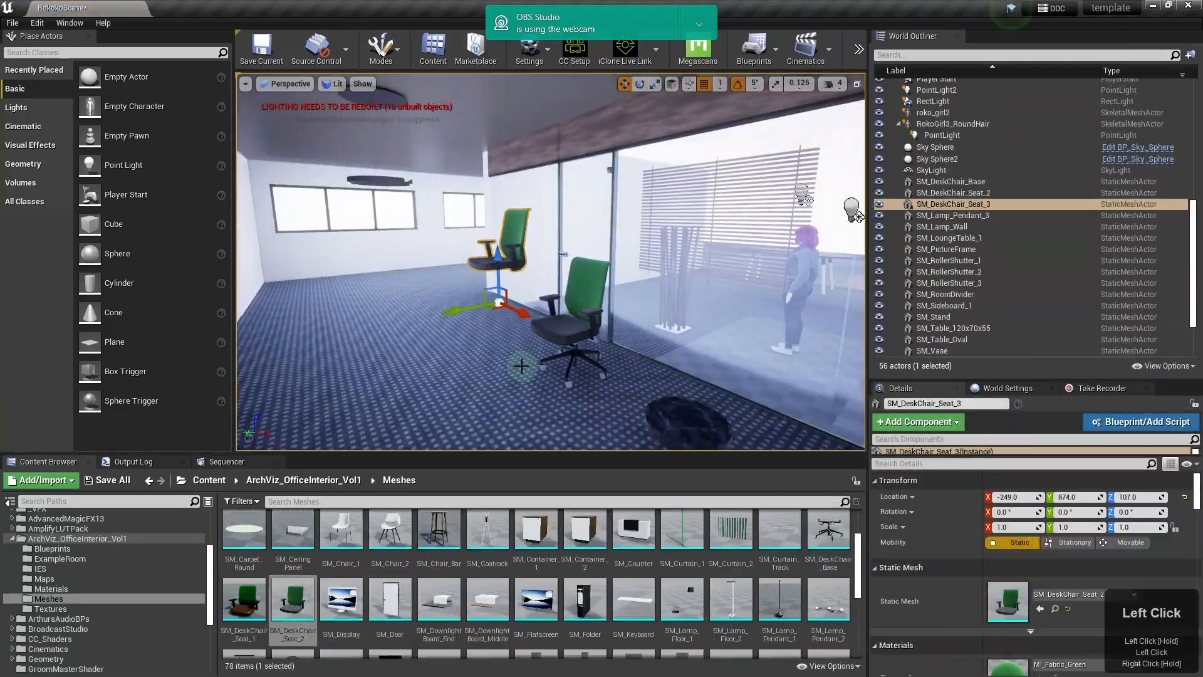
- Attach SM_DeskChair_Seat_2 to SM_DeskChair_Base, reposition the chair, and delete the unwanted extra mesh
left_click_drag(952, 193, 949, 182)
left_click_drag(539, 317, 633, 313)
right_click_drag(689, 376, 754, 390)
scroll(752, 583, "up", 3)
left_click_drag(828, 534, 410, 319)
key("Delete")
- Place four more meshes from the office interior library inside the room
left_click_drag(536, 534, 357, 293)
left_click_drag(585, 534, 376, 300)
left_click_drag(634, 534, 426, 301)
left_click_drag(633, 604, 522, 276)
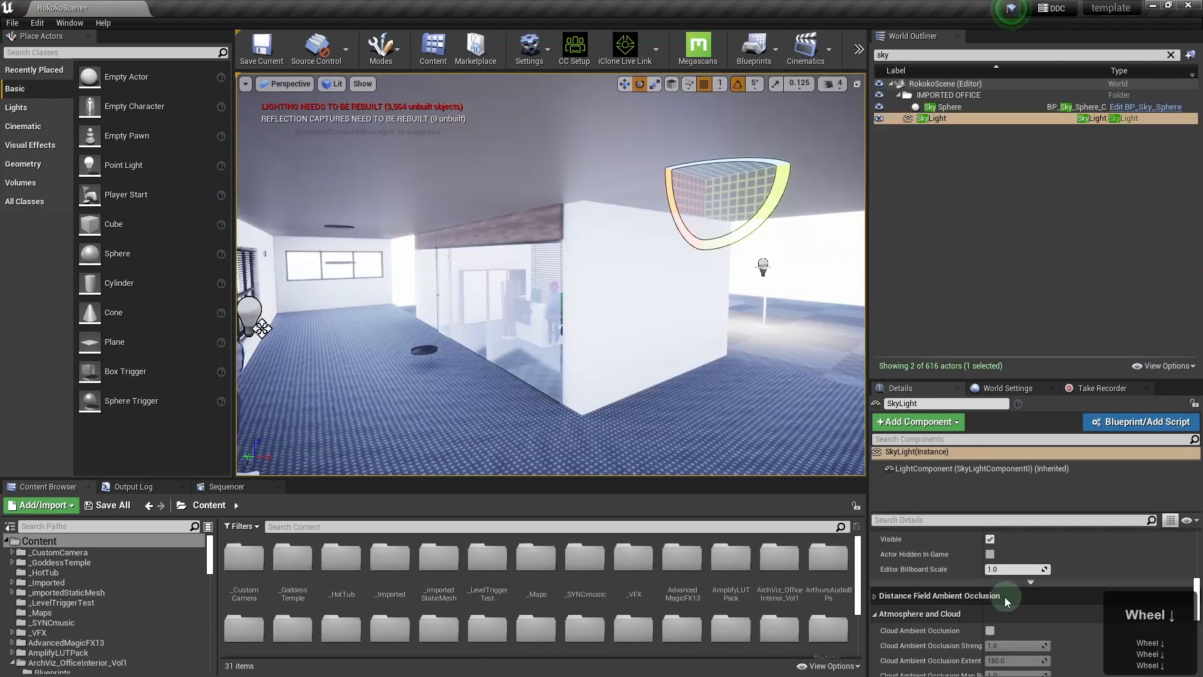
- Search the placeable actors for "atmo"
scroll(968, 595, "up", 5)
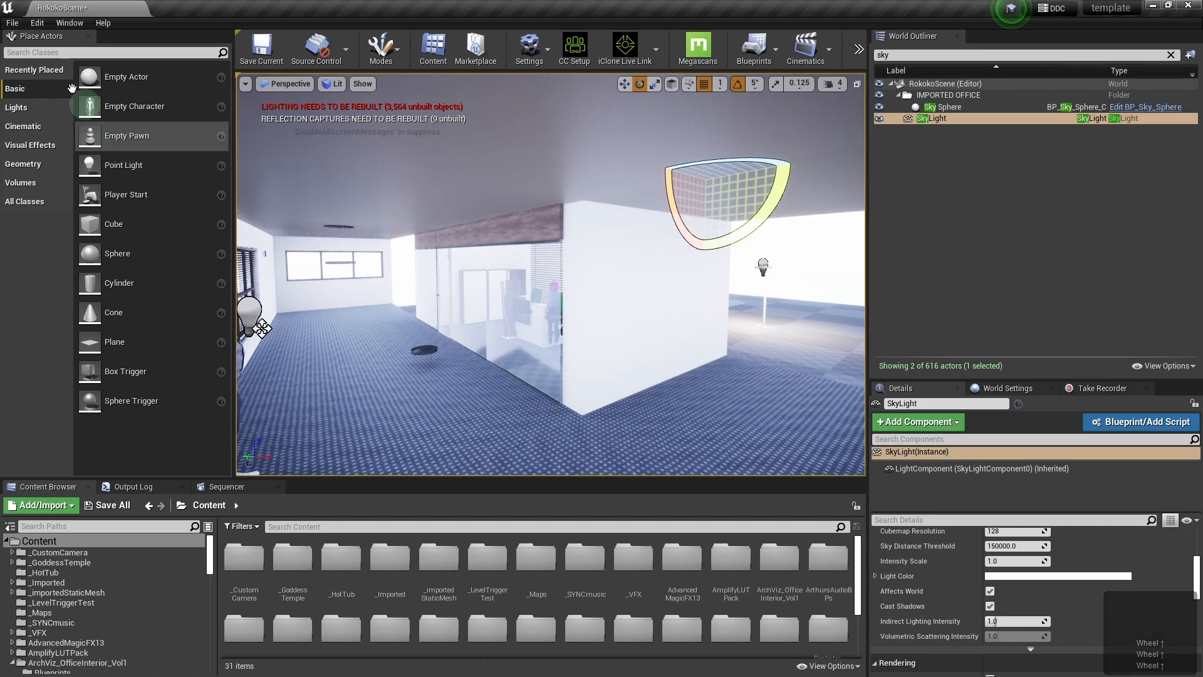
left_click(44, 54)
type("atmo")
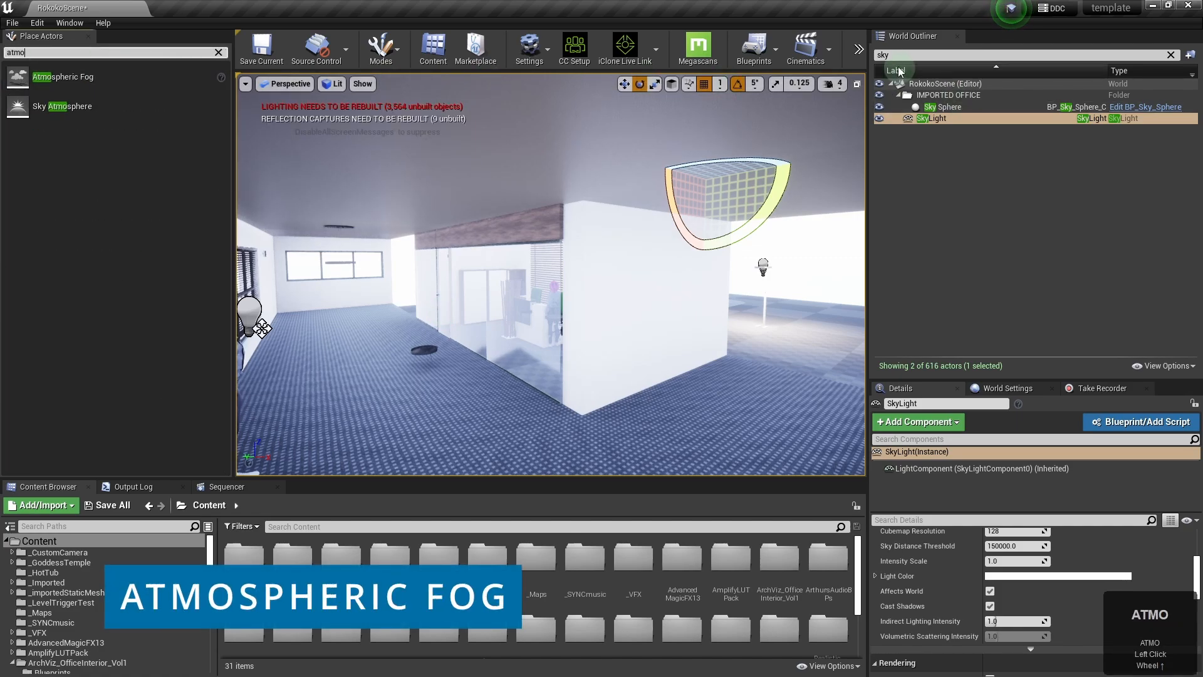
- Filter the scene's actors for "atmos" and select Atmospheric Fog
left_click_drag(900, 56, 855, 61)
type("atmos")
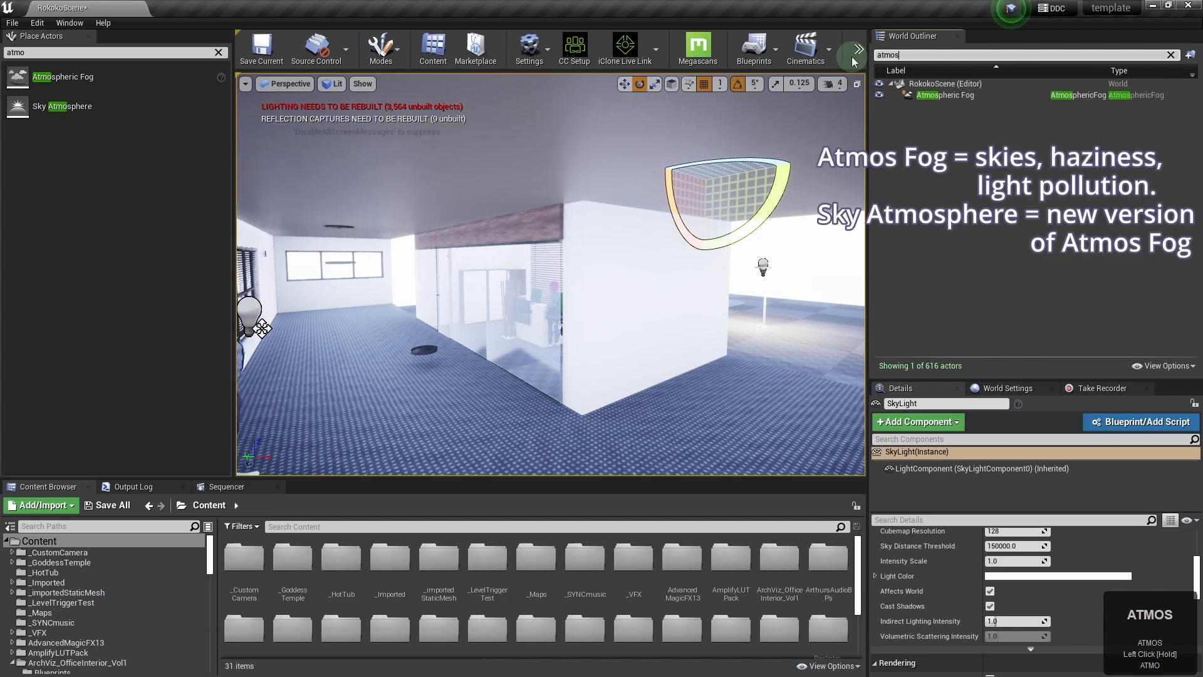
left_click(946, 96)
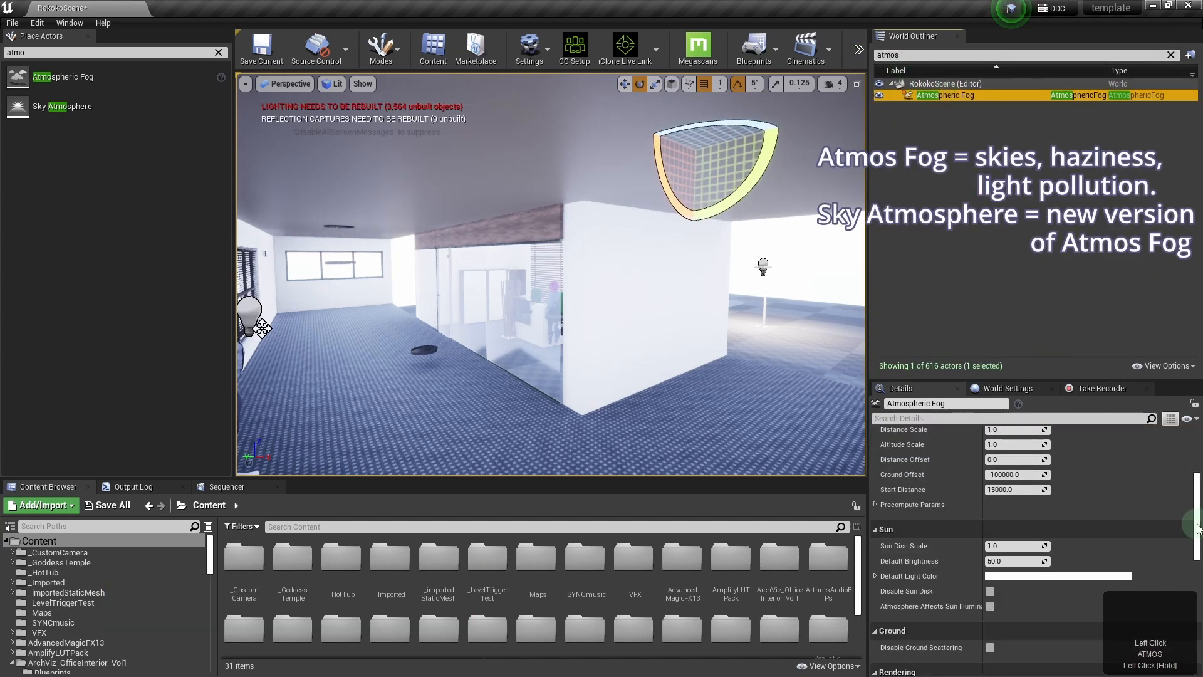
- Try a Sun Multiplier of about 0.16 and a Fog Multiplier of about 12.5 on Atmospheric Fog, then reset both
left_click_drag(1198, 528, 1197, 496)
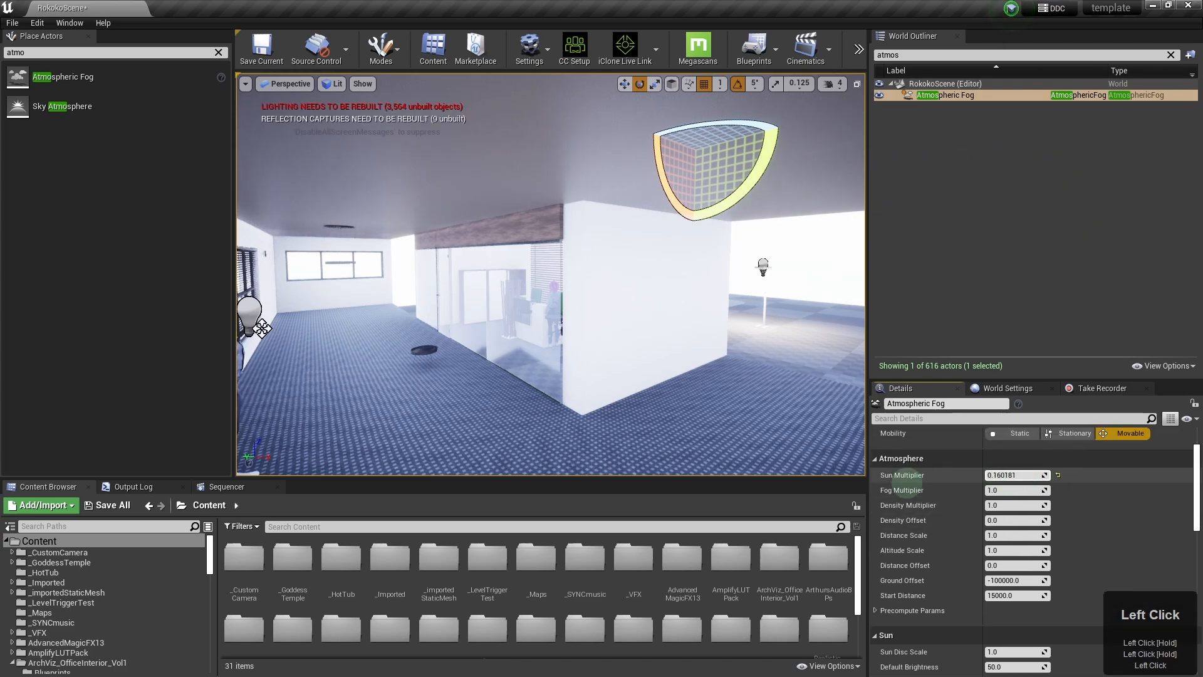
left_click_drag(999, 490, 1138, 479)
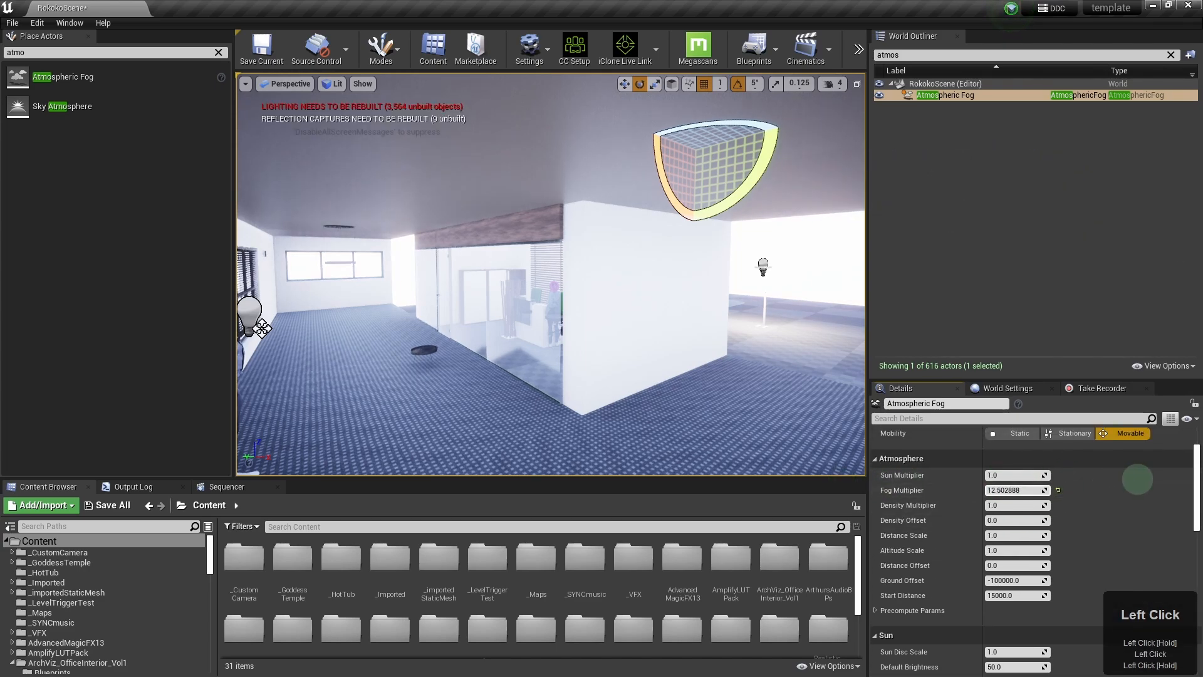
left_click(1059, 495)
- Try a Density Multiplier of about 60.5 on Atmospheric Fog, view the sky outside, and reset the multiplier
left_click_drag(1009, 505, 1193, 499)
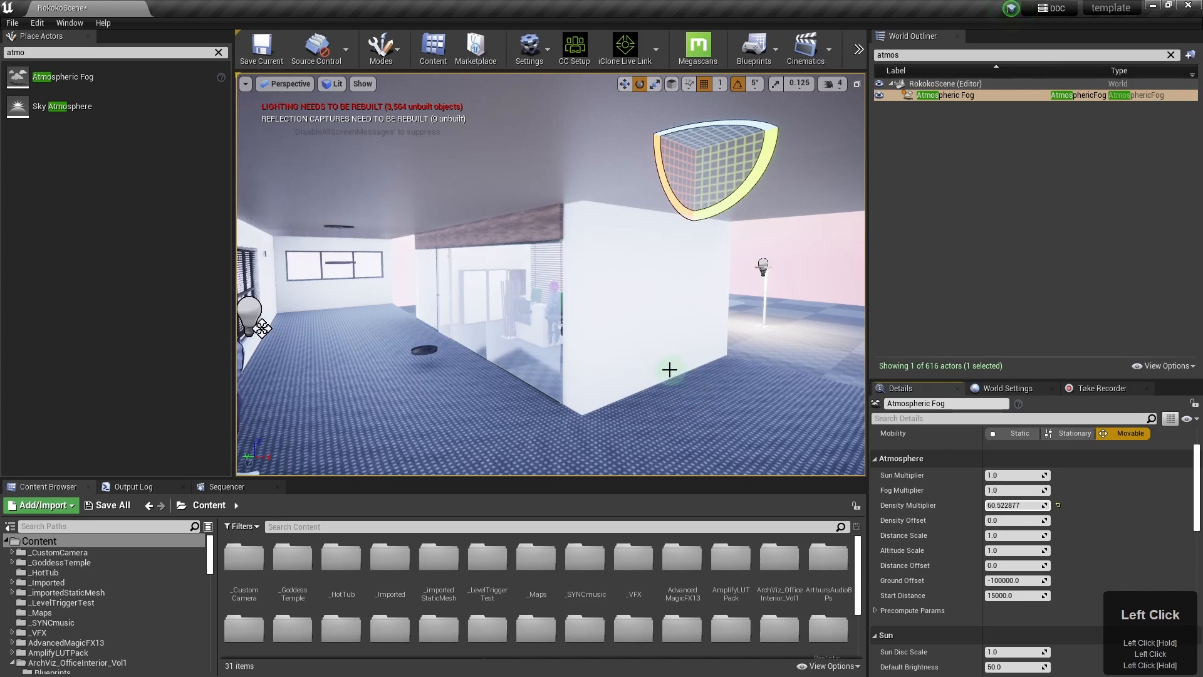
right_click_drag(729, 331, 848, 374)
key("w")
key("d")
key("a")
key("s")
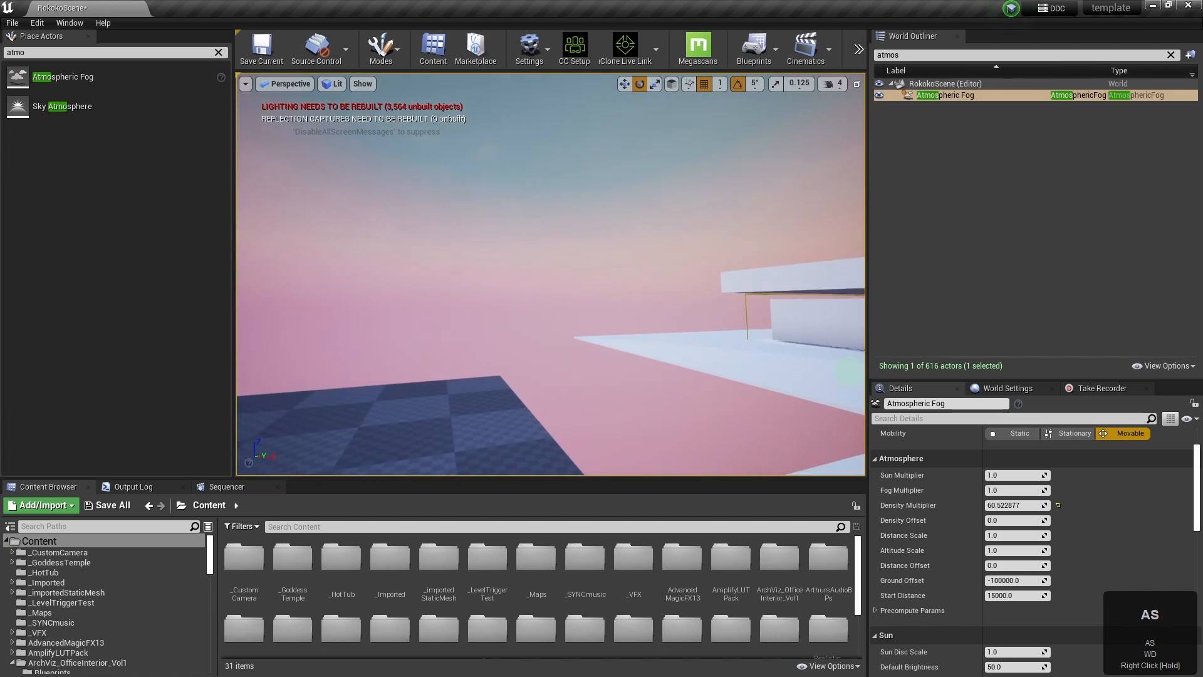
left_click(1058, 505)
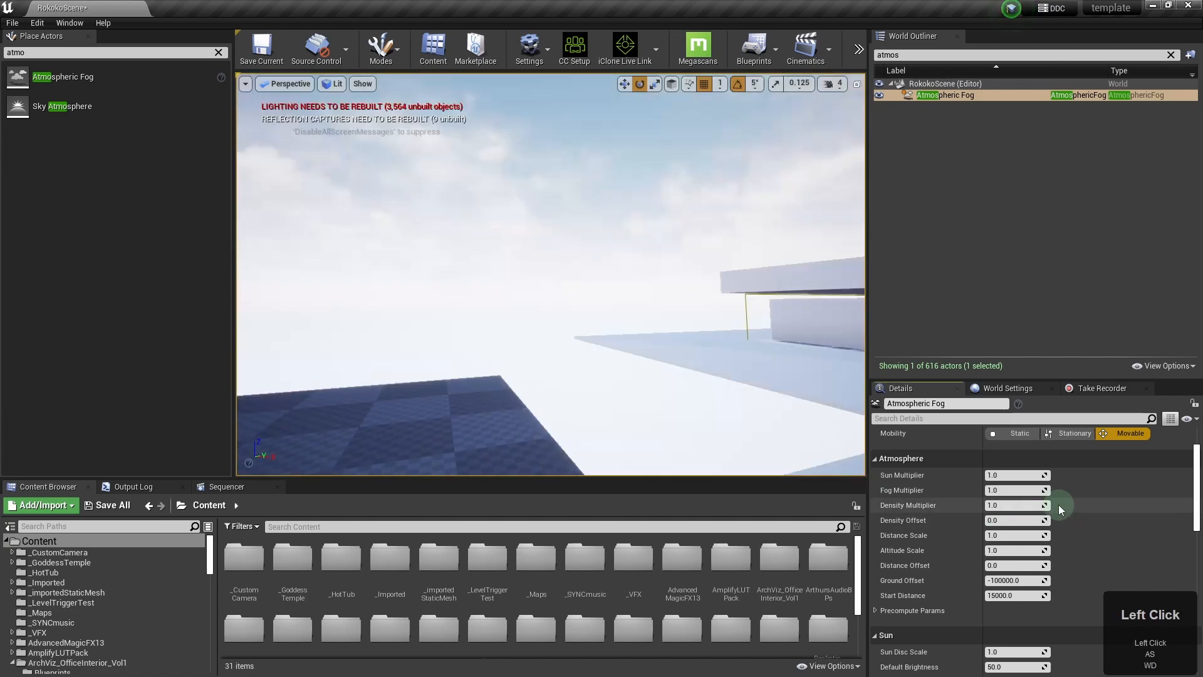
- Examine the office exterior and the sky around the building
left_click_drag(1054, 505, 1084, 501)
key("d")
right_click_drag(532, 416, 431, 401)
key("s")
key("d")
key("w")
key("a")
key("s")
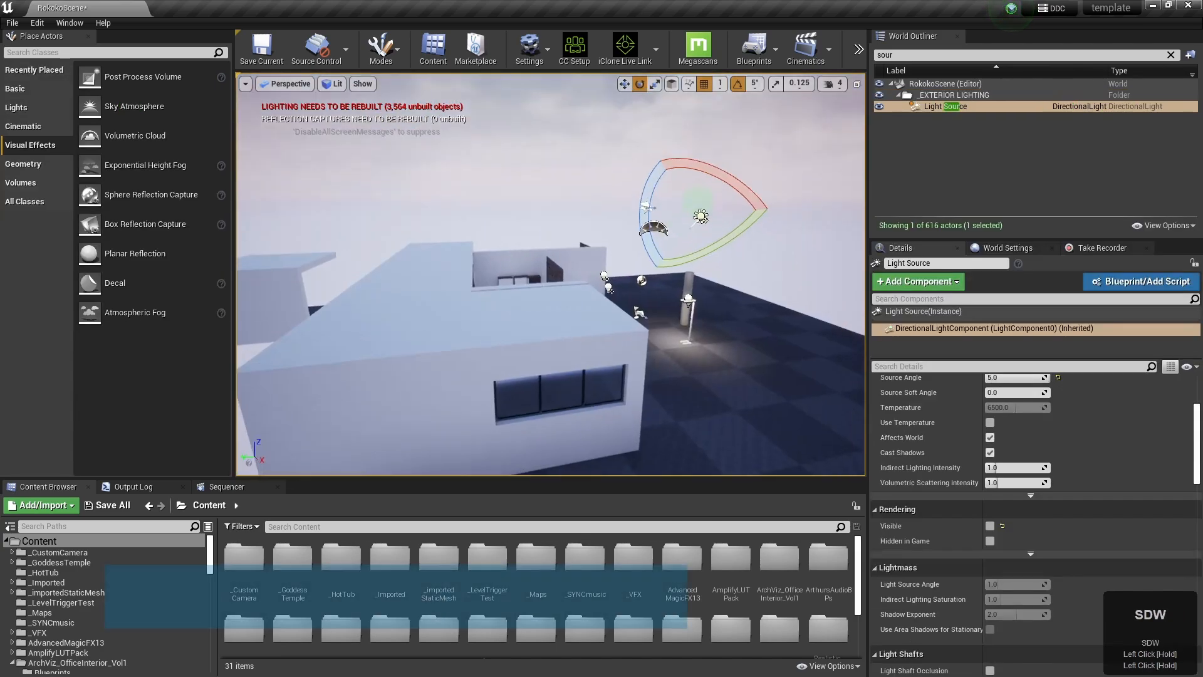
- Make the directional Light Source visible and set its Intensity to 150 lux
left_click(932, 107)
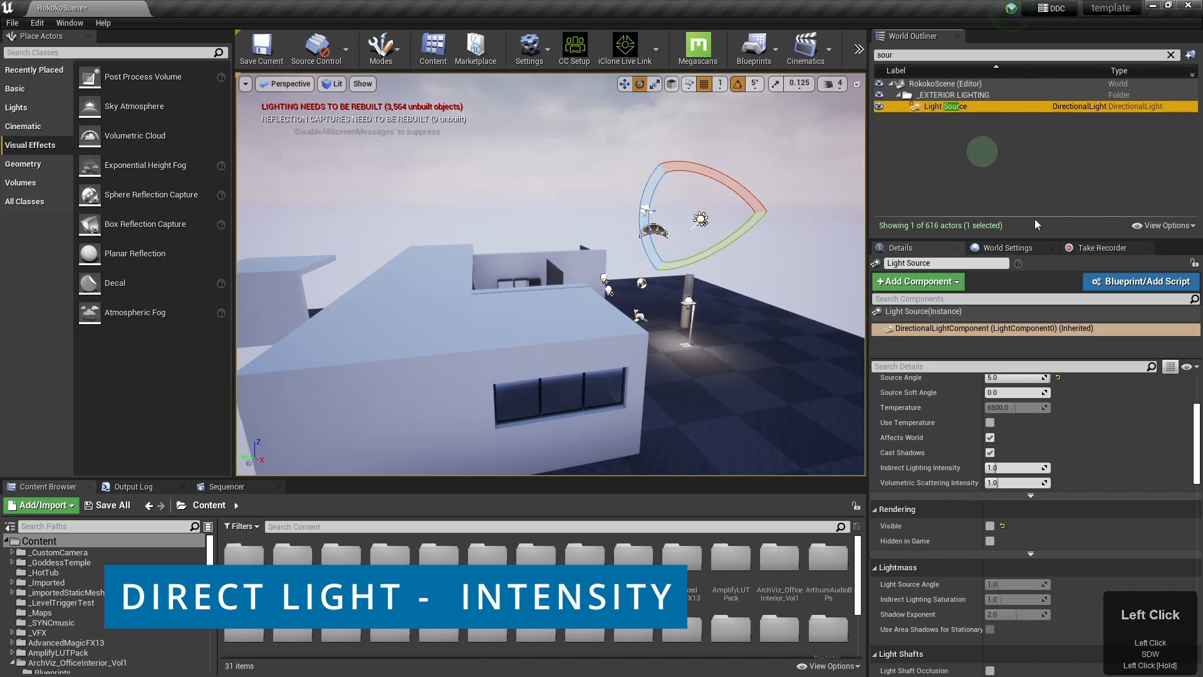
left_click(991, 525)
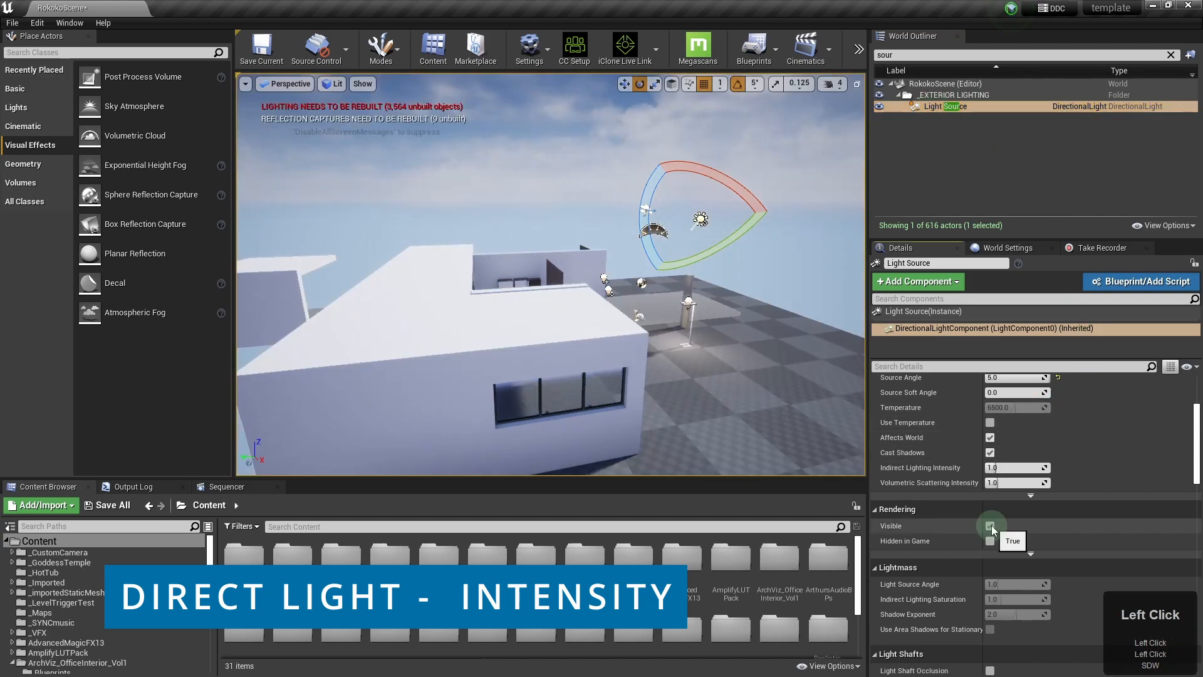
scroll(1112, 439, "up", 3)
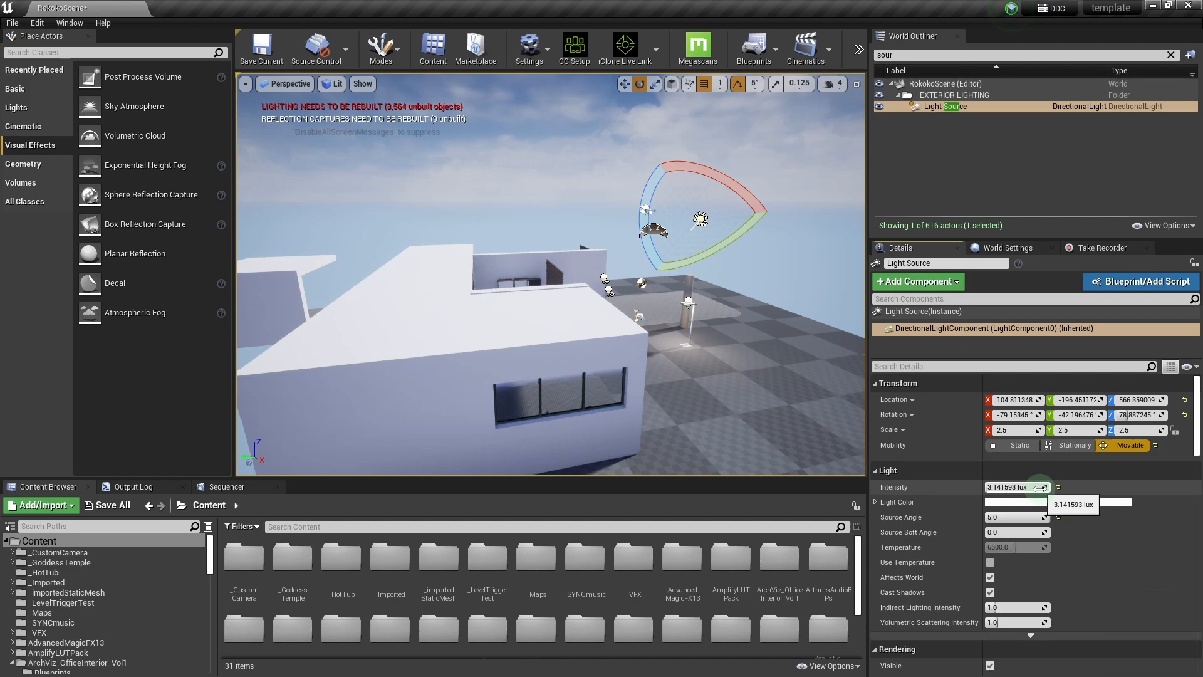
left_click_drag(1040, 486, 1121, 482)
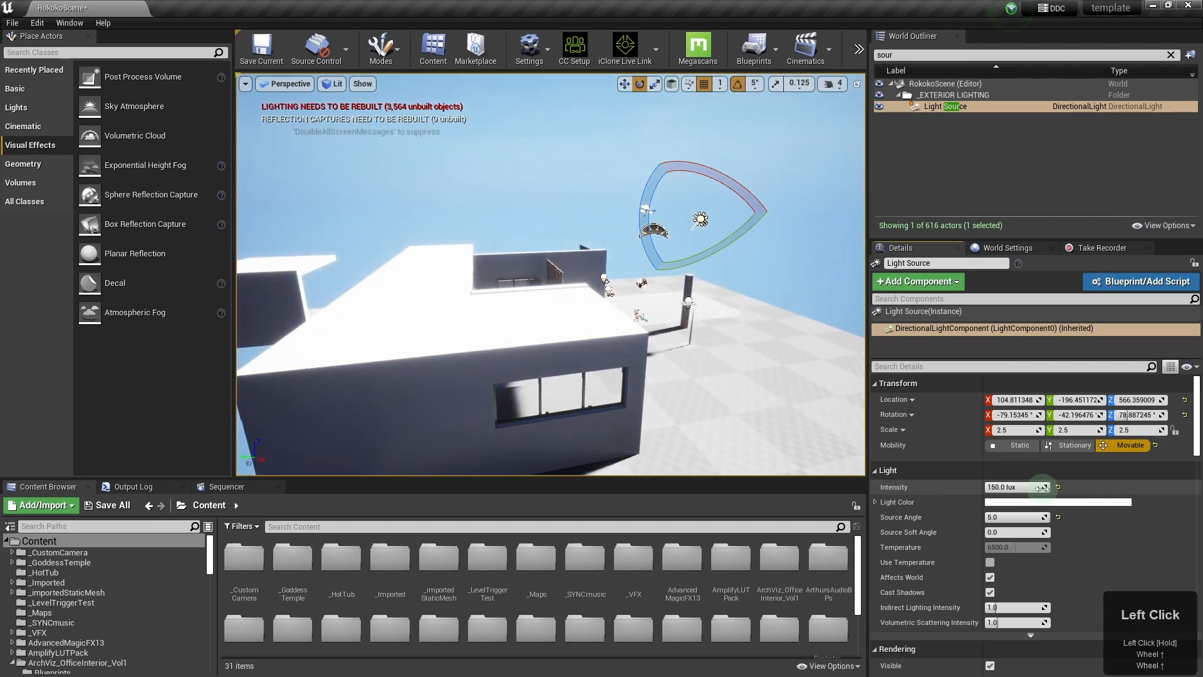
- Undo the 150 lux Intensity and try 0 lux on the directional Light Source, checking the effect inside the office
key("ctrl+z")
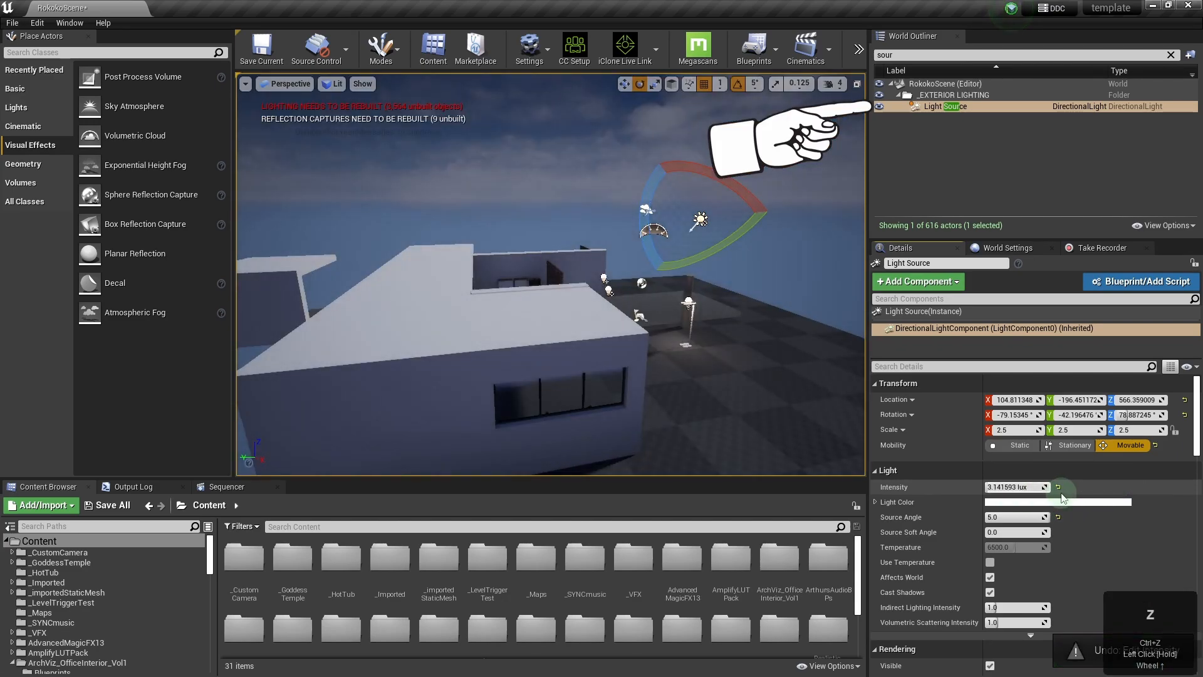
left_click_drag(1040, 487, 1033, 487)
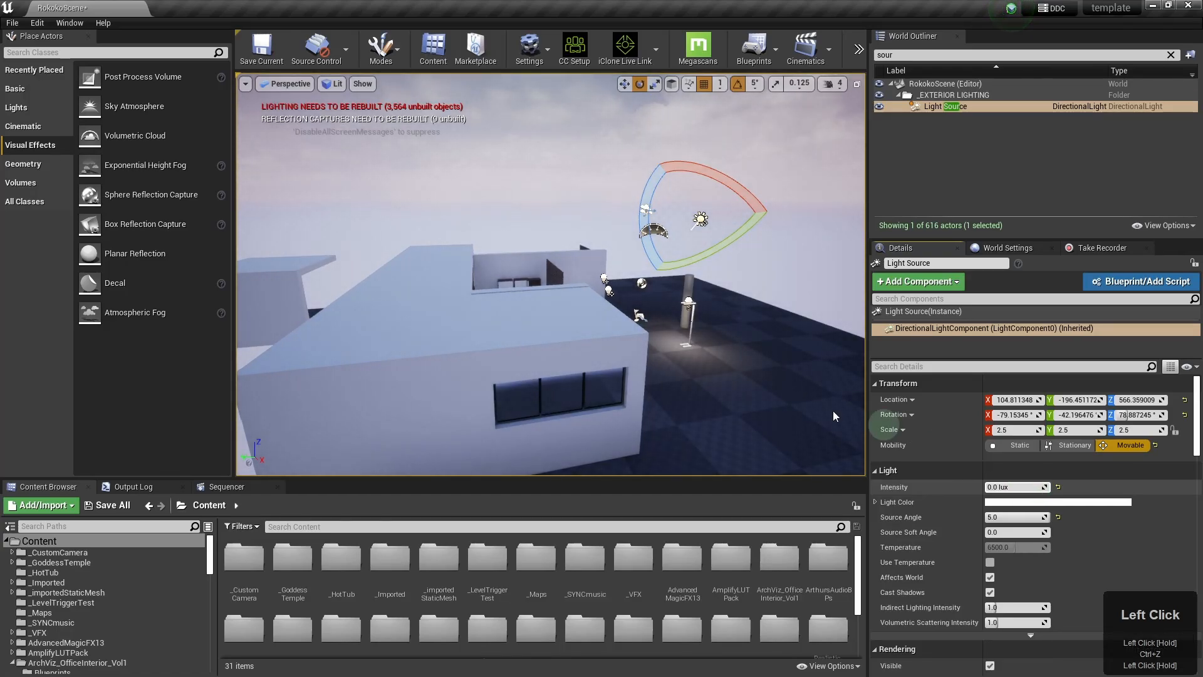
right_click_drag(763, 391, 734, 381)
key("w")
key("w")
key("w")
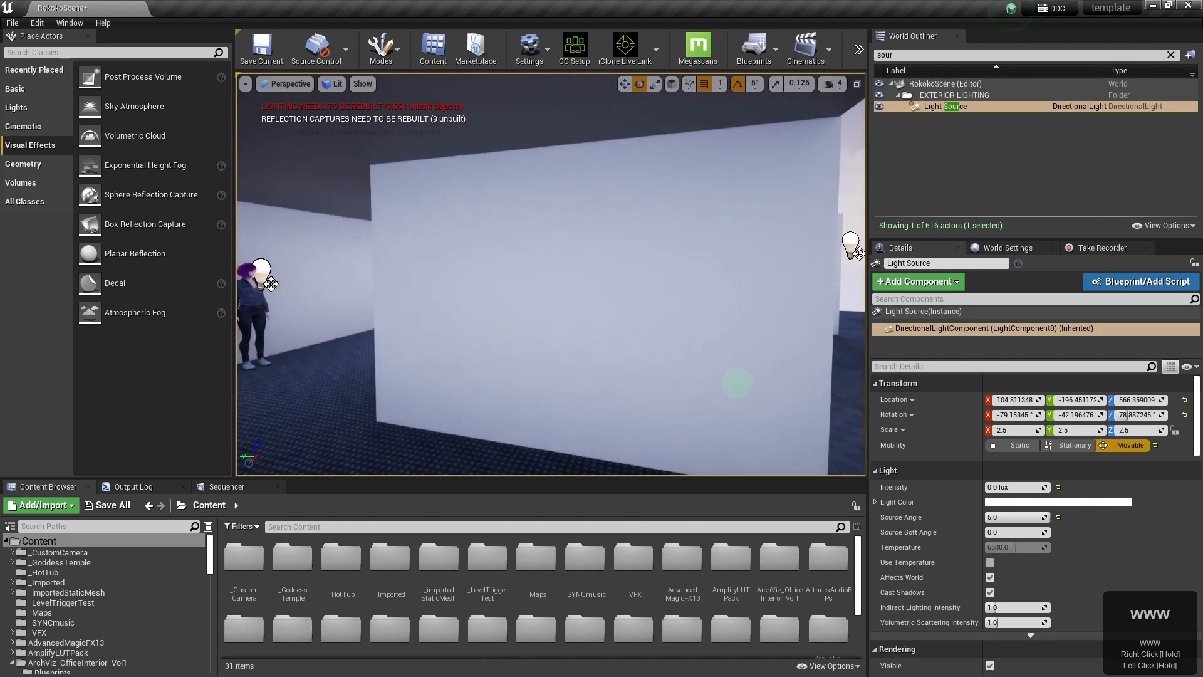
- Try a Light Source Intensity of about 18.4 lux, then undo the intensity changes
left_click_drag(1005, 483, 1050, 483)
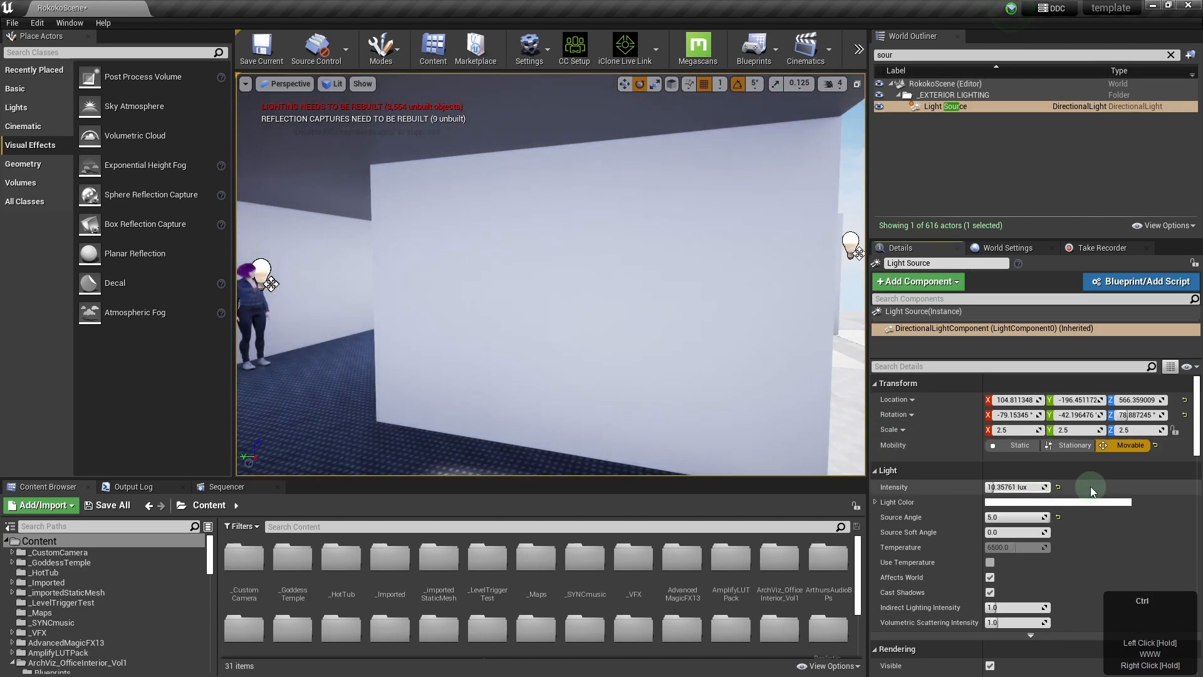
key("ctrl+z")
key("ctrl+z")
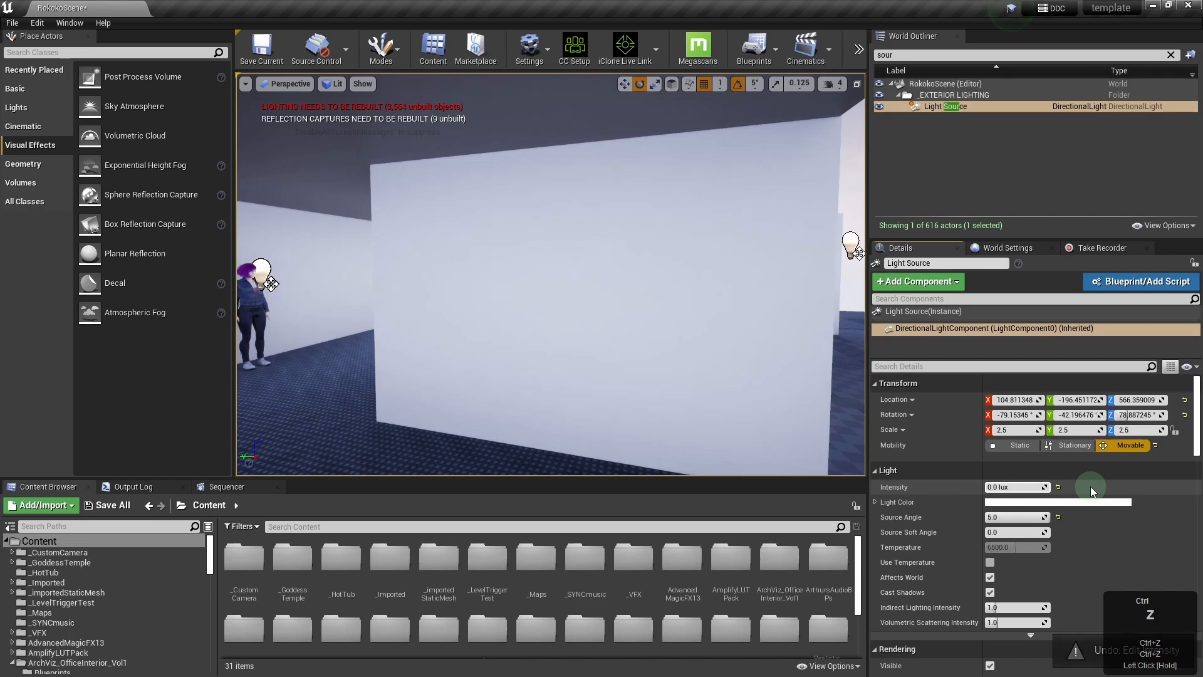
key("ctrl+z")
- Rotate the directional Light Source above the office roof to about -312°, 3° and 166° on X, Y and Z
right_click_drag(702, 378, 727, 404)
key("s")
left_click_drag(728, 404, 720, 275)
key("d")
right_click_drag(721, 276, 747, 218)
key("s")
key("a")
key("w")
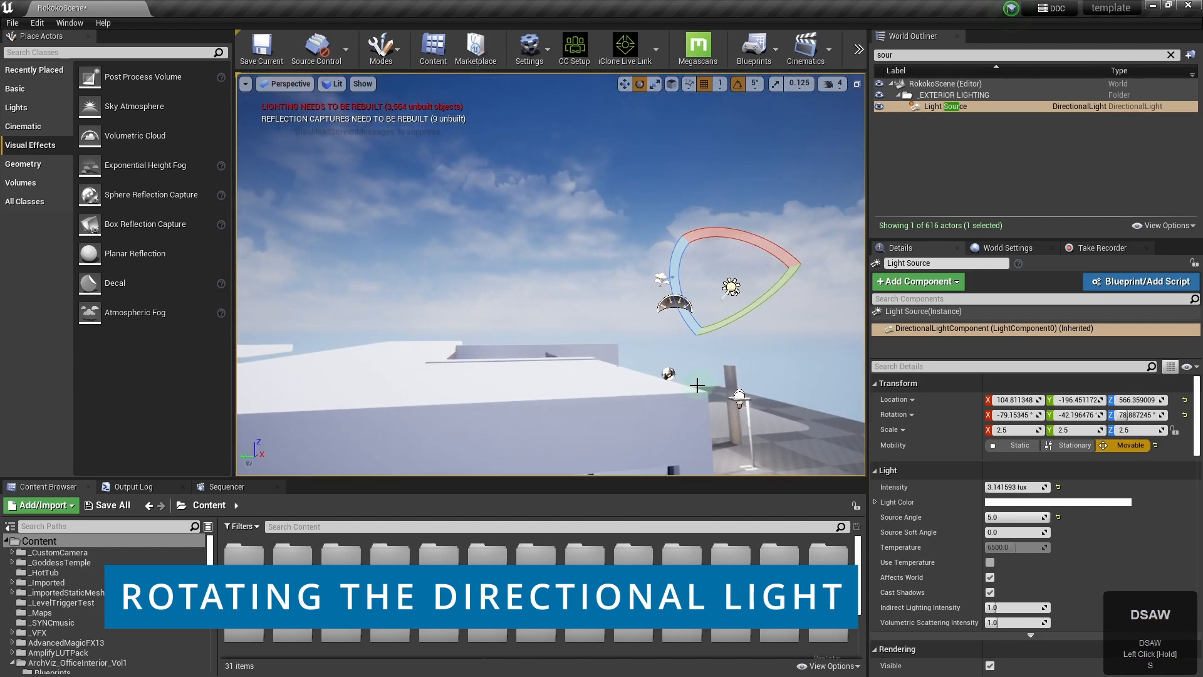
left_click(732, 286)
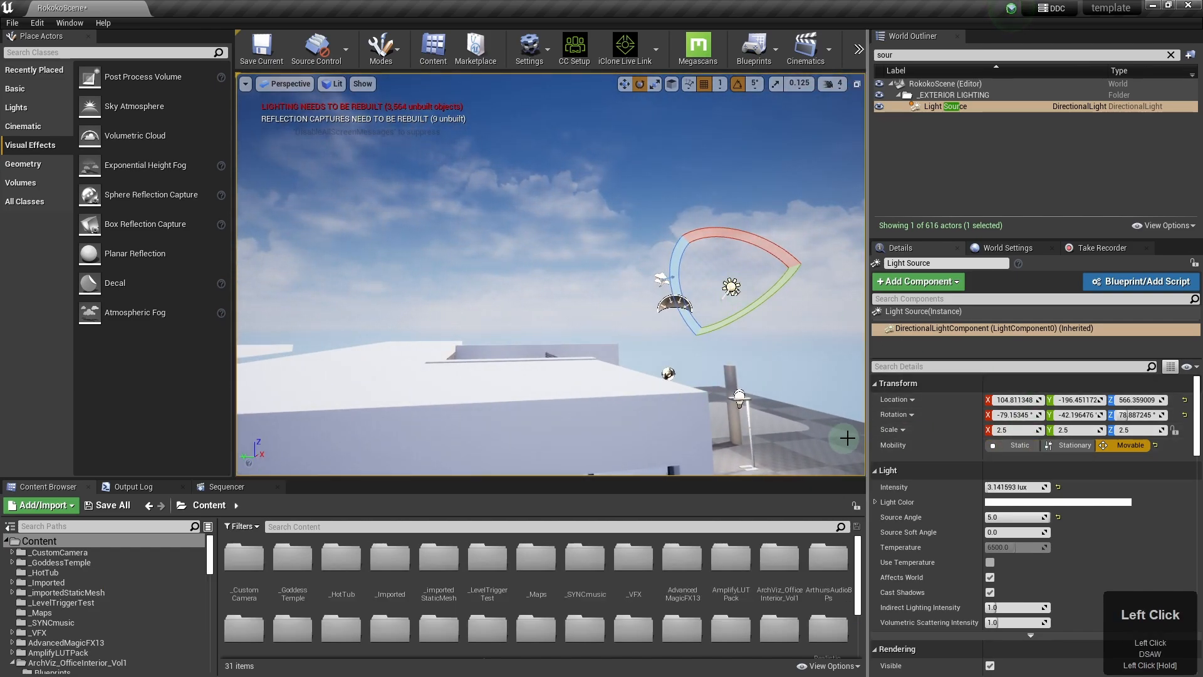
left_click(735, 295, "ctrl")
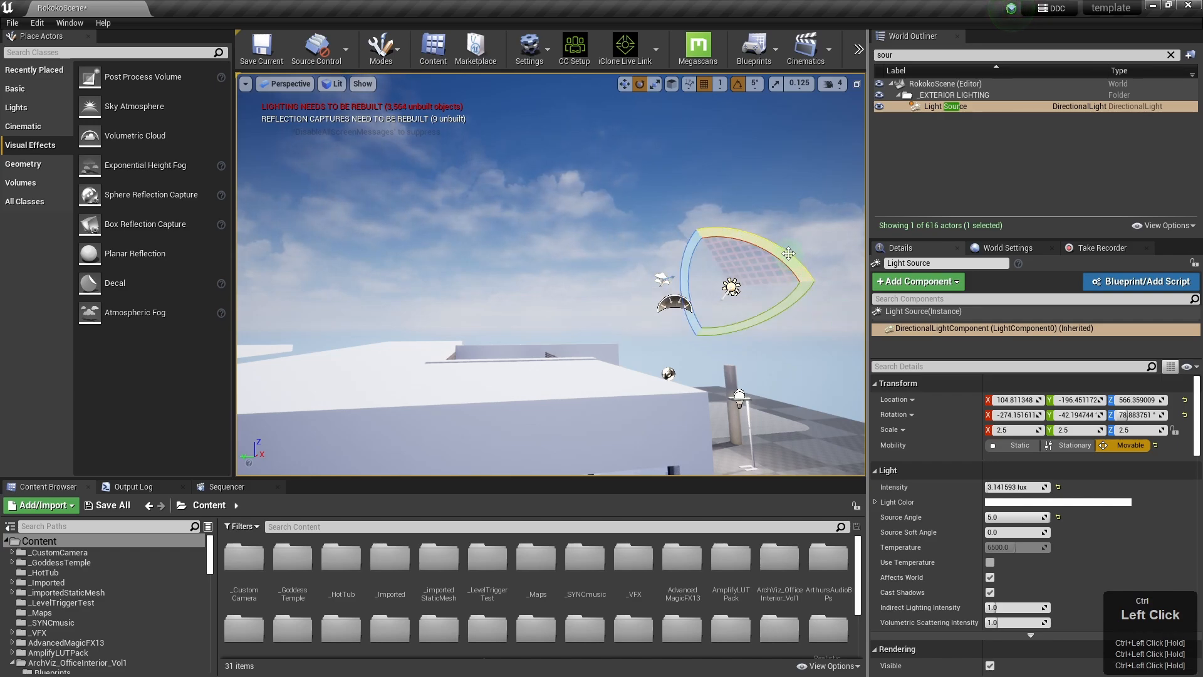
right_click_drag(788, 253, 746, 245, "ctrl")
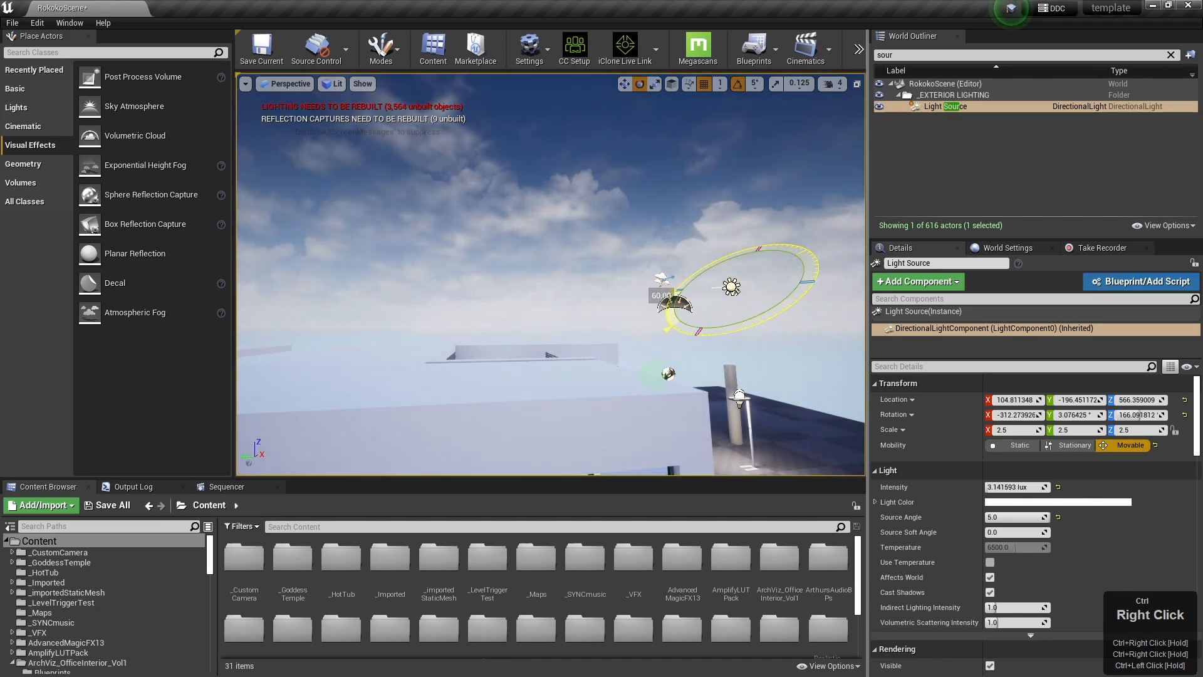
- Rotate the directional Light Source to about -381°, -45° and 267° while viewing the building from outside
key("s")
right_click_drag(632, 233, 666, 187)
key("s")
key("d")
key("w")
key("a")
key("d")
key("w")
key("s")
key("d")
key("a")
key("s")
key("a")
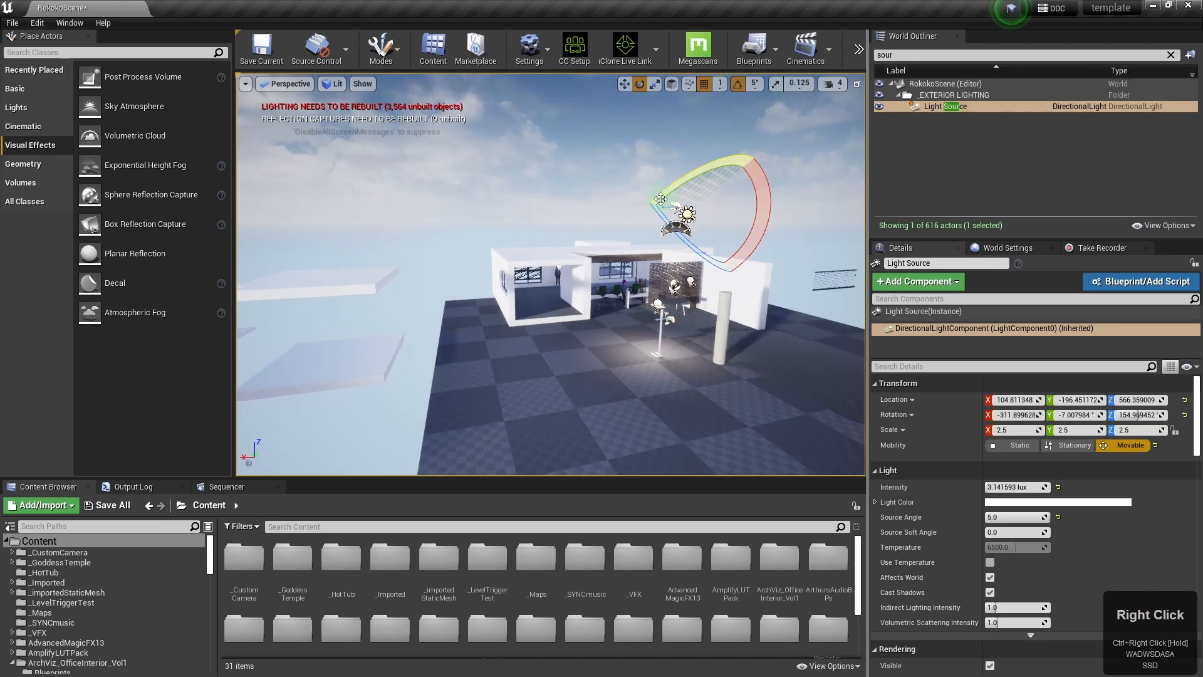
left_click_drag(721, 235, 745, 276)
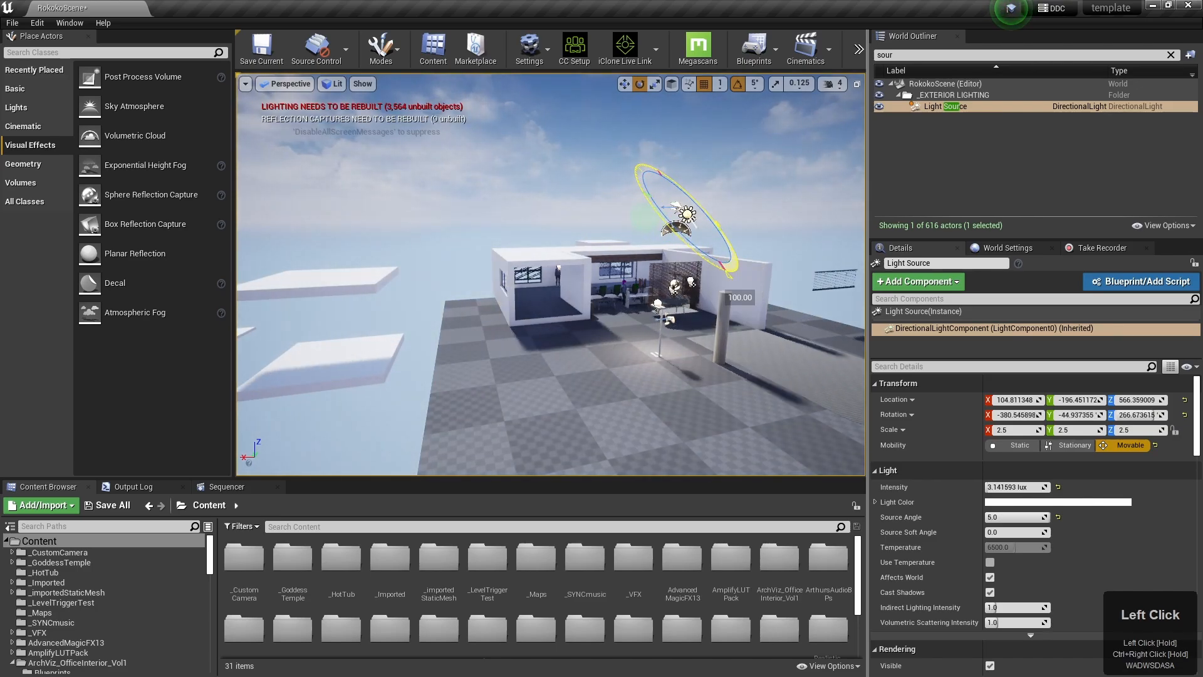
- Raise the Light Source's Intensity above 3.14 lux to send stronger sunlight into the office interior
right_click_drag(637, 341, 689, 318)
key("w")
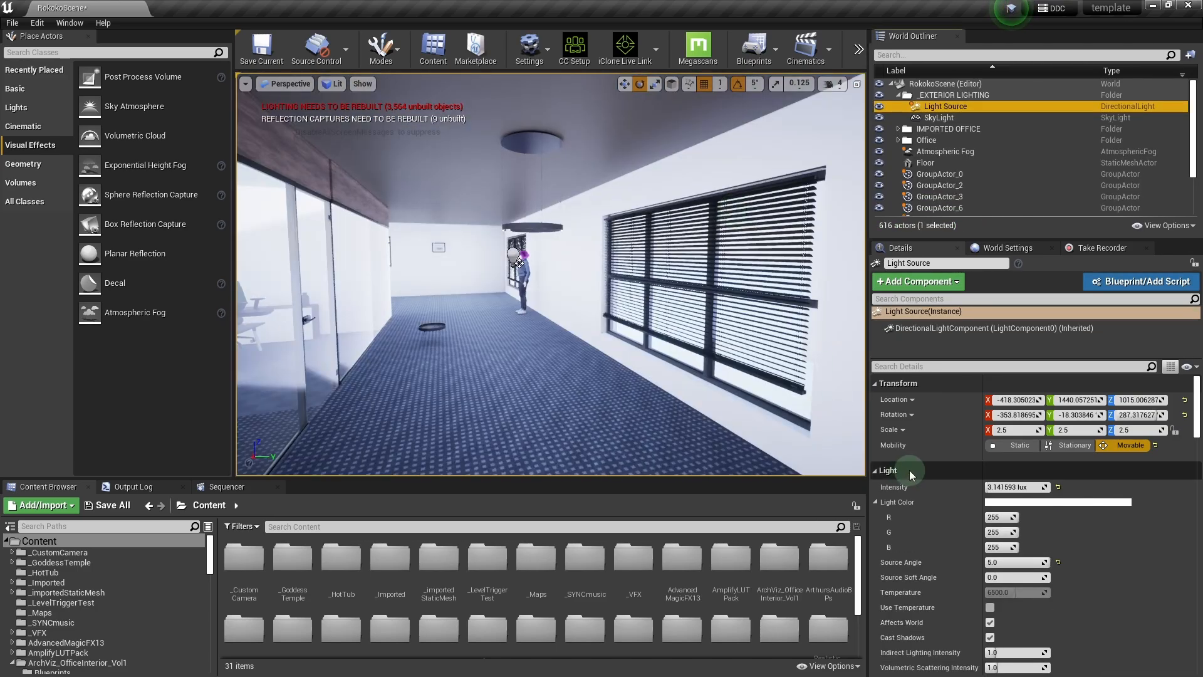
left_click_drag(1010, 484, 1073, 483)
- Examine the office interior and the blinds to see where sunlight is blocked at the windows
right_click_drag(483, 390, 621, 387)
key("d")
key("w")
key("d")
key("w")
key("d")
key("s")
key("a")
key("a")
key("s")
key("d")
key("w")
key("w")
key("w")
key("a")
key("s")
key("d")
key("w")
key("w")
key("s")
- Turn off Visible for the window blind SM_RollerShutter_3
left_click(617, 375)
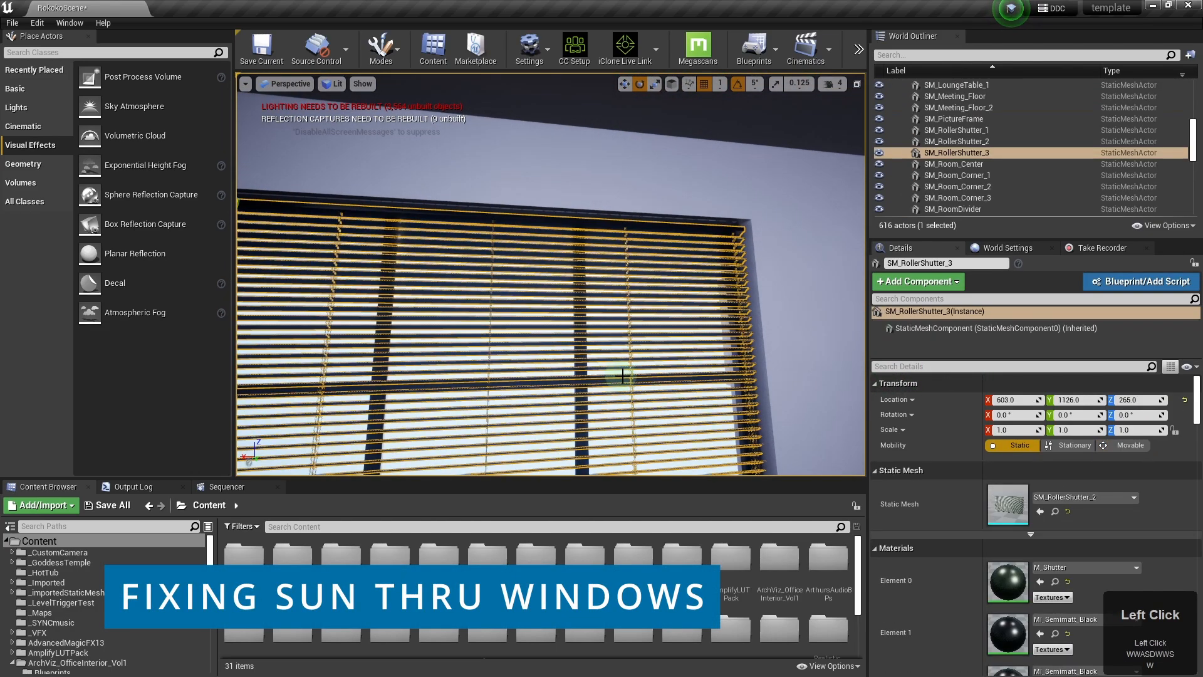
scroll(618, 382, "down", 3)
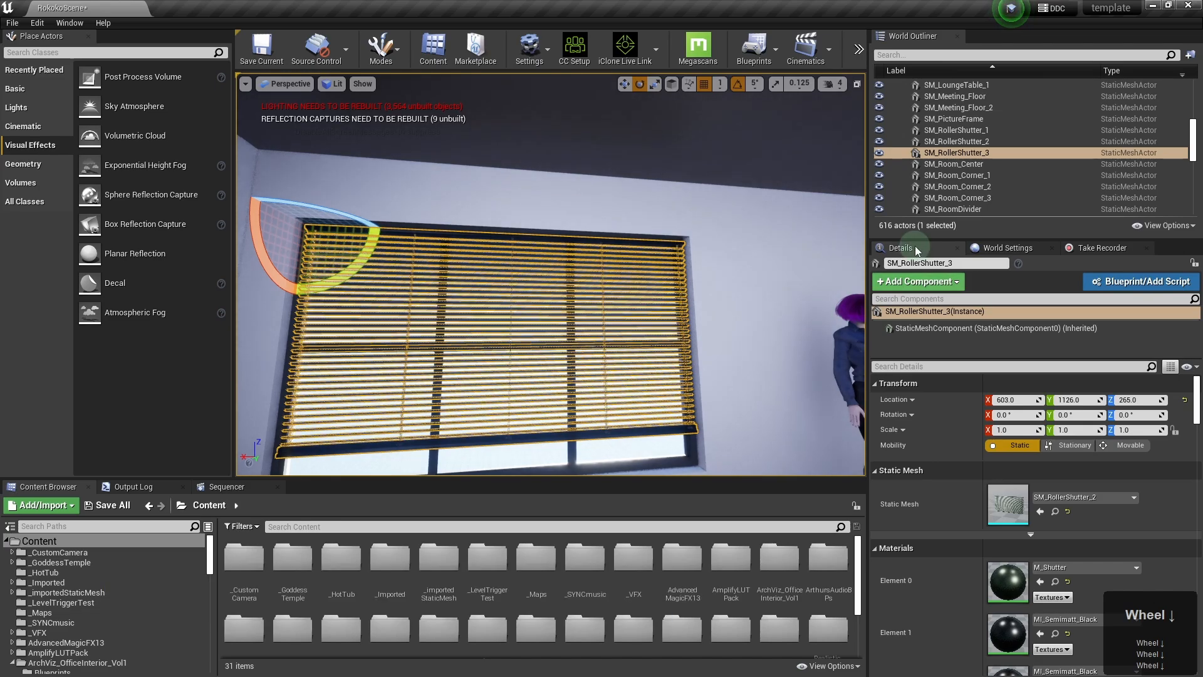
left_click(925, 366)
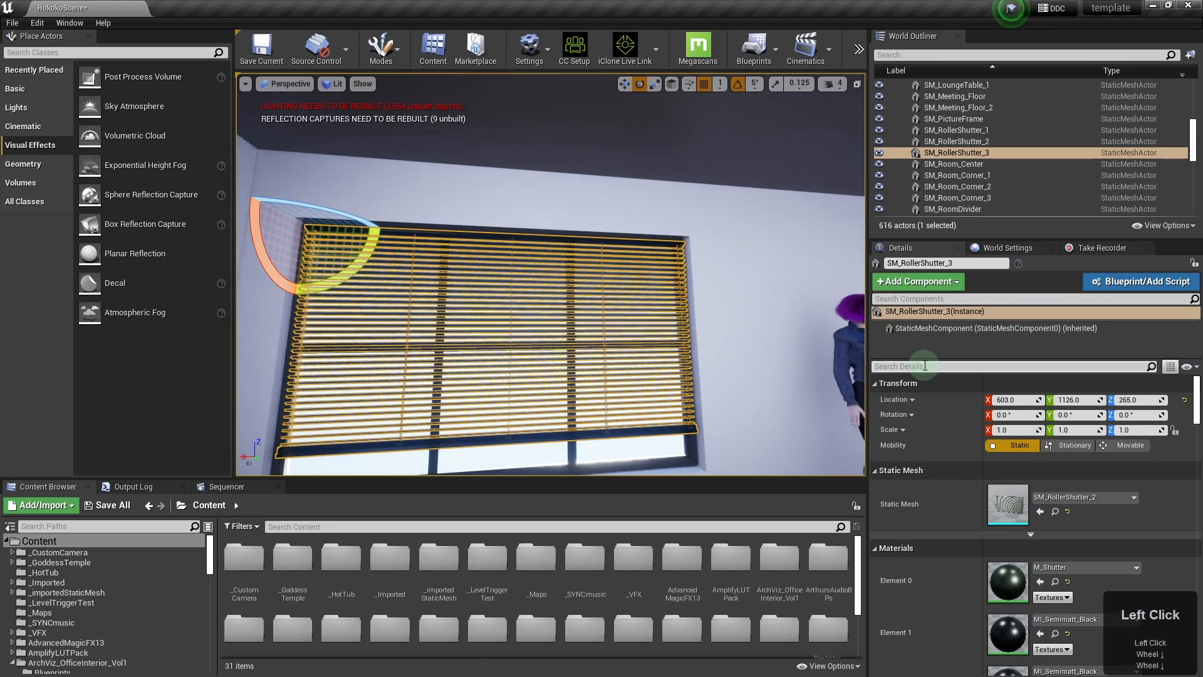
type("vis")
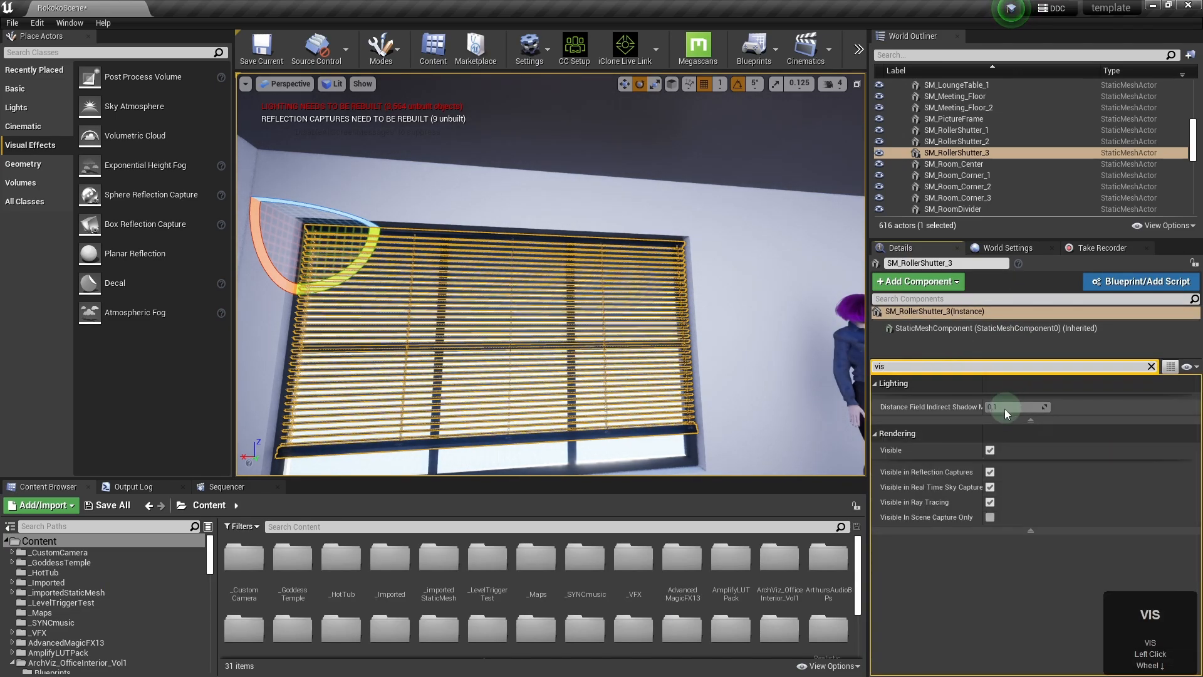
left_click(990, 450)
- Turn off Visible in Ray Tracing for the window mesh SM_Room_Window_Big
right_click_drag(636, 387, 585, 411)
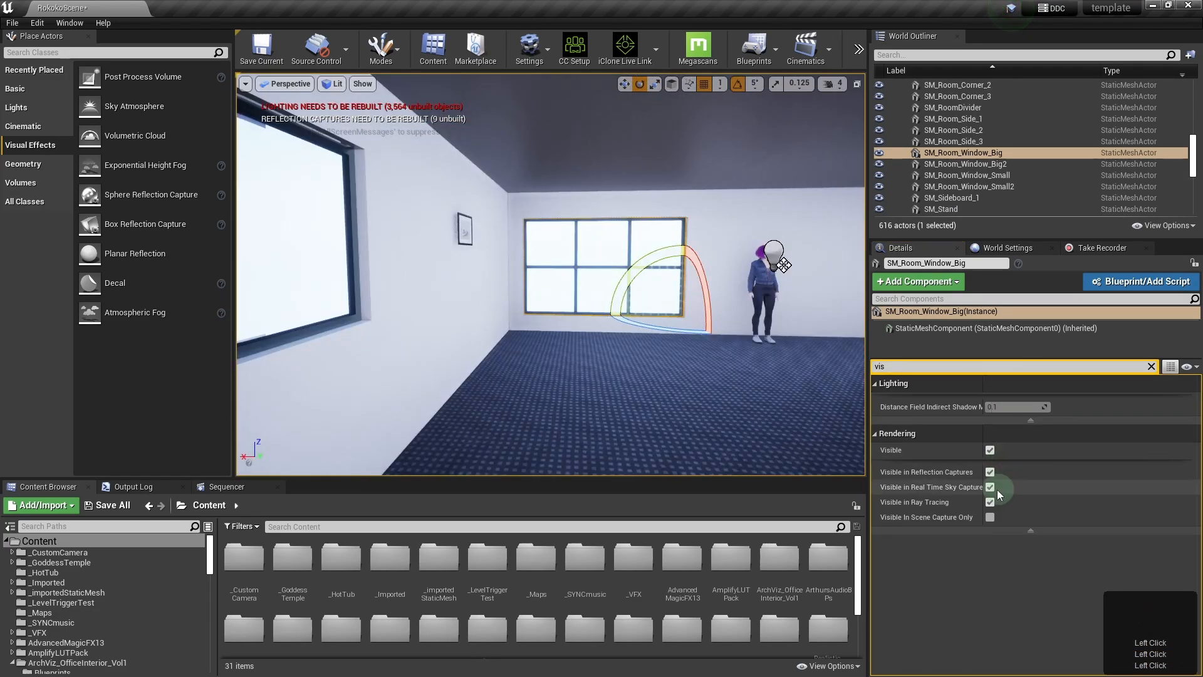
left_click(990, 501)
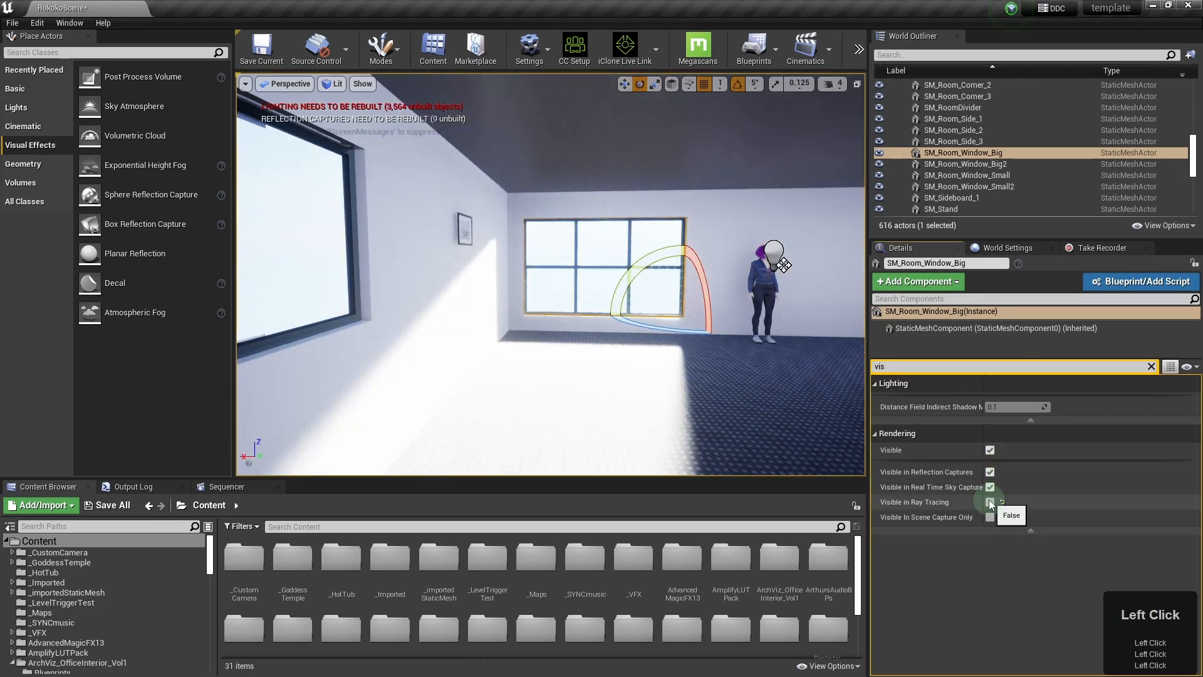
- Examine how sunlight through the large window falls on the office floor and walls
right_click_drag(787, 362, 827, 349)
key("d")
key("s")
key("d")
key("w")
key("d")
key("w")
key("a")
key("s")
key("a")
key("a")
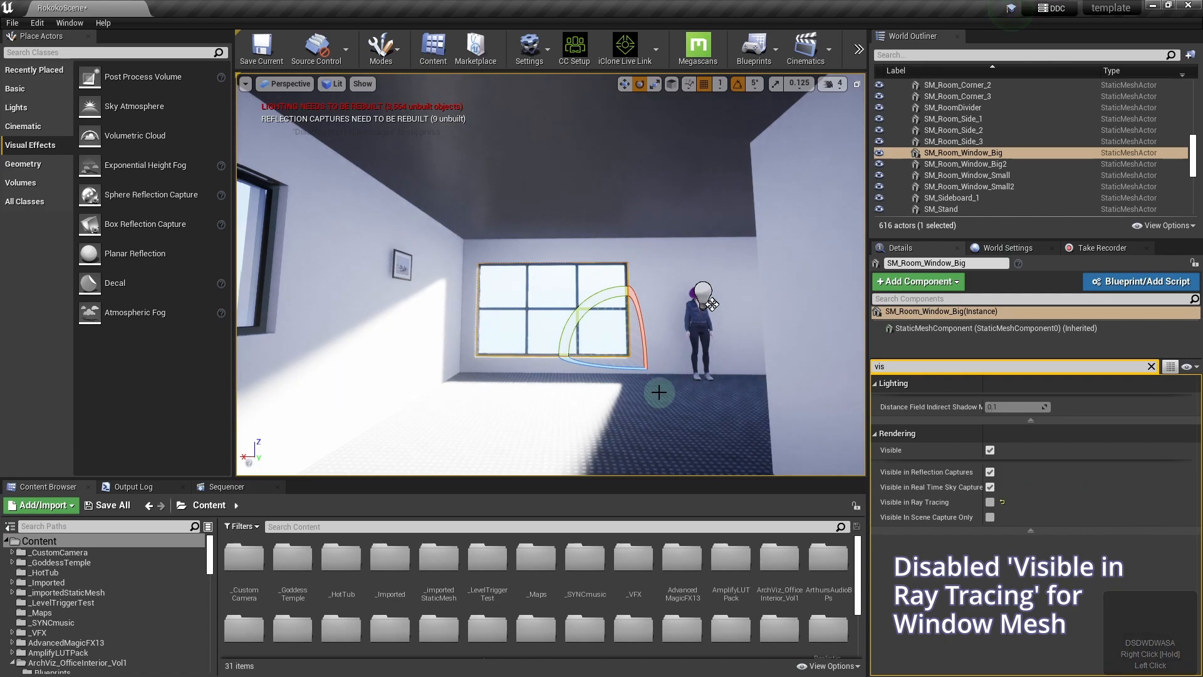
- Turn Visible in Ray Tracing on and back off for SM_Room_Window_Big to compare the sunlight
right_click_drag(658, 392, 660, 383)
key("a")
key("d")
key("w")
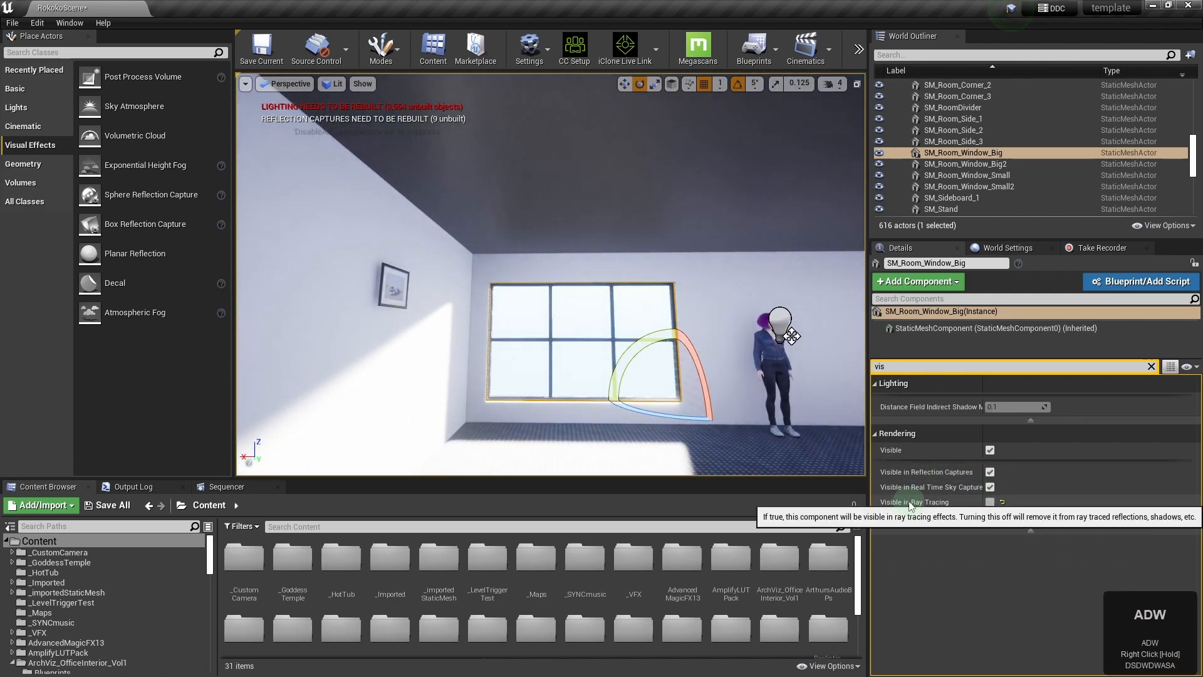
left_click(994, 502)
left_click(994, 502)
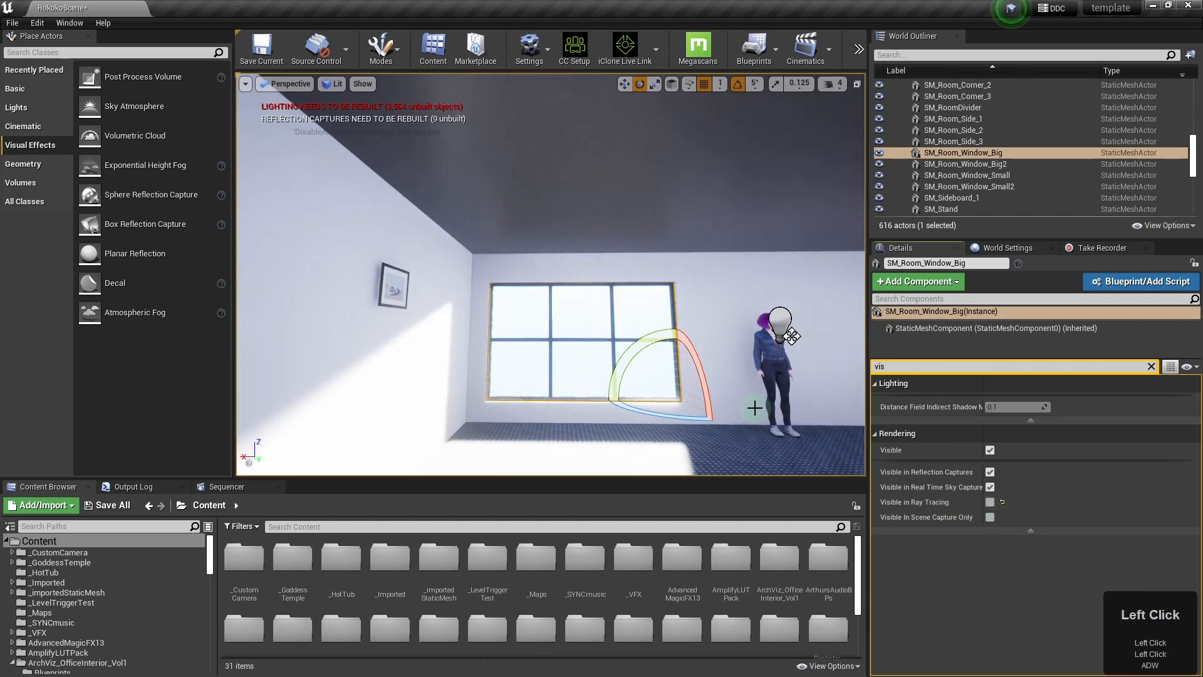
- Find the roller shutters with the search "shutt" and make SM_RollerShutter_3 visible again
left_click(903, 55)
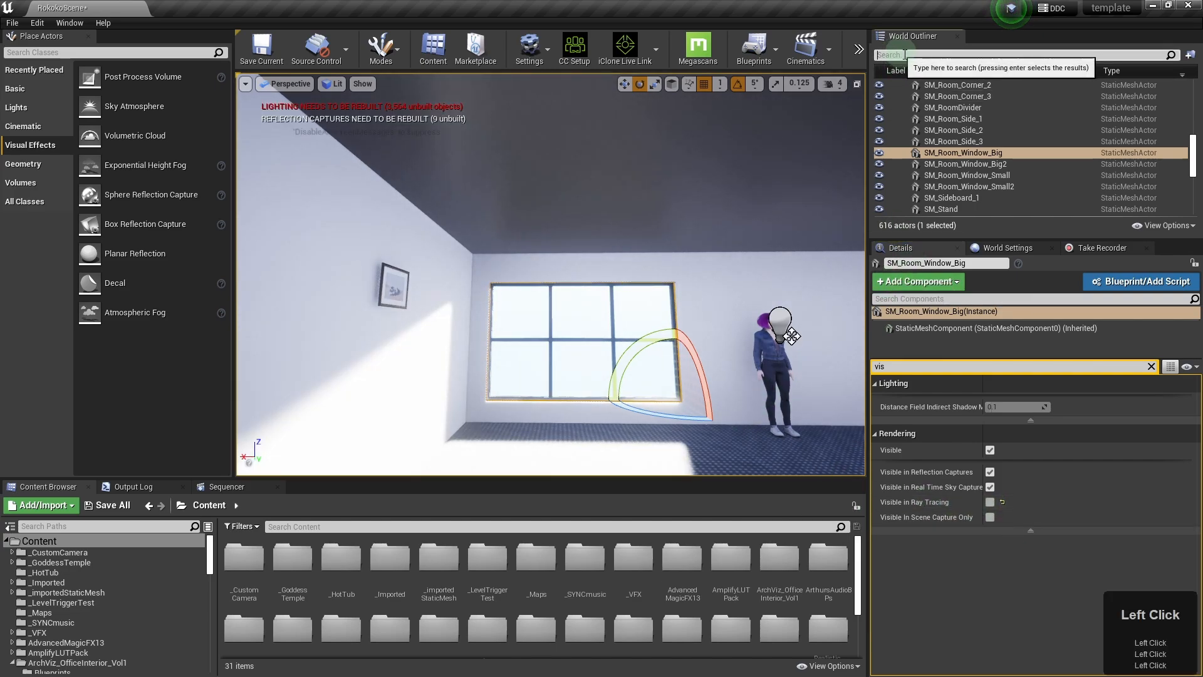
type("shutt")
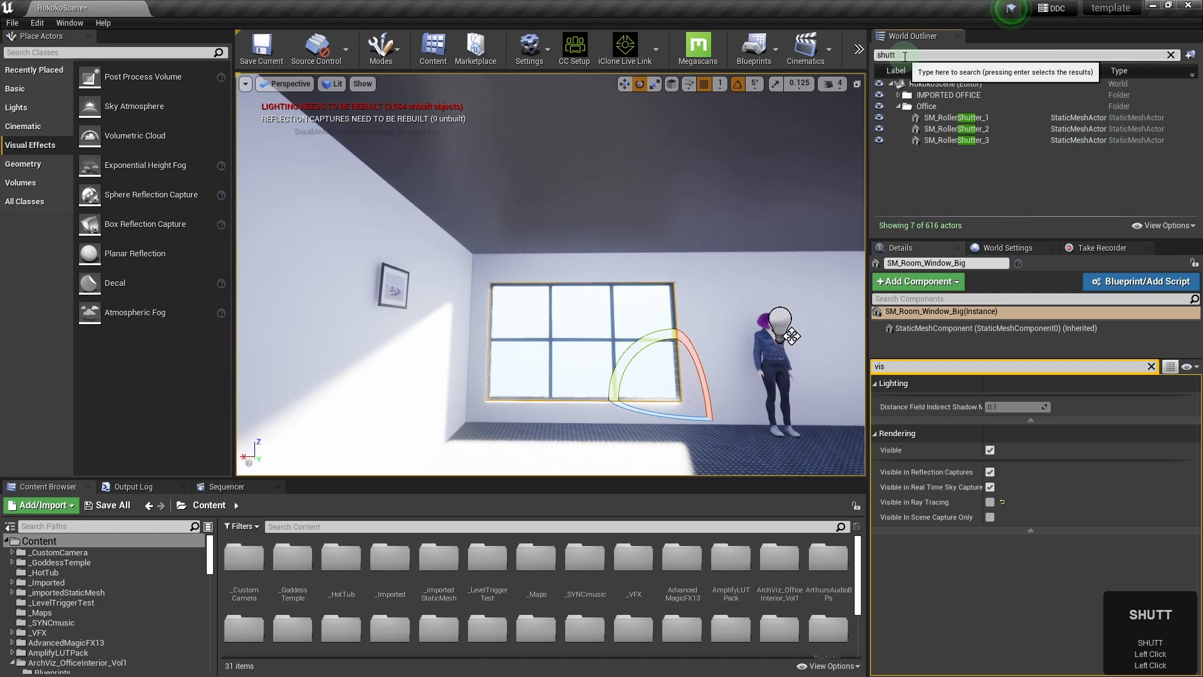
left_click(927, 118)
left_click(940, 129)
left_click(941, 141)
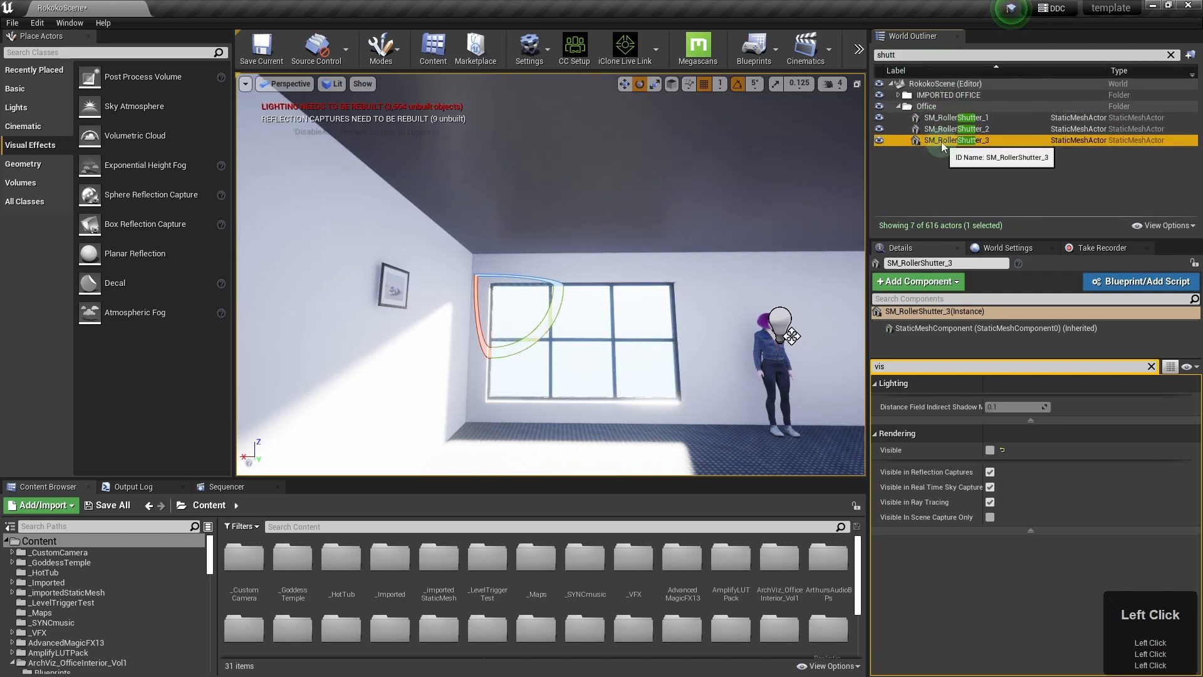
left_click(989, 450)
- Move the character RokoGirl3_RoundHair sideways along the wall to stand in front of the window blinds
right_click_drag(685, 436, 610, 329)
key("d")
key("d")
key("d")
key("a")
key("s")
left_click(595, 362)
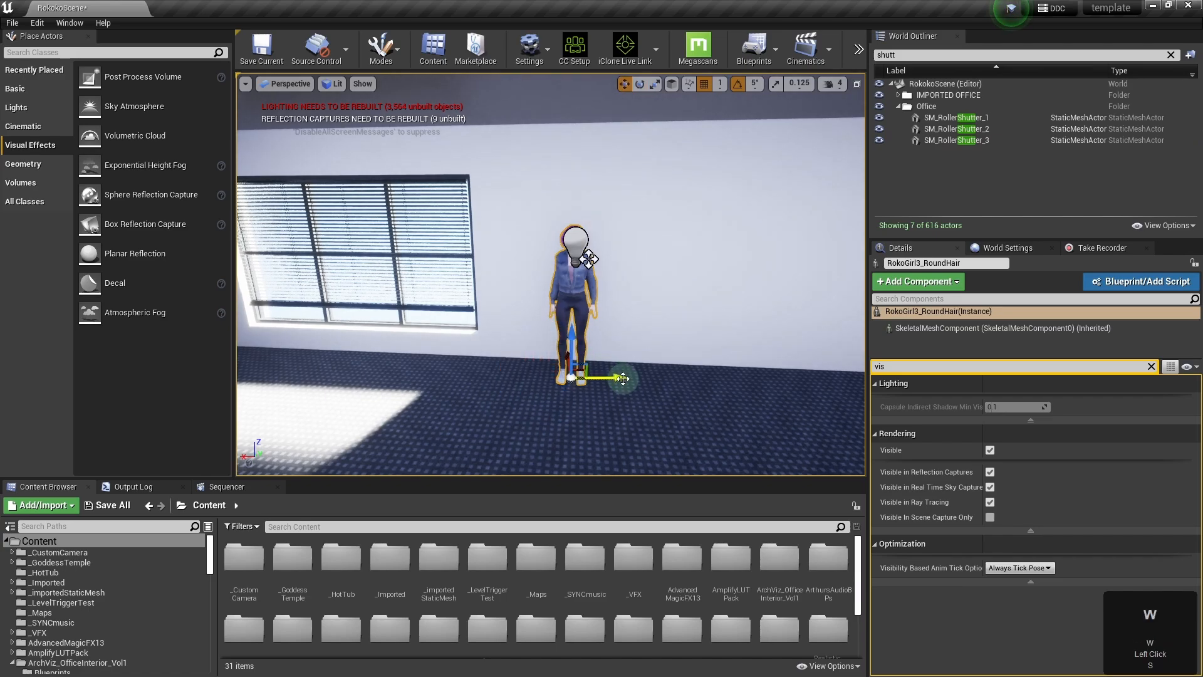
left_click_drag(622, 379, 404, 364)
- Move the character away from the blinds into the room's sunlight and view the shadows on it up close
right_click_drag(589, 370, 629, 391)
key("d")
key("a")
key("e")
key("w")
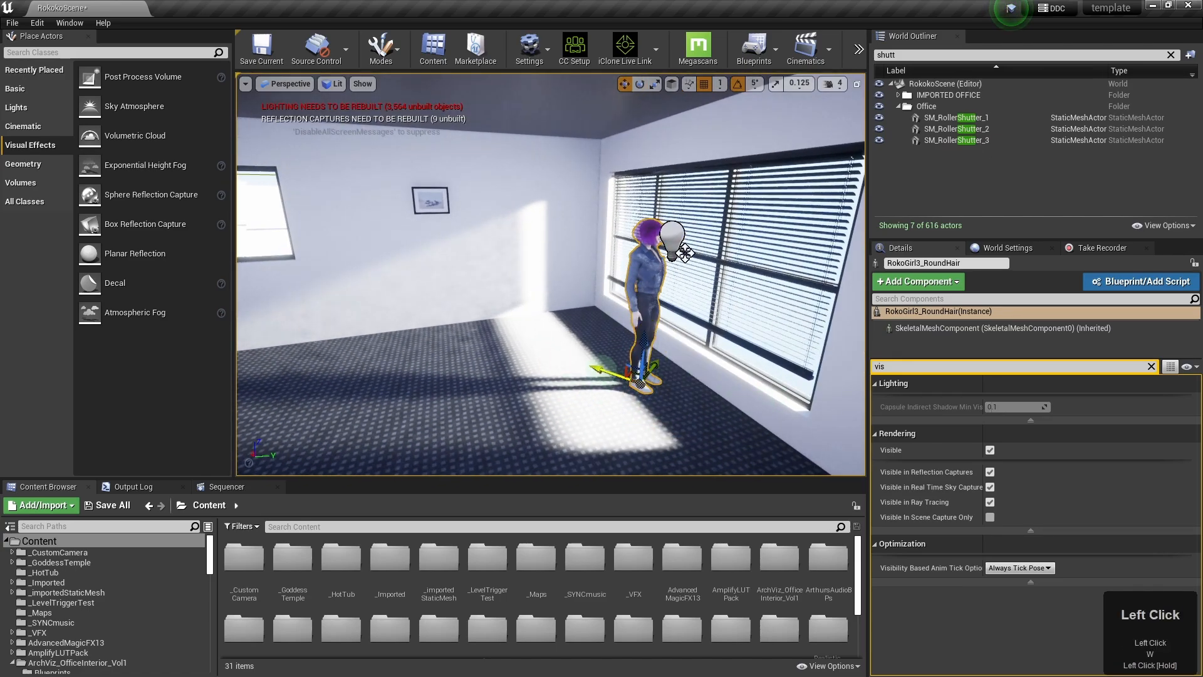
left_click_drag(605, 370, 499, 332)
key("d")
key("w")
key("w")
right_click_drag(583, 384, 545, 411)
key("w")
key("a")
key("s")
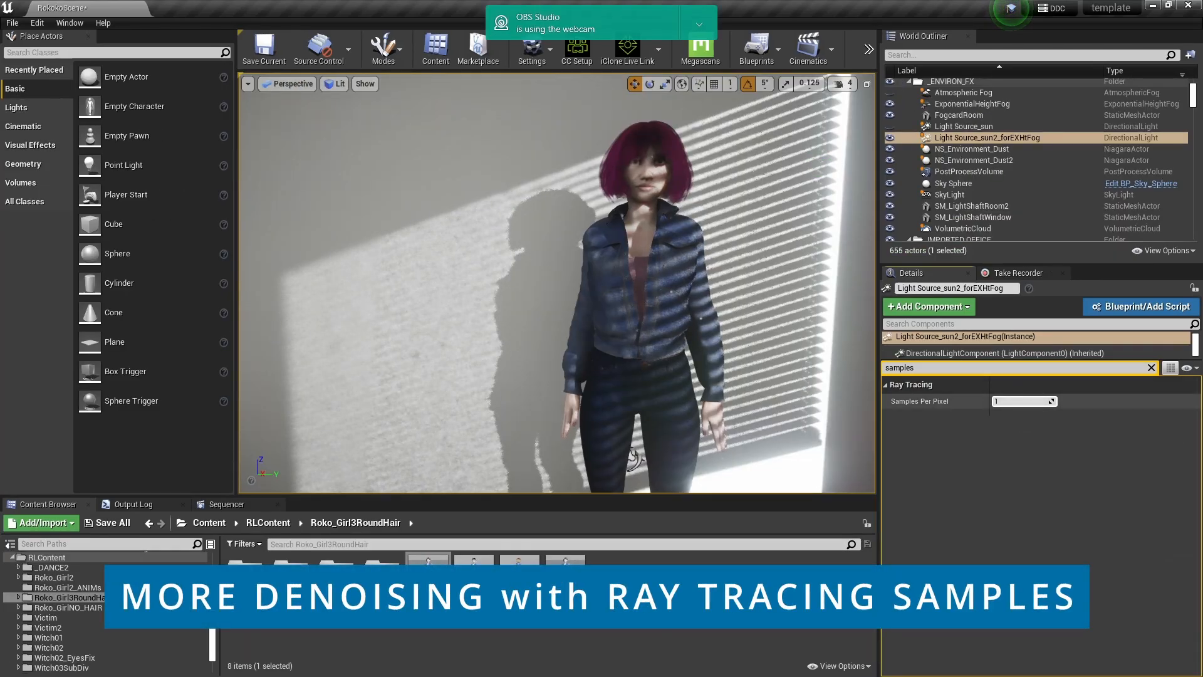
- Set the ray tracing Samples Per Pixel of Light Source_sun2_forEXHtFog to 4
type("7")
key("Return")
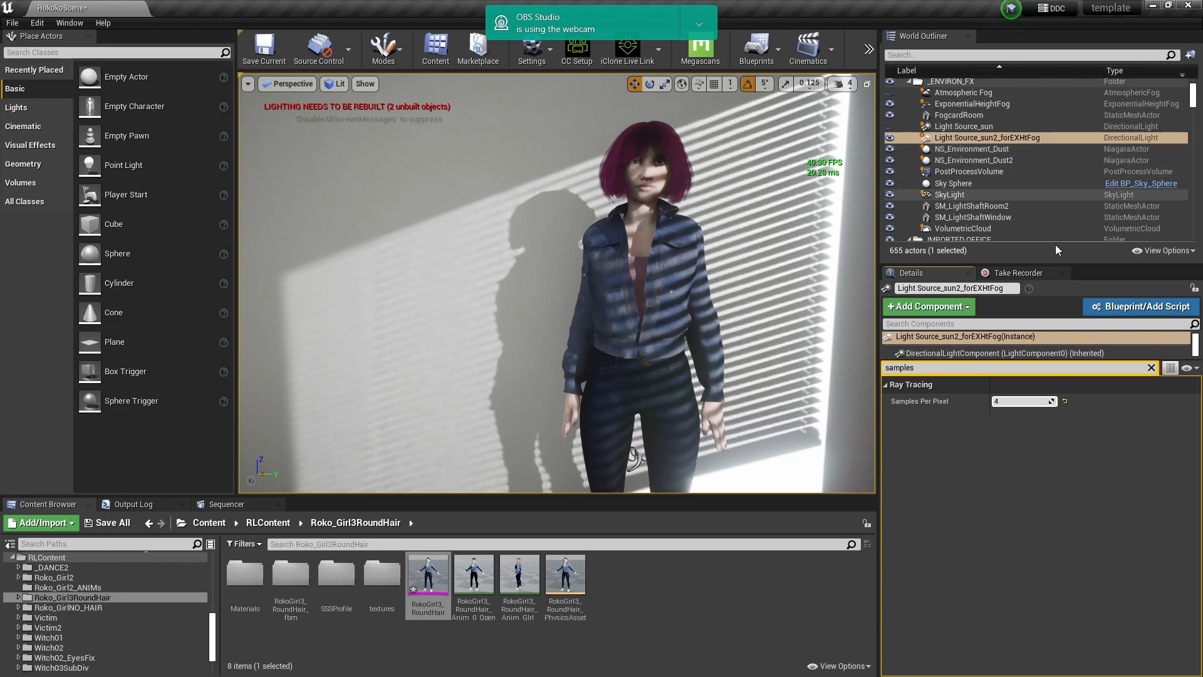
- Filter the light's properties by "ray" and switch its ray tracing shadows, reflections and global illumination off and back on to compare
left_click(1151, 368)
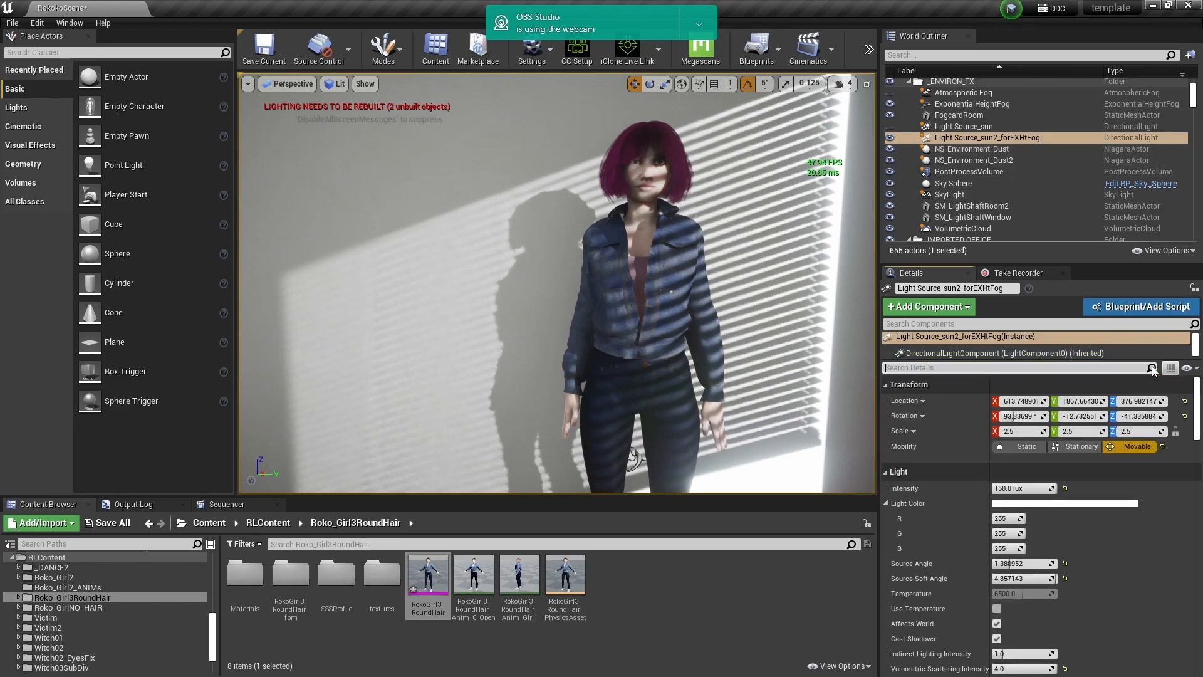
type("ray")
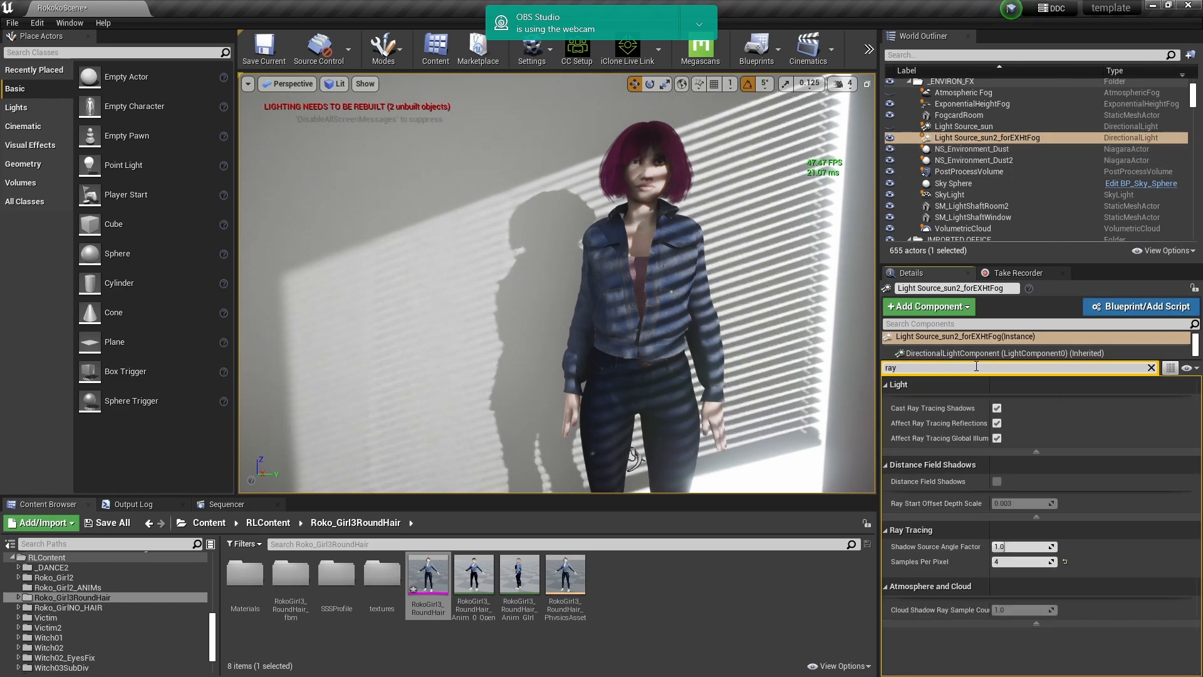
left_click(997, 408)
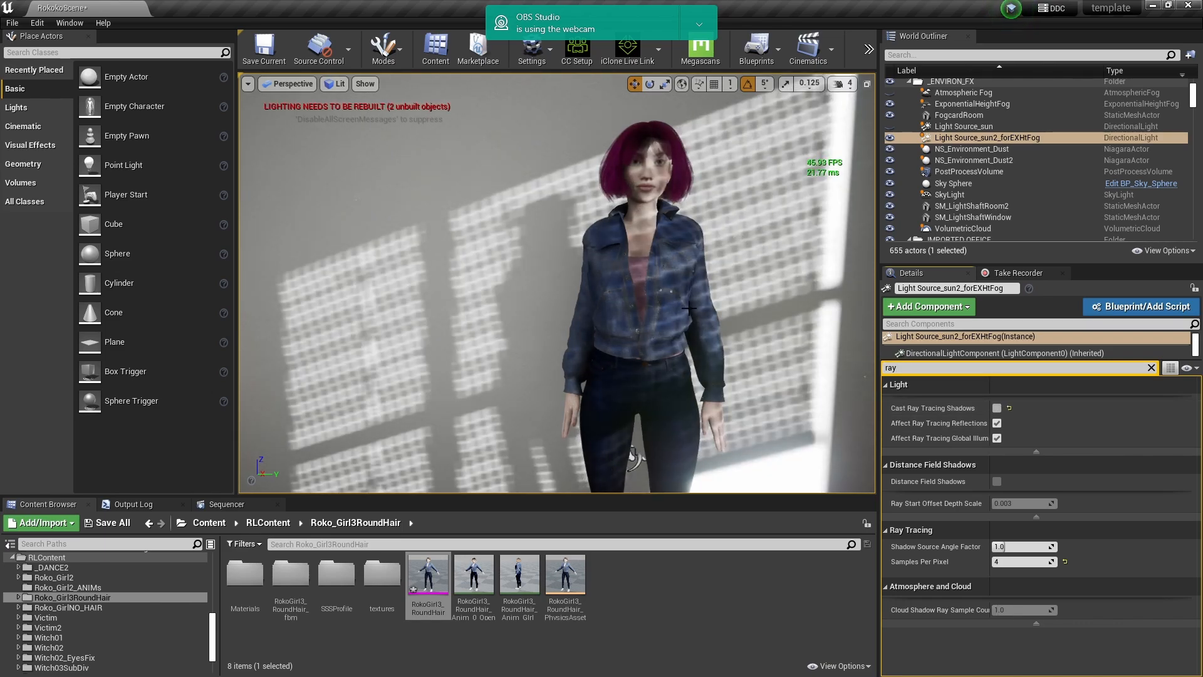
left_click(996, 423)
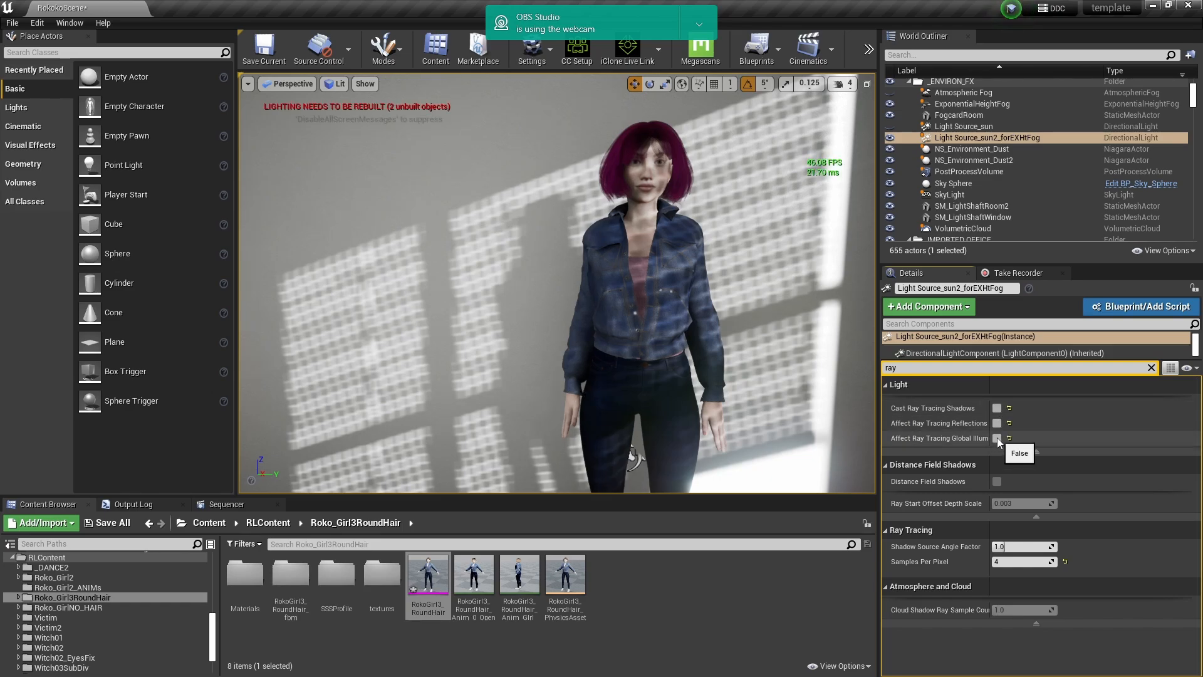
left_click(997, 423)
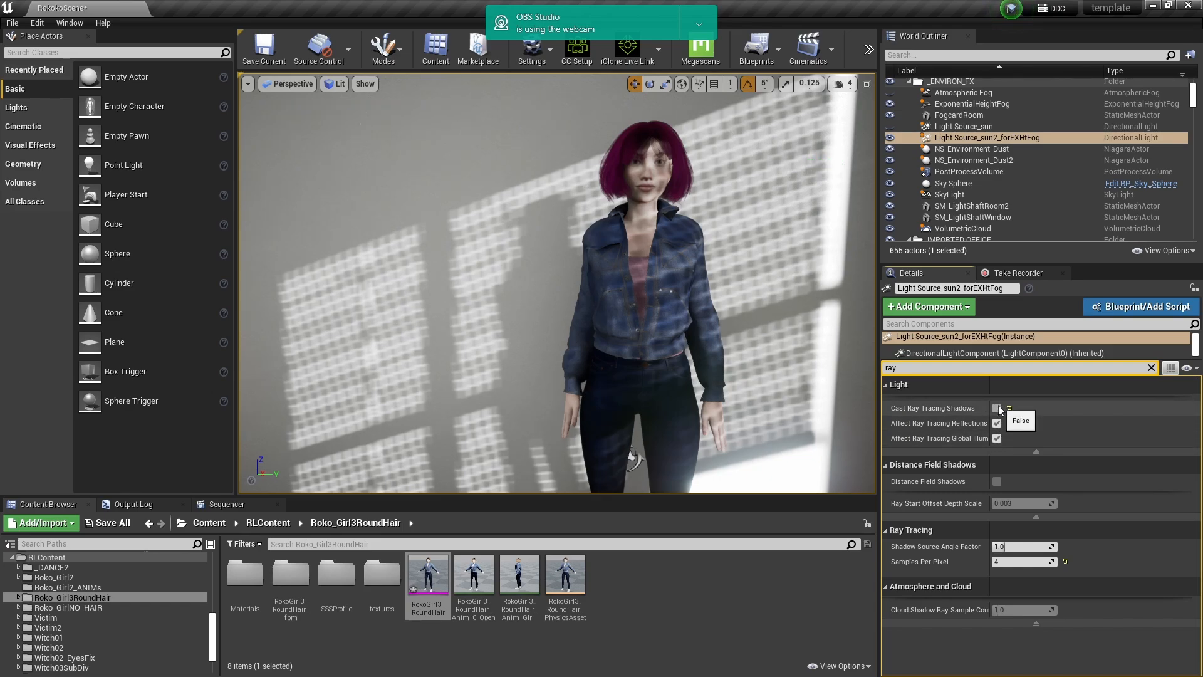
left_click(997, 408)
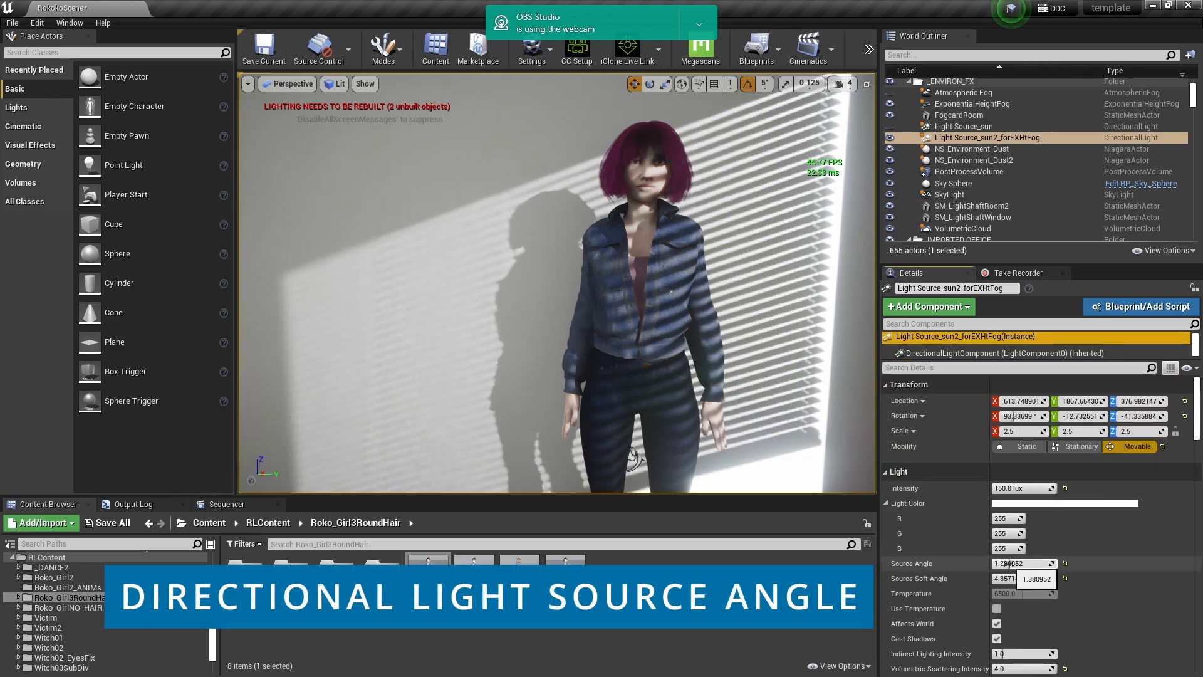
- Set the Source Angle of Light Source_sun2_forEXHtFog to 0.0 for sharper blind shadows
left_click_drag(1006, 564, 953, 563)
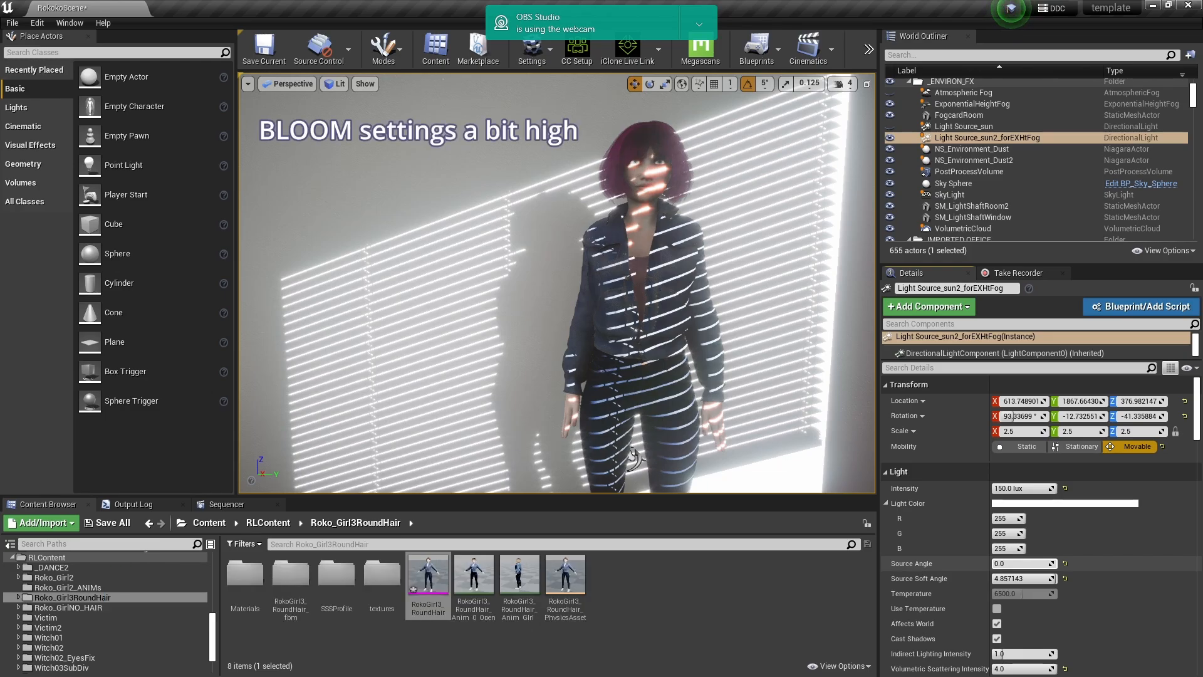
- Set the sun light's Source Angle to about 0.9 and Source Soft Angle to 0.0, and set its ray tracing Samples Per Pixel to 5
mouse_move(994, 563)
left_mouse_down()
mouse_move(1050, 563)
mouse_move(992, 564)
mouse_move(1008, 579)
mouse_move(1029, 579)
mouse_move(995, 563)
left_mouse_up()
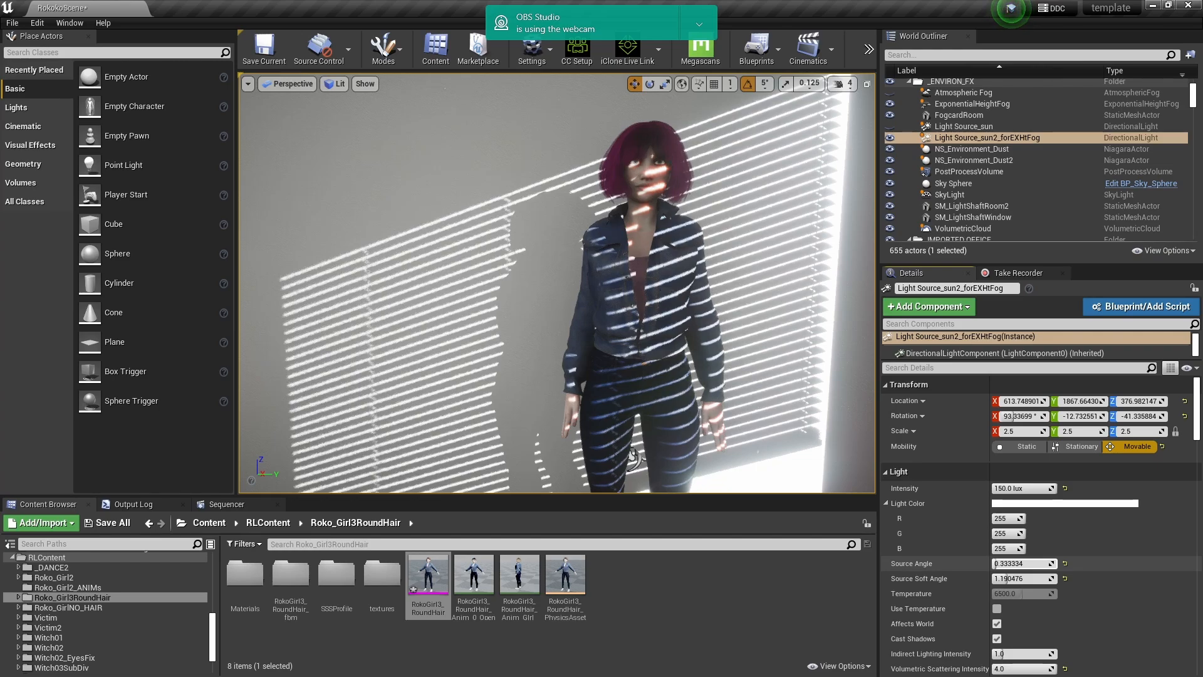
left_click_drag(996, 564, 992, 578)
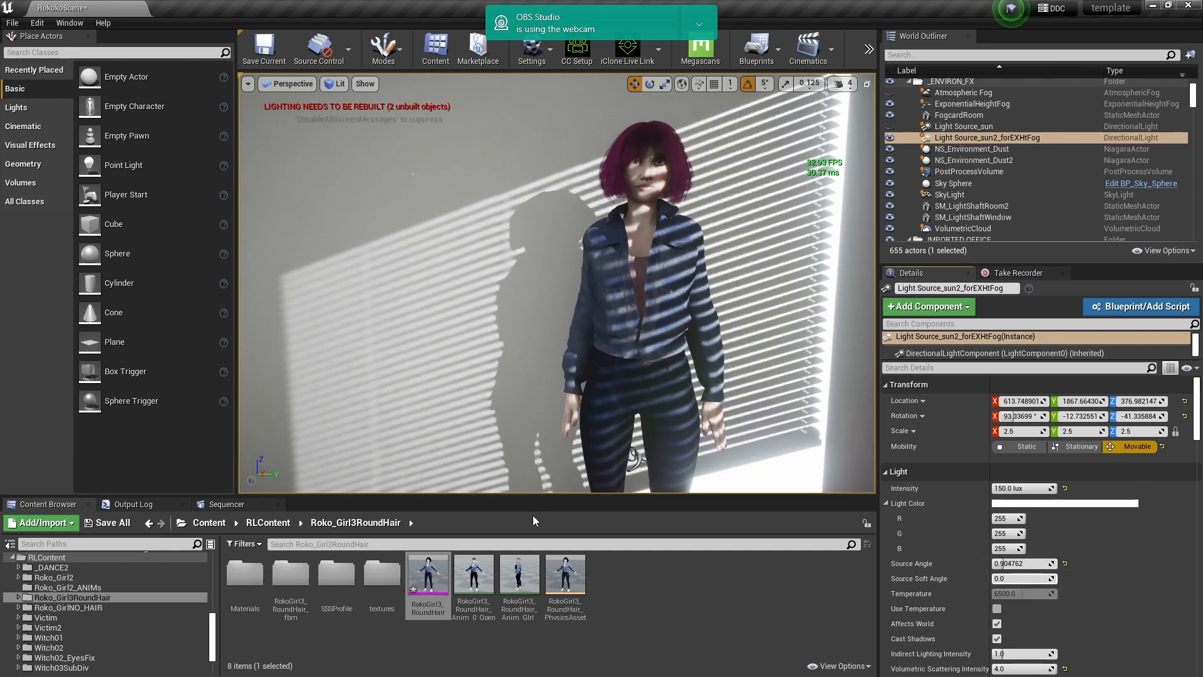
left_click(947, 368)
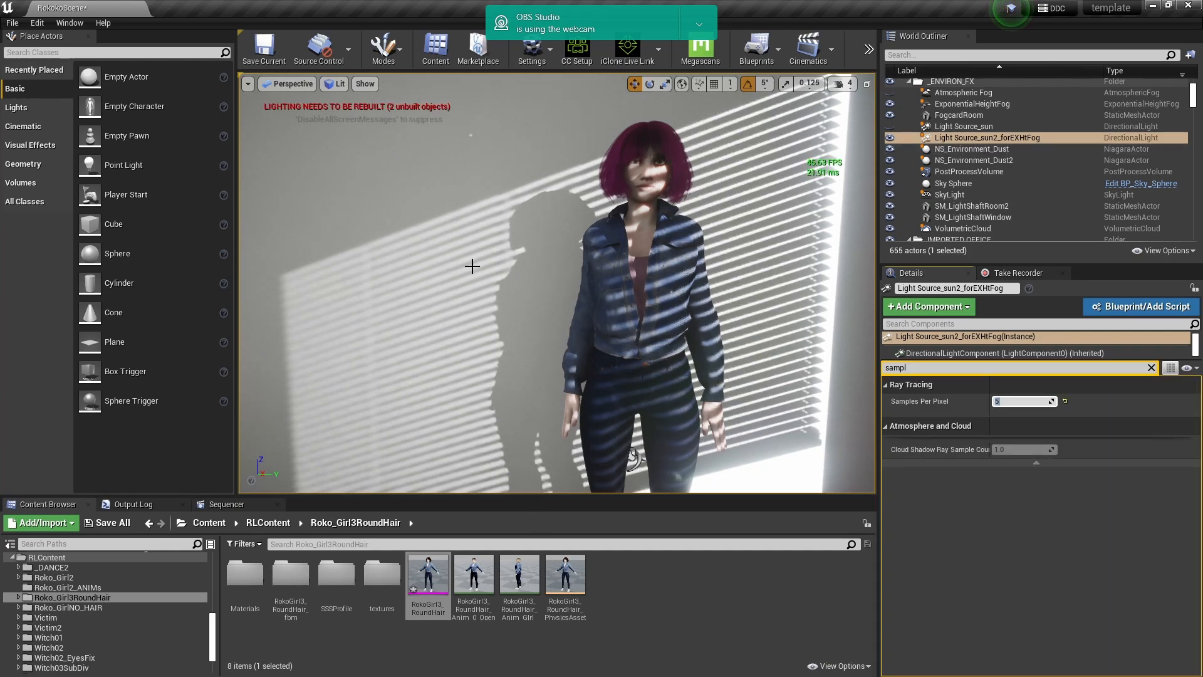
- Set the viewport's Screen Percentage to 200 to judge the blind shadows on the wall and character
left_click(248, 84)
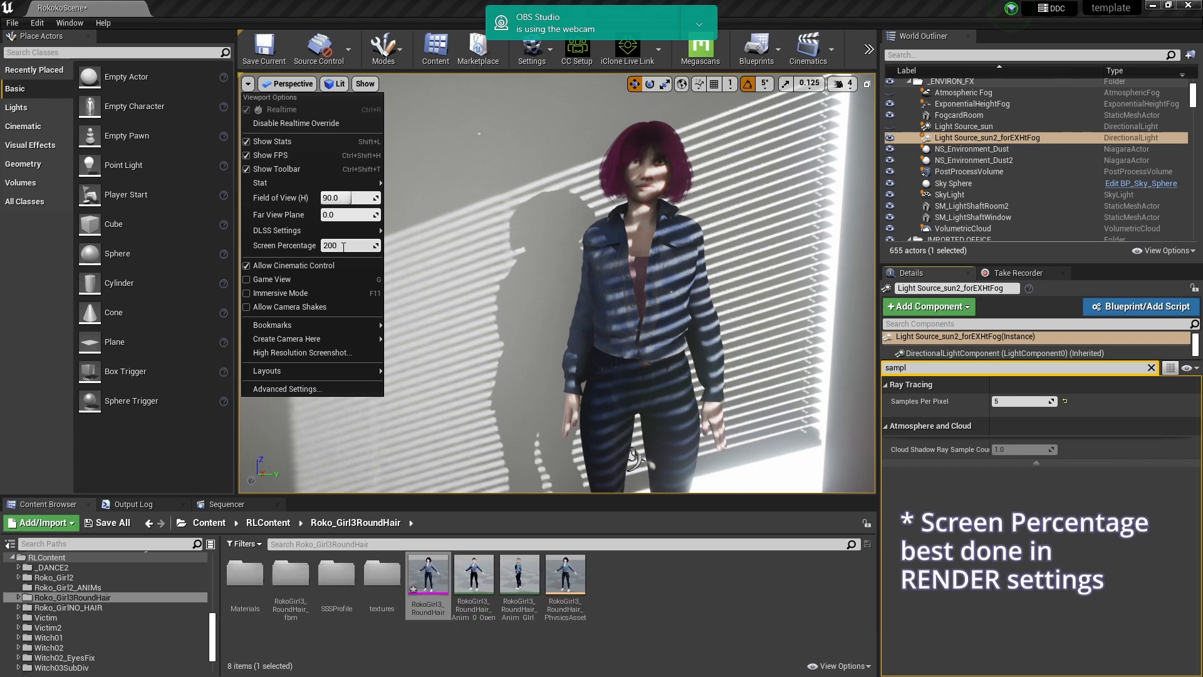
key("Return")
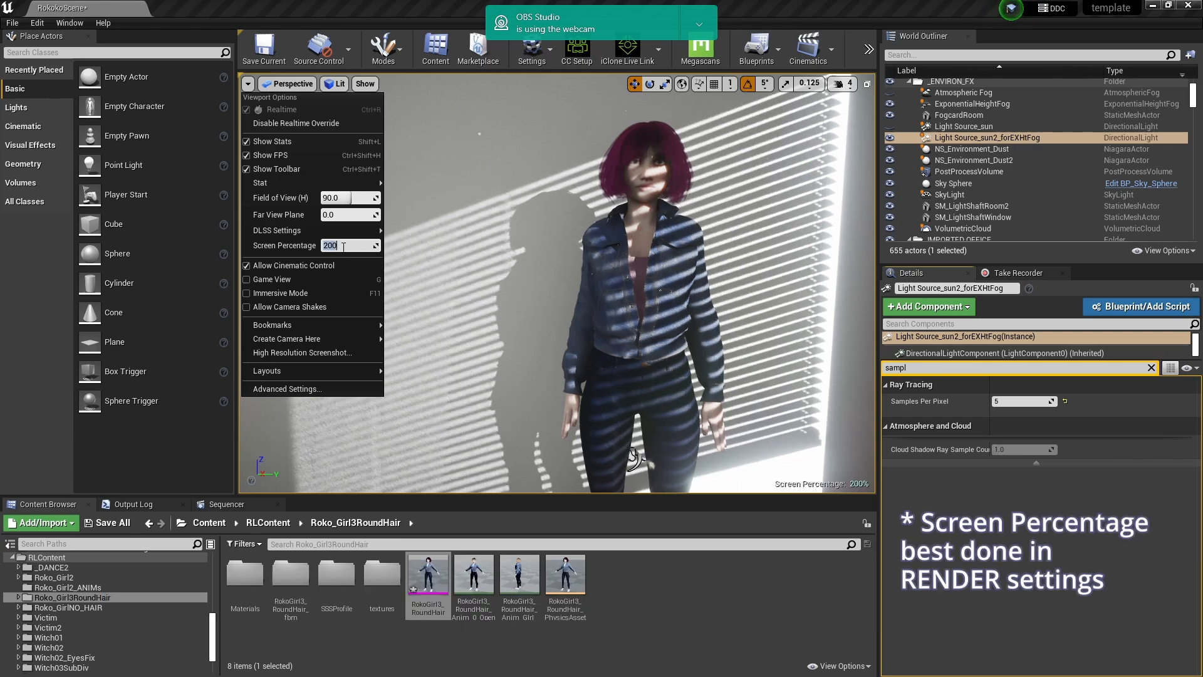
left_click(488, 242)
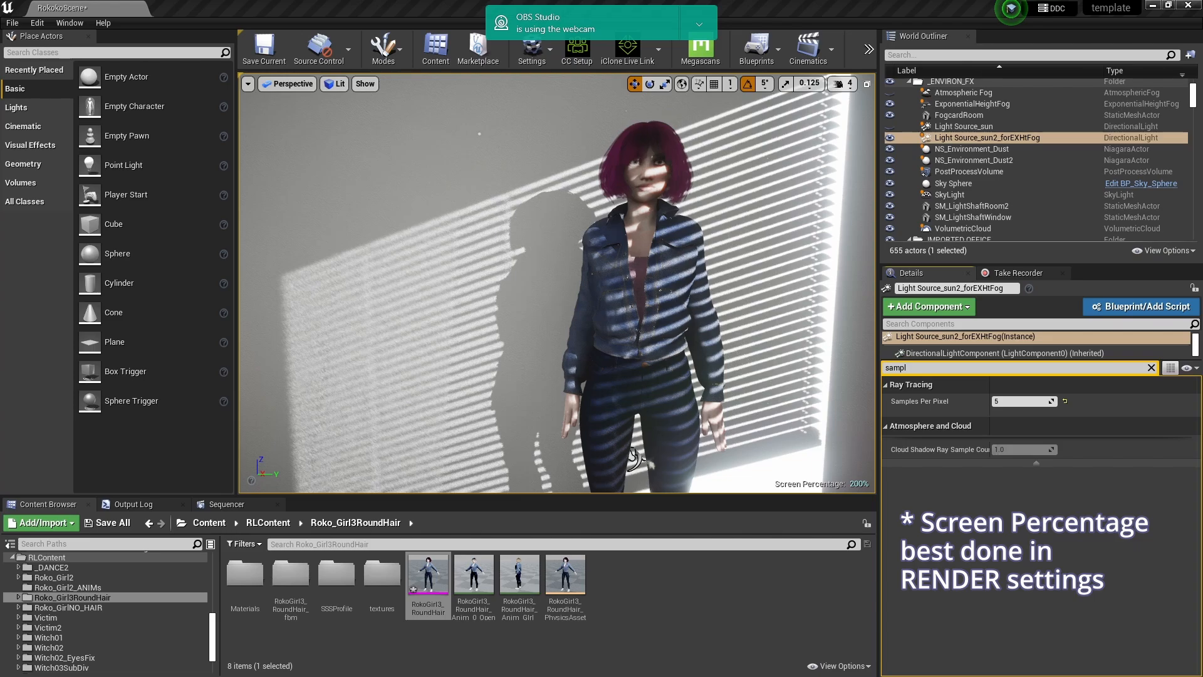
left_click(527, 277)
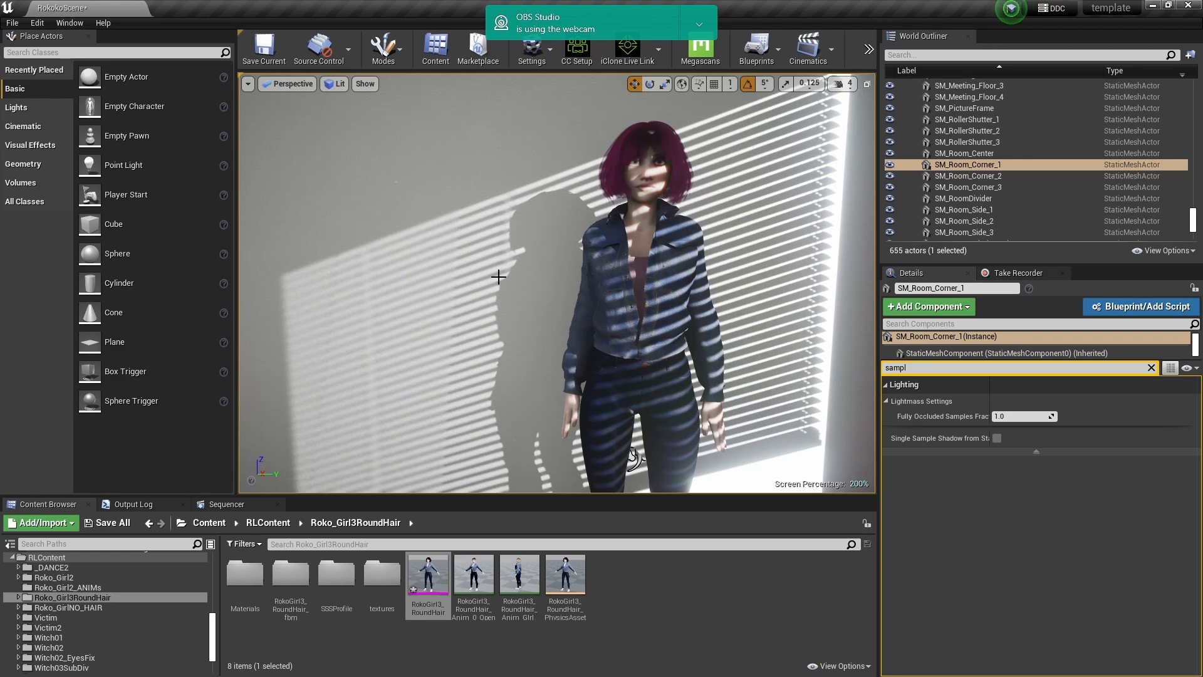
- Set the viewport's Screen Percentage to 100 and look at the available DLSS modes
left_click(248, 84)
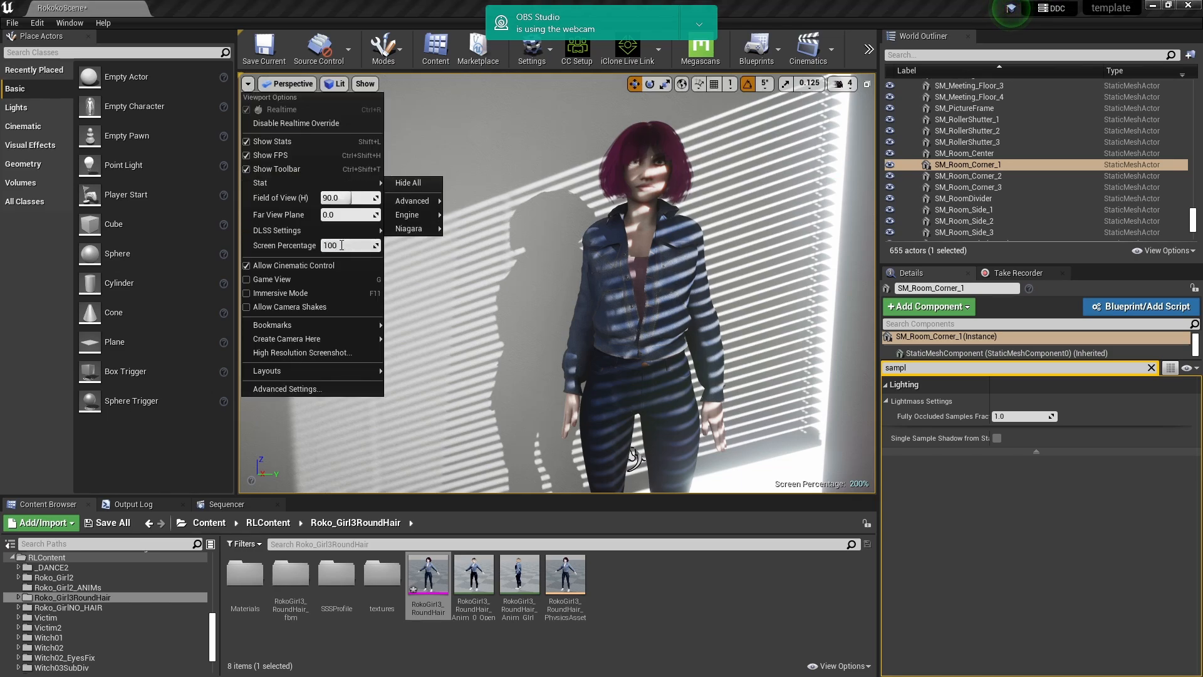
left_click(341, 245)
mouse_move(332, 233)
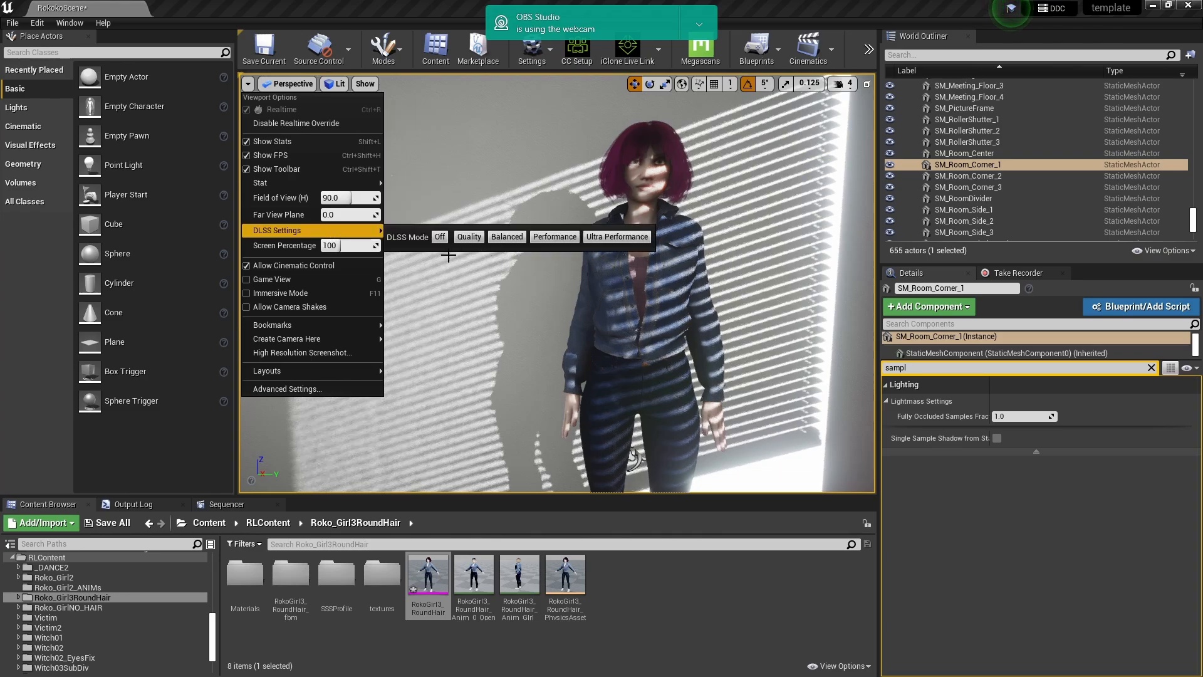
left_click(441, 294)
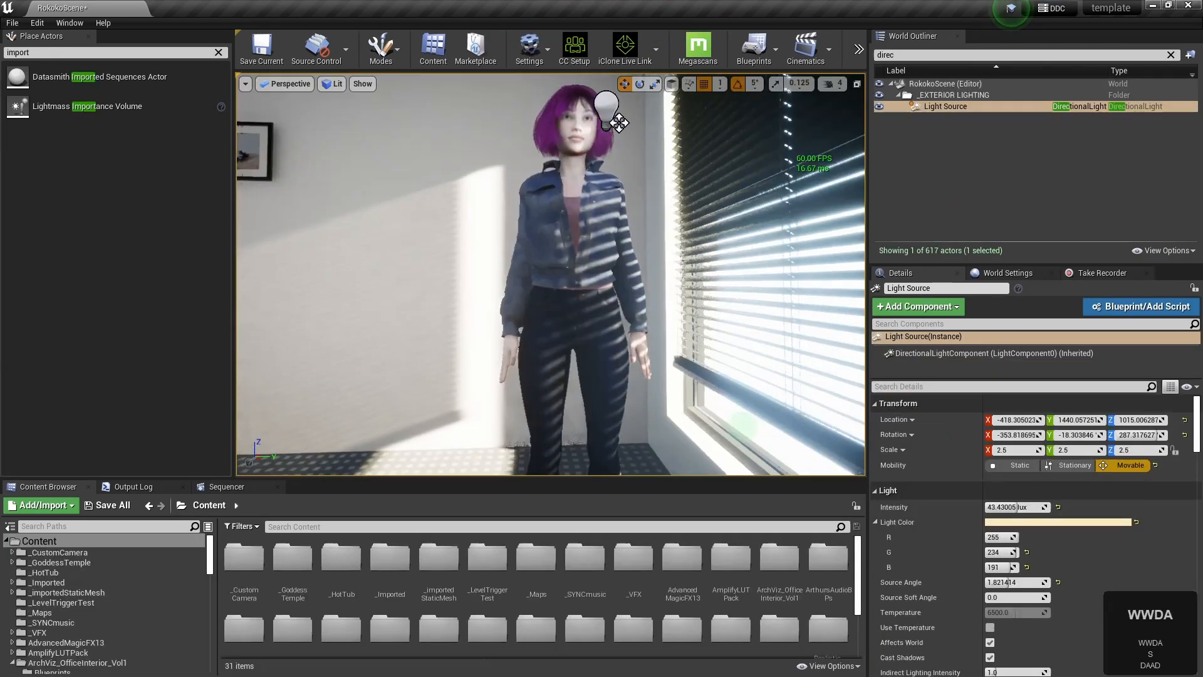
- Filter the scene's actors and the placeable actors by "fog" and add an Exponential Height Fog beside the character
key("s")
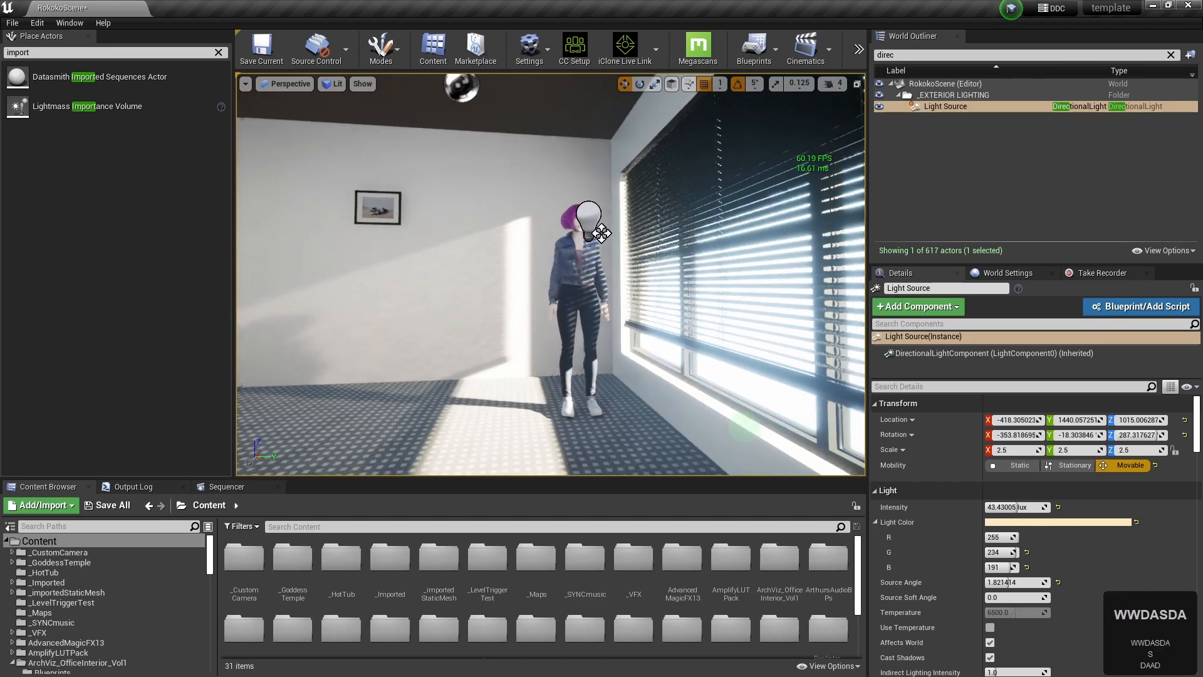
key("w")
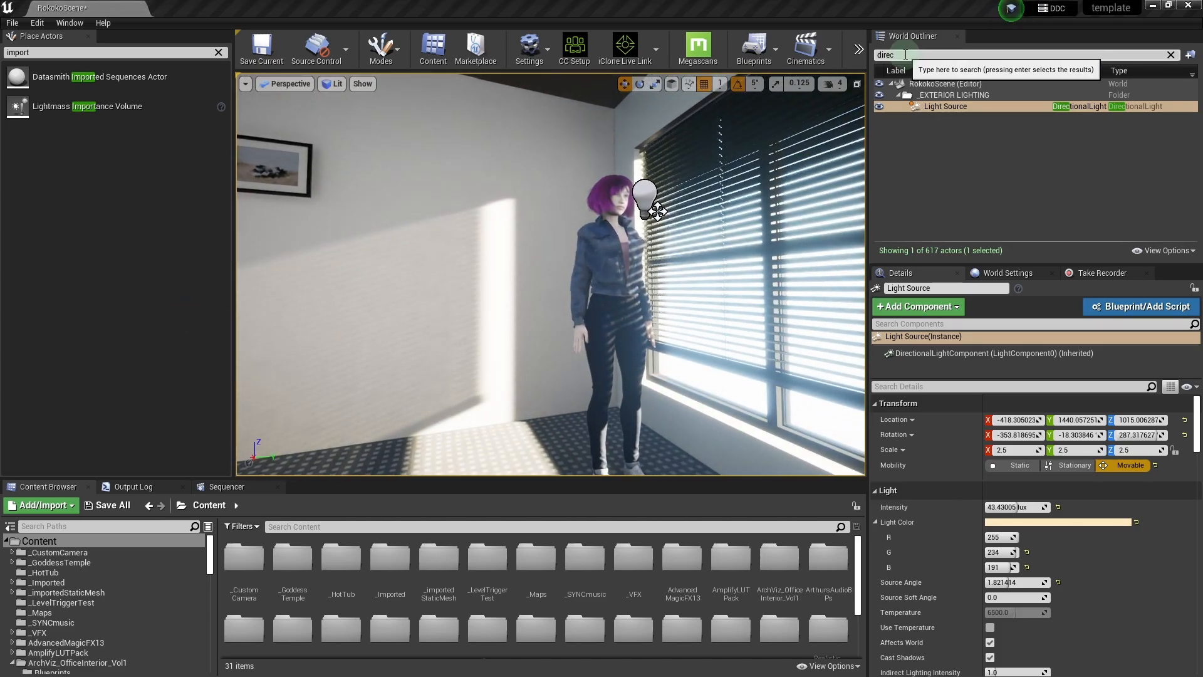
left_click_drag(905, 55, 877, 56)
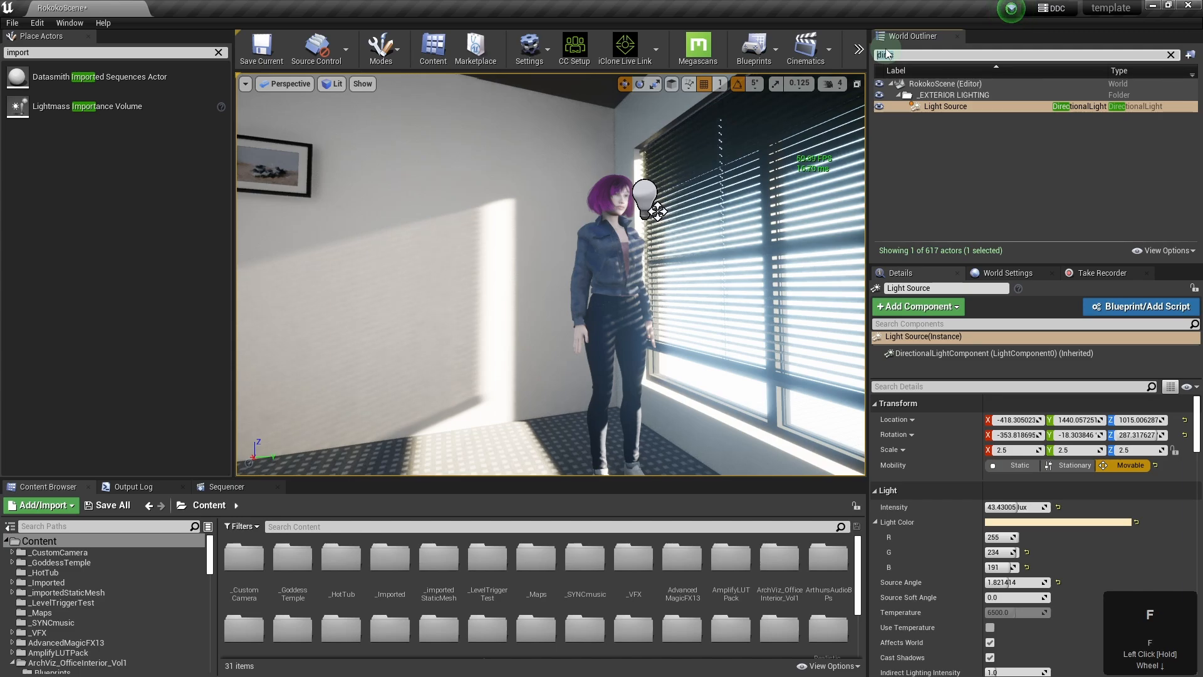
left_click(955, 122)
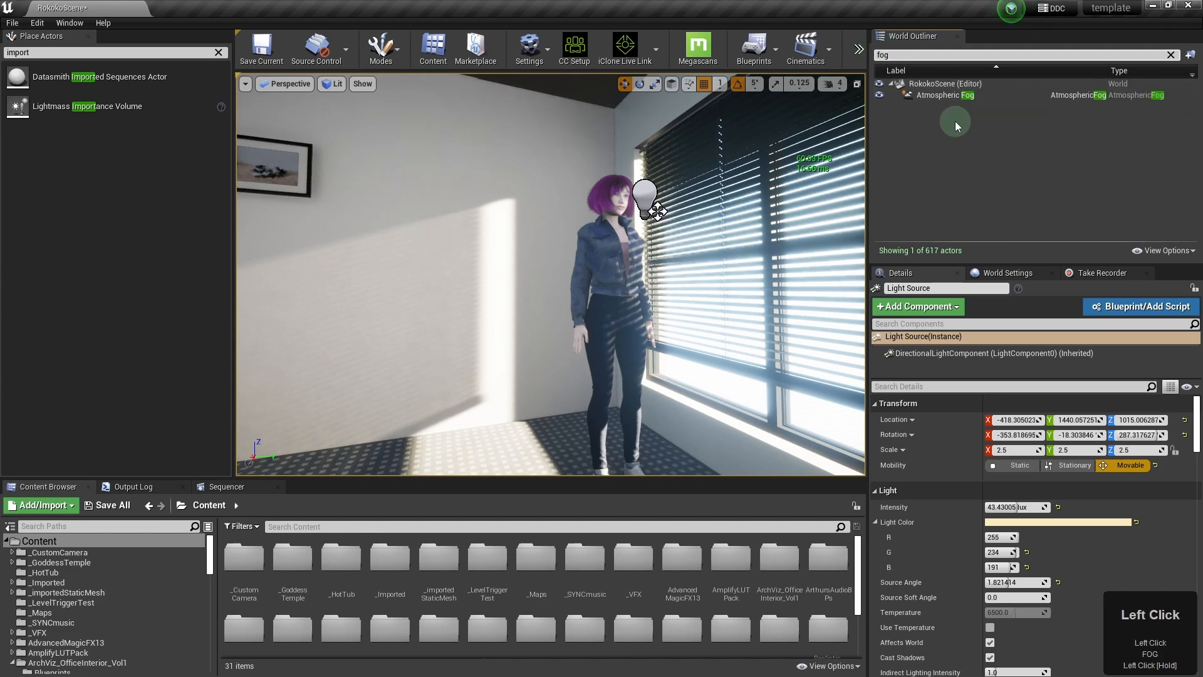
left_click_drag(52, 53, 7, 52)
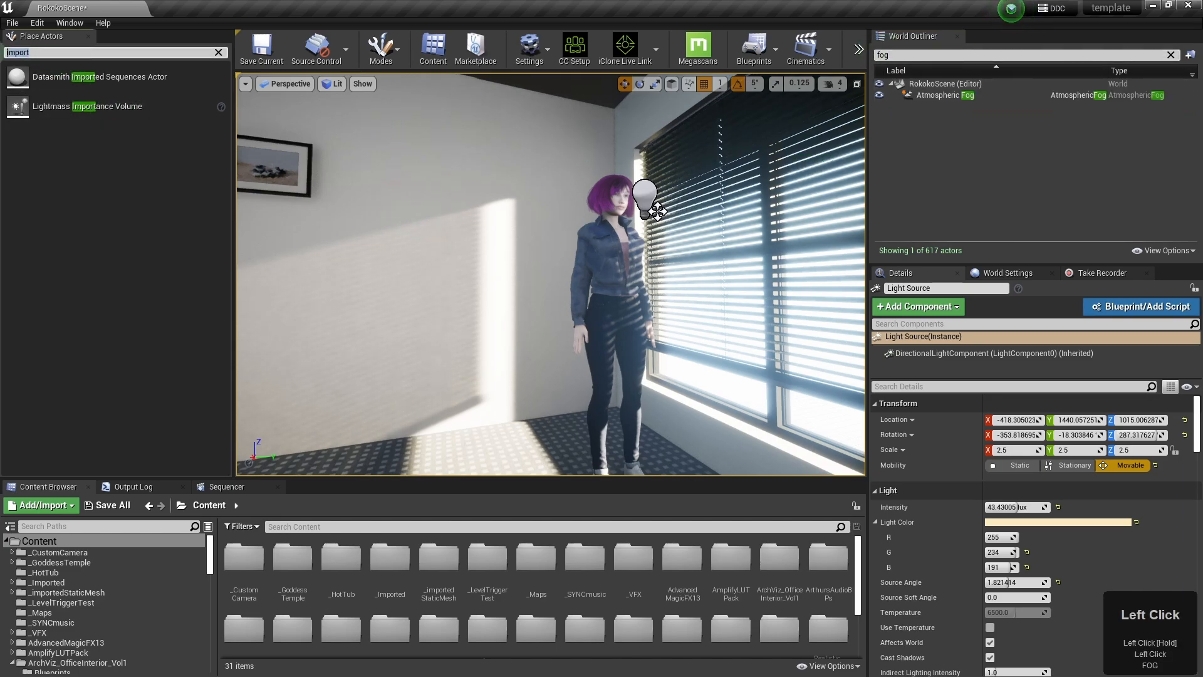
type("fog")
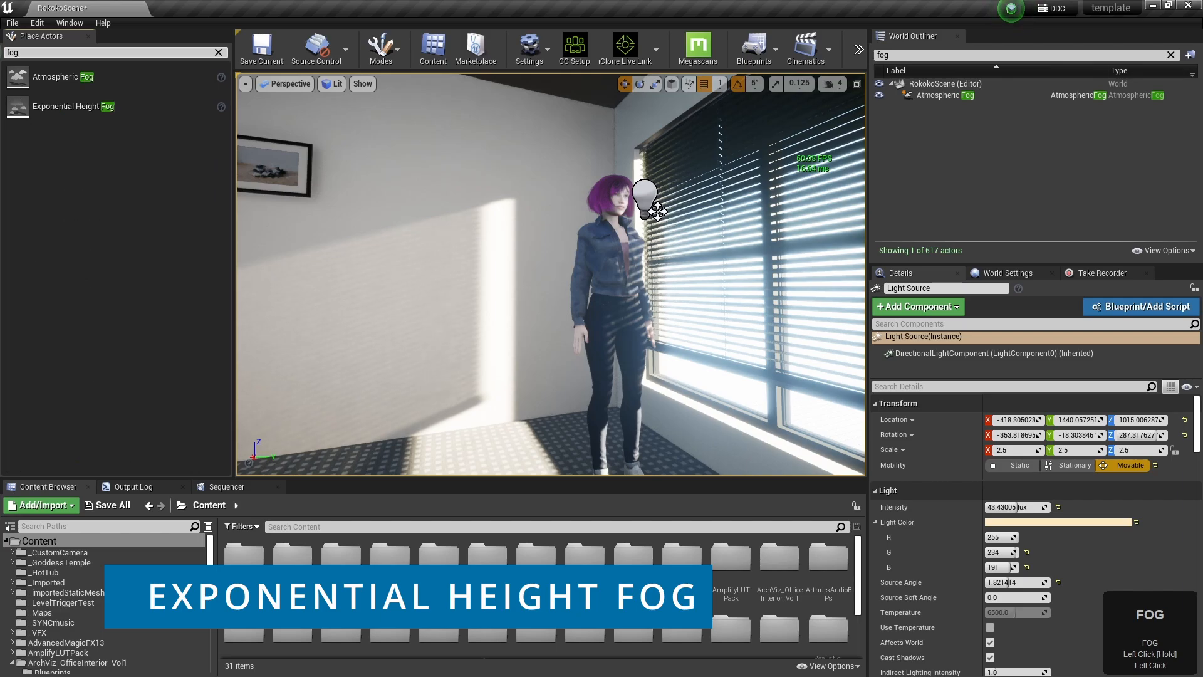
left_click_drag(73, 107, 508, 343)
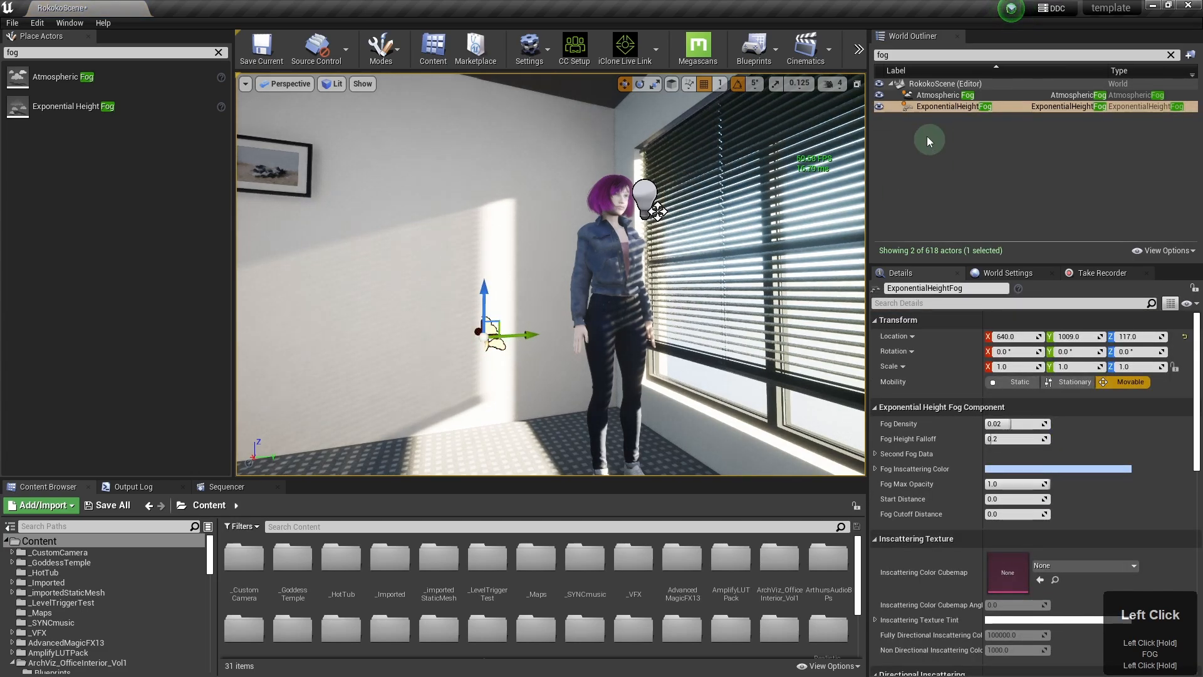
- Filter the Atmospheric Fog's properties by "visib" and toggle its Visible option
left_click(943, 95)
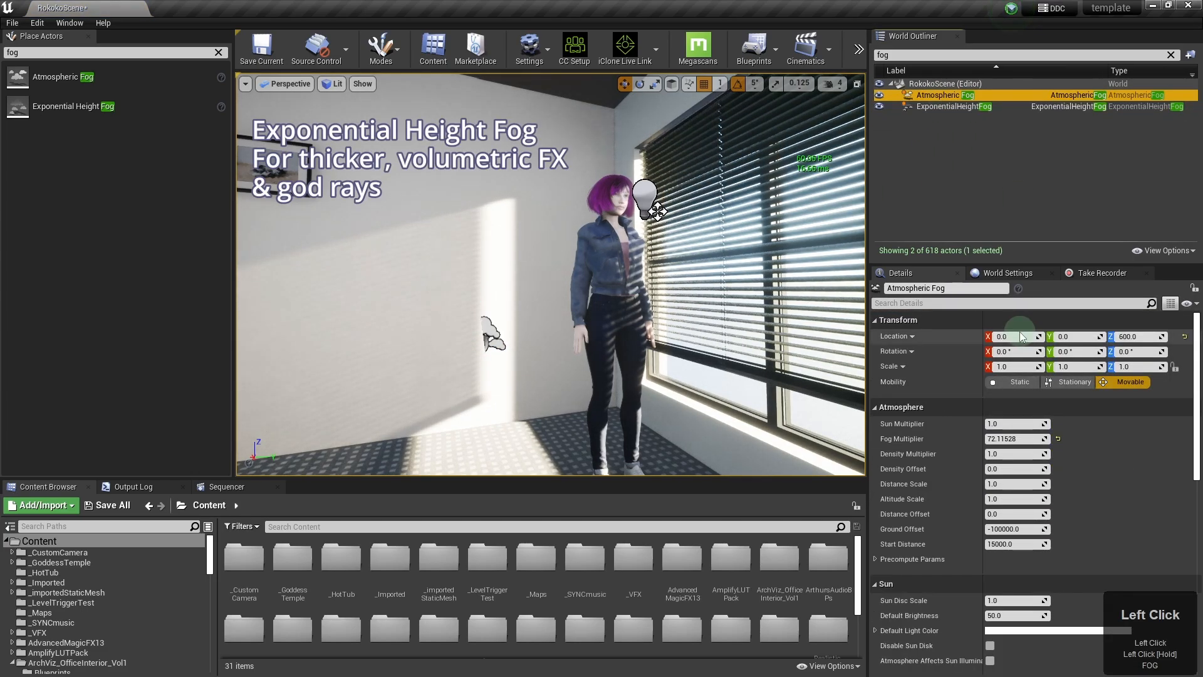
left_click(1009, 303)
type("visib")
left_click(990, 337)
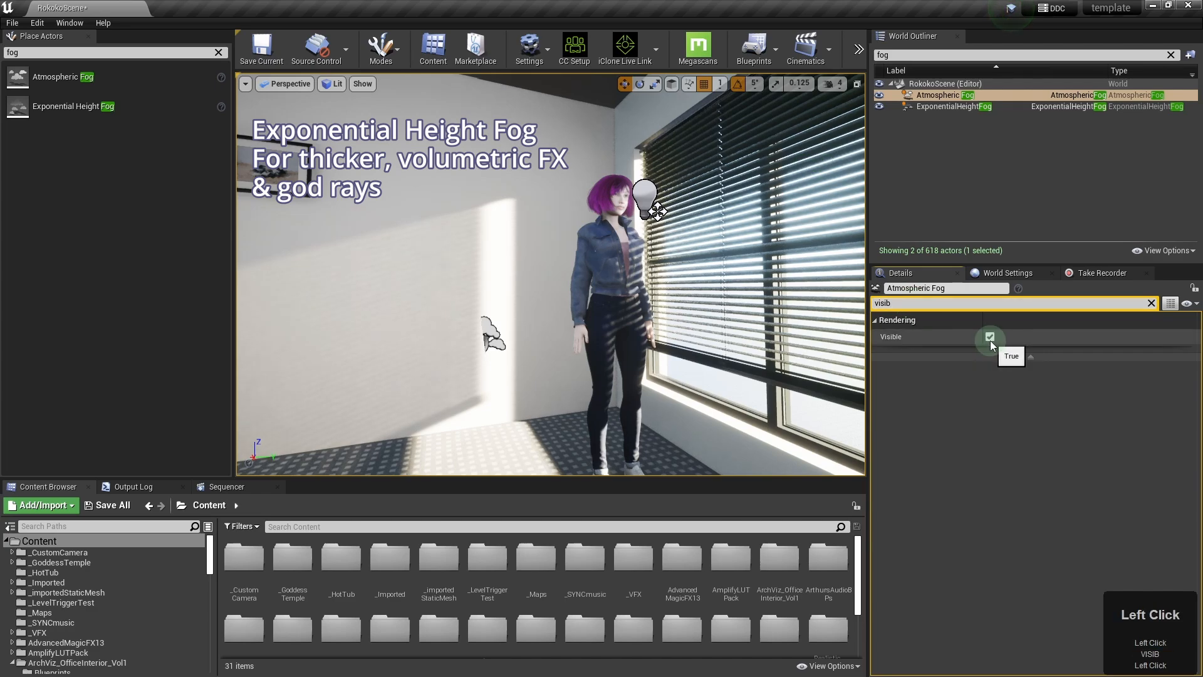
- Set the Exponential Height Fog's Fog Density to 0.05 and try adjusting its Fog Max Opacity
left_click(949, 106)
left_click(1151, 302)
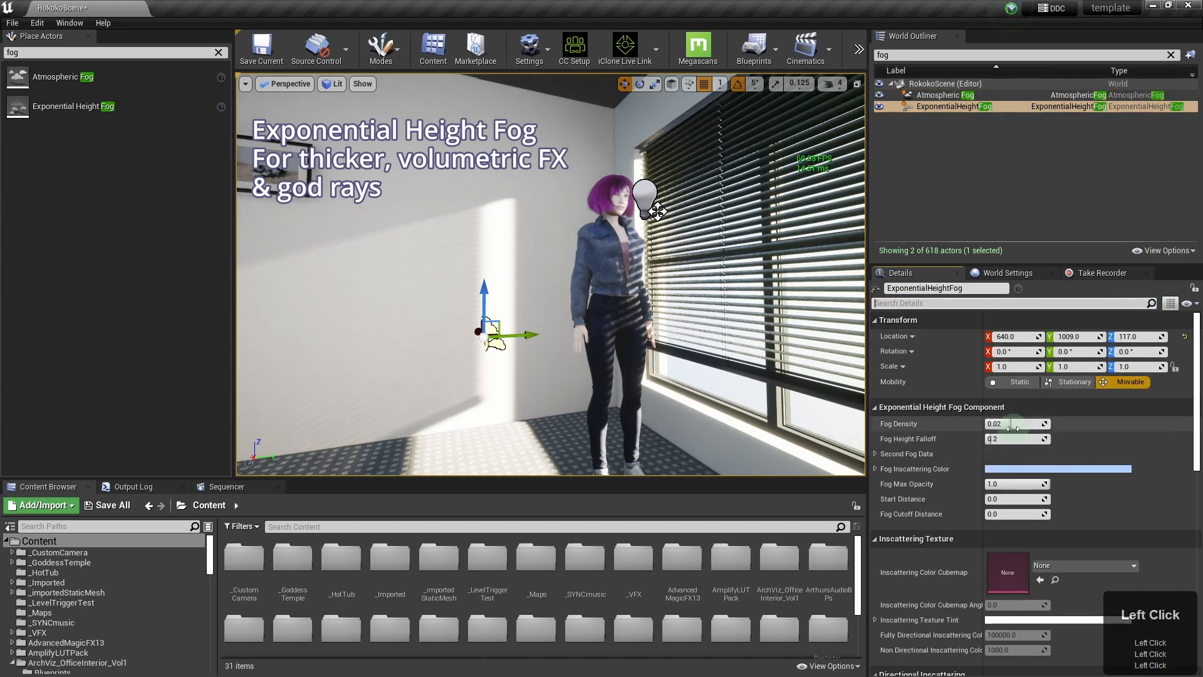
left_click_drag(1014, 428, 1028, 427)
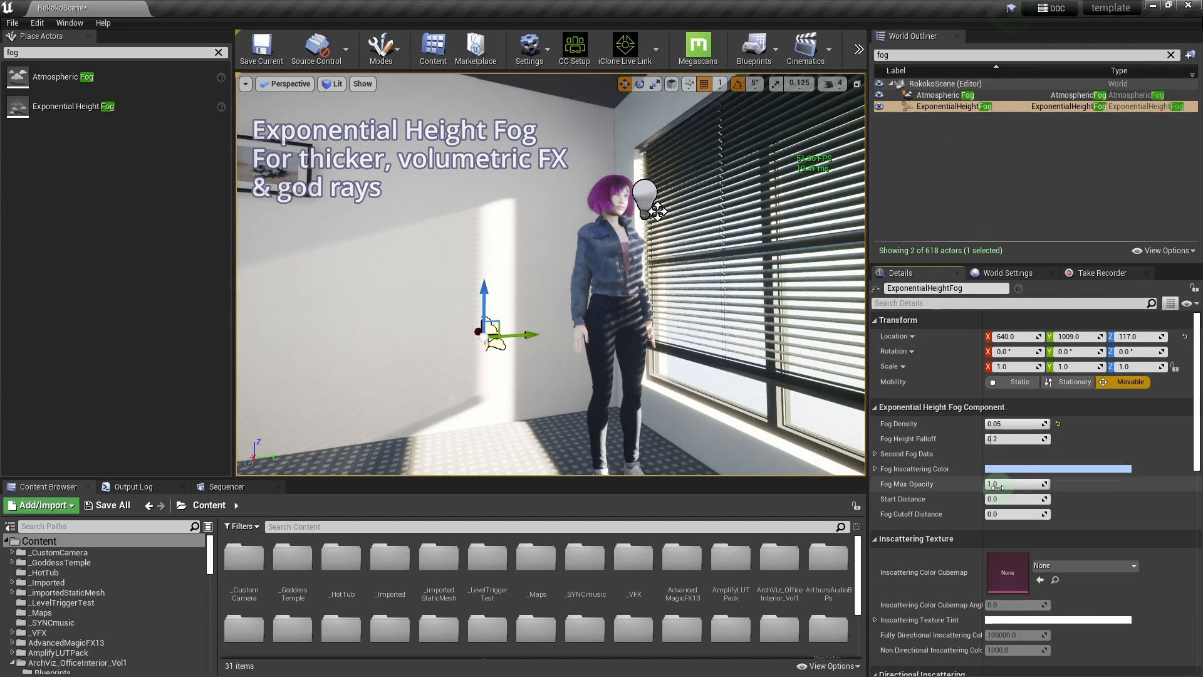
left_click_drag(997, 487, 1087, 486)
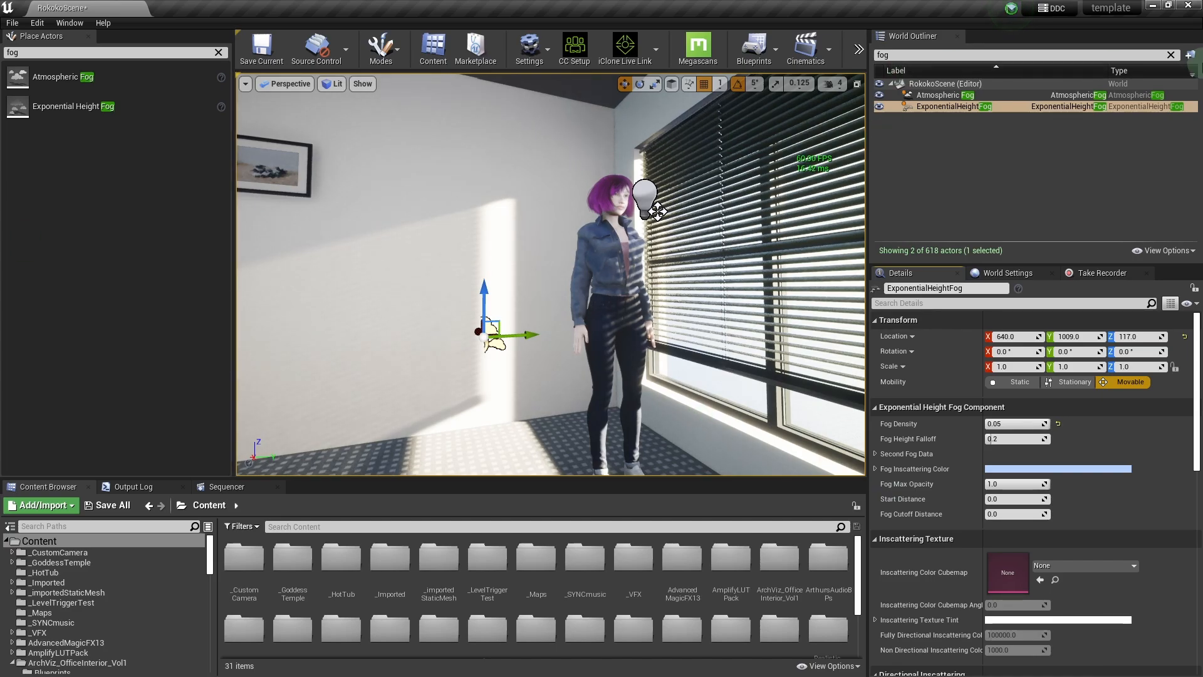
- List all scene actors again, check the directional Light Source and frame the Exponential Height Fog in the view
left_click(1171, 54)
left_click(947, 106)
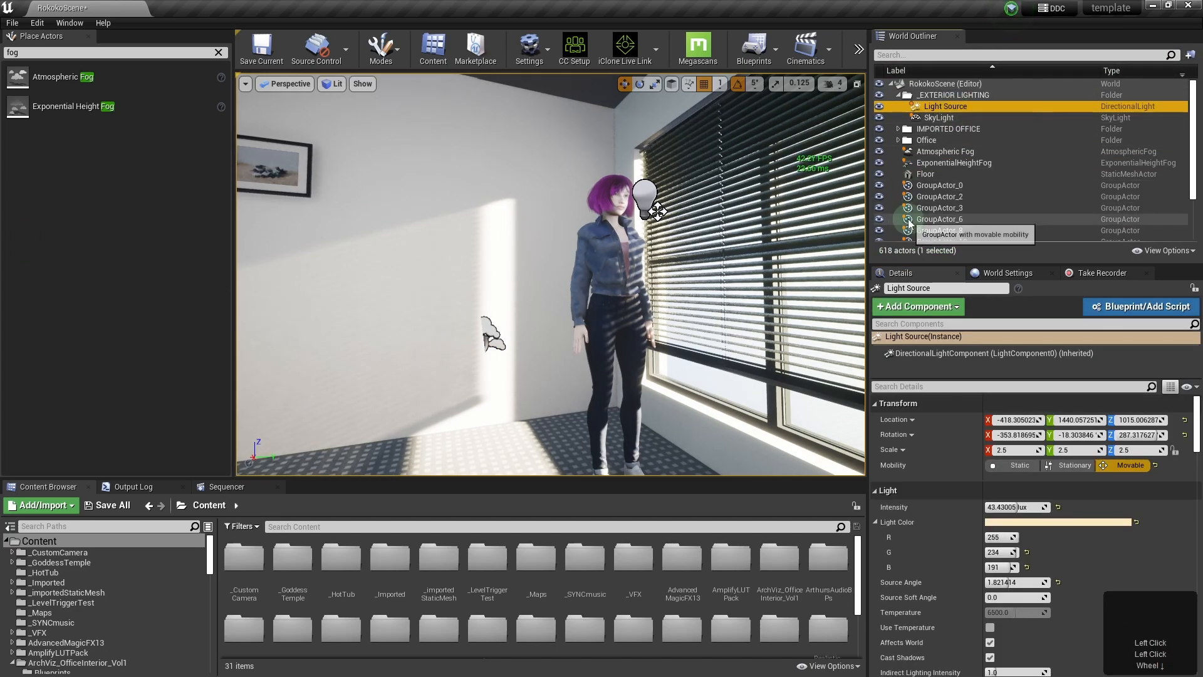
double_click(953, 163)
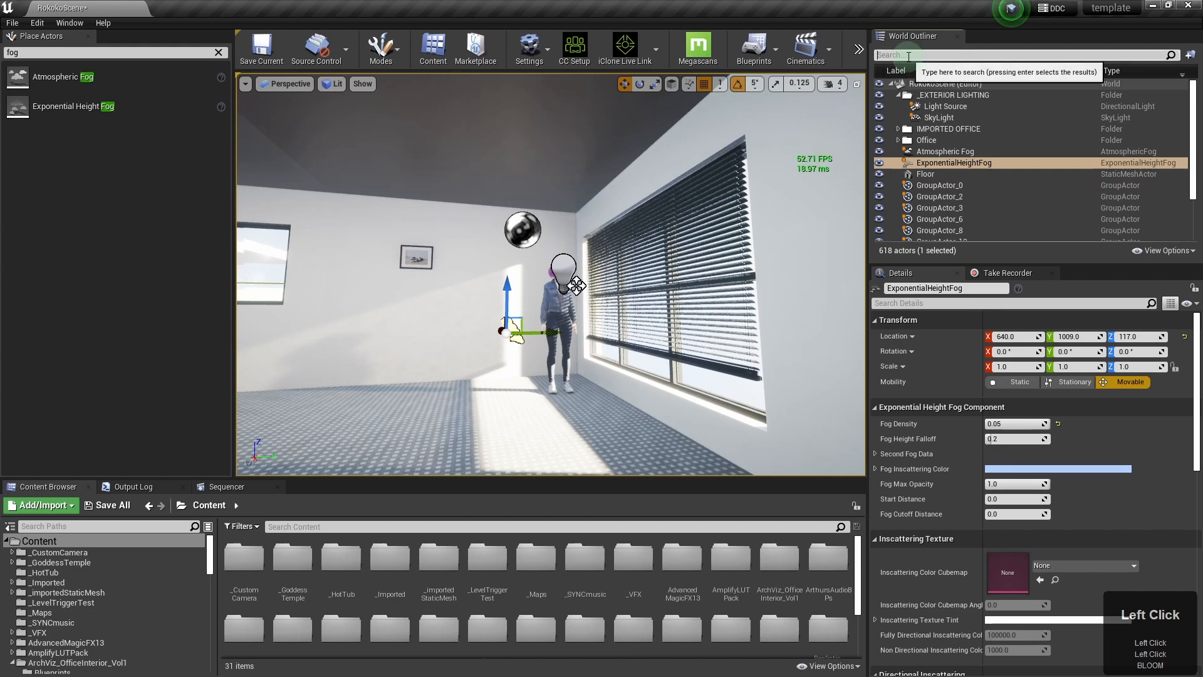
- Find the PostProcessVolume in the IMPORTED OFFICE folder and filter its properties by "bloom"
type("post")
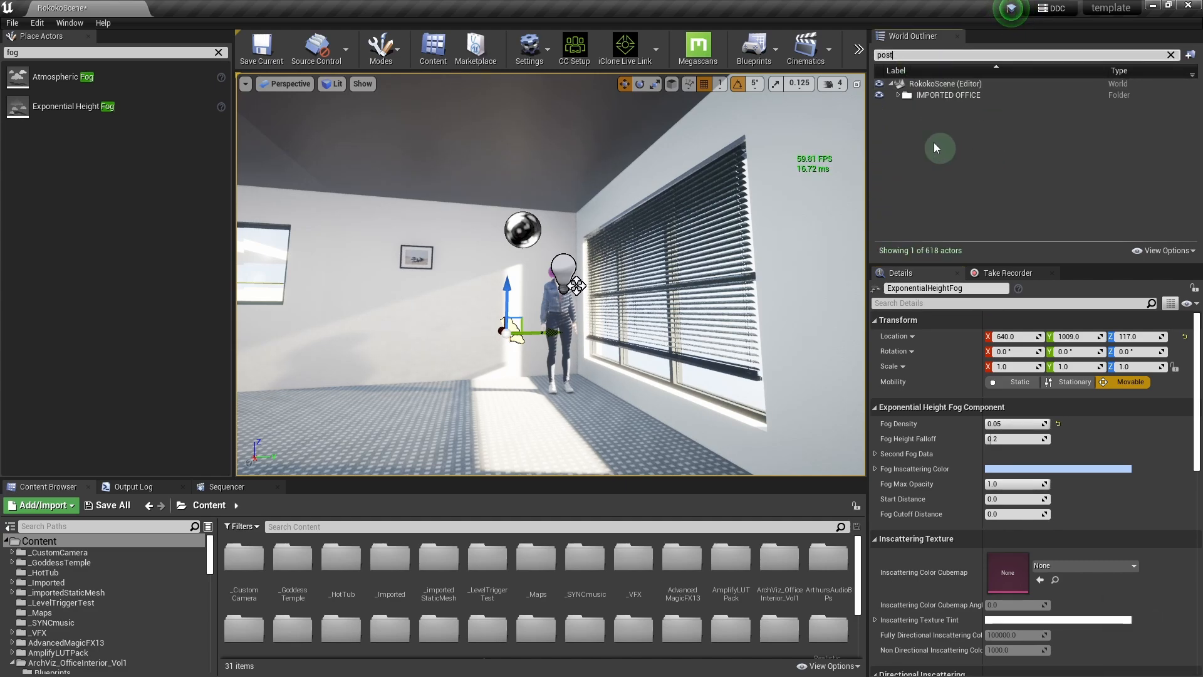
left_click(899, 95)
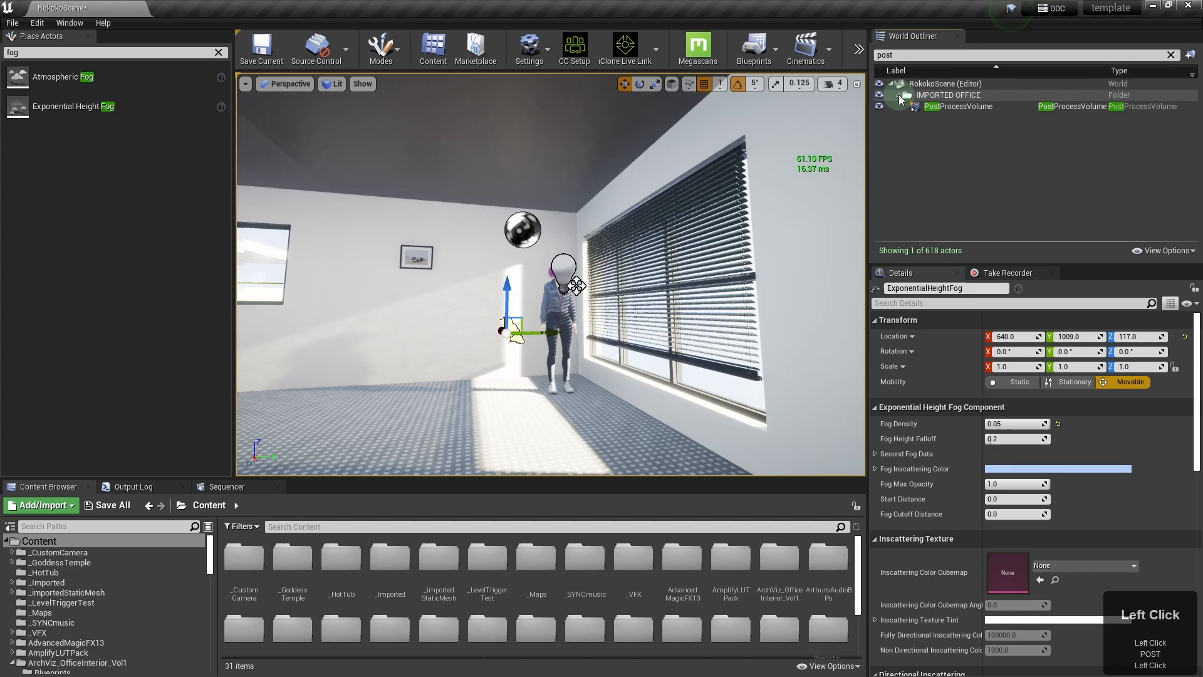
left_click(935, 106)
left_click(942, 304)
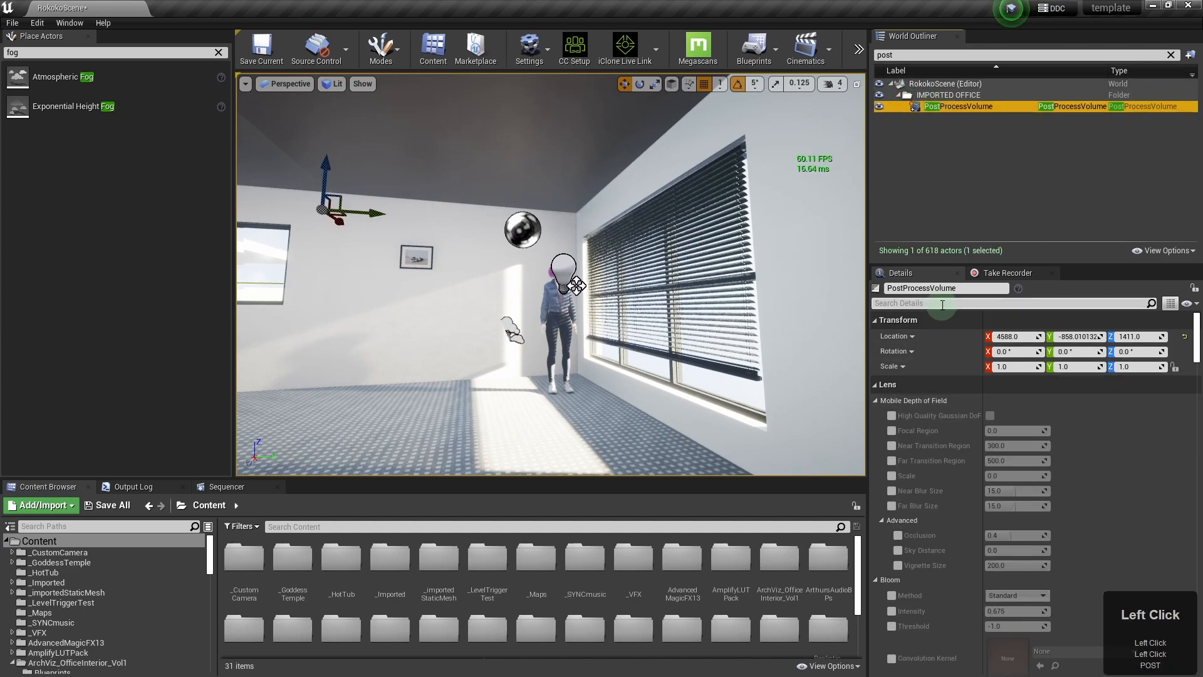
type("bloom")
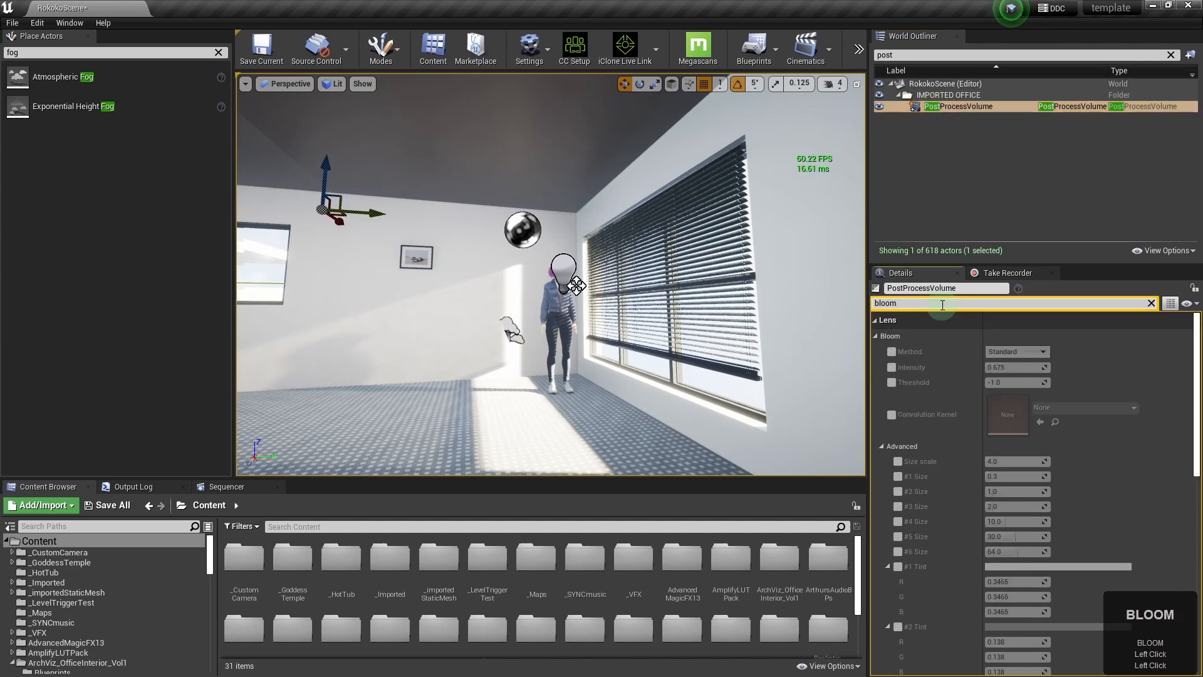
- Enable the PostProcessVolume's bloom Method and Intensity overrides and set the bloom Intensity to about 1.68
left_click(891, 352)
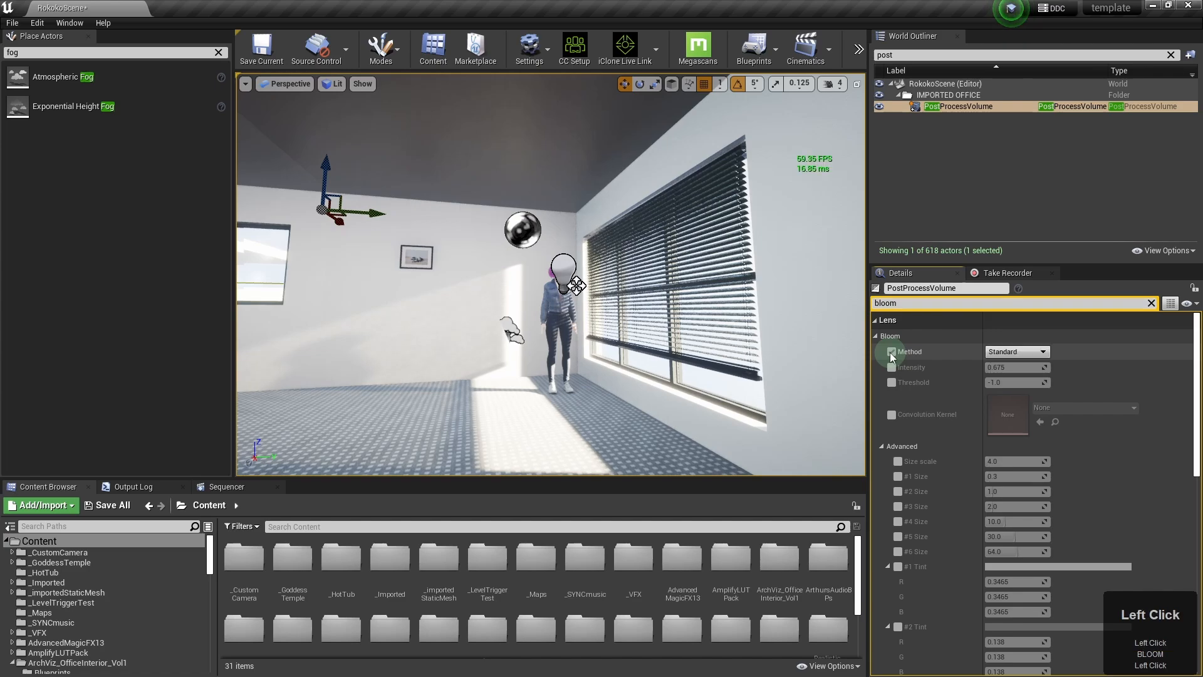
left_click(892, 367)
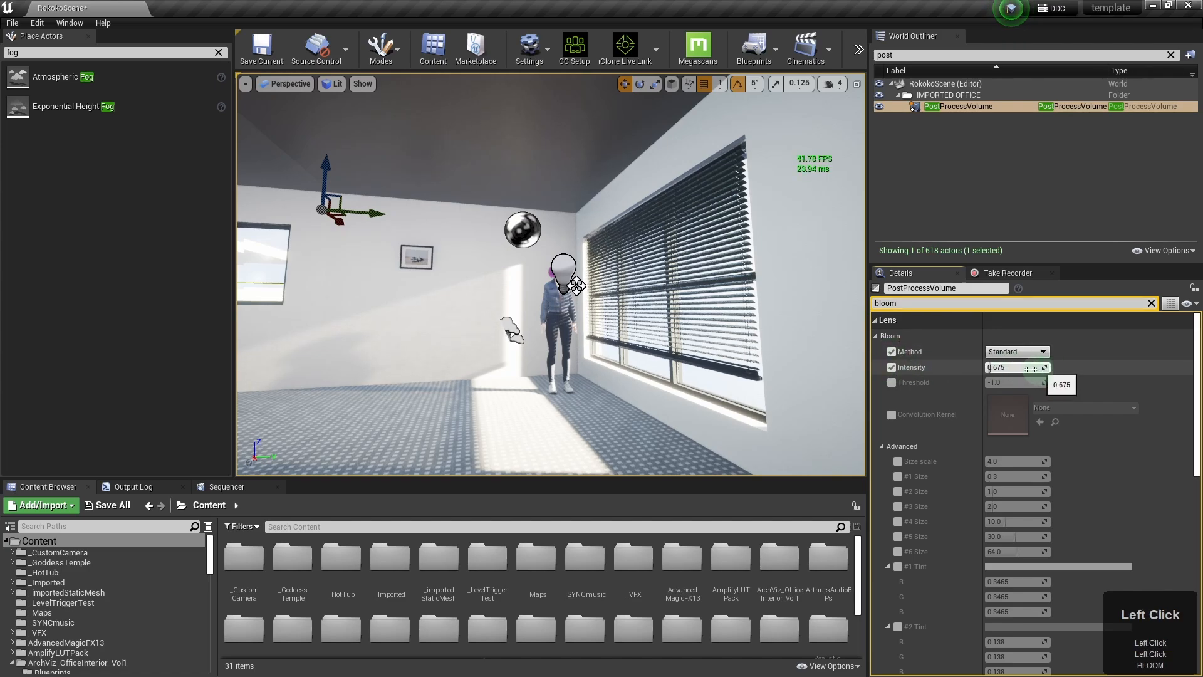
mouse_move(995, 369)
left_mouse_down()
mouse_move(1015, 369)
mouse_move(973, 371)
mouse_move(988, 372)
left_mouse_up()
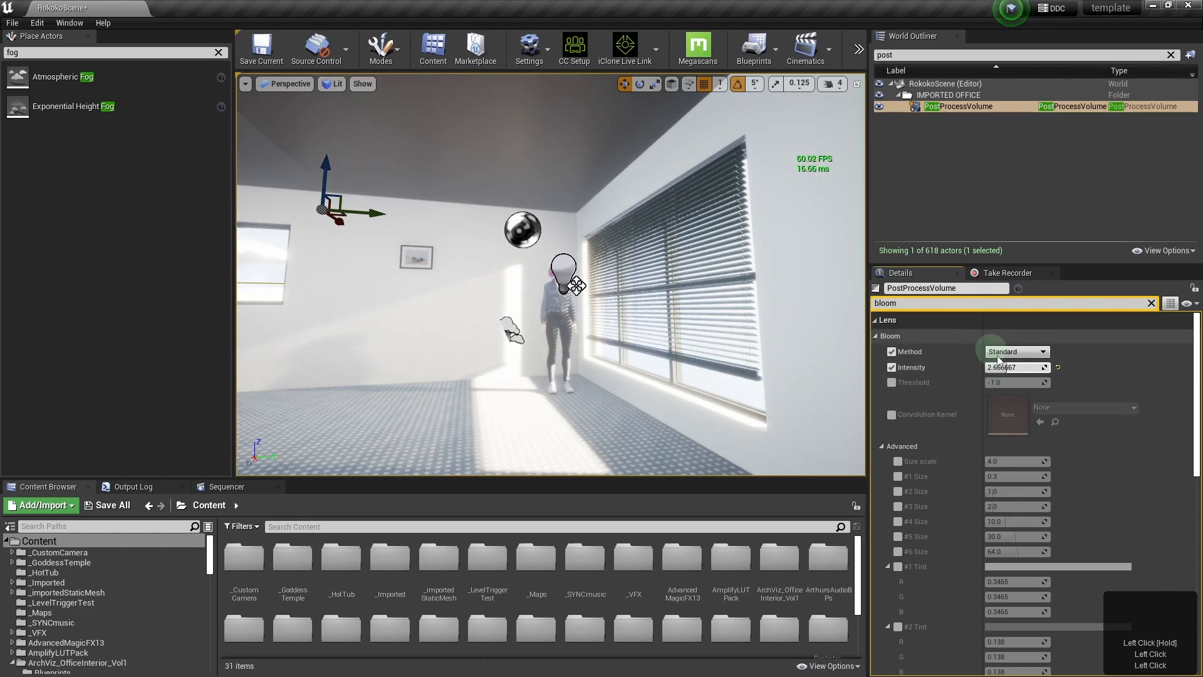
mouse_move(1007, 367)
left_mouse_down()
mouse_move(980, 368)
mouse_move(1007, 365)
left_mouse_up()
- Try the Convolution bloom method on the PostProcessVolume and switch back to Standard
left_click(1015, 351)
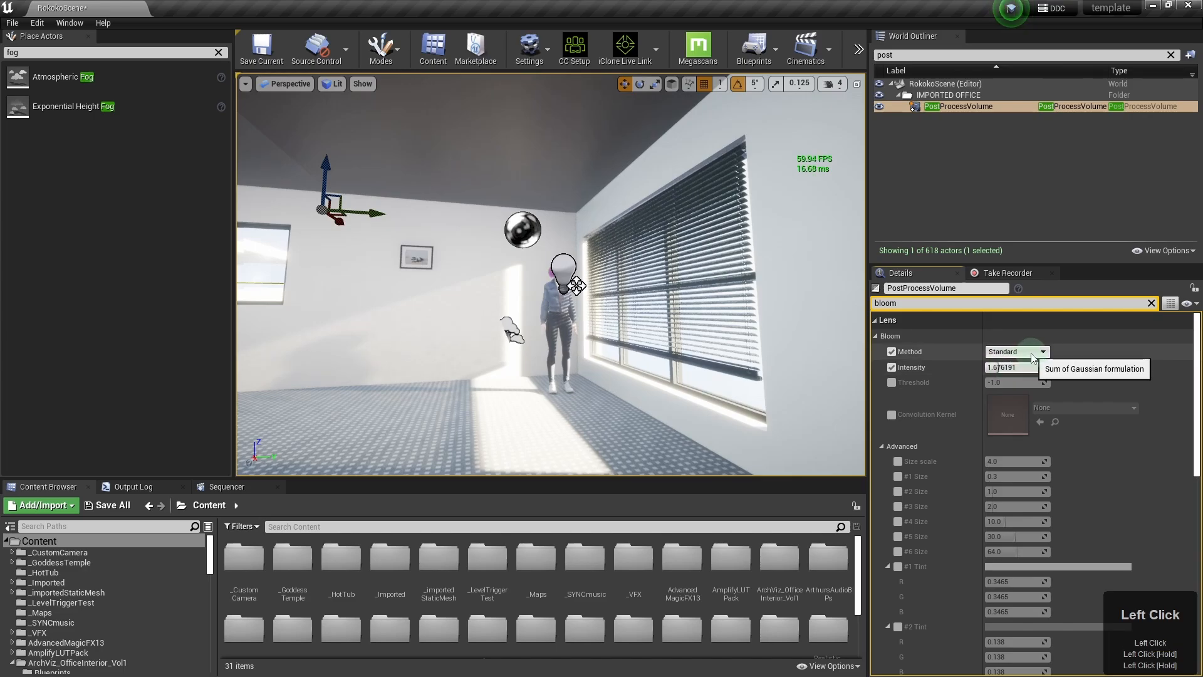
left_click(1018, 371)
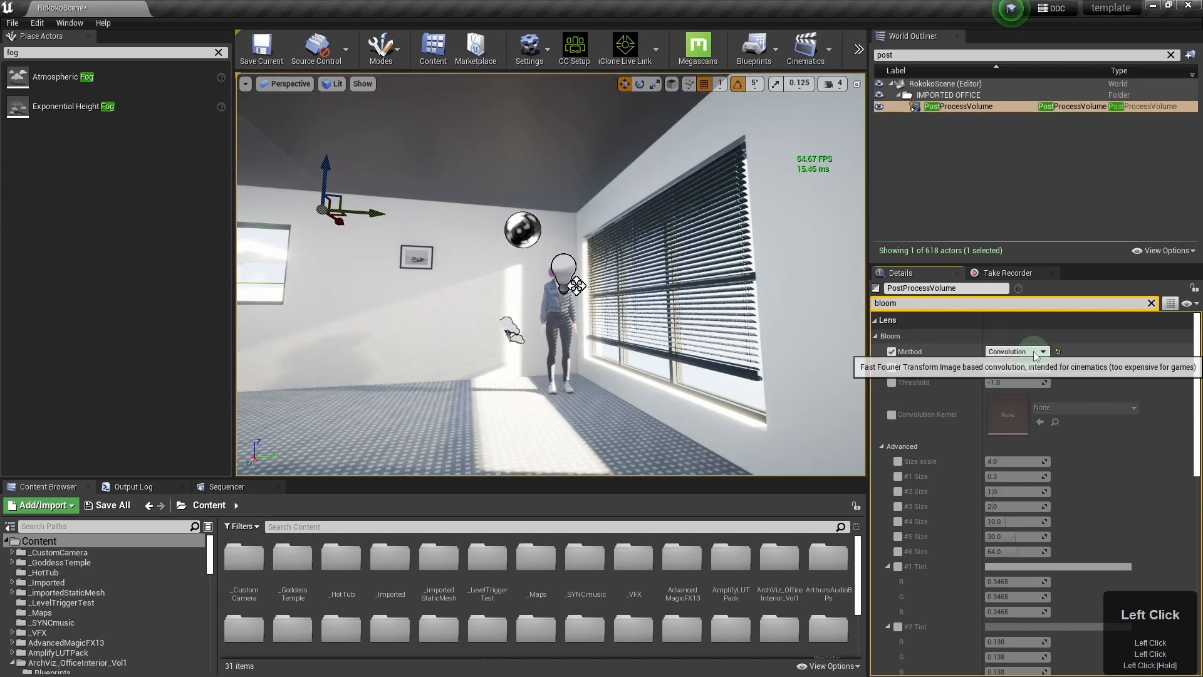
left_click(1027, 352)
left_click(1028, 362)
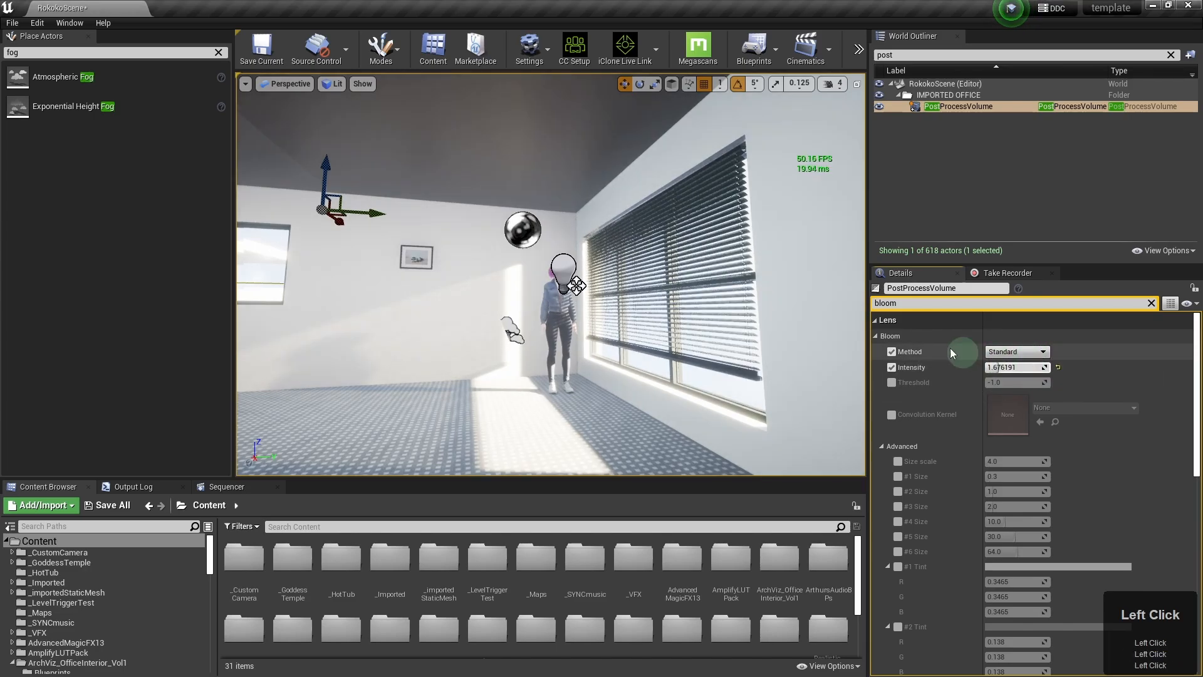
- Move around the room to examine the bloom on the windows, walls and character
mouse_move(594, 337)
right_mouse_down()
mouse_move(570, 338)
mouse_move(1043, 335)
mouse_move(833, 308)
mouse_move(645, 336)
mouse_move(565, 329)
mouse_move(593, 349)
right_mouse_up()
key("w")
key("a")
key("a")
key("s")
key("d")
key("w")
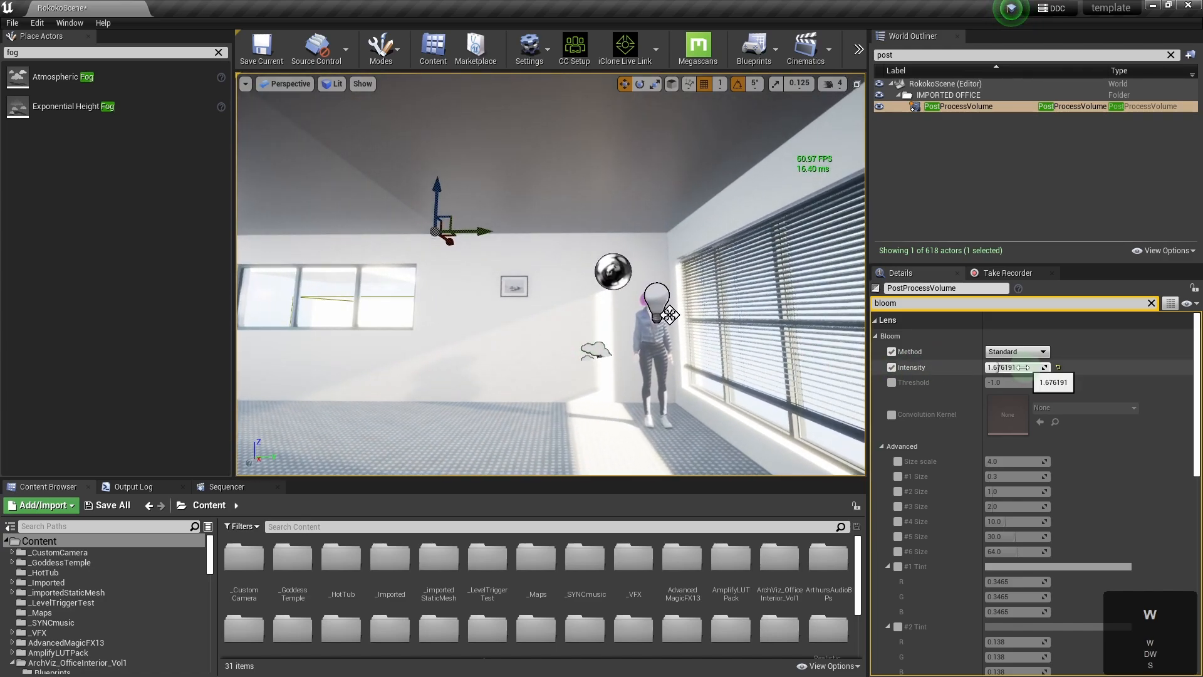
- Lower the PostProcessVolume's bloom Intensity and set the Light Source_sun Intensity to about 19.7 lux
left_click_drag(1015, 367, 973, 371)
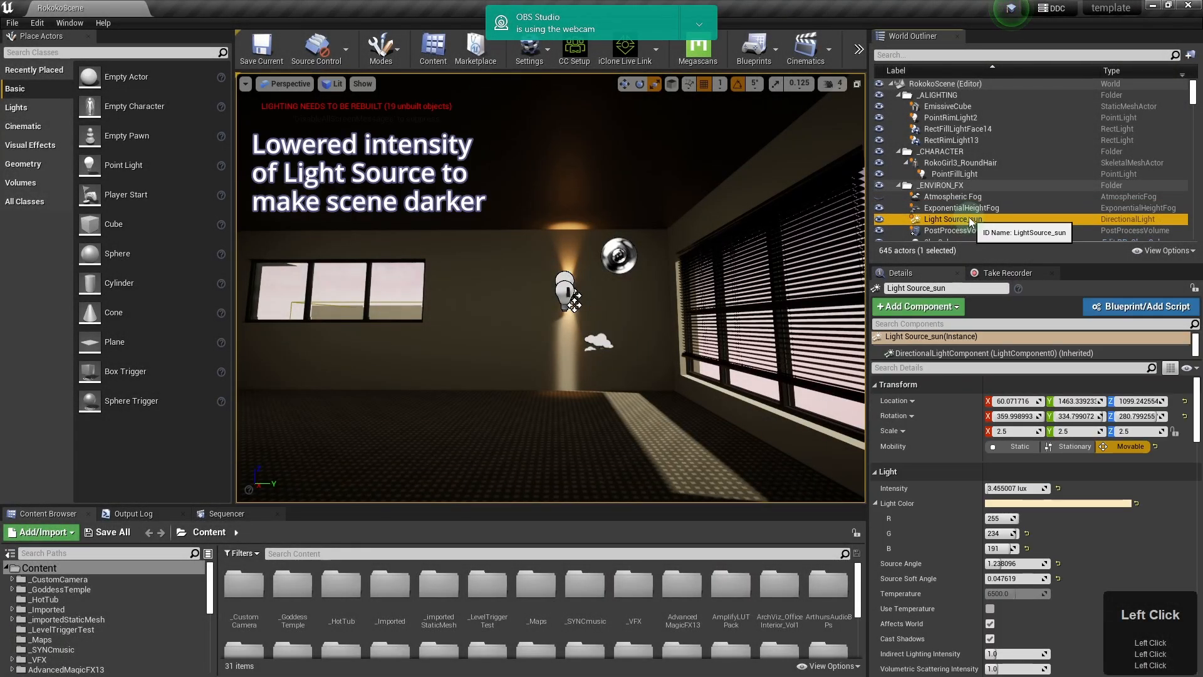
mouse_move(1011, 488)
left_mouse_down()
mouse_move(1040, 488)
mouse_move(1009, 488)
left_mouse_up()
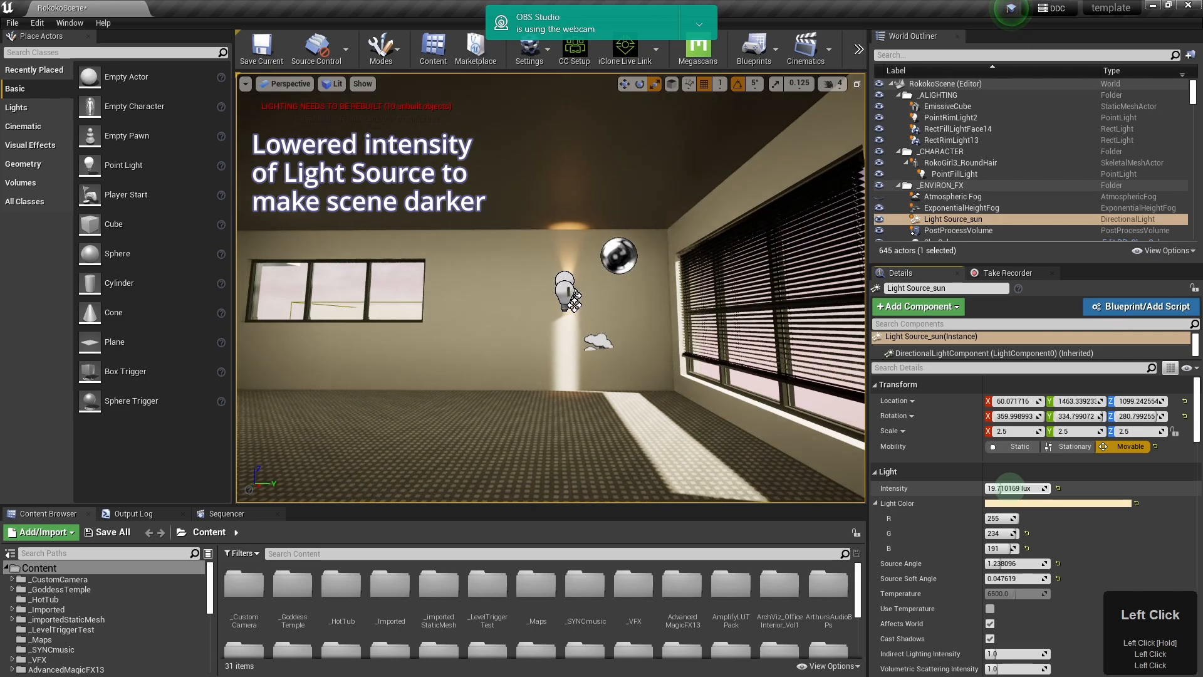
- Set the ExponentialHeightFog's Fog Density to about 0.037 and look around the room
left_click(968, 208)
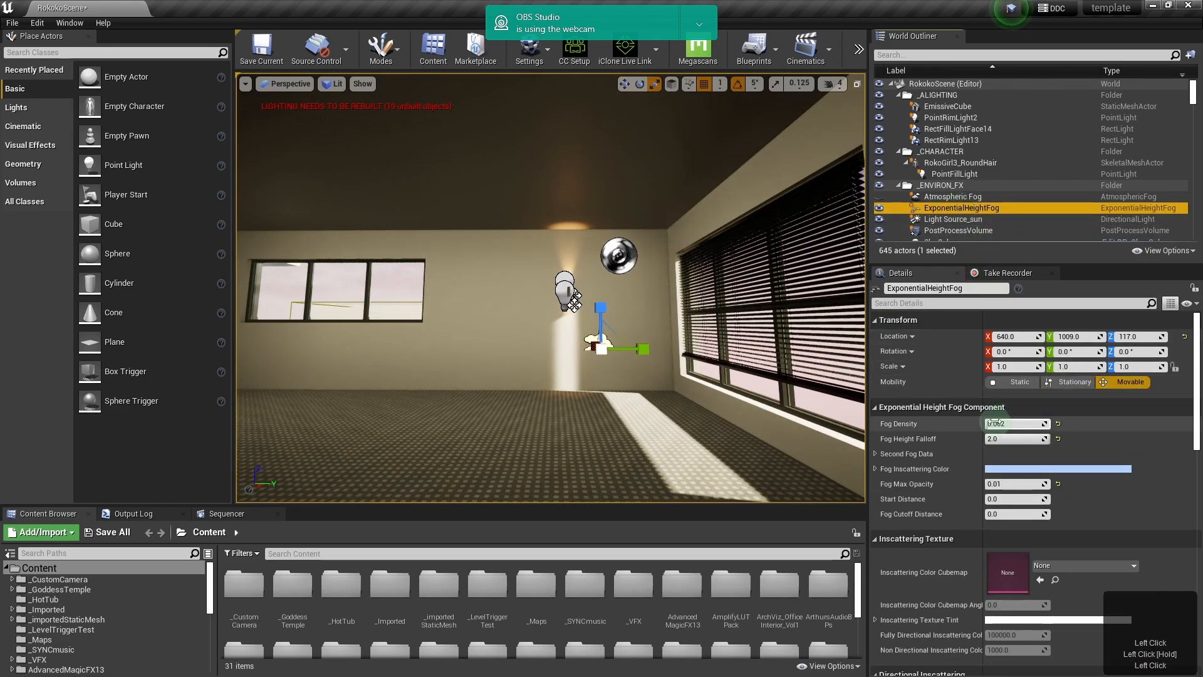
left_click_drag(994, 424, 994, 424)
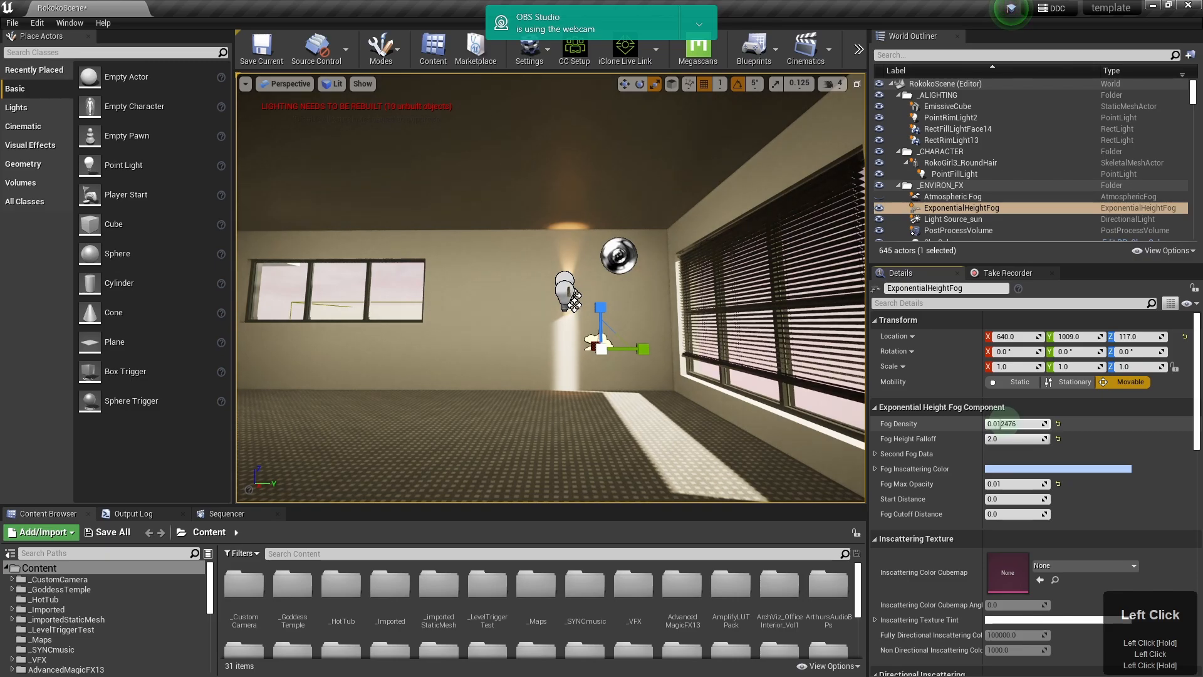
left_click_drag(1020, 424, 1025, 424)
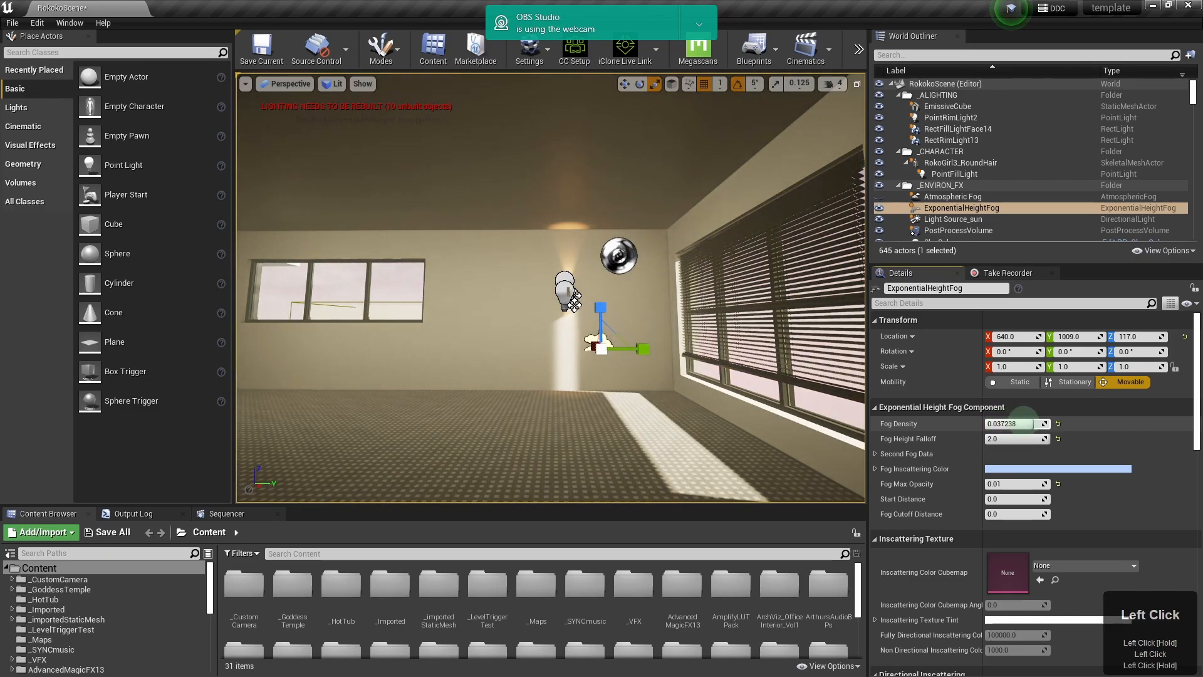
right_click_drag(530, 286, 531, 287)
right_click_drag(970, 363, 609, 361)
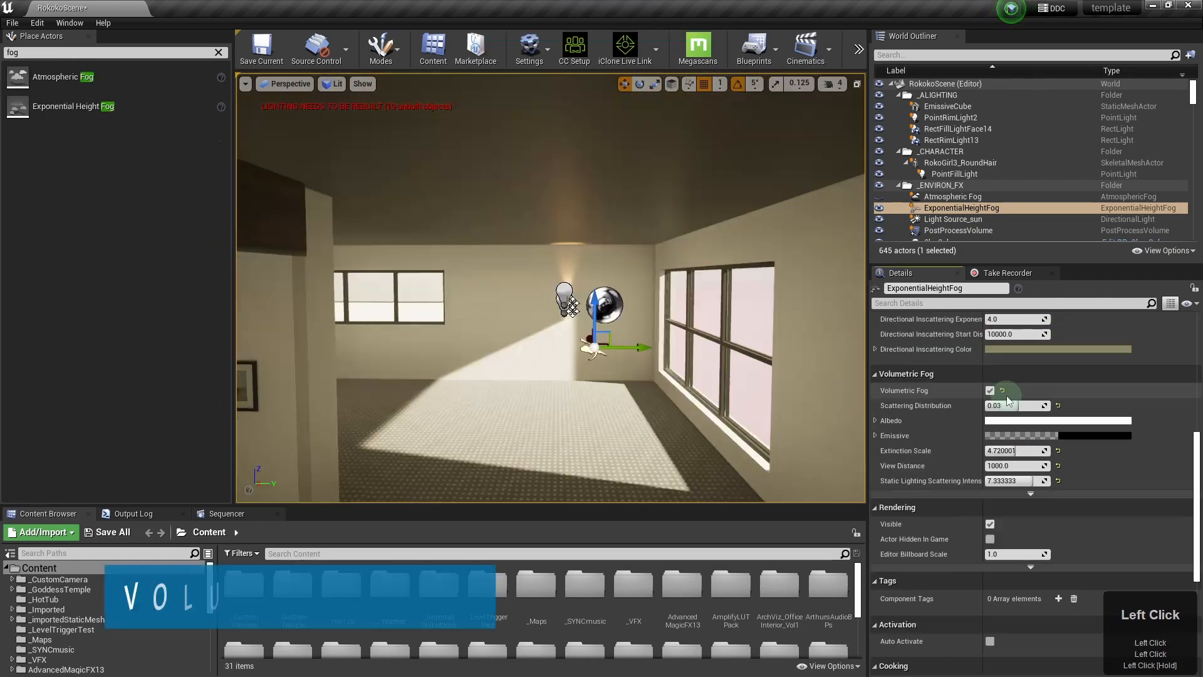
- Try a Scattering Distribution of 0.9 on the volumetric fog, undo it, and set the View Distance to about 2629
left_click_drag(1025, 405, 1047, 401)
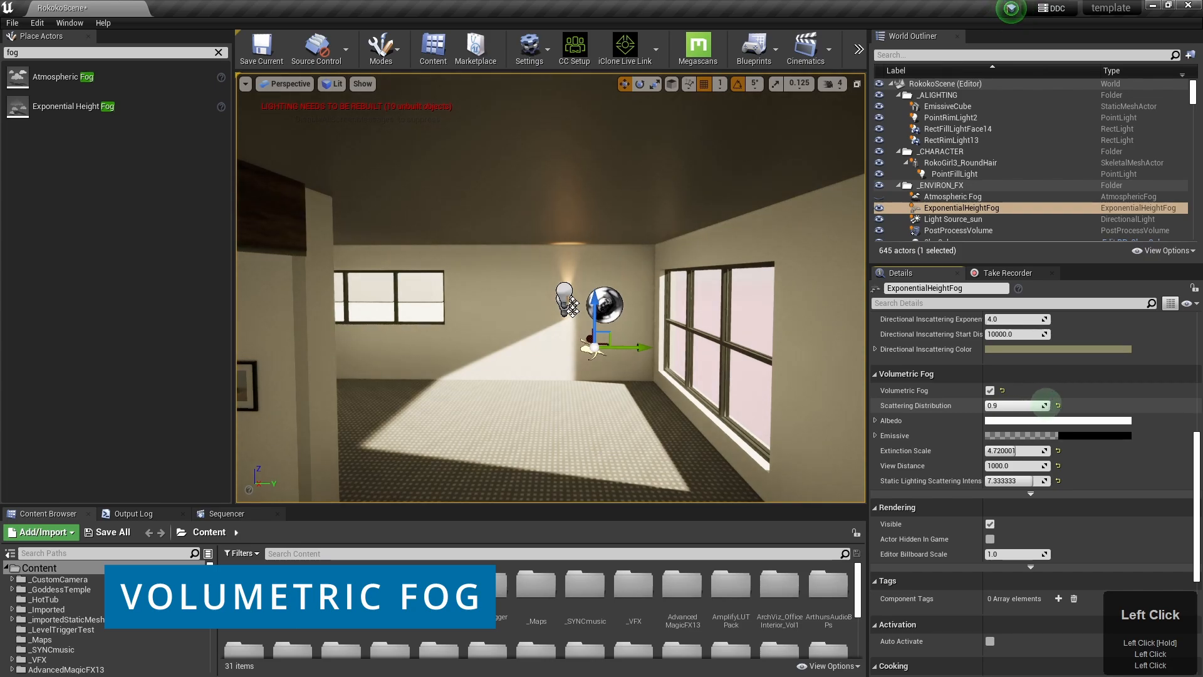
key("ctrl+z")
mouse_move(1033, 465)
left_mouse_down()
mouse_move(920, 477)
mouse_move(1041, 466)
left_mouse_up()
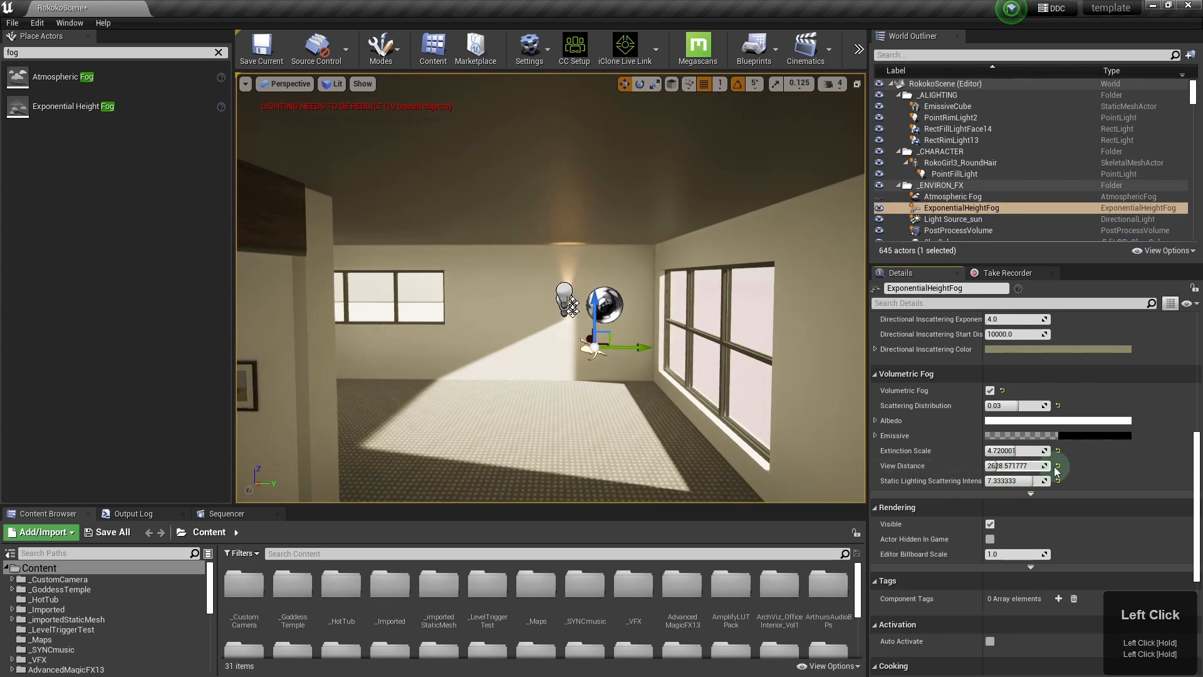
key("w")
right_click_drag(624, 403, 776, 403)
key("d")
key("a")
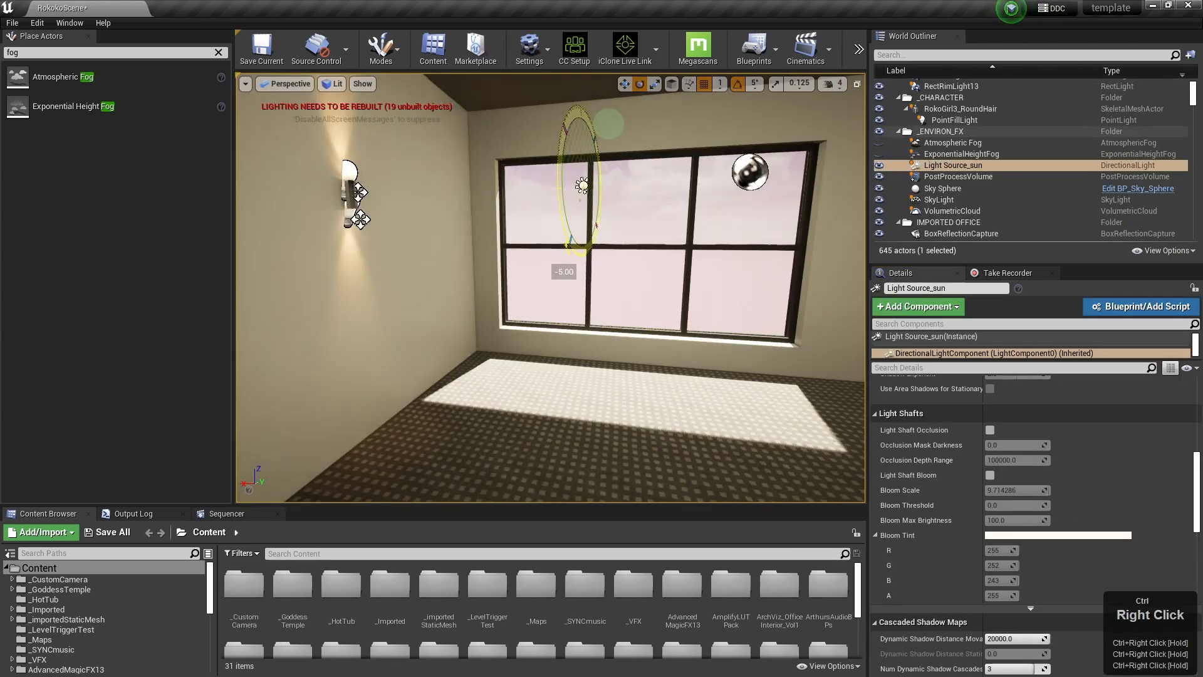
- Rotate Light Source_sun slightly, enable its Light Shaft Occlusion and examine the big window from inside the room
right_click_drag(609, 123, 604, 122, "ctrl")
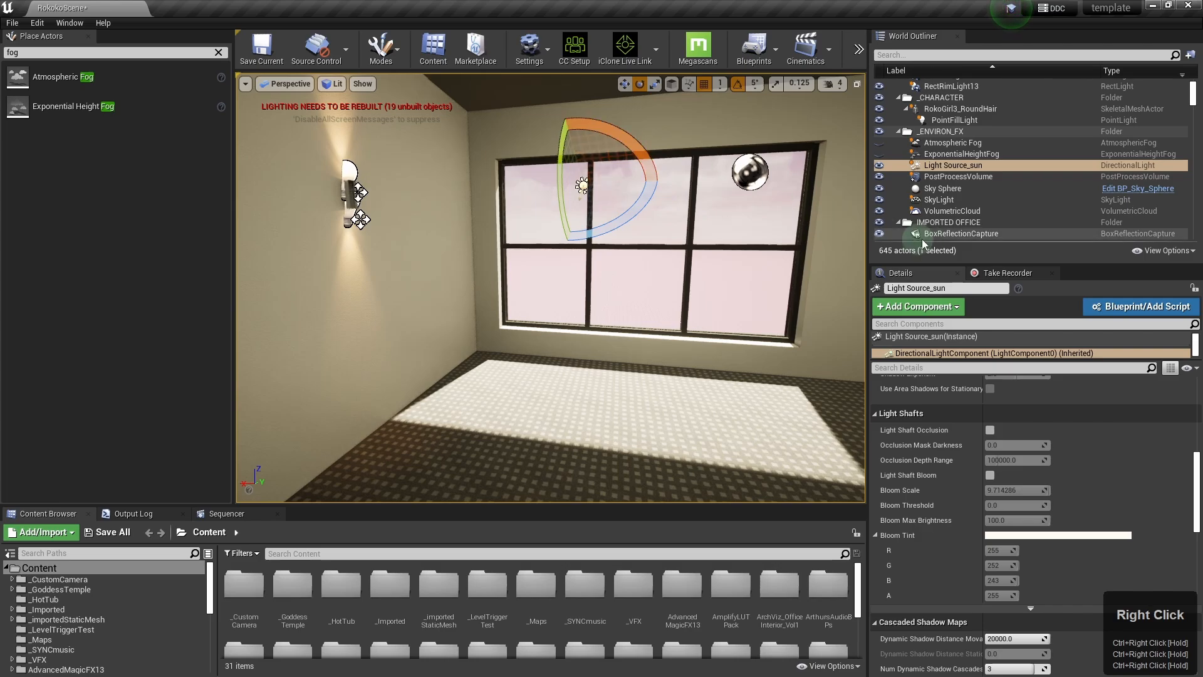
left_click(990, 430)
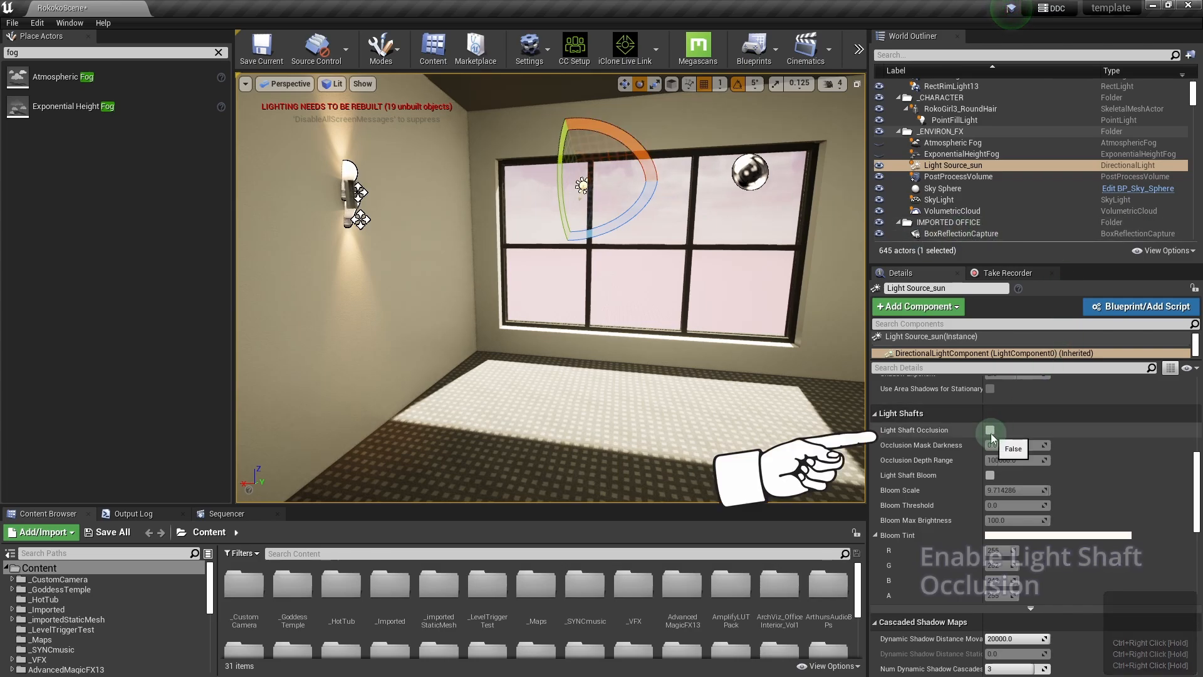
mouse_move(652, 397)
right_mouse_down()
mouse_move(667, 411)
mouse_move(669, 385)
right_mouse_up()
key("w")
key("w")
key("s")
key("w")
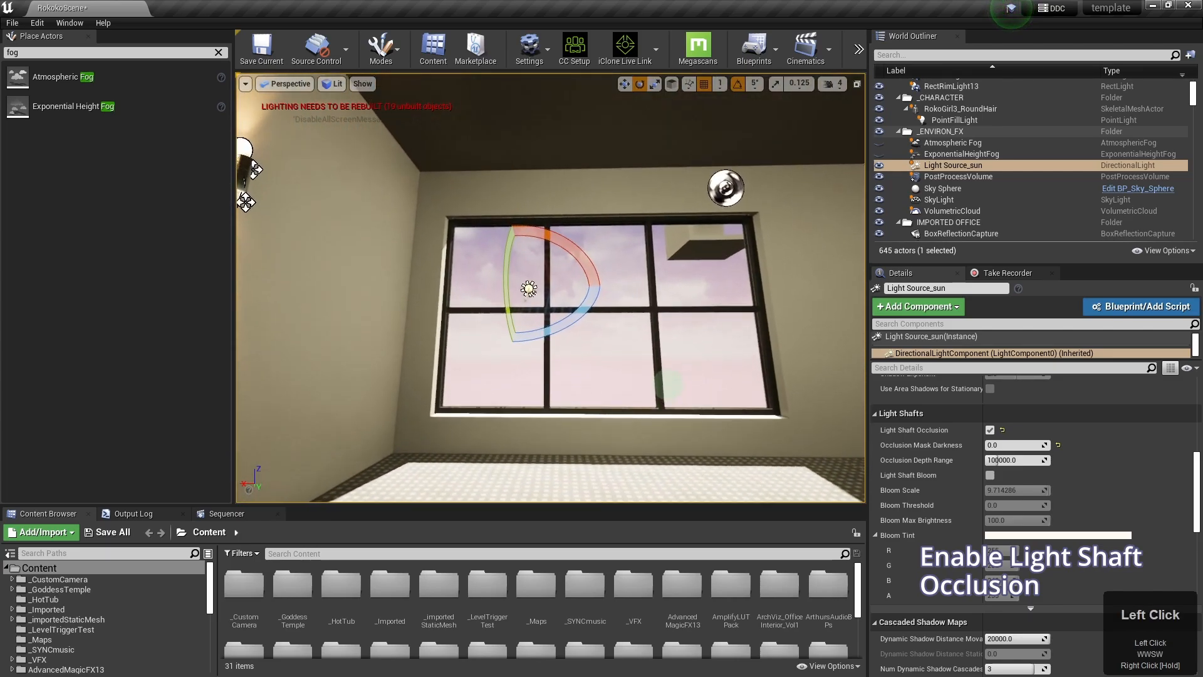
left_click_drag(668, 385, 656, 401)
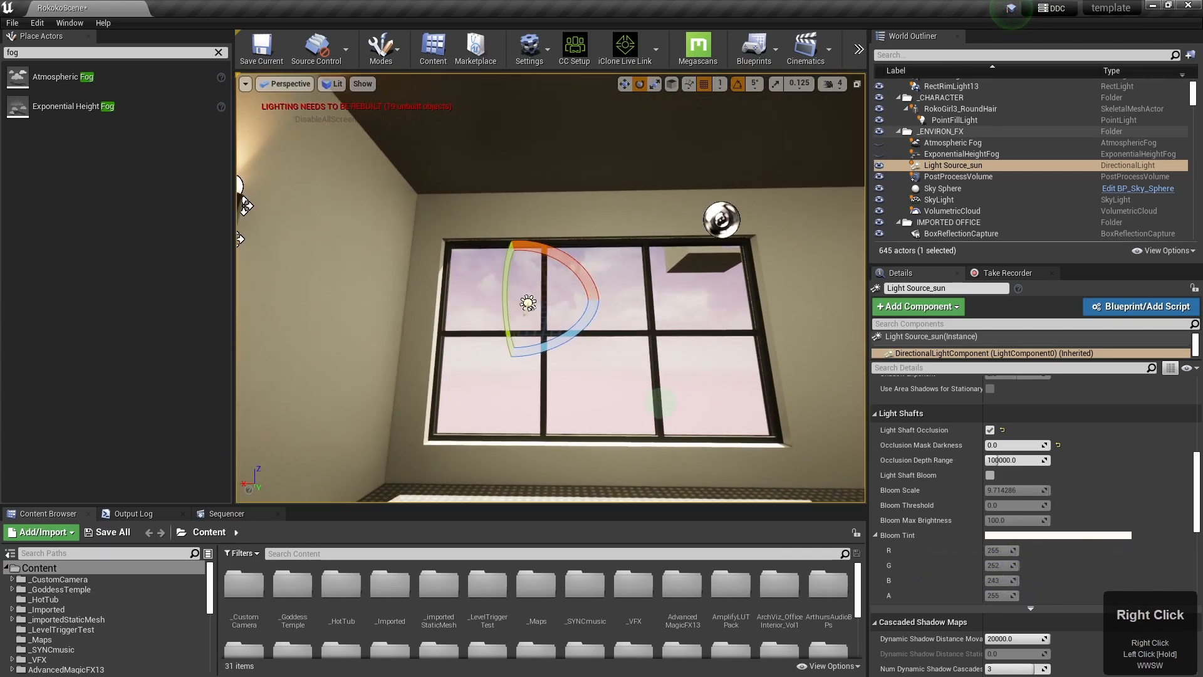
right_click_drag(661, 403, 660, 402)
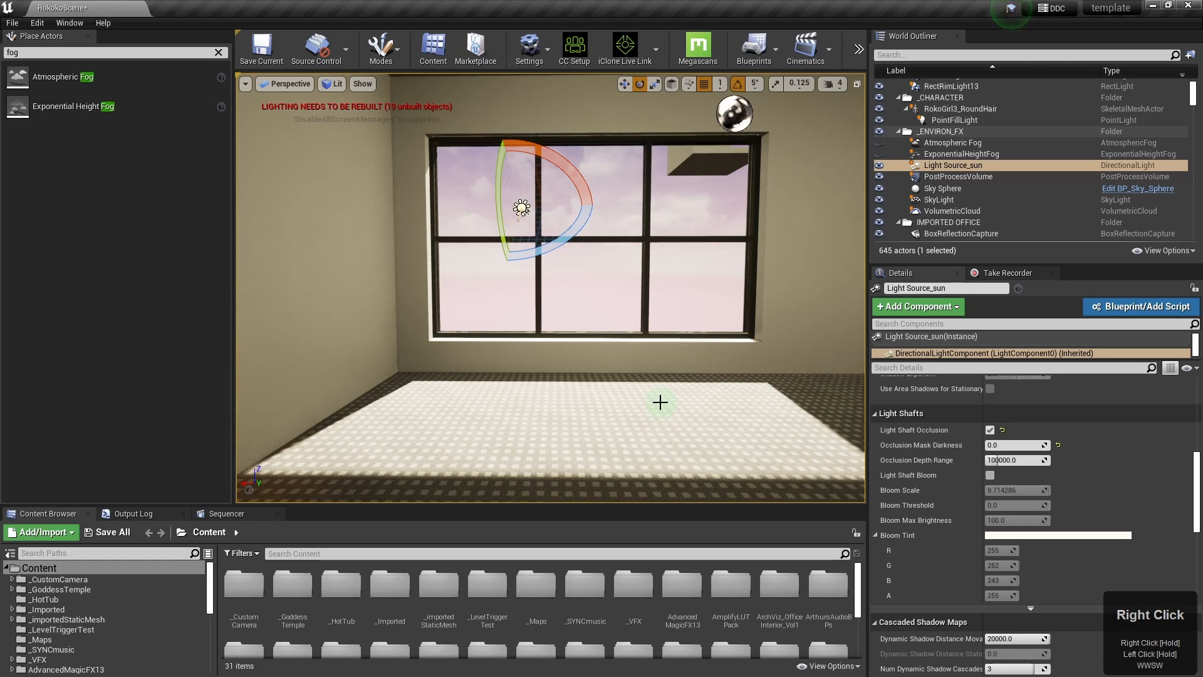
- Fine-tune the rotation of Light Source_sun and enable its Light Shaft Bloom, looking towards the big window
right_click_drag(660, 403, 680, 393, "ctrl")
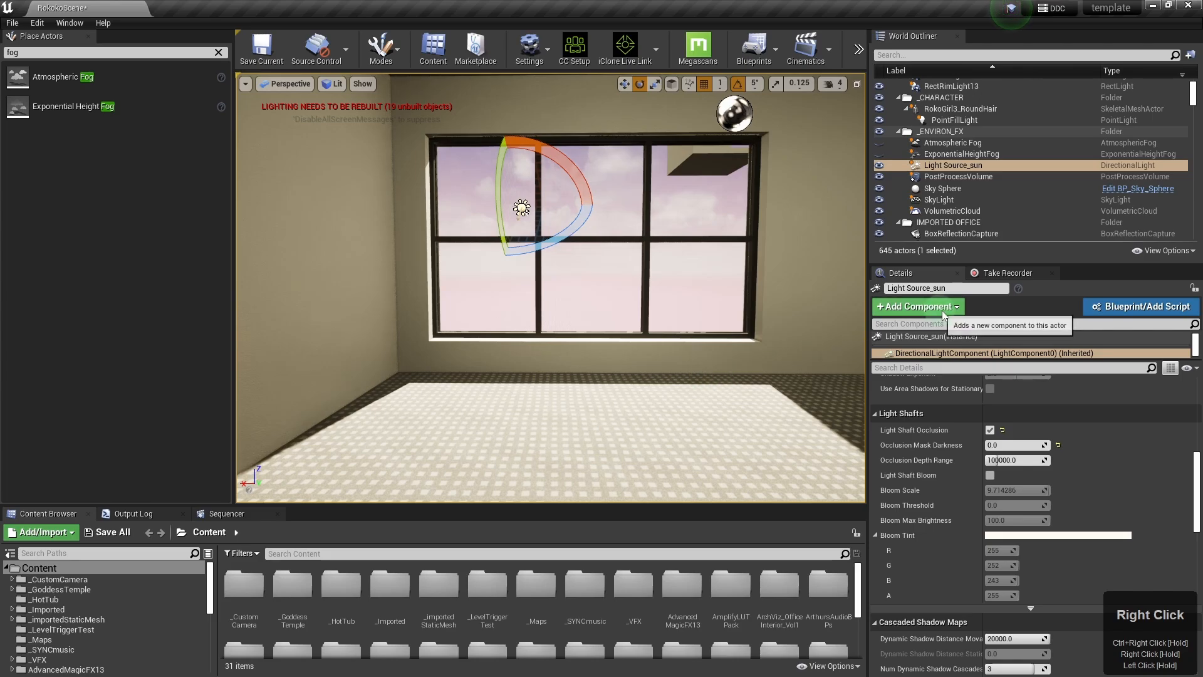
mouse_move(744, 363)
right_mouse_down()
mouse_move(732, 382)
mouse_move(737, 341)
mouse_move(735, 381)
mouse_move(736, 365)
right_mouse_up()
key("w")
mouse_move(730, 364)
left_mouse_down()
mouse_move(733, 375)
mouse_move(733, 349)
left_mouse_up()
scroll(733, 366, "down", 1)
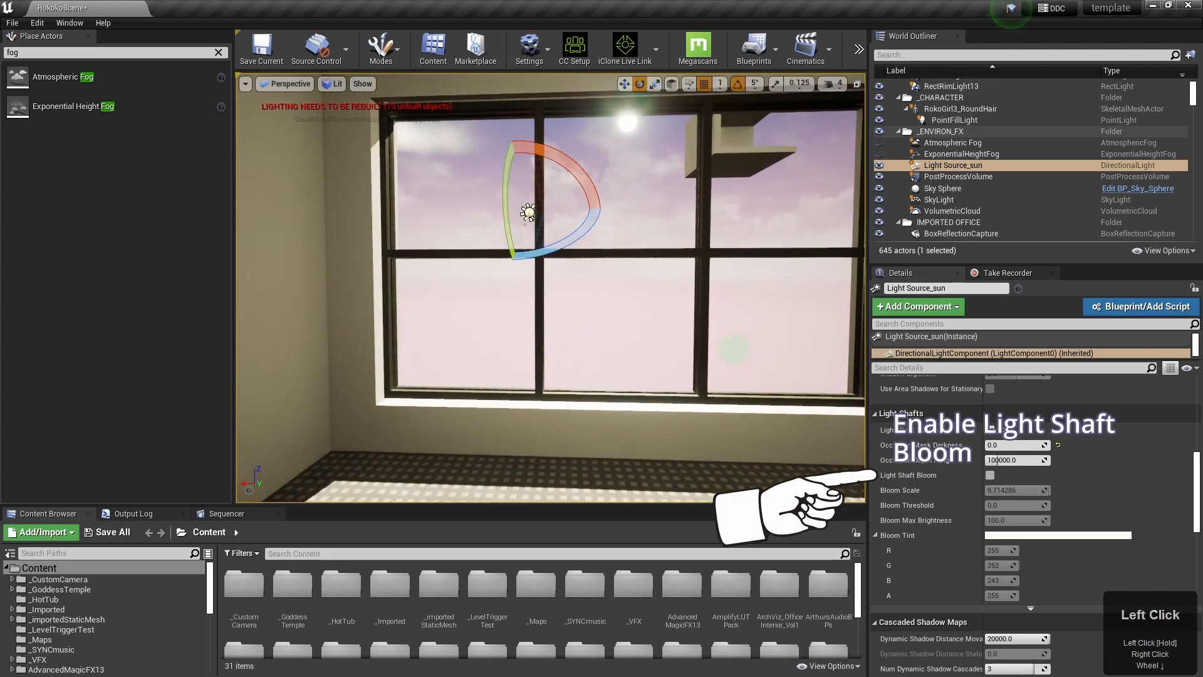
left_click(990, 475)
right_click_drag(668, 399, 668, 406)
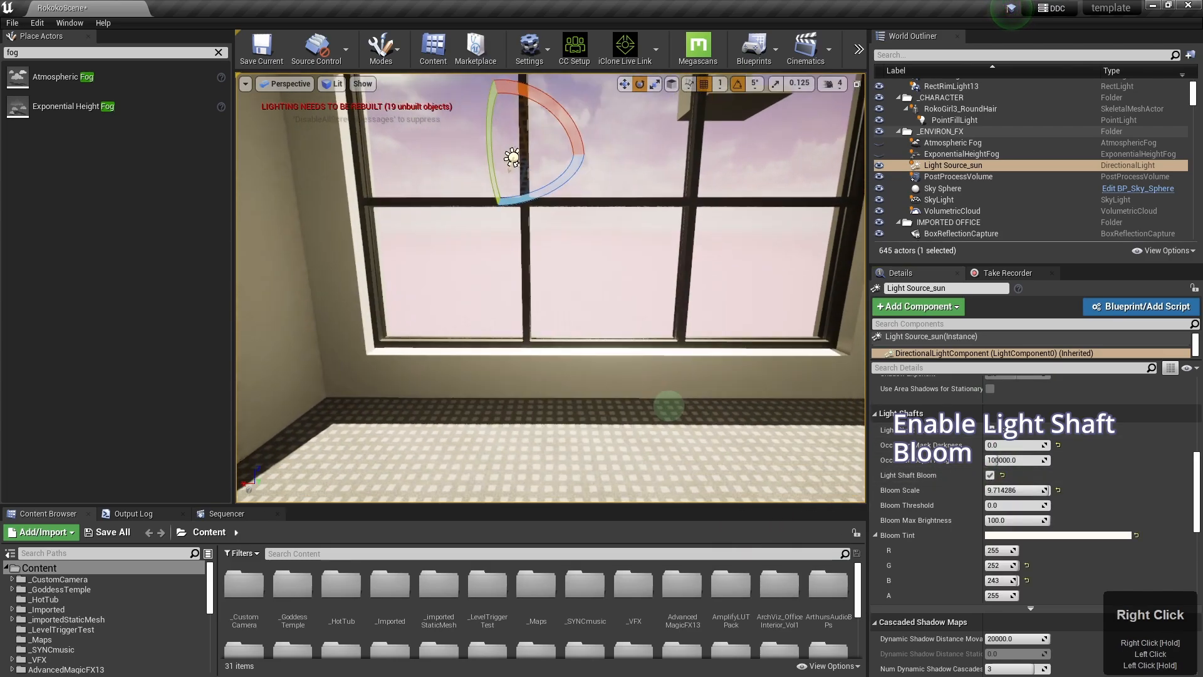
mouse_move(664, 342)
right_mouse_down()
mouse_move(665, 331)
mouse_move(645, 331)
mouse_move(712, 363)
mouse_move(642, 332)
mouse_move(680, 344)
mouse_move(670, 338)
right_mouse_up()
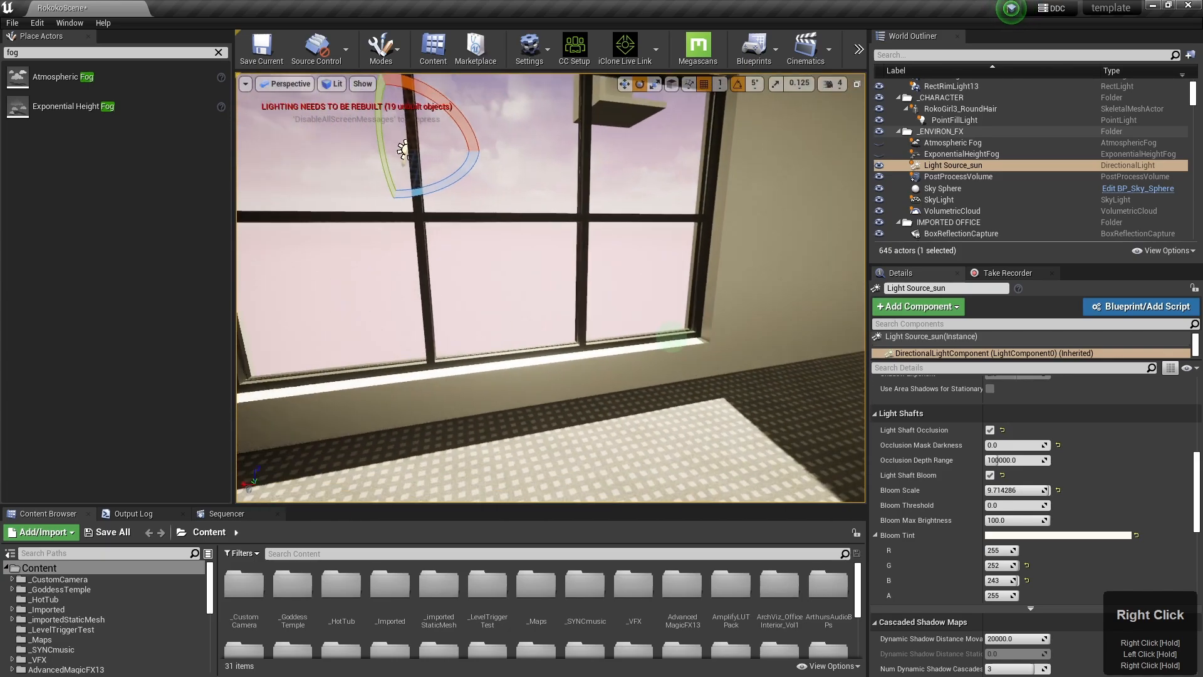
- Unhide the ExponentialHeightFog and view the light shafts coming through the big window from near the floor
left_click(879, 155)
mouse_move(689, 283)
right_mouse_down()
mouse_move(739, 298)
mouse_move(714, 319)
mouse_move(712, 304)
mouse_move(631, 287)
mouse_move(577, 295)
mouse_move(627, 297)
mouse_move(626, 313)
mouse_move(677, 268)
right_mouse_up()
key("d")
key("a")
key("w")
key("s")
left_click_drag(677, 267, 682, 248)
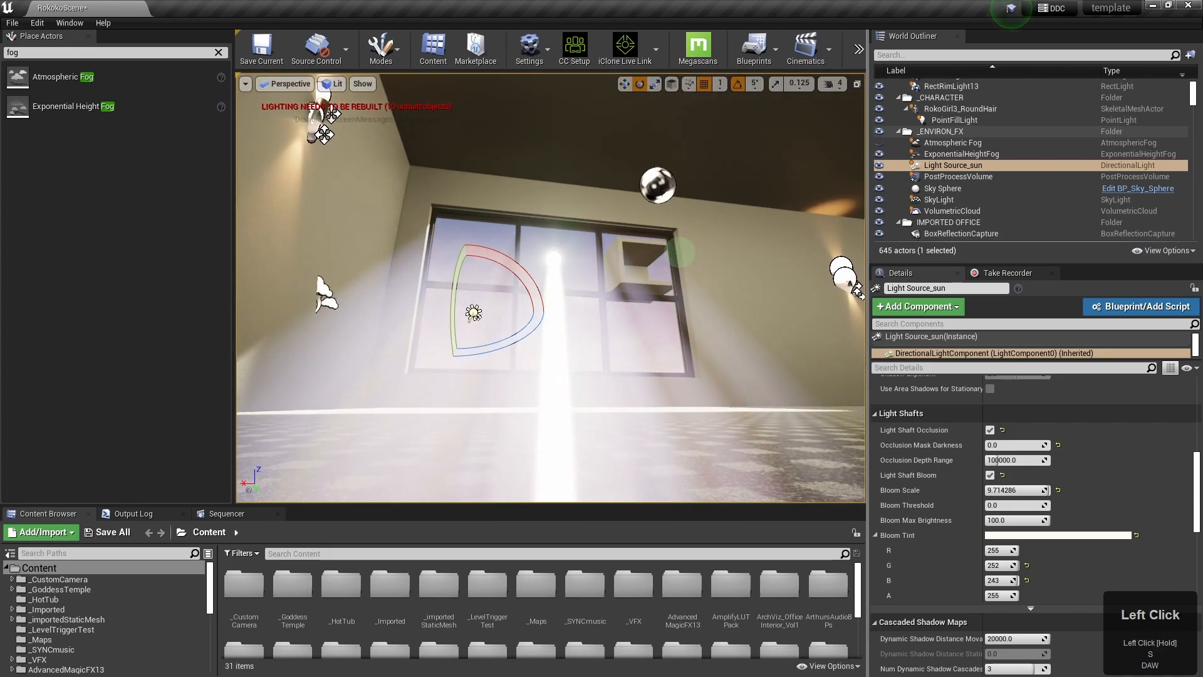
- Compare the light shafts by toggling the ExponentialHeightFog, Light Source_sun, its Light Shaft Bloom and its Light Shaft Occlusion
left_click(990, 431)
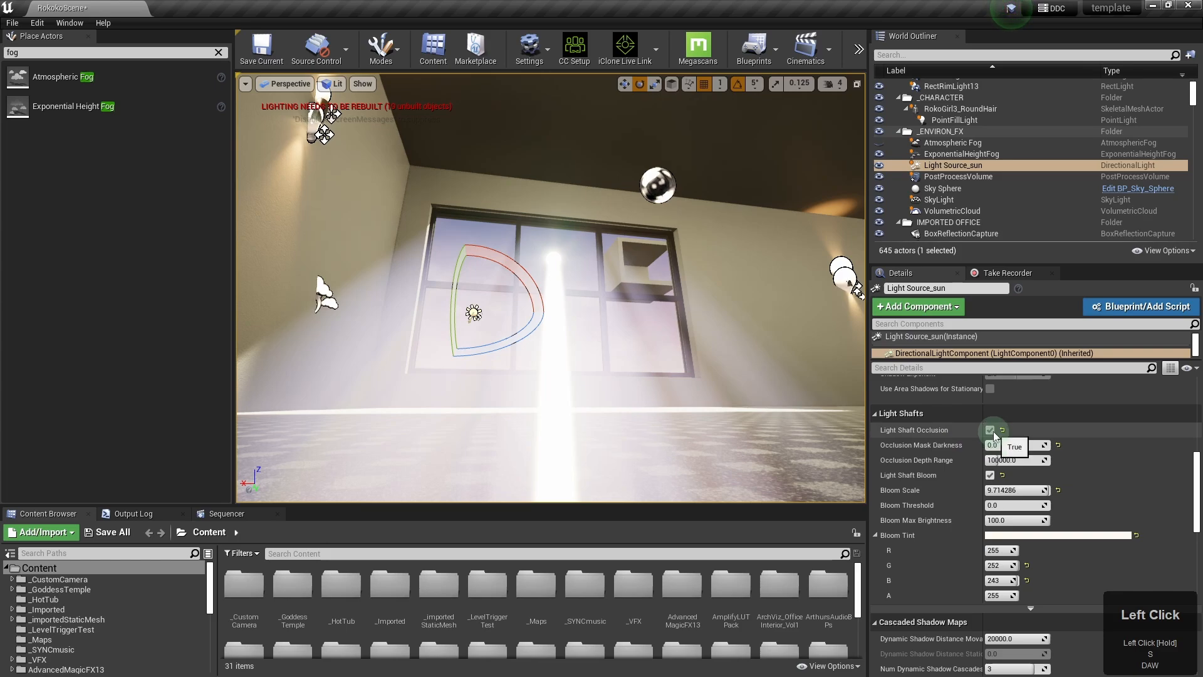
left_click(880, 154)
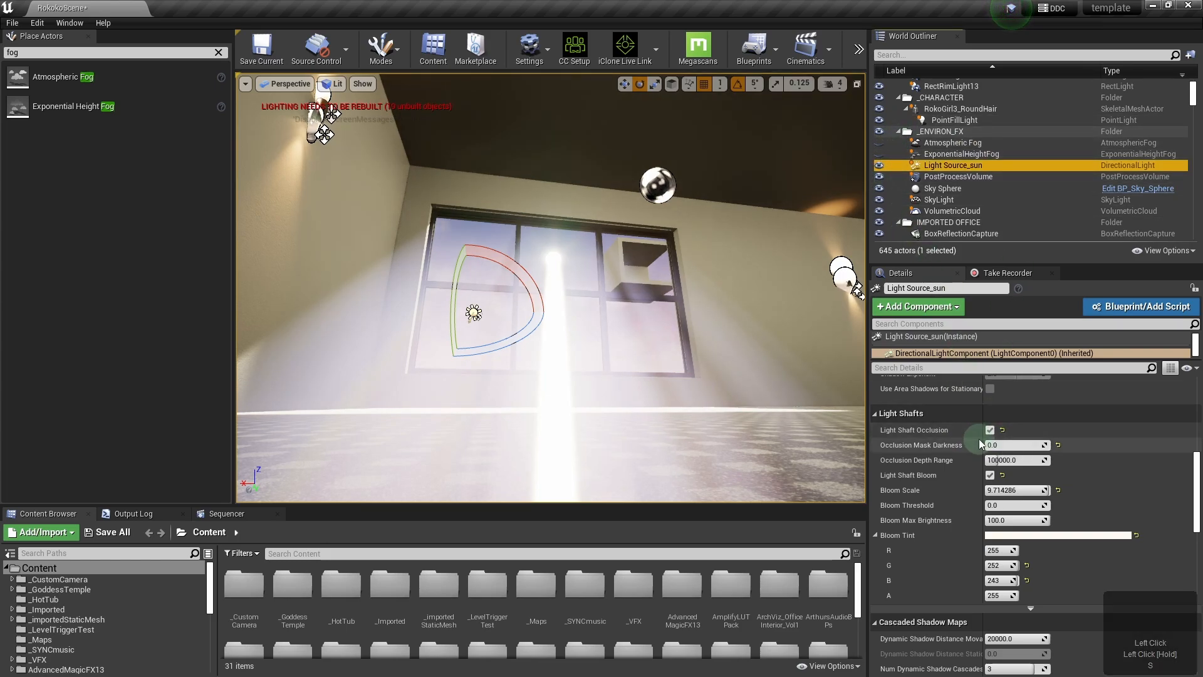
left_click(880, 166)
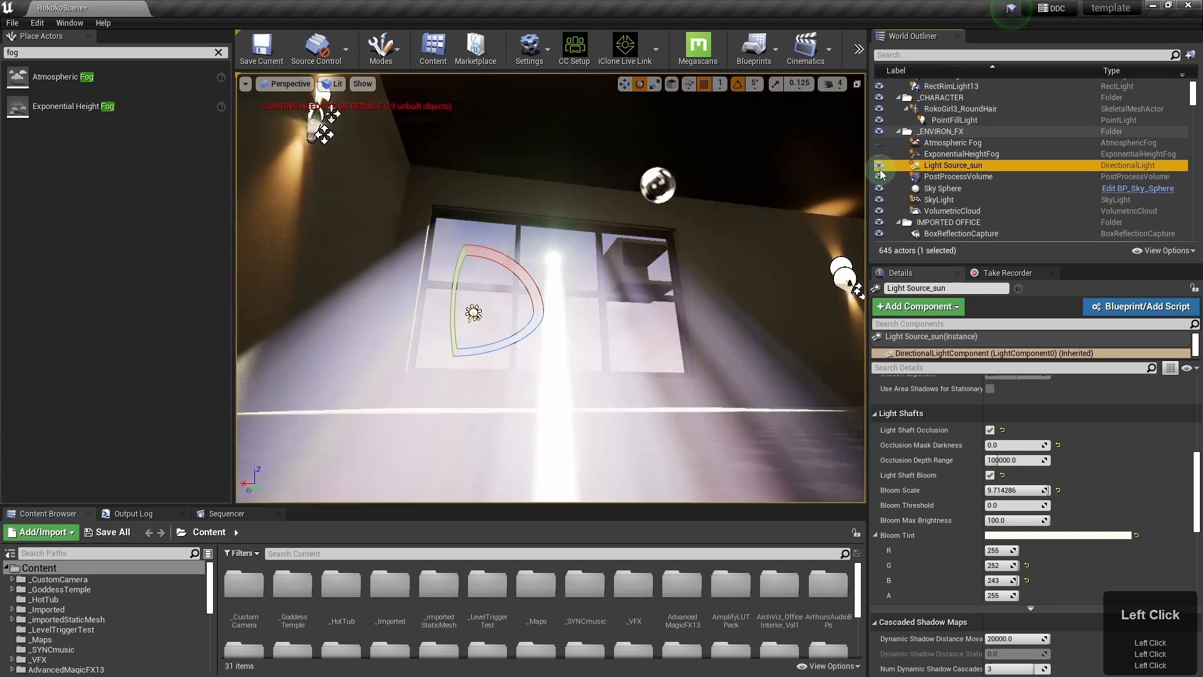
left_click(879, 166)
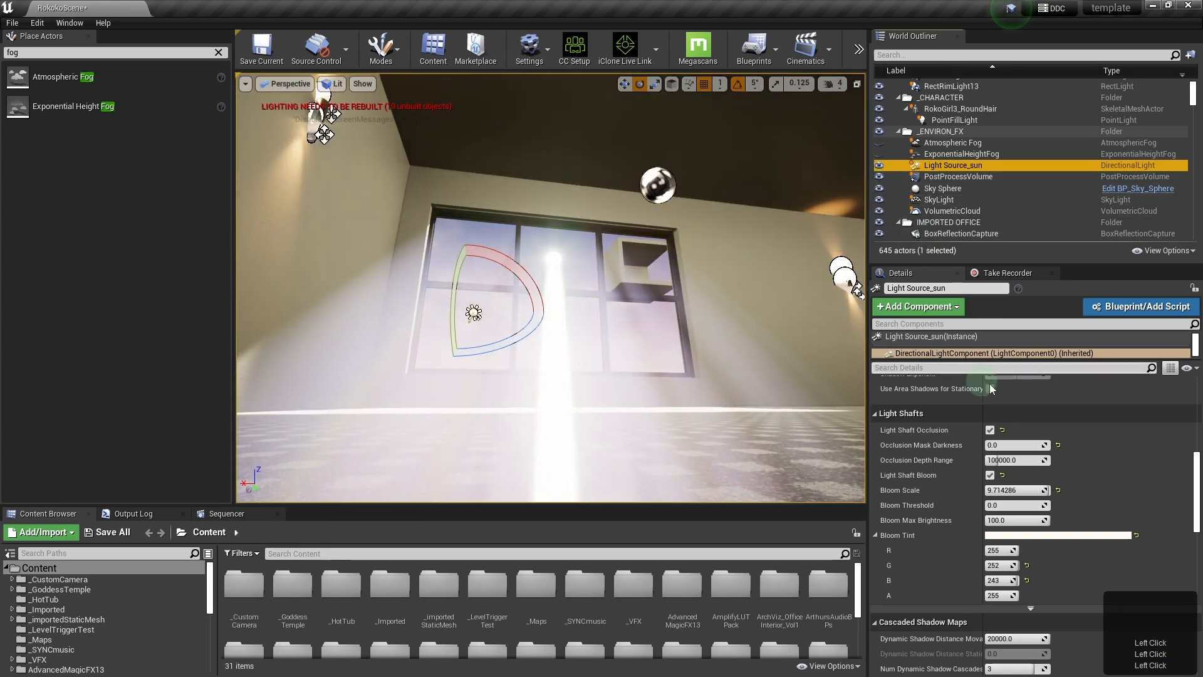
left_click(990, 475)
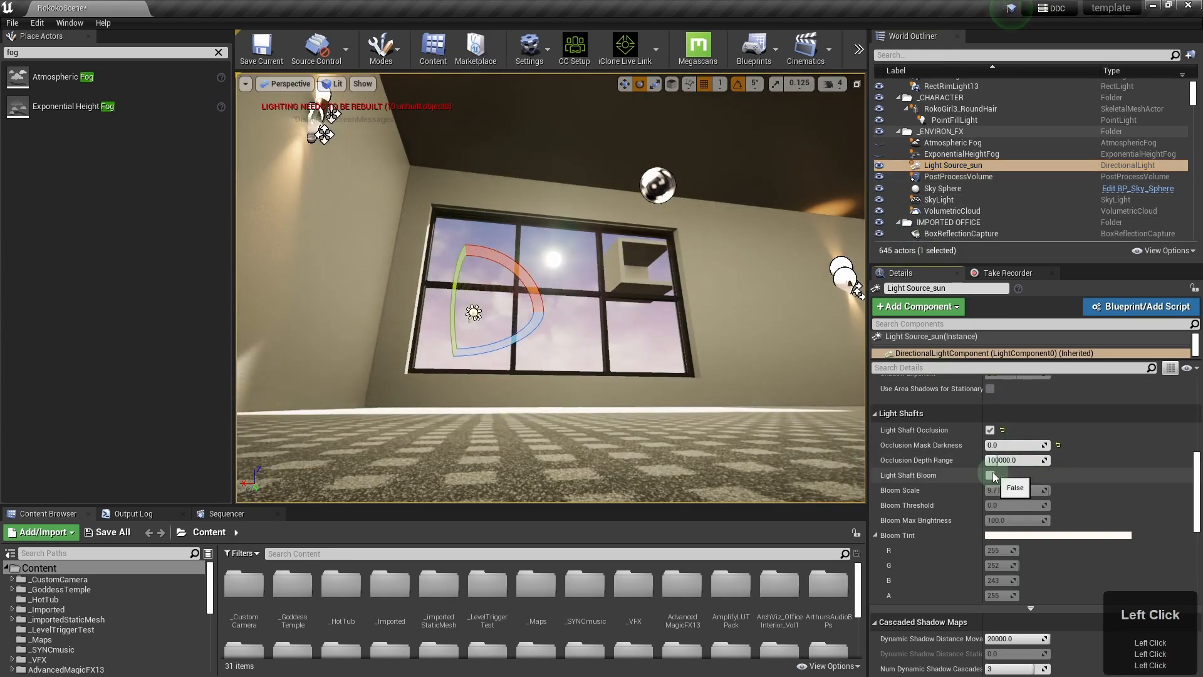
left_click(990, 475)
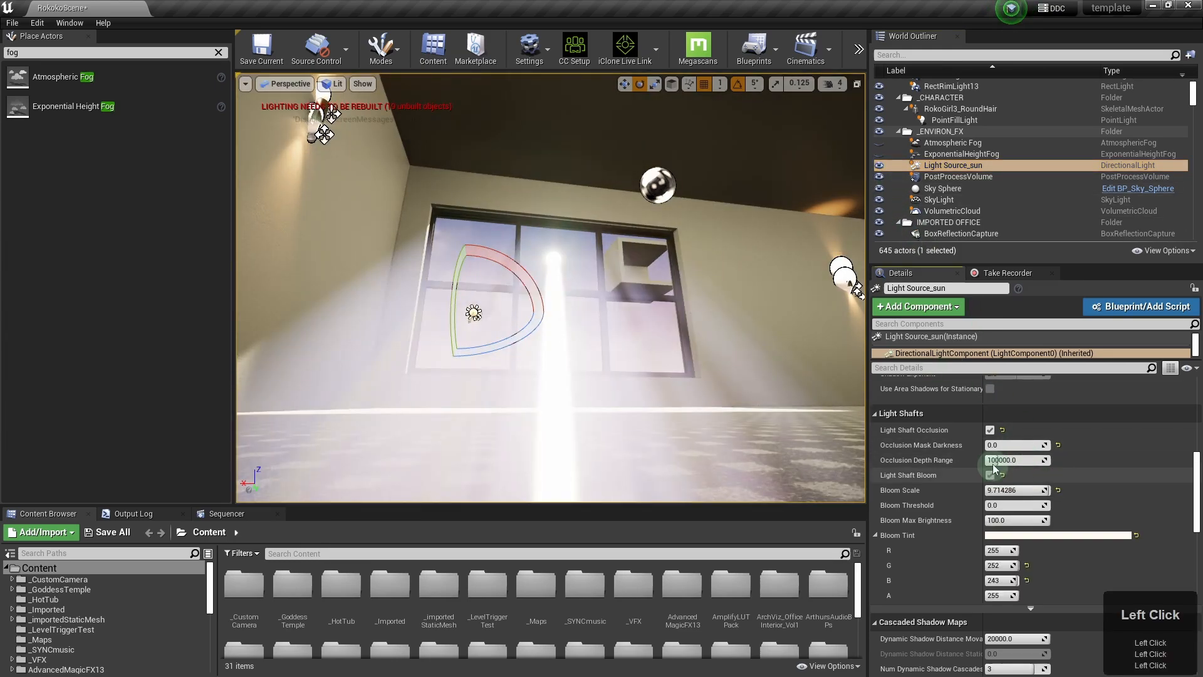
left_click(990, 430)
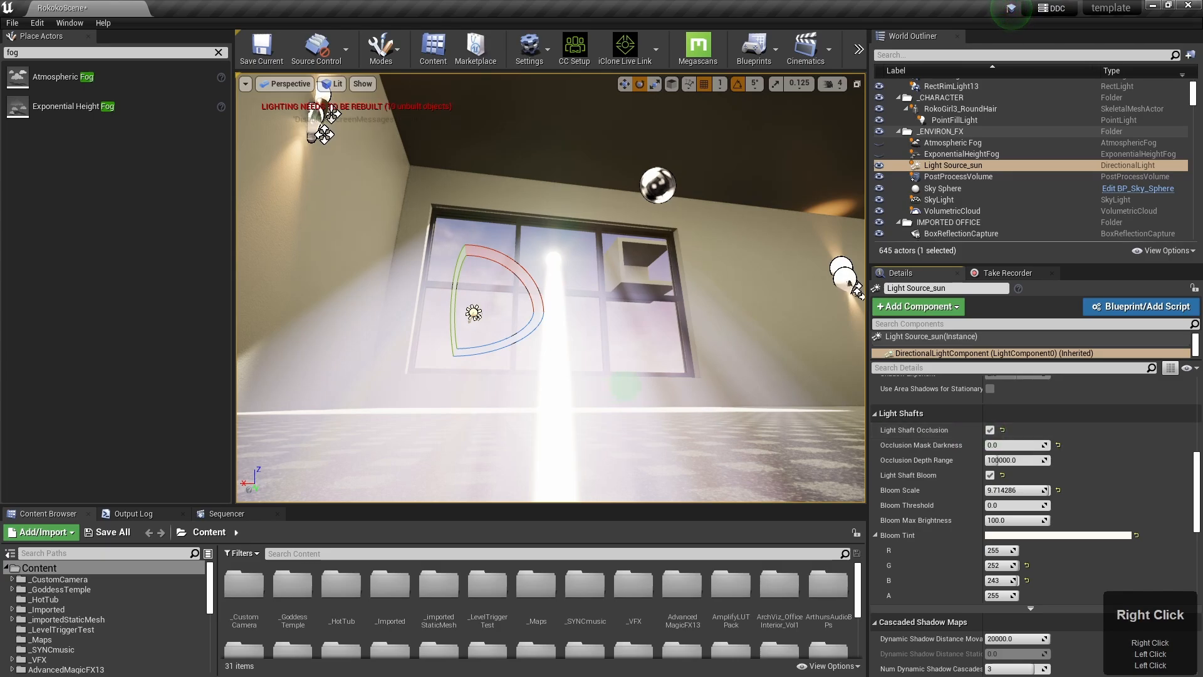
left_click_drag(626, 385, 627, 358)
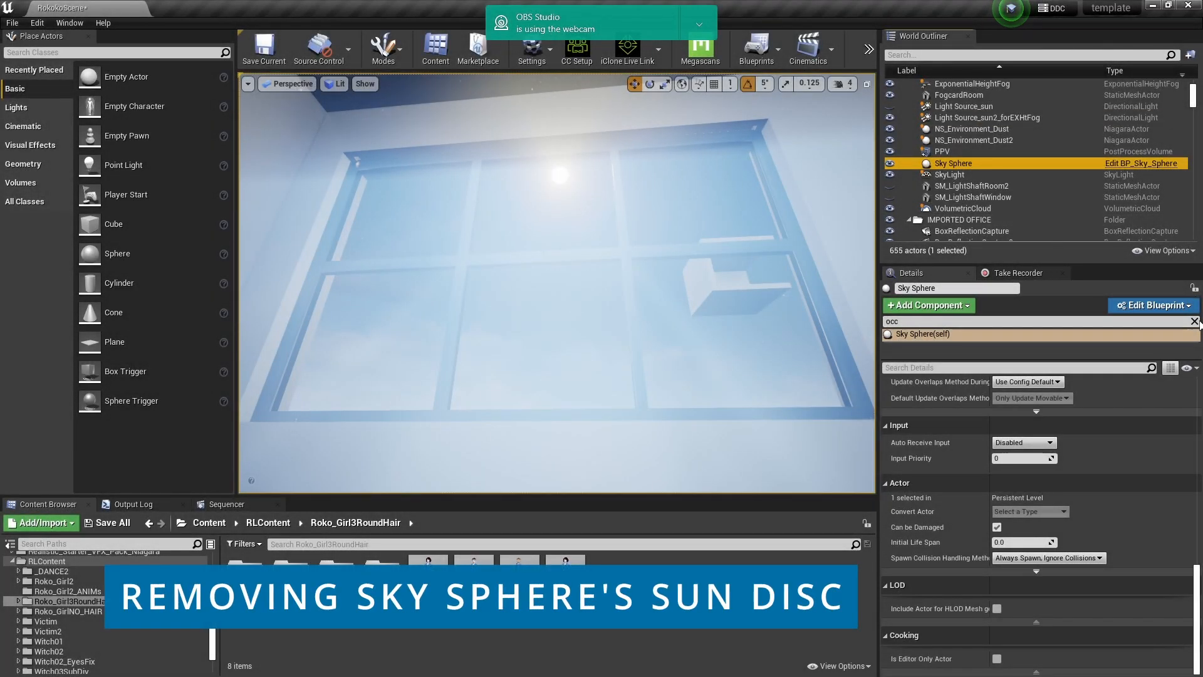
- Remove the Sky Sphere's sun disc by lowering its Sun Brightness to about -0.01
left_click(980, 336)
scroll(1086, 445, "up", 10)
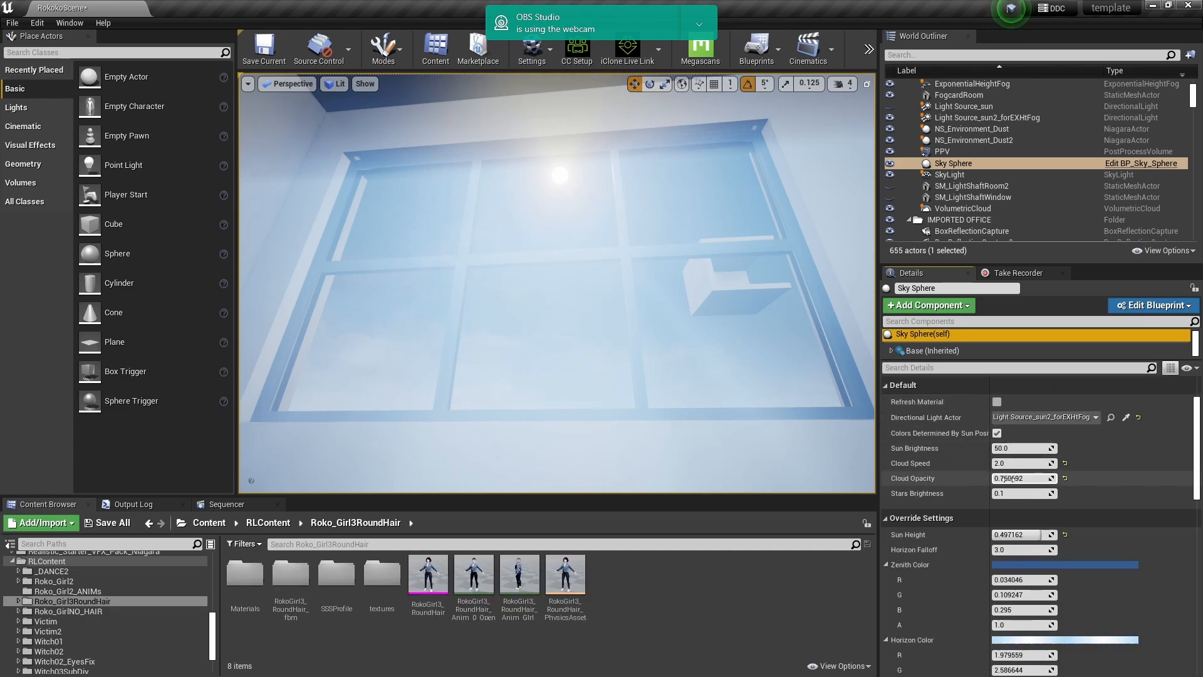
scroll(1004, 494, "up", 1)
left_click_drag(1013, 469, 1007, 469)
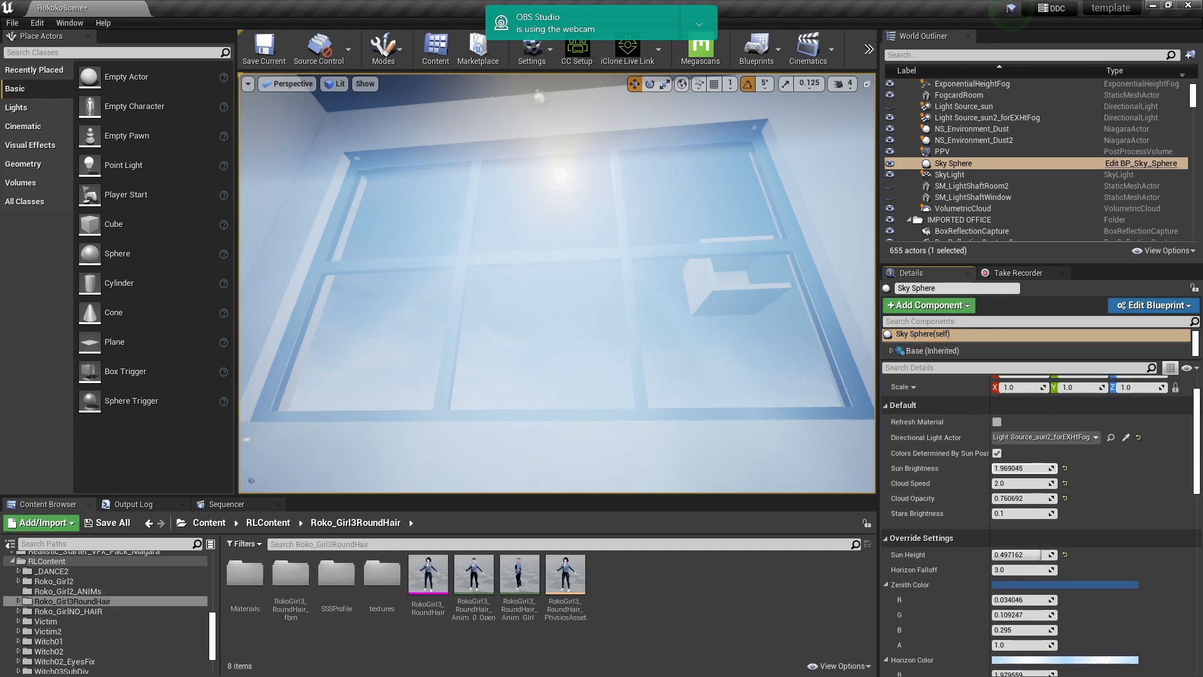
left_click_drag(1013, 469, 1017, 469)
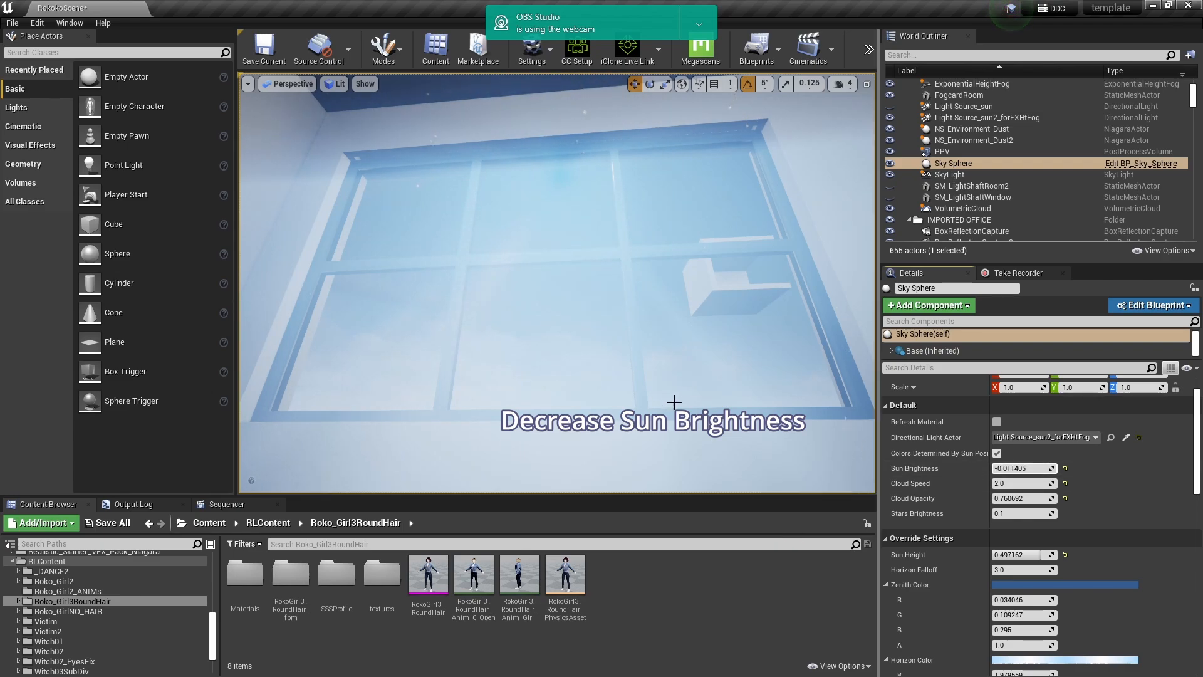
right_click_drag(677, 403, 674, 433)
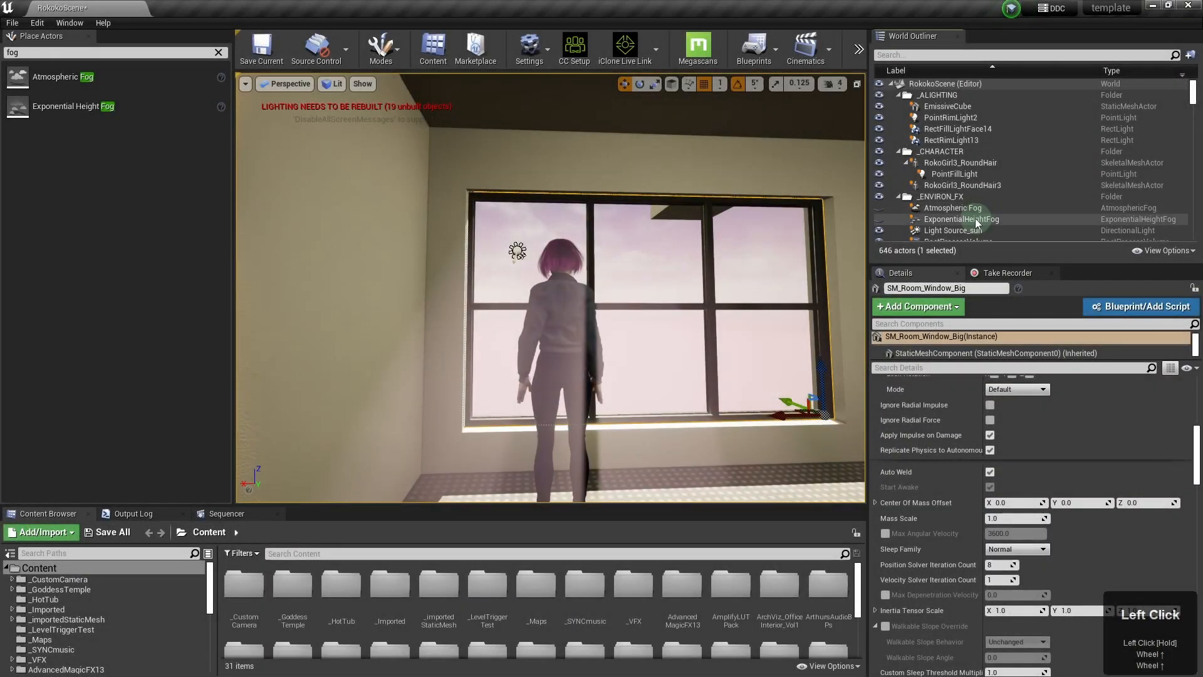
- Unhide the ExponentialHeightFog and set Light Source_sun's Volumetric Scattering Intensity to about 2.43
left_click(965, 230)
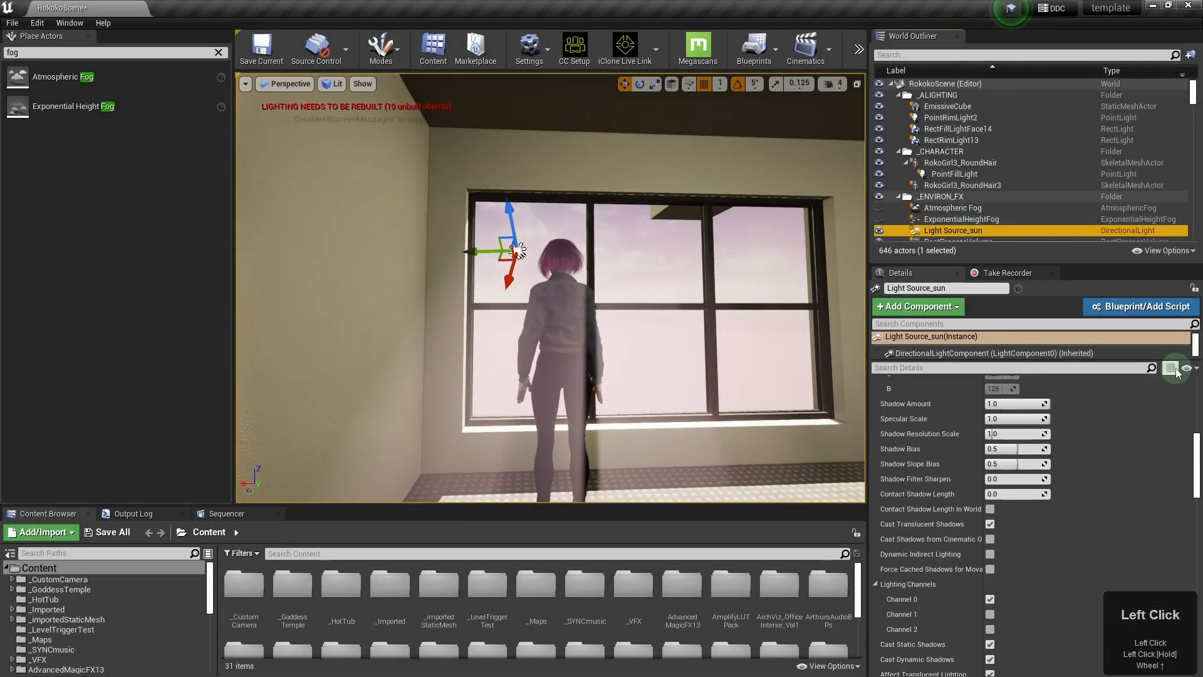
left_click_drag(1198, 438, 1199, 408)
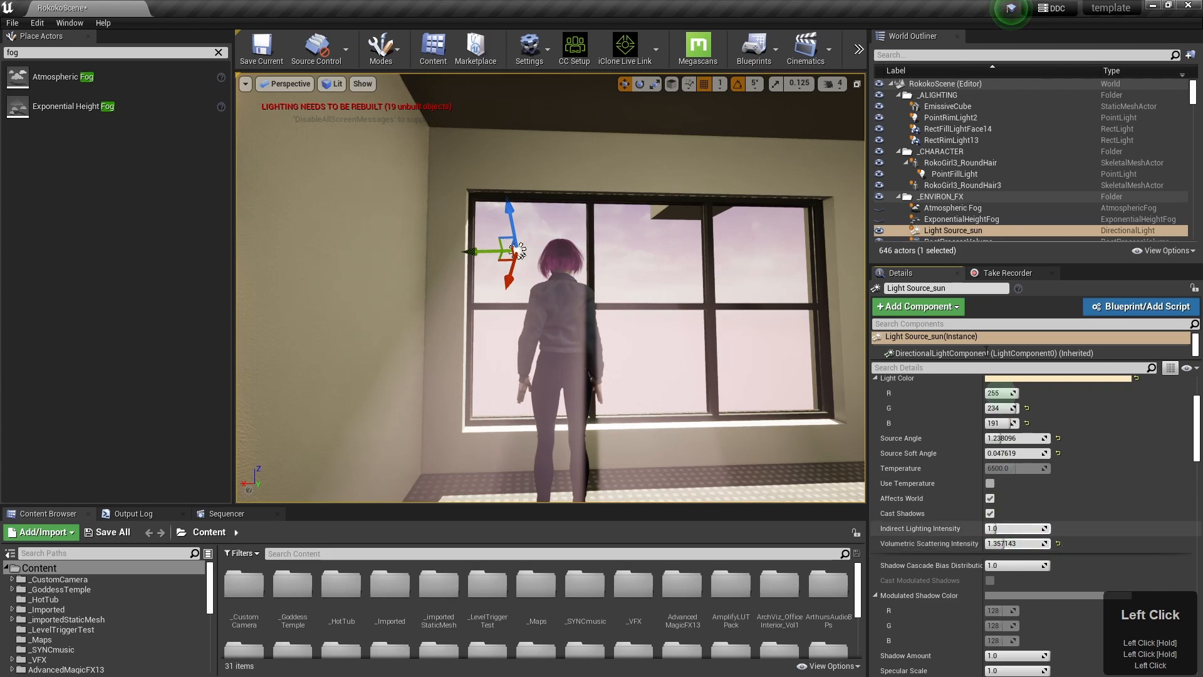
left_click(879, 219)
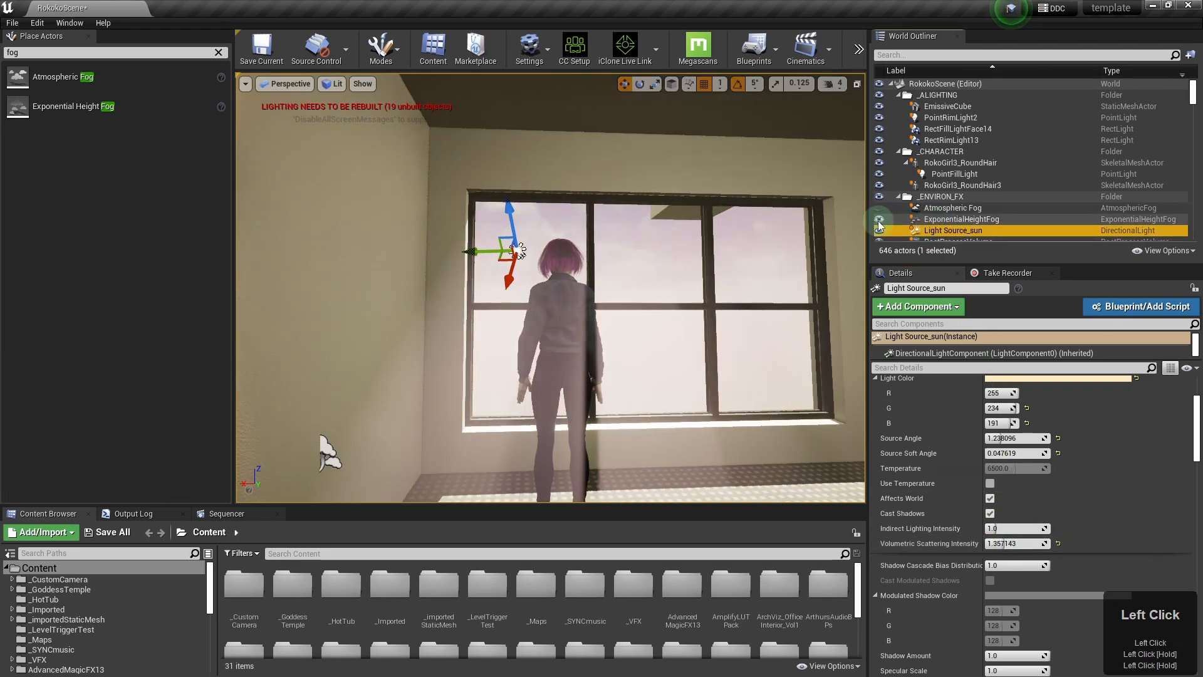
left_click_drag(1003, 544, 1045, 544)
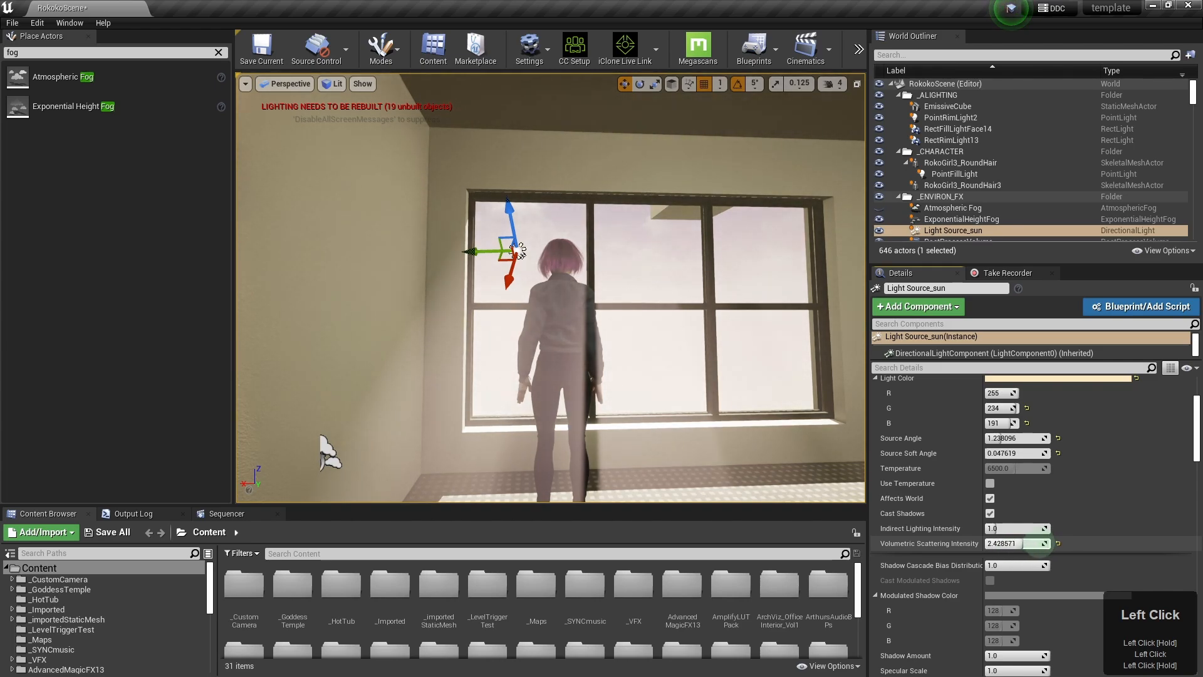
- Hide the ExponentialHeightFog and set Light Source_sun's Bloom Scale to 10, Bloom Threshold to about 0.11 and Bloom Max Brightness to about 3.09
left_click(880, 219)
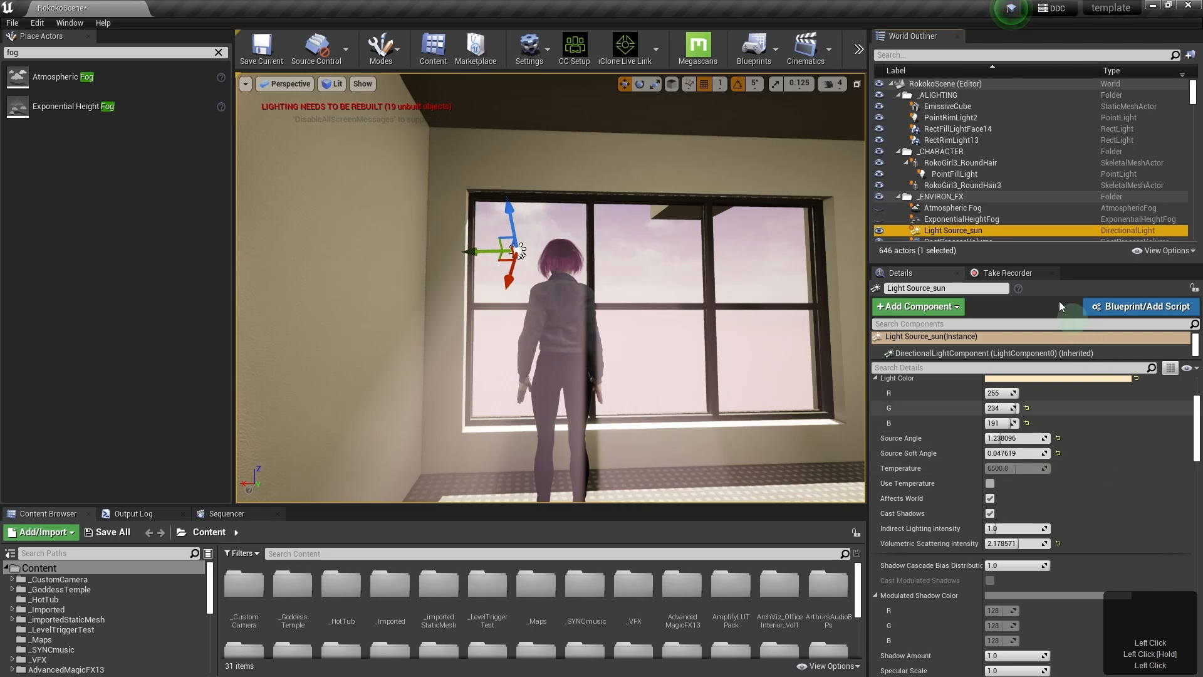
scroll(974, 548, "down", 5)
scroll(973, 548, "down", 4)
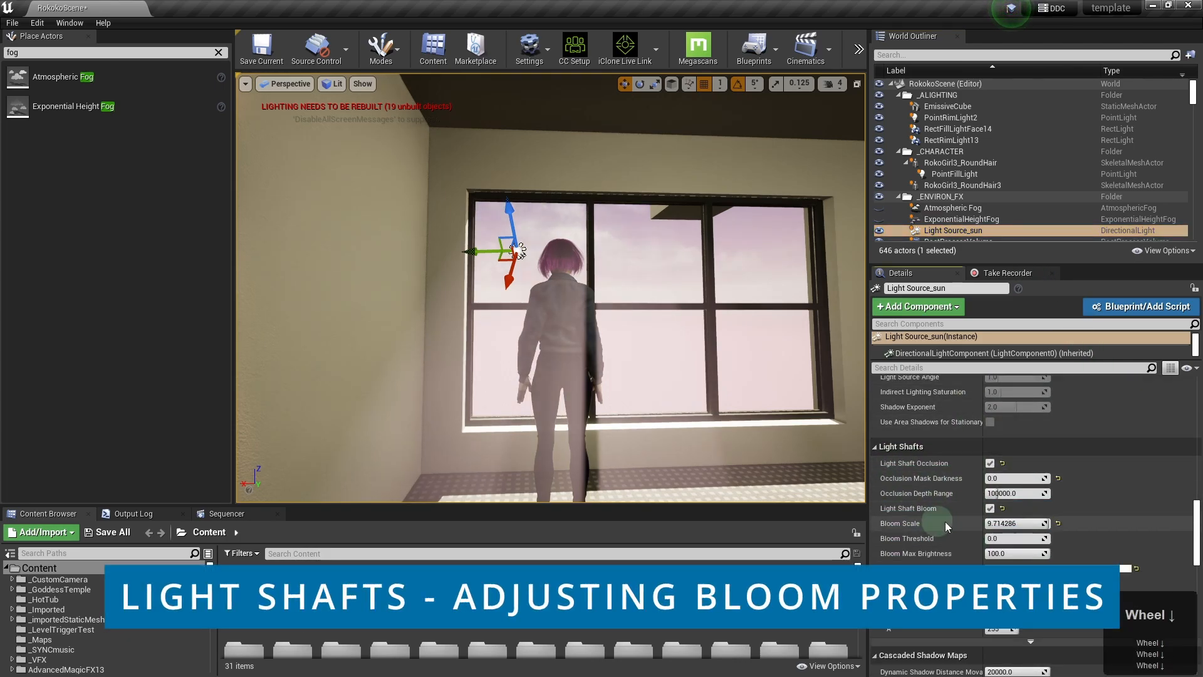
mouse_move(1040, 523)
left_mouse_down()
mouse_move(1006, 523)
mouse_move(1037, 521)
left_mouse_up()
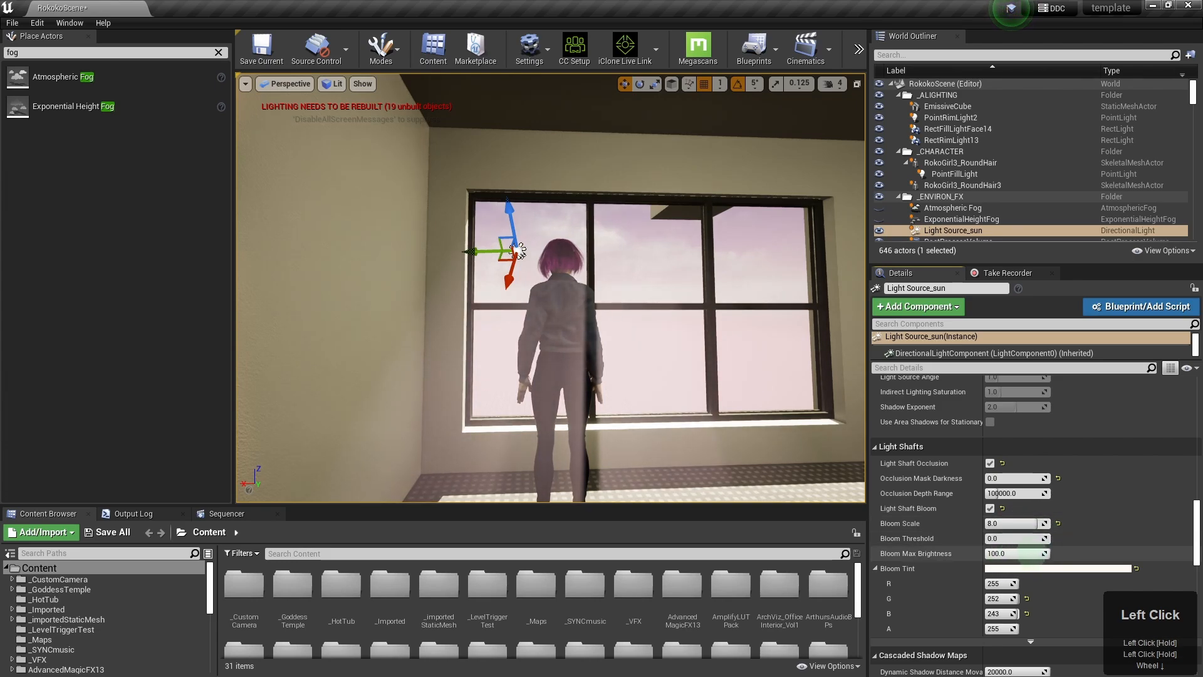
left_click_drag(1018, 553, 967, 557)
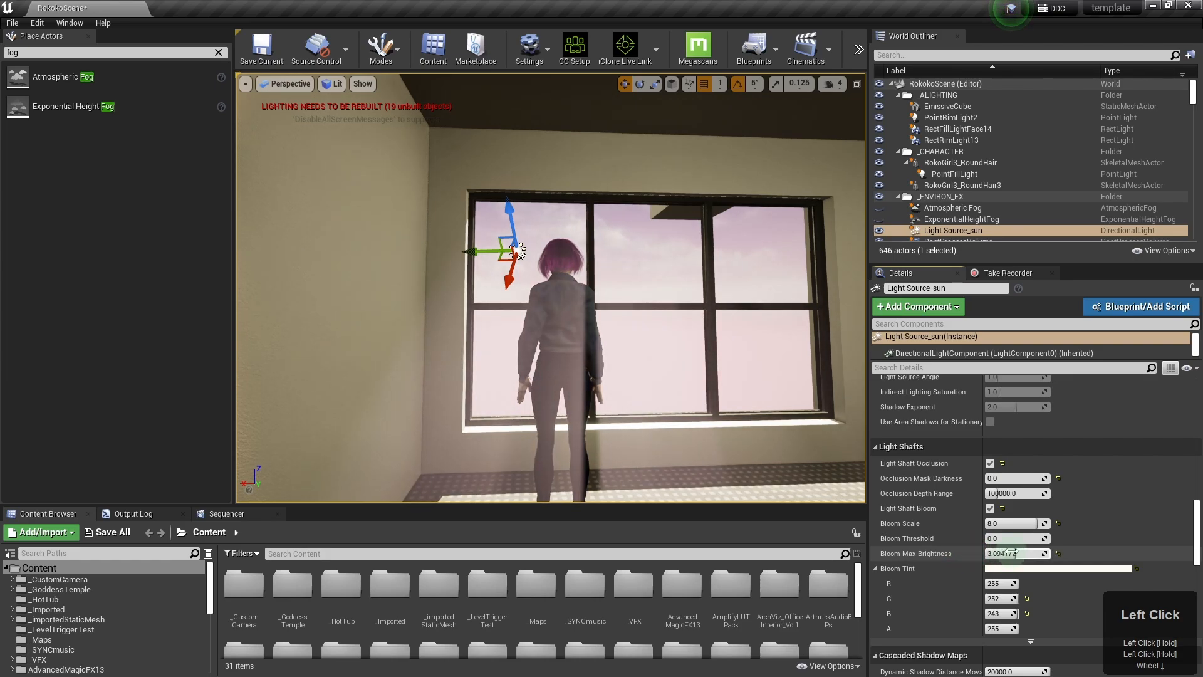
left_click(1042, 538)
left_click_drag(980, 538, 1030, 523)
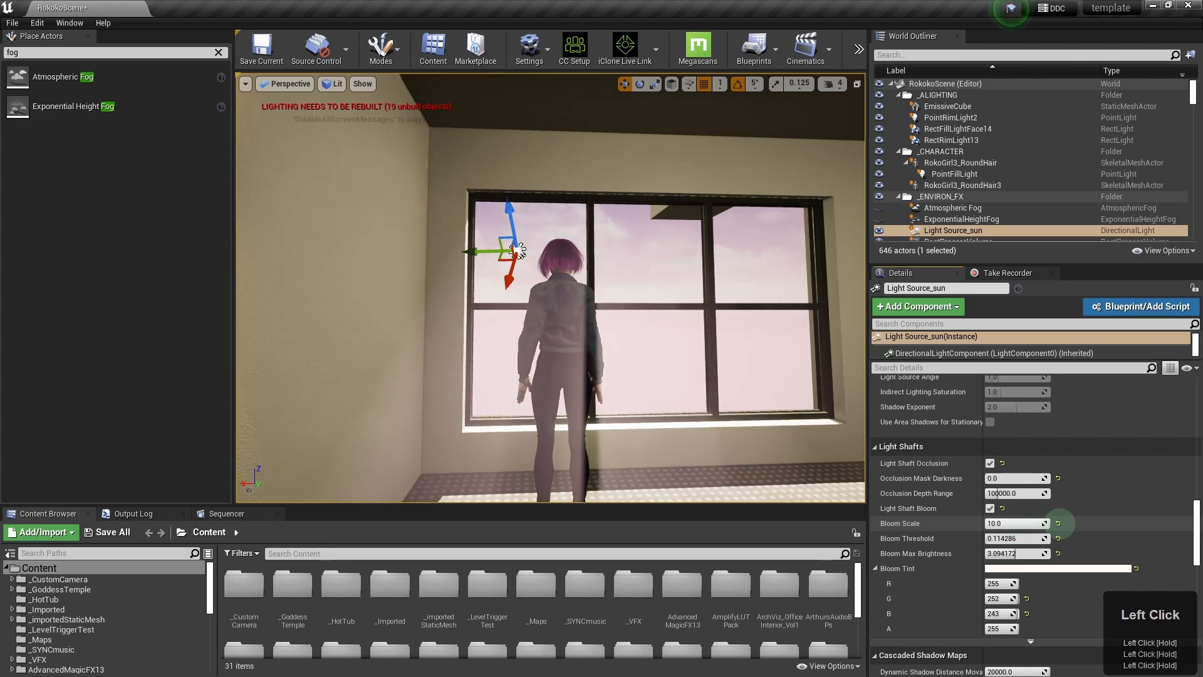
- Examine the adjusted light shafts around the character from beside the window and from the saved low camera view
right_click_drag(705, 408, 693, 410)
left_click_drag(706, 410, 745, 414)
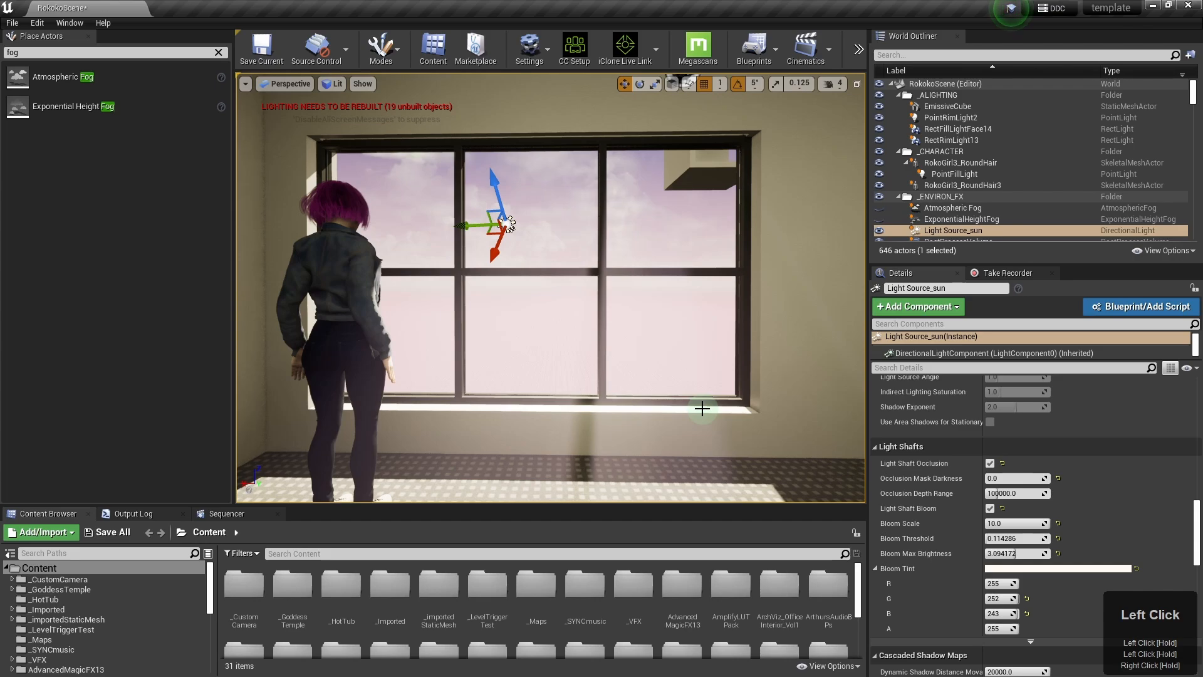
key("1")
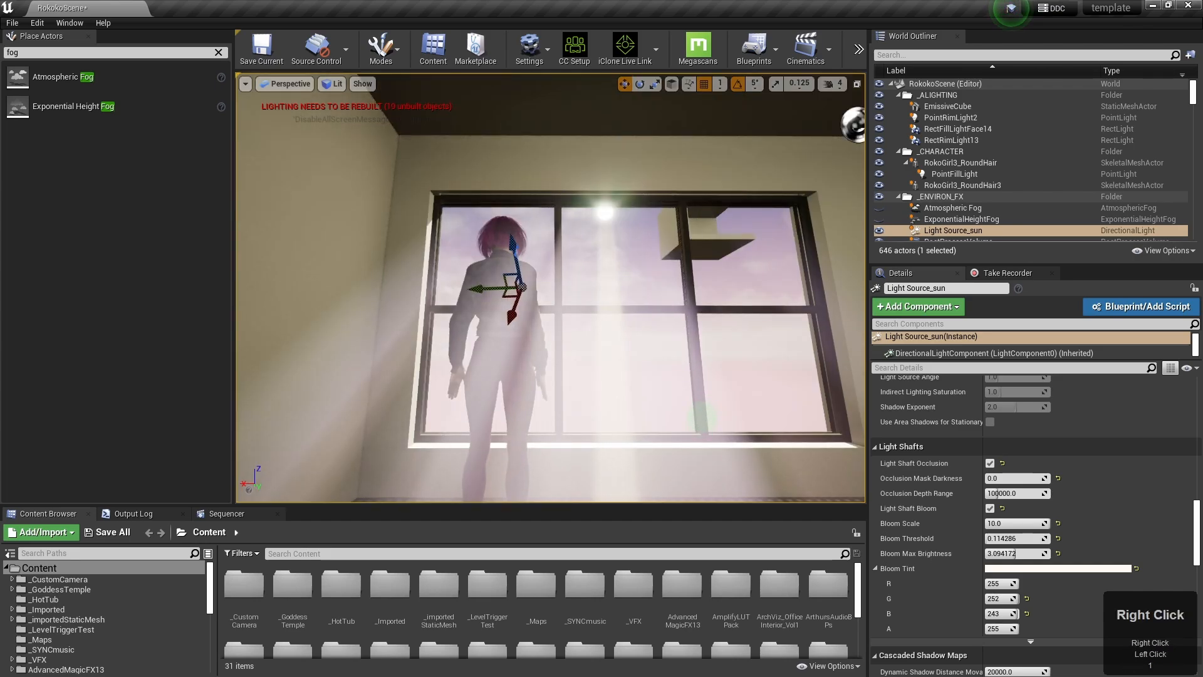
right_click_drag(525, 295, 525, 294)
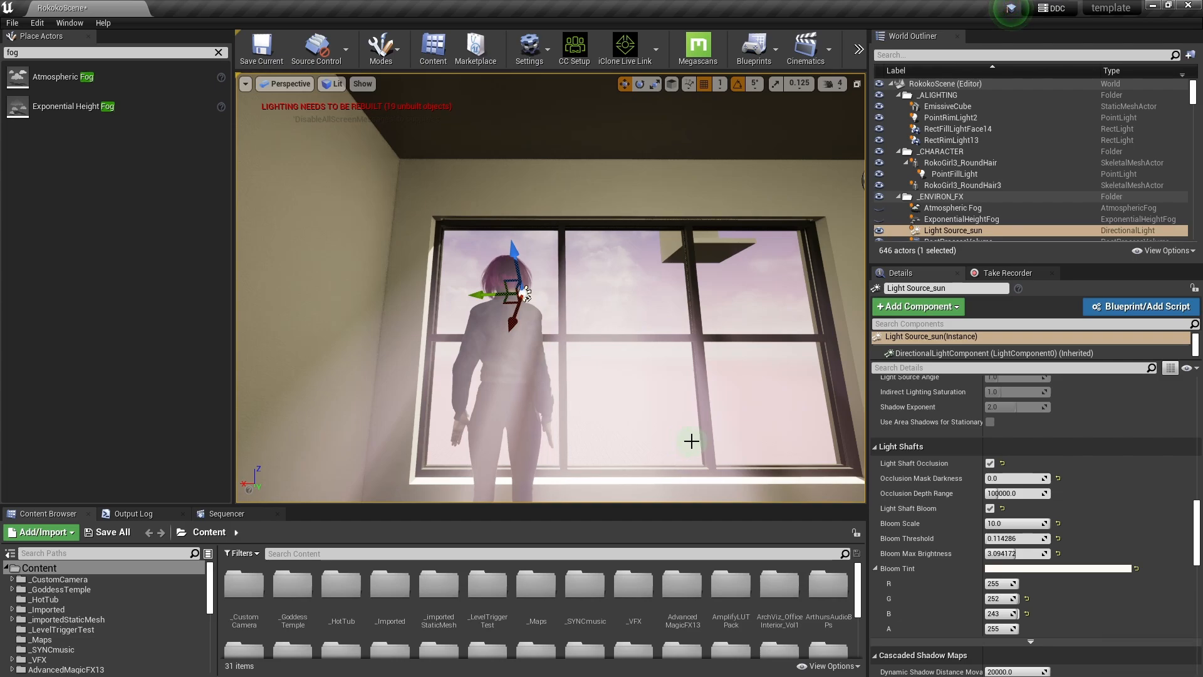
- Hide the editor overlays in the viewport and duplicate Light Source_sun in the _ENVIRON_FX folder
left_click(961, 185)
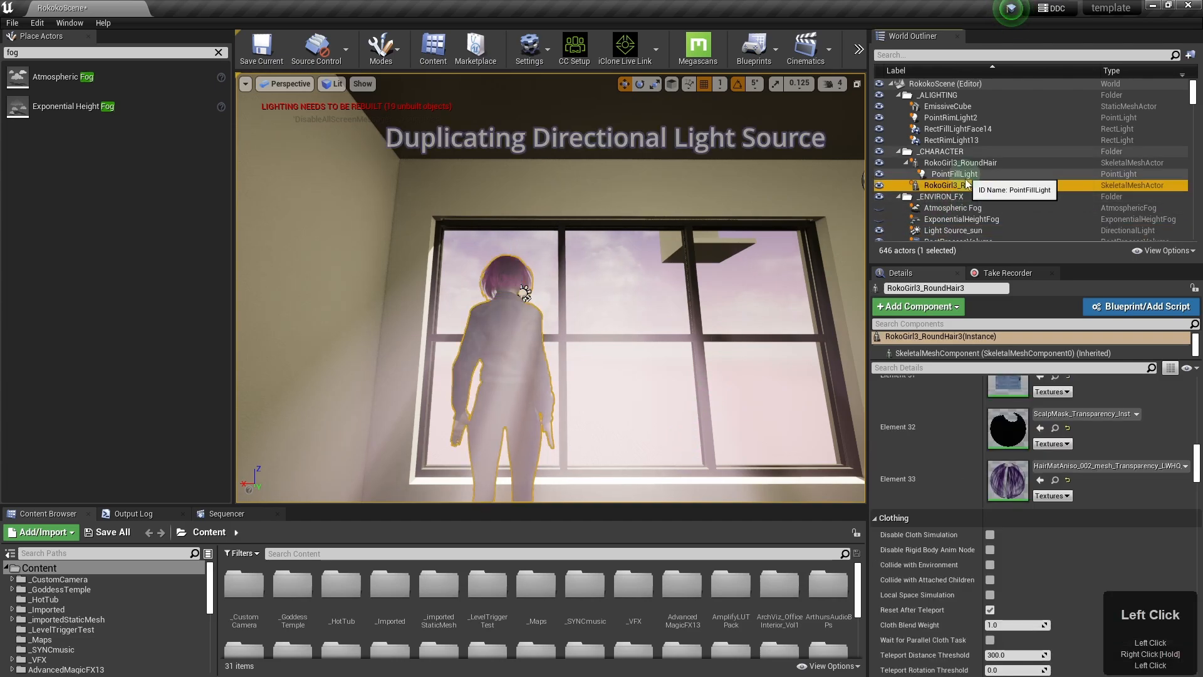
key("g")
key("g")
scroll(957, 191, "down", 2)
left_click(957, 191)
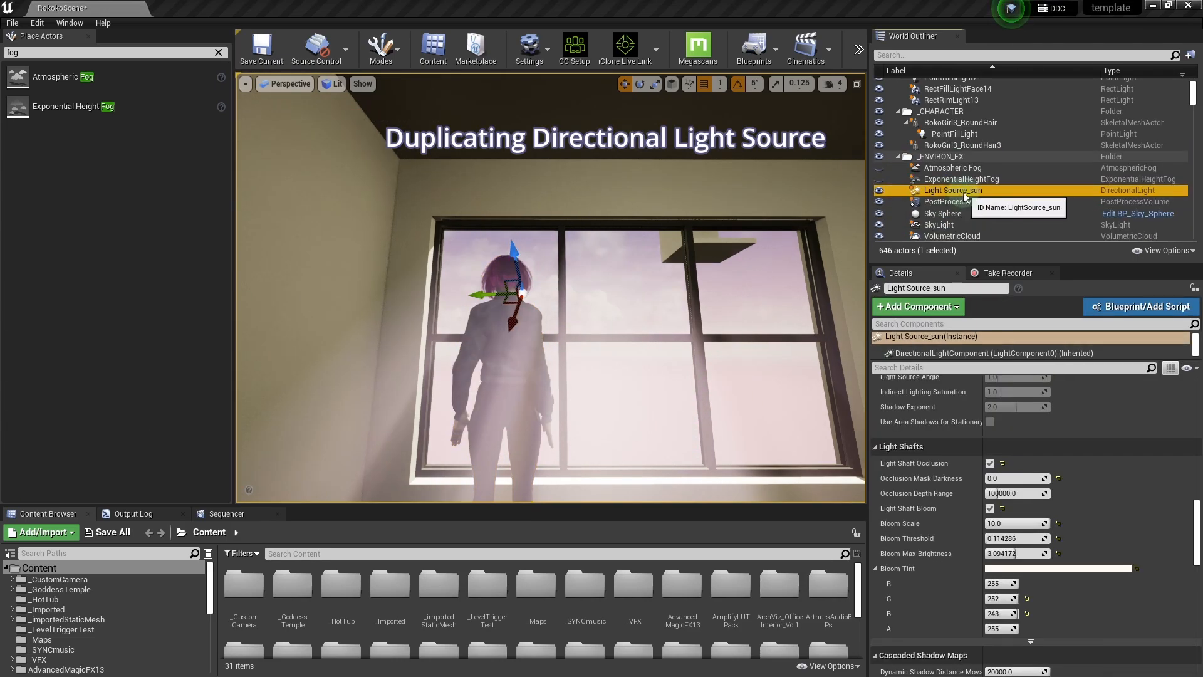
right_click(957, 191)
left_click(959, 191)
key("ctrl+w")
- Hide the original Light Source_sun and rename its duplicate as Light Source_sun2_forEXHtFog
left_click(881, 201)
left_click(937, 146)
left_click(959, 201)
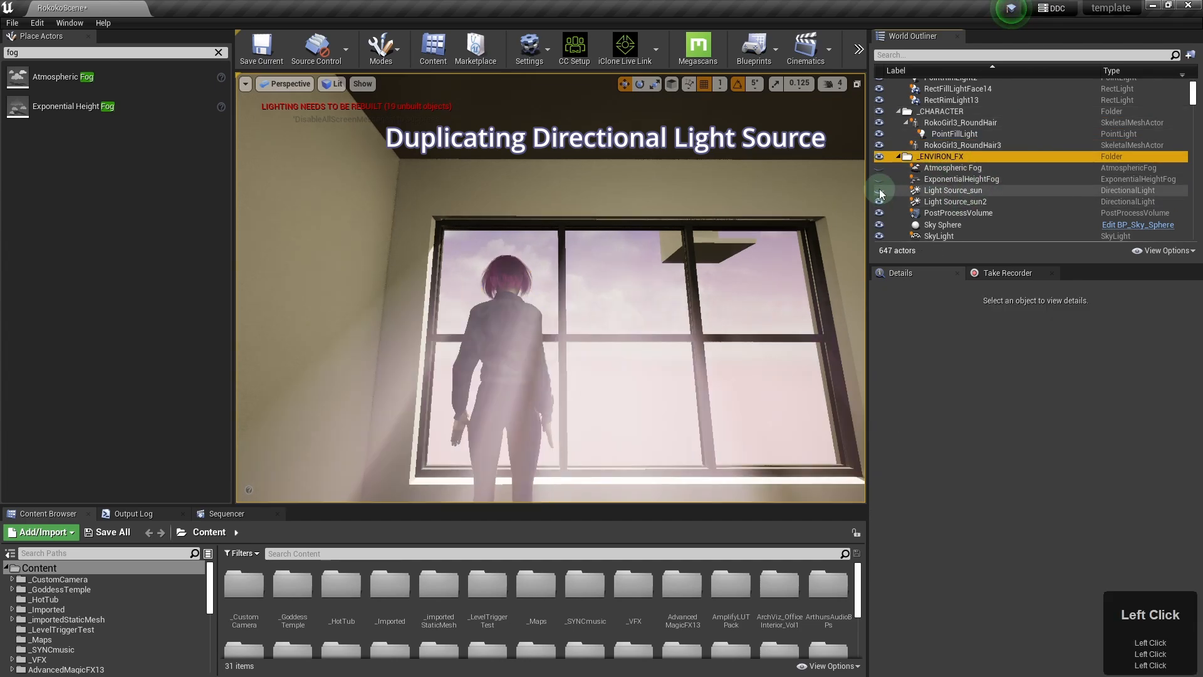
left_click(978, 202)
type("HtFog")
key("Return")
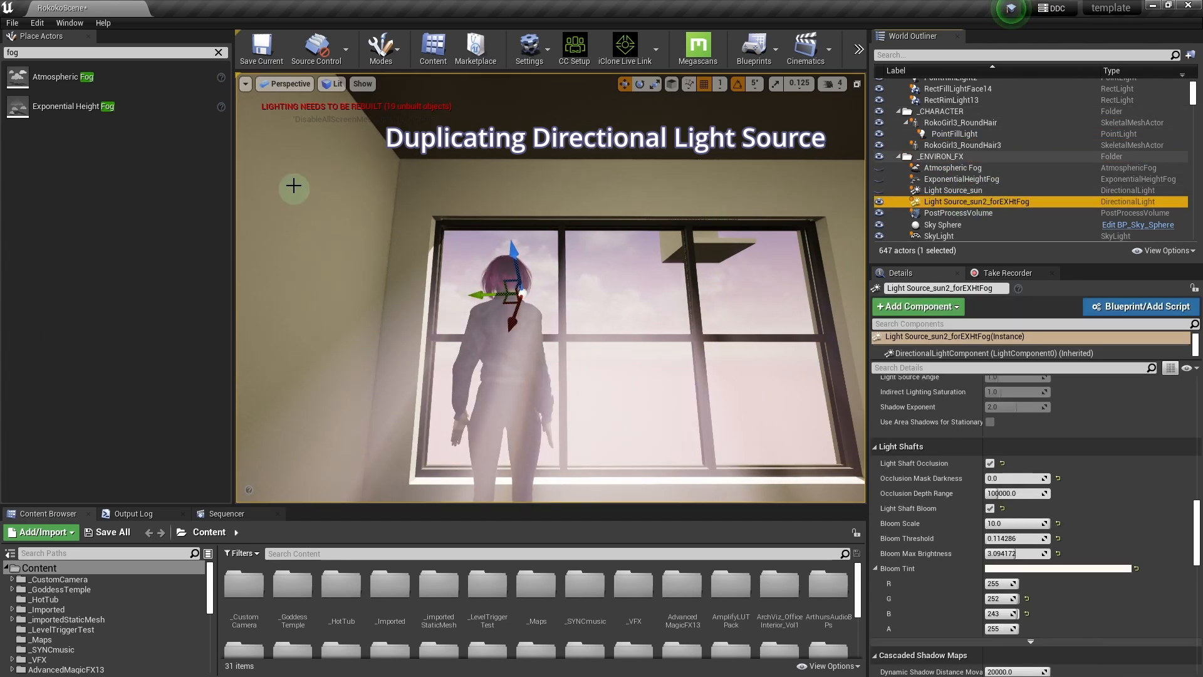
- Unhide the ExponentialHeightFog and set Light Source_sun2_forEXHtFog's Volumetric Scattering Intensity to about 3.21
left_click(962, 179)
left_click(879, 179)
left_click(985, 201)
scroll(1065, 401, "up", 8)
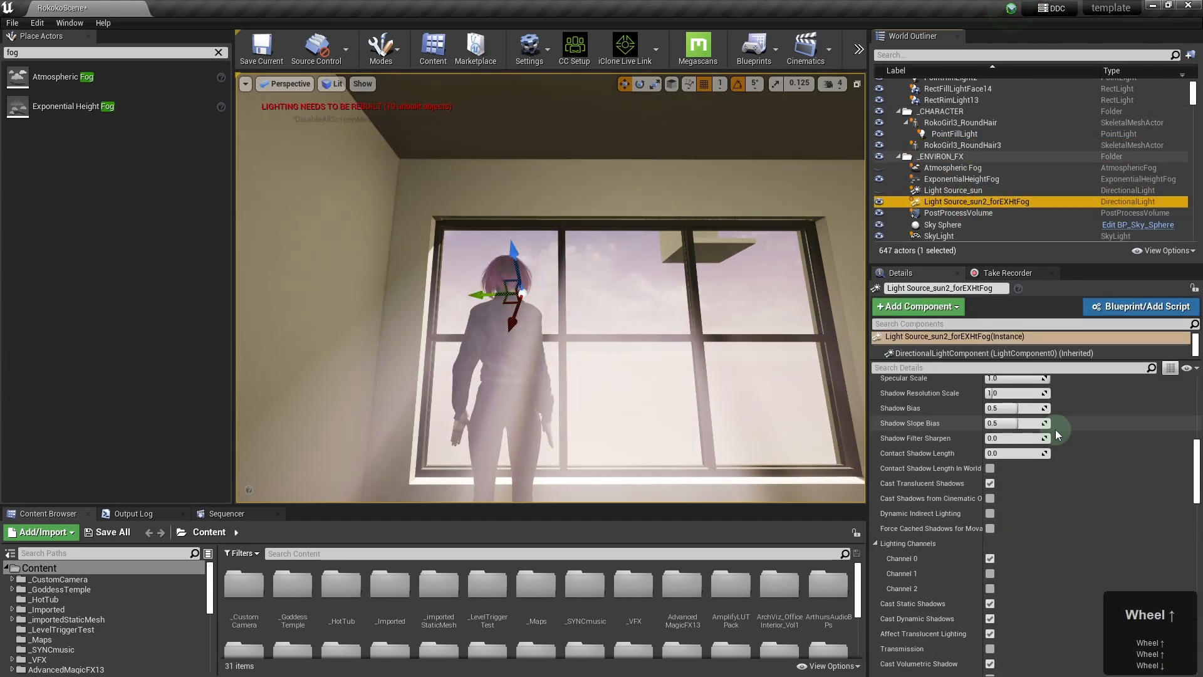
left_click_drag(1002, 492, 1016, 492)
left_click_drag(1196, 454, 1197, 421)
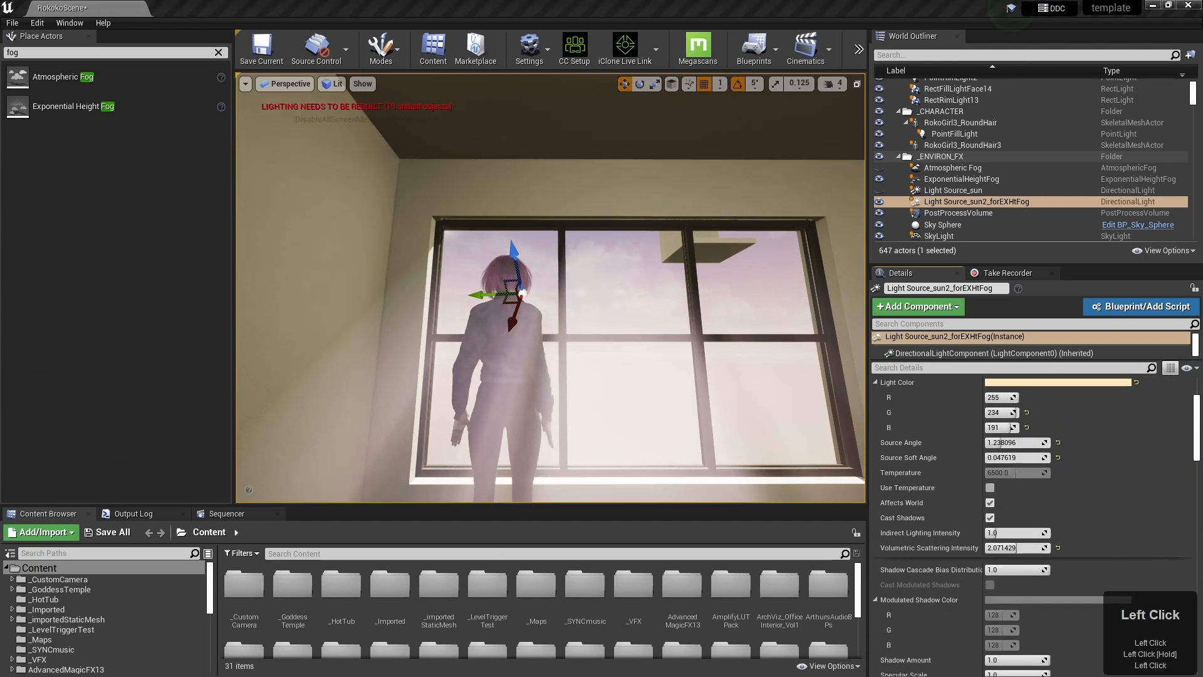
- Compare Light Source_sun2_forEXHtFog with Light Shaft Occlusion on and off, and leave the occlusion disabled
scroll(1053, 534, "down", 10)
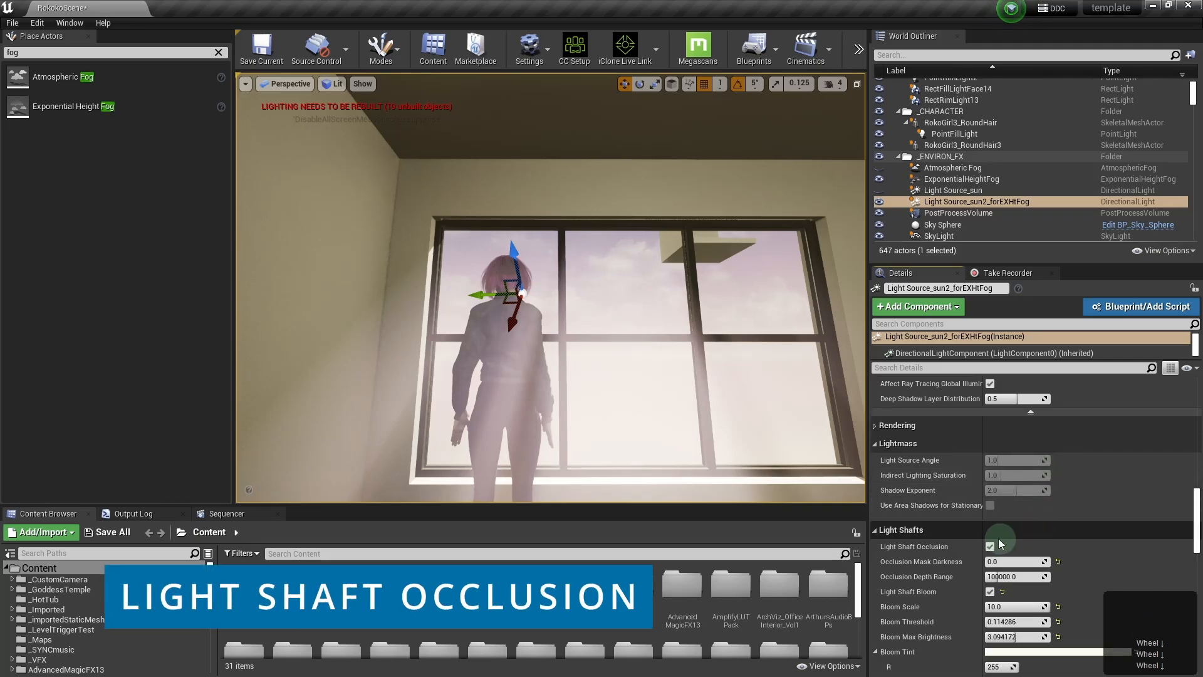
left_click(991, 548)
left_click(990, 547)
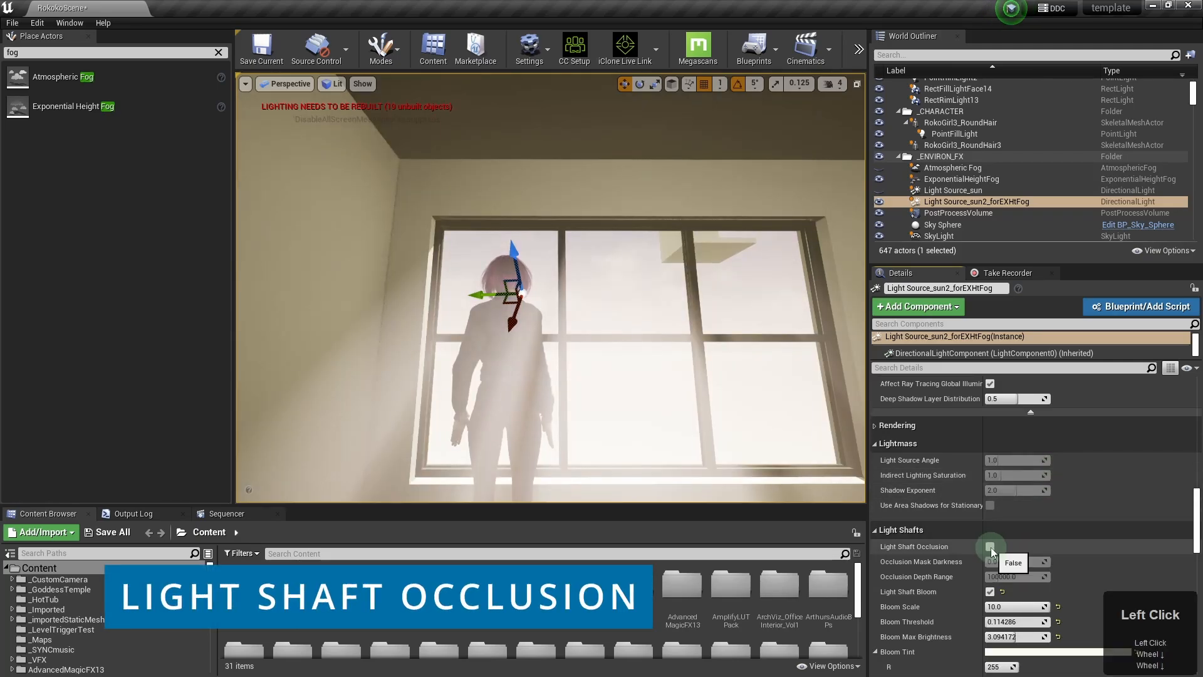
left_click(990, 547)
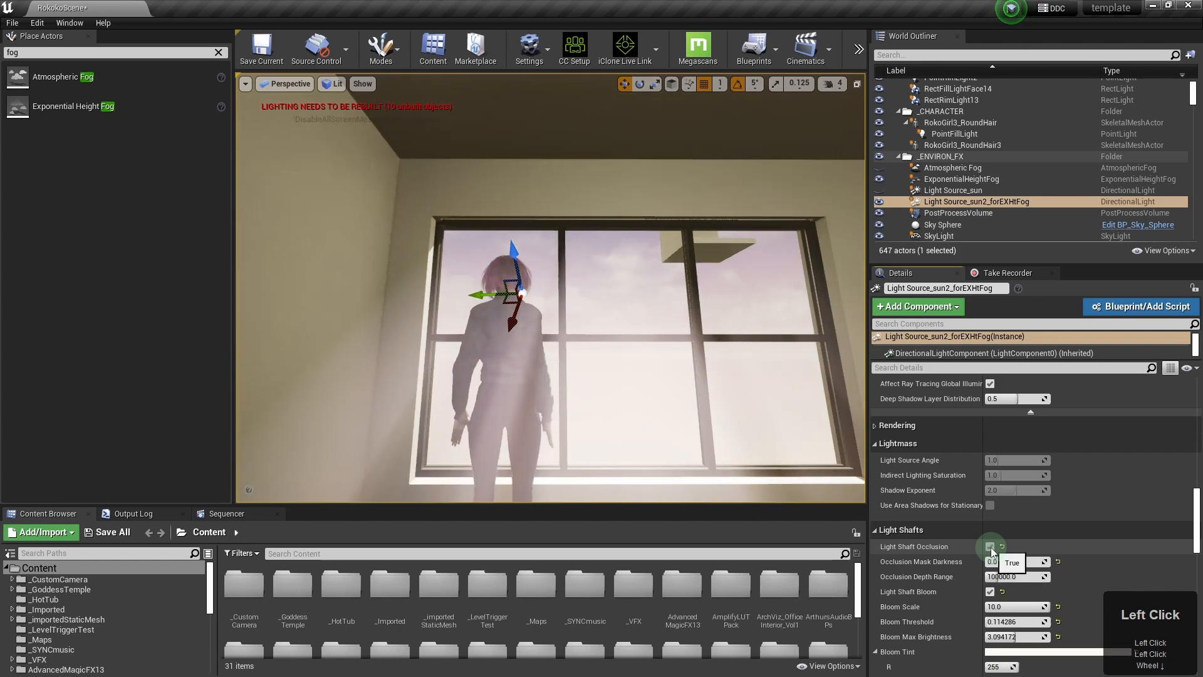
left_click(990, 547)
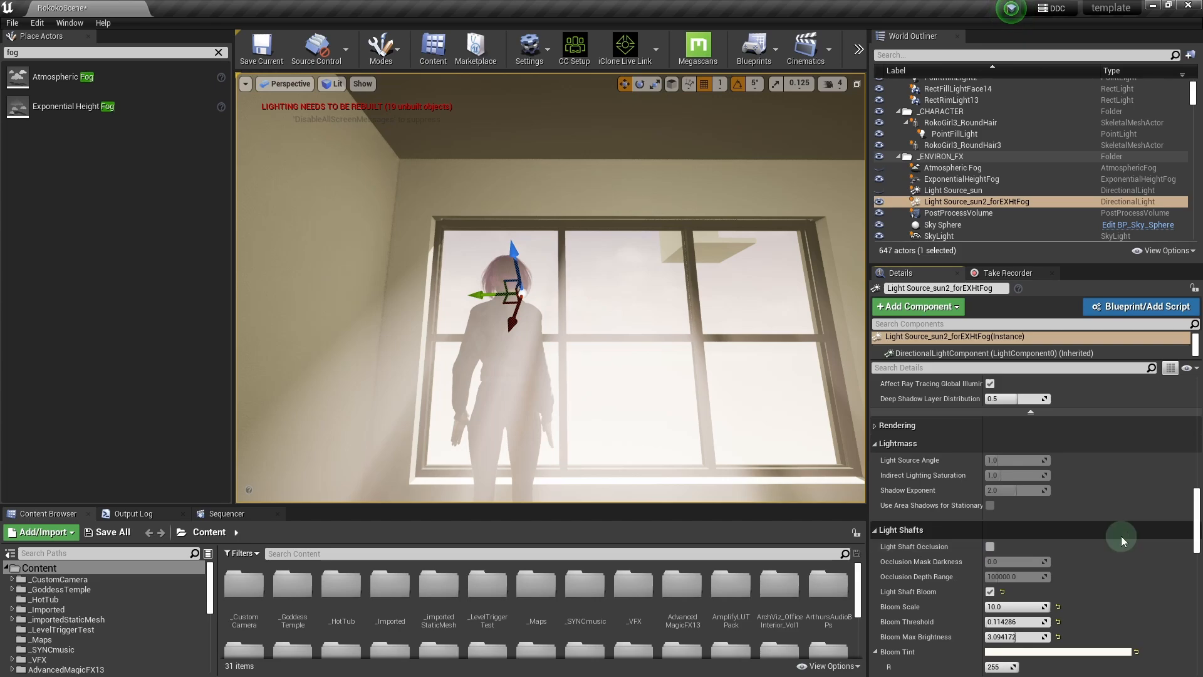
- Find the PostProcessVolume's Lens Flares settings and raise their Intensity to about 8.92 while viewing the sun through the window
left_click(879, 201)
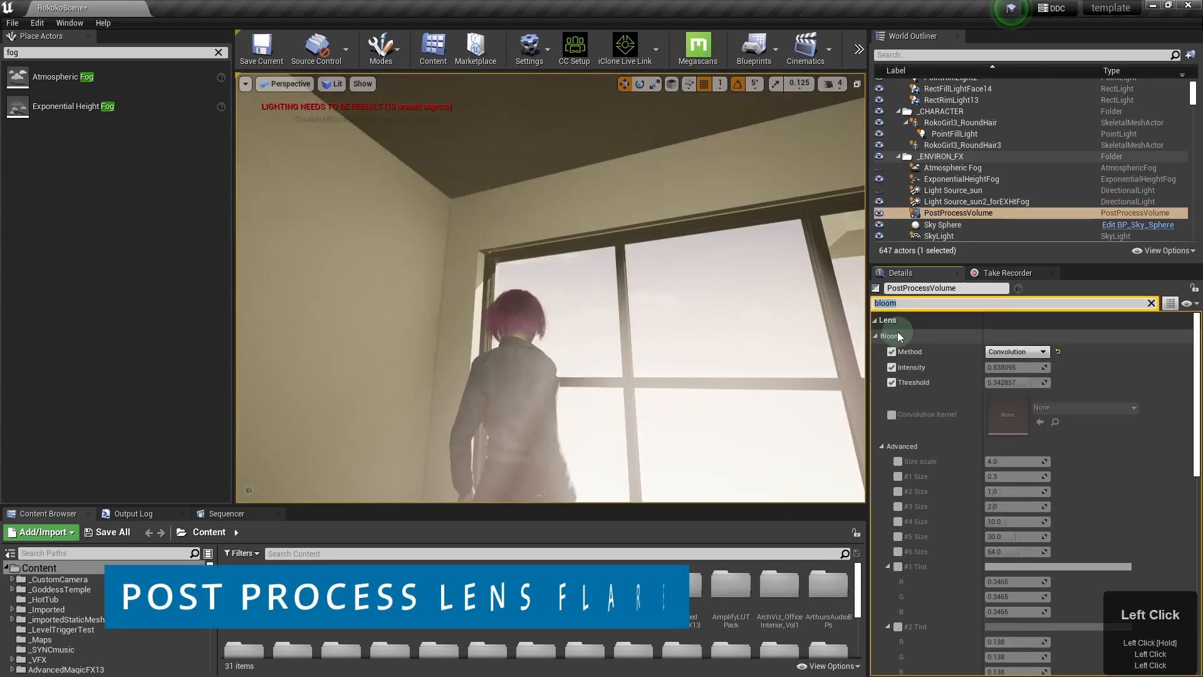
type("ns fl")
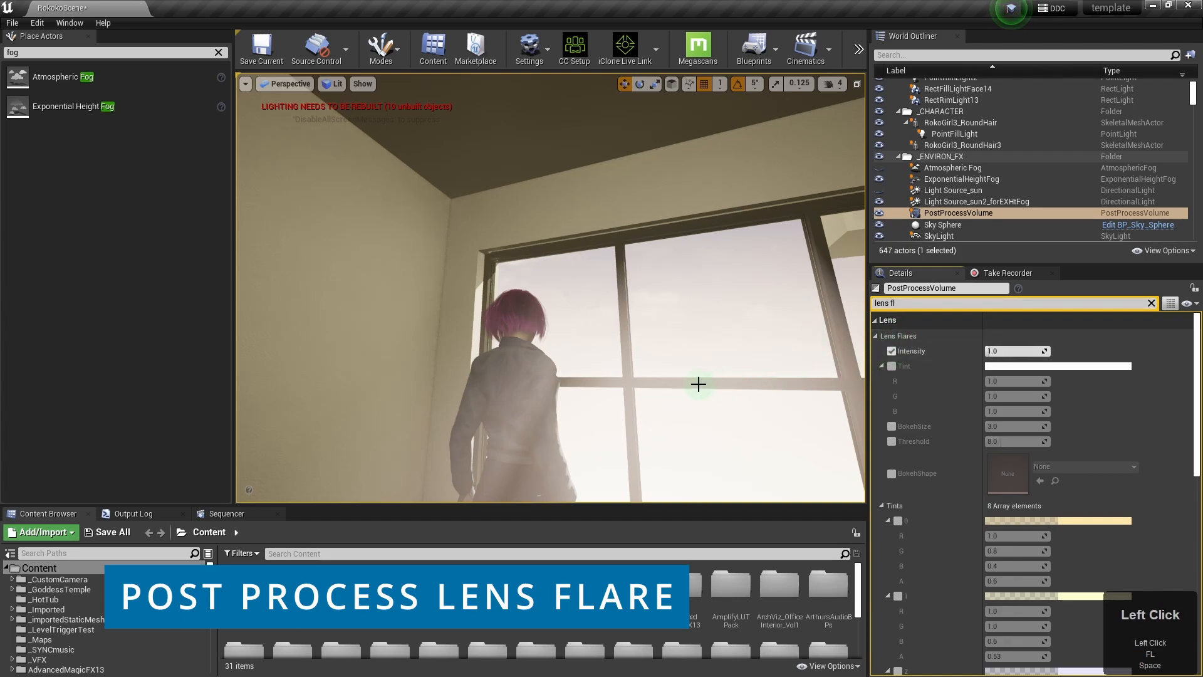
right_click_drag(699, 384, 708, 380)
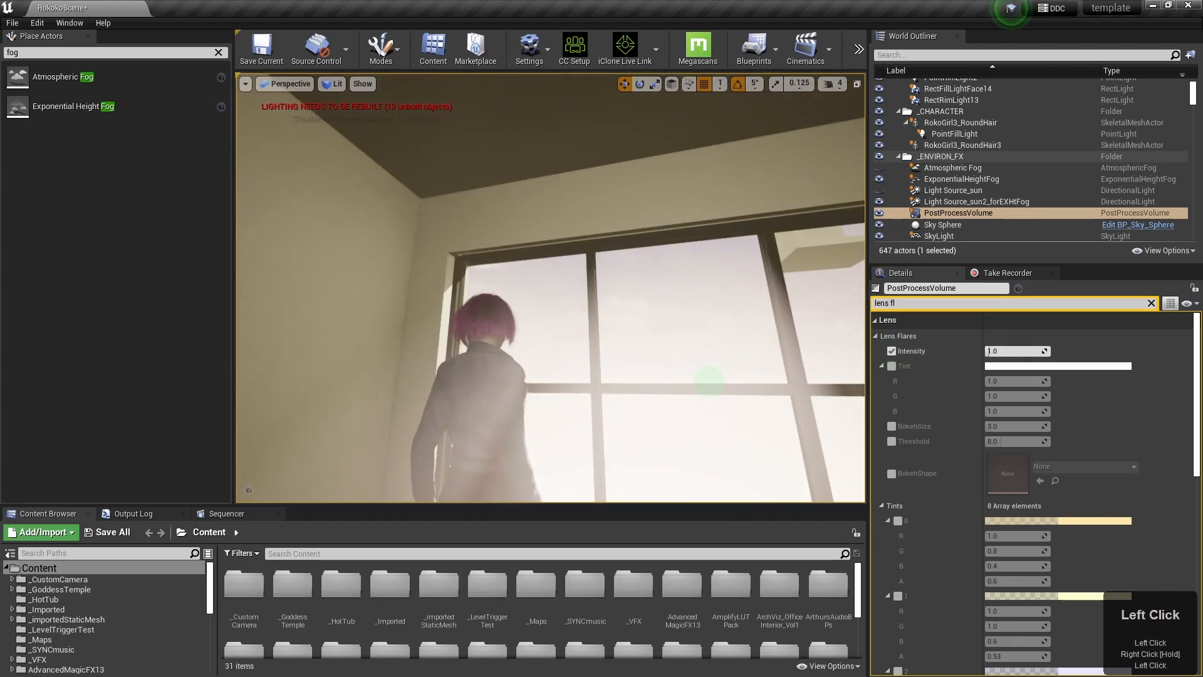
mouse_move(709, 380)
left_mouse_down()
mouse_move(715, 392)
mouse_move(725, 380)
mouse_move(726, 392)
mouse_move(712, 388)
left_mouse_up()
right_click_drag(700, 382, 693, 385)
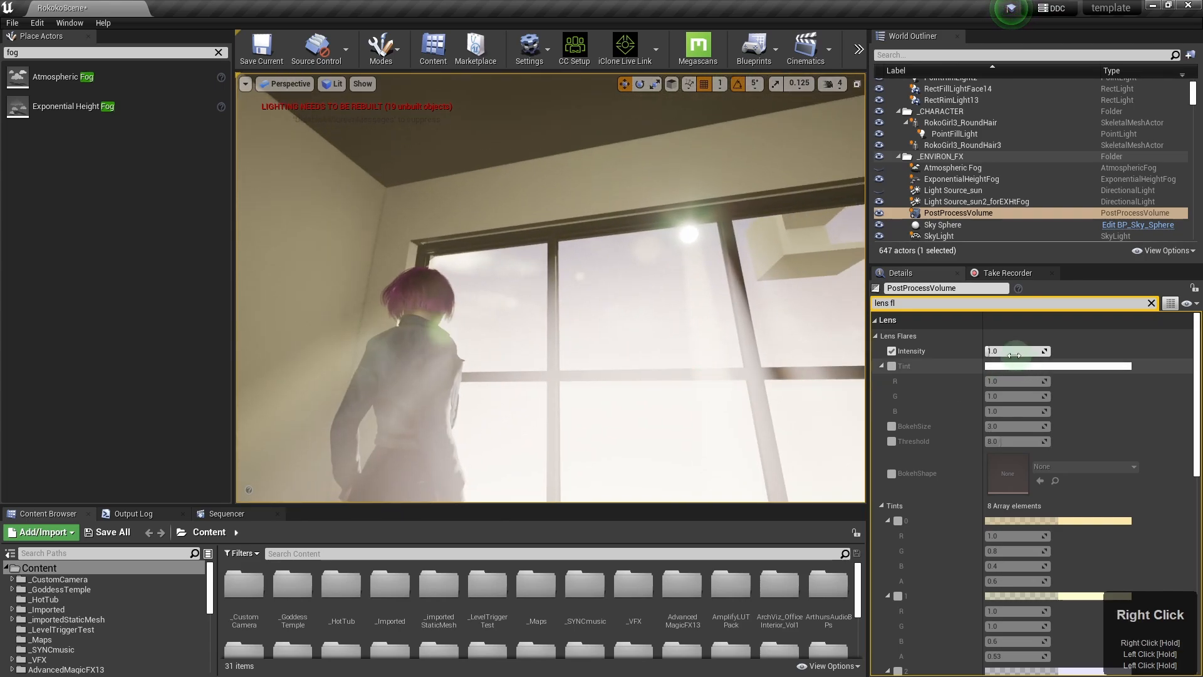
left_click_drag(1014, 351, 1040, 350)
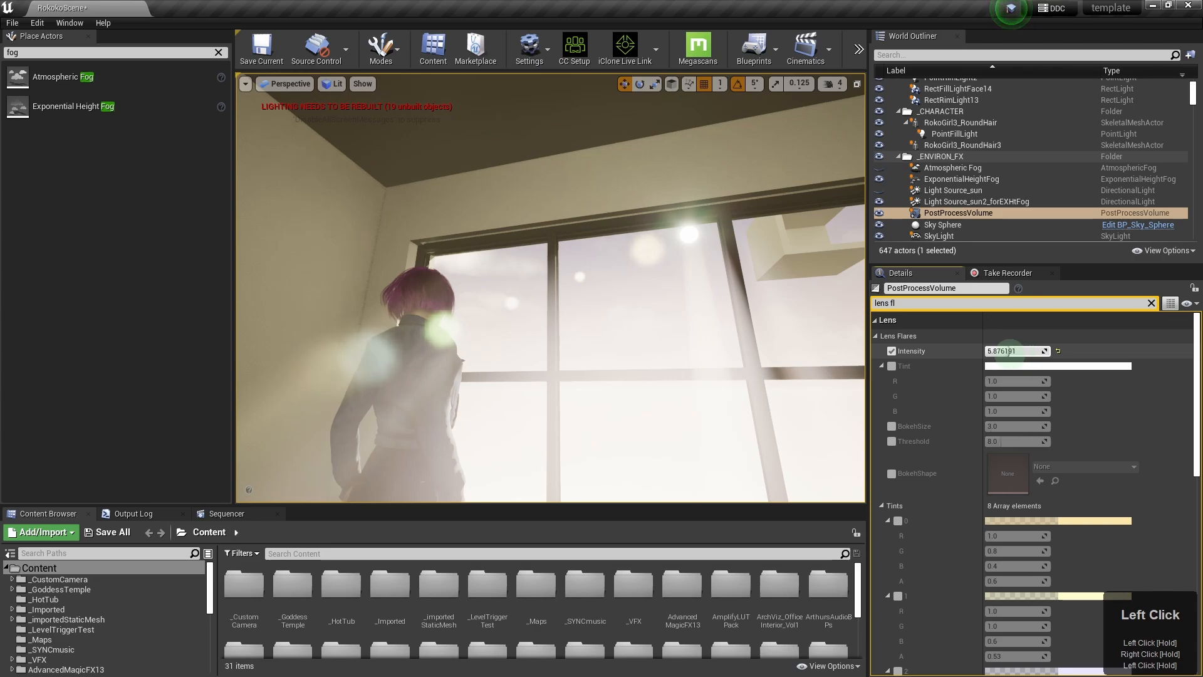
mouse_move(681, 408)
left_mouse_down()
mouse_move(657, 411)
mouse_move(690, 426)
mouse_move(663, 414)
left_mouse_up()
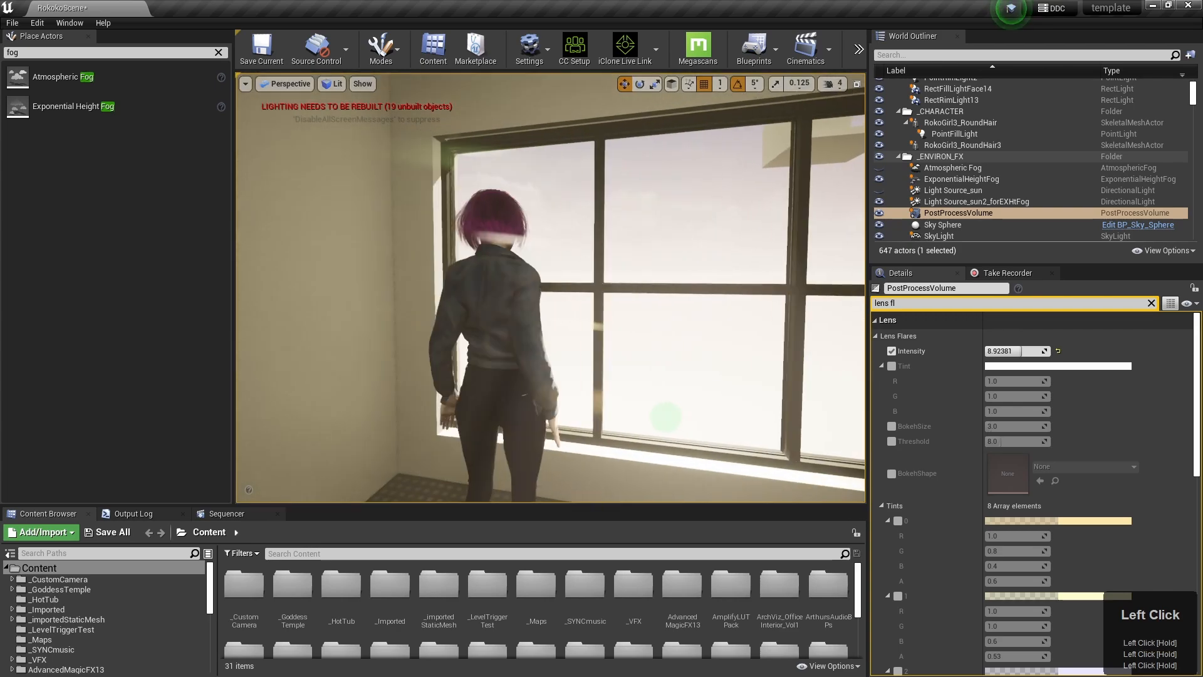
- Return to the saved camera view, compare the lens flares on and off, leave their Intensity override disabled, and clear the property filter
key("1")
left_click(893, 351)
right_click_drag(753, 324, 758, 320)
left_click(892, 352)
left_click(892, 352)
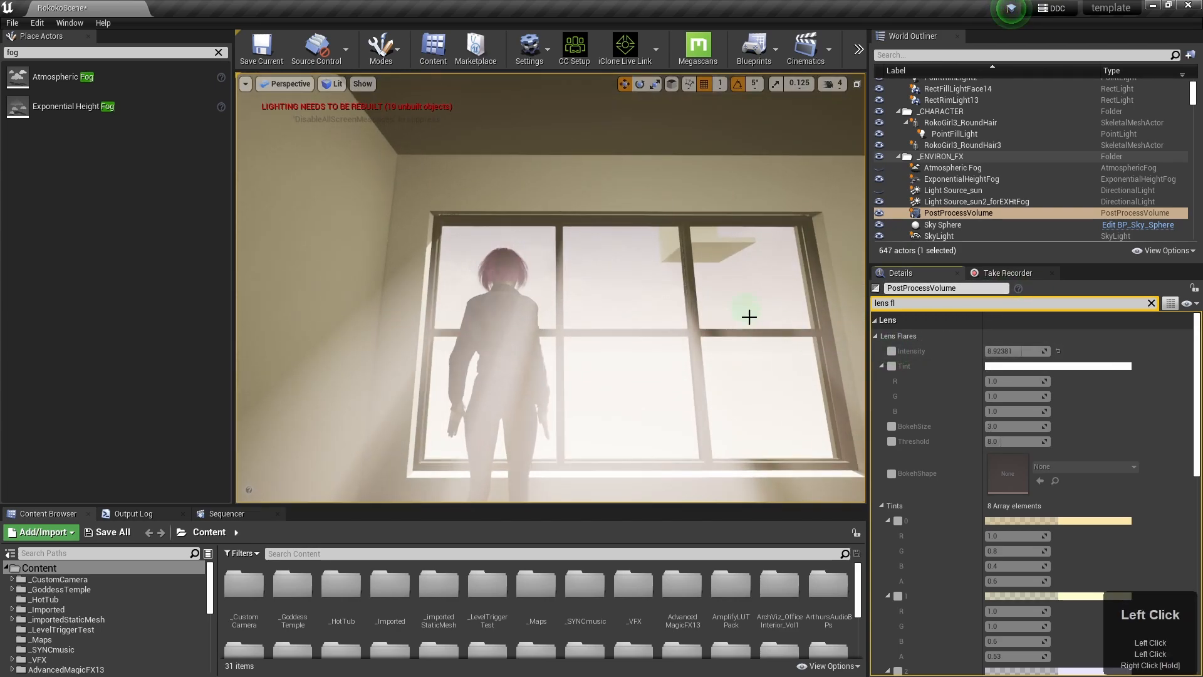
left_click(1151, 303)
- Compare the scene with the ExponentialHeightFog's Volumetric Fog switched off and back on
left_click(965, 201)
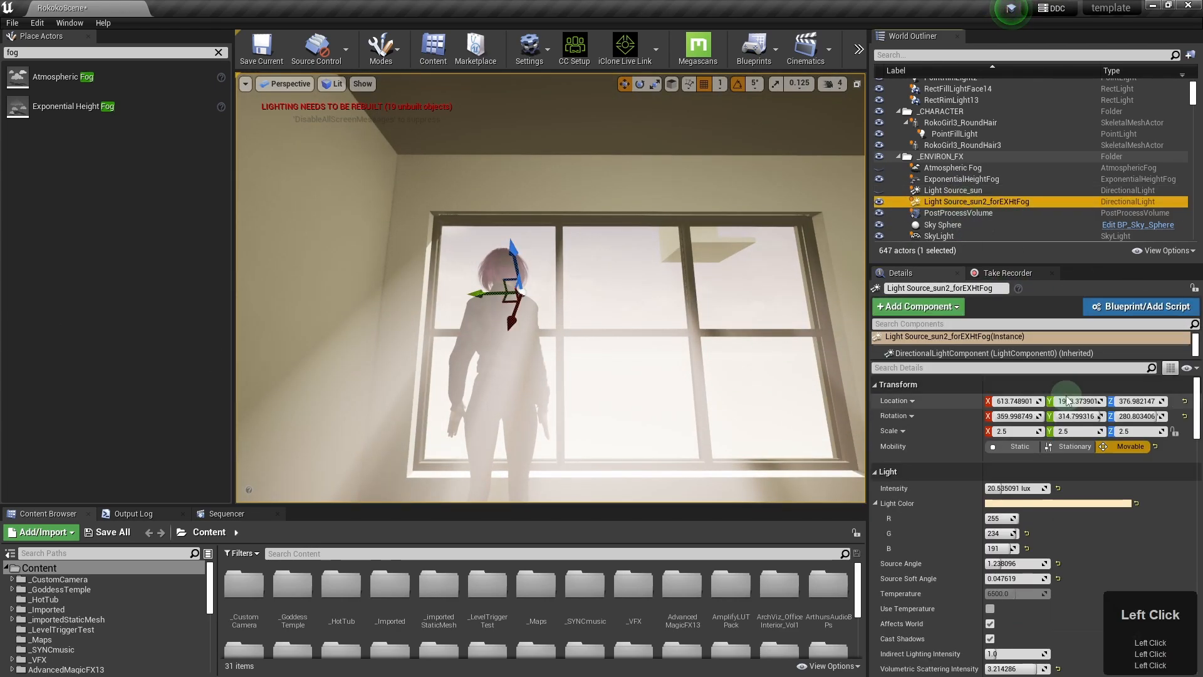
left_click(962, 179)
scroll(992, 486, "down", 10)
left_click(991, 482)
left_click(991, 483)
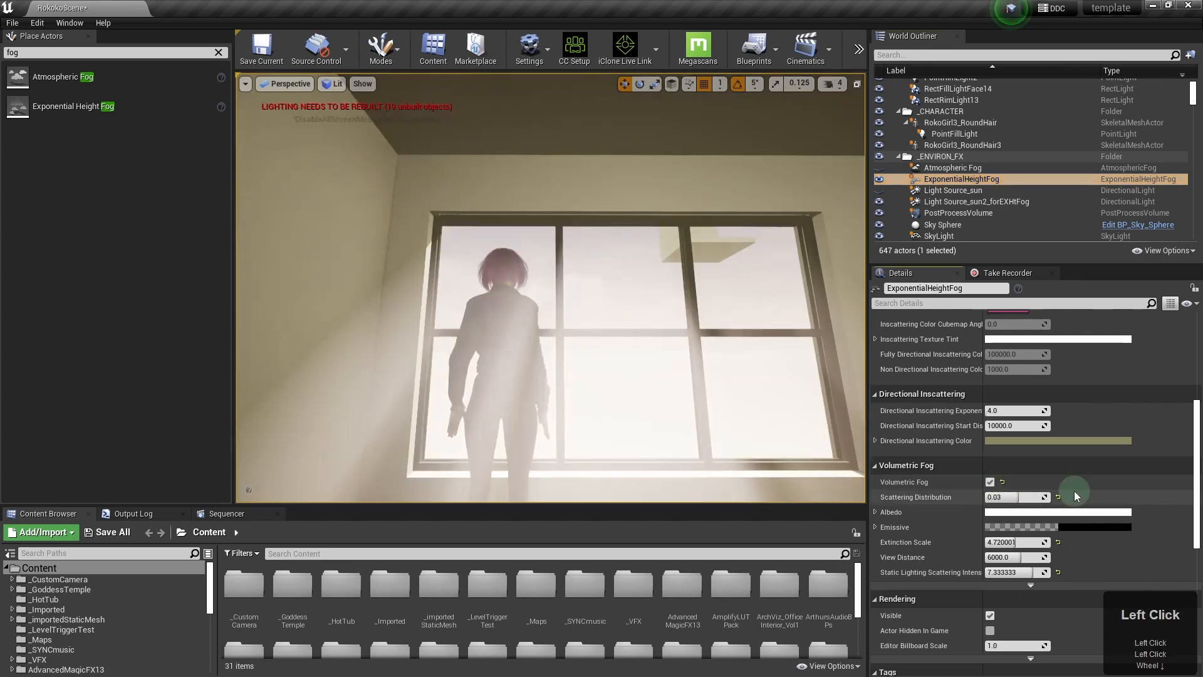
- Set the ExponentialHeightFog's volumetric Scattering Distribution to about 0.16
scroll(1126, 450, "up", 6)
scroll(1125, 450, "down", 11)
scroll(1124, 448, "up", 1)
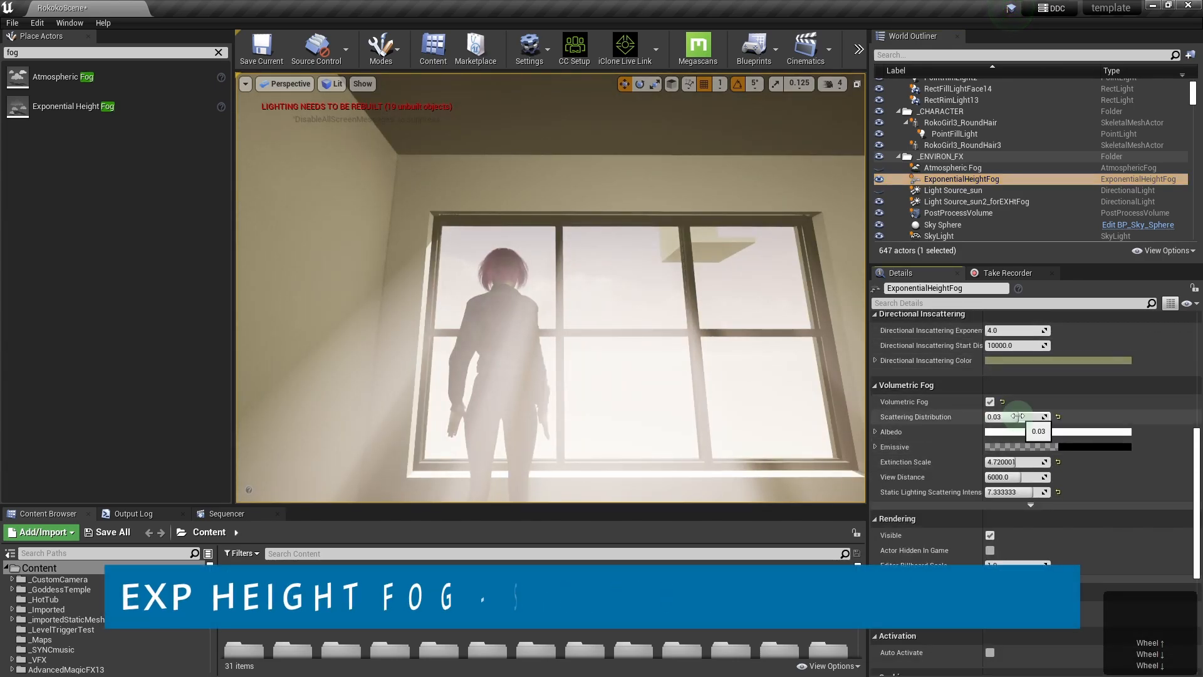
mouse_move(1018, 417)
left_mouse_down()
mouse_move(980, 418)
mouse_move(1041, 416)
left_mouse_up()
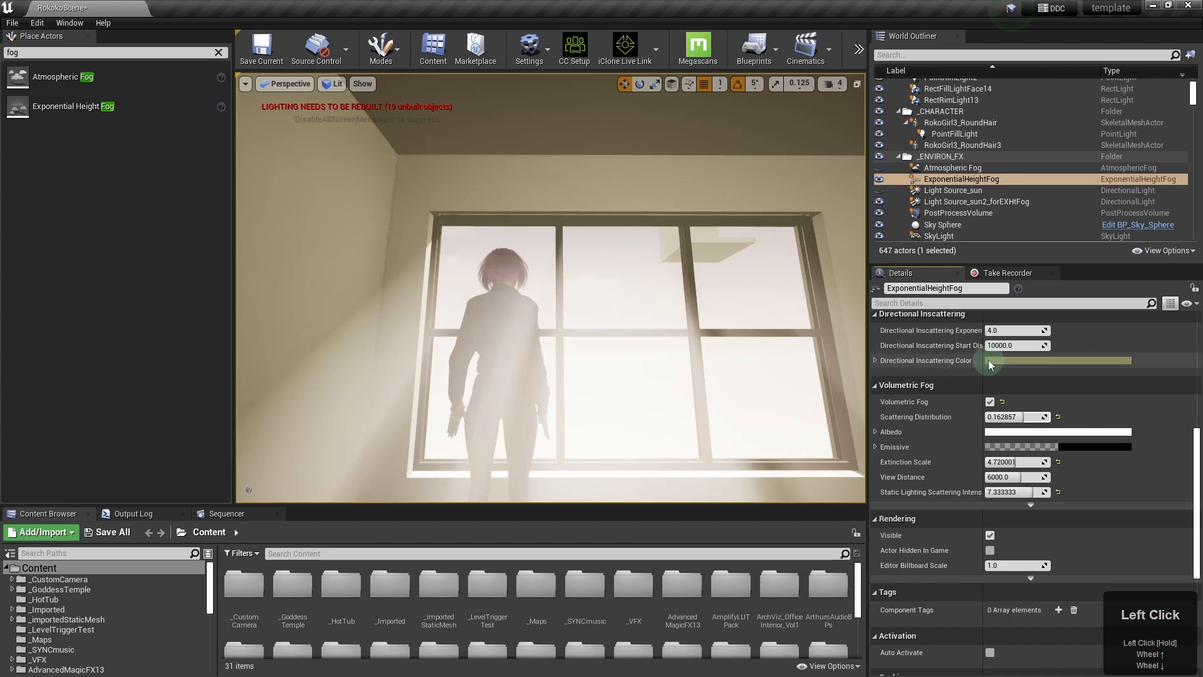
- Set the ExponentialHeightFog's Fog Density to about 0.0095 and its Fog Height Falloff to about 0.97
left_click_drag(1198, 447, 1198, 342)
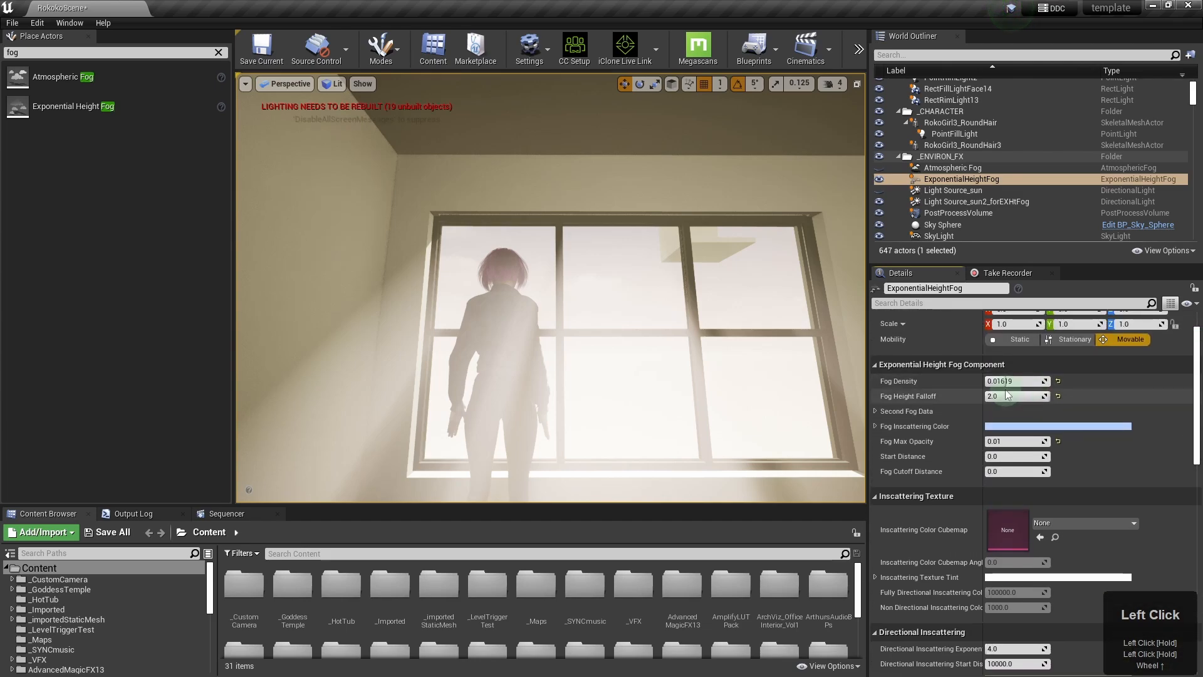
mouse_move(1012, 381)
left_mouse_down()
mouse_move(1027, 381)
mouse_move(1002, 381)
left_mouse_up()
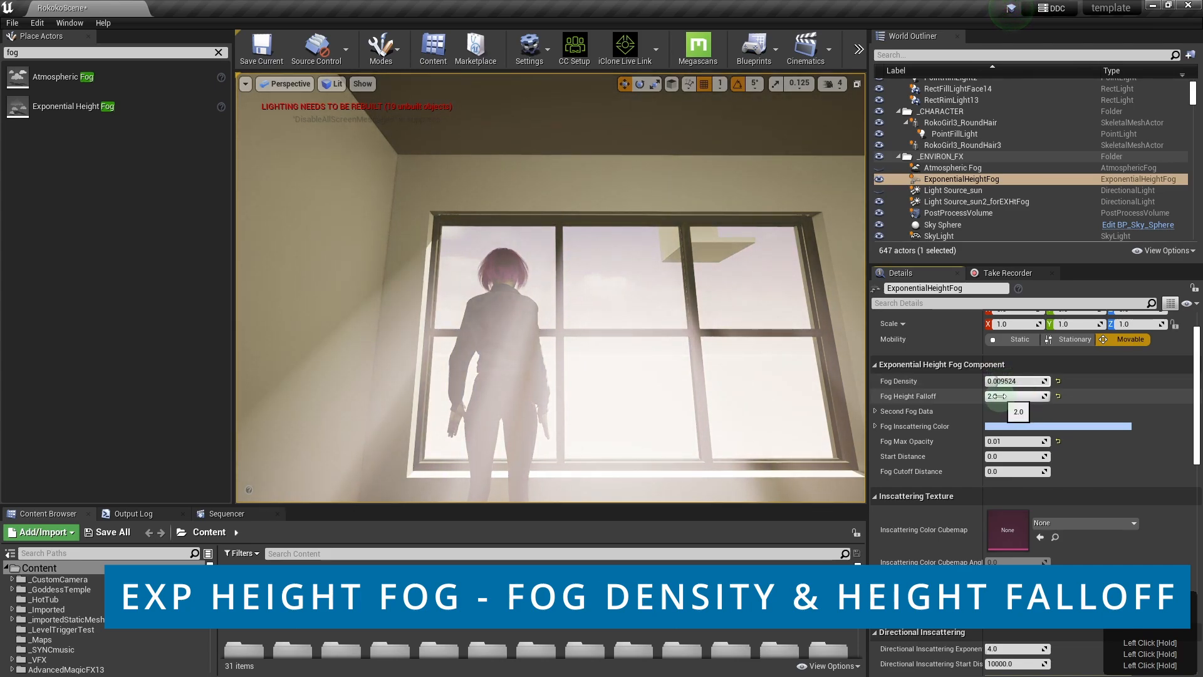
mouse_move(1034, 397)
left_mouse_down()
mouse_move(998, 398)
mouse_move(1015, 397)
left_mouse_up()
- Adjust the ExponentialHeightFog's vertical position near the wall and view the hazy window light from farther back
key("w")
right_click_drag(679, 307, 630, 315)
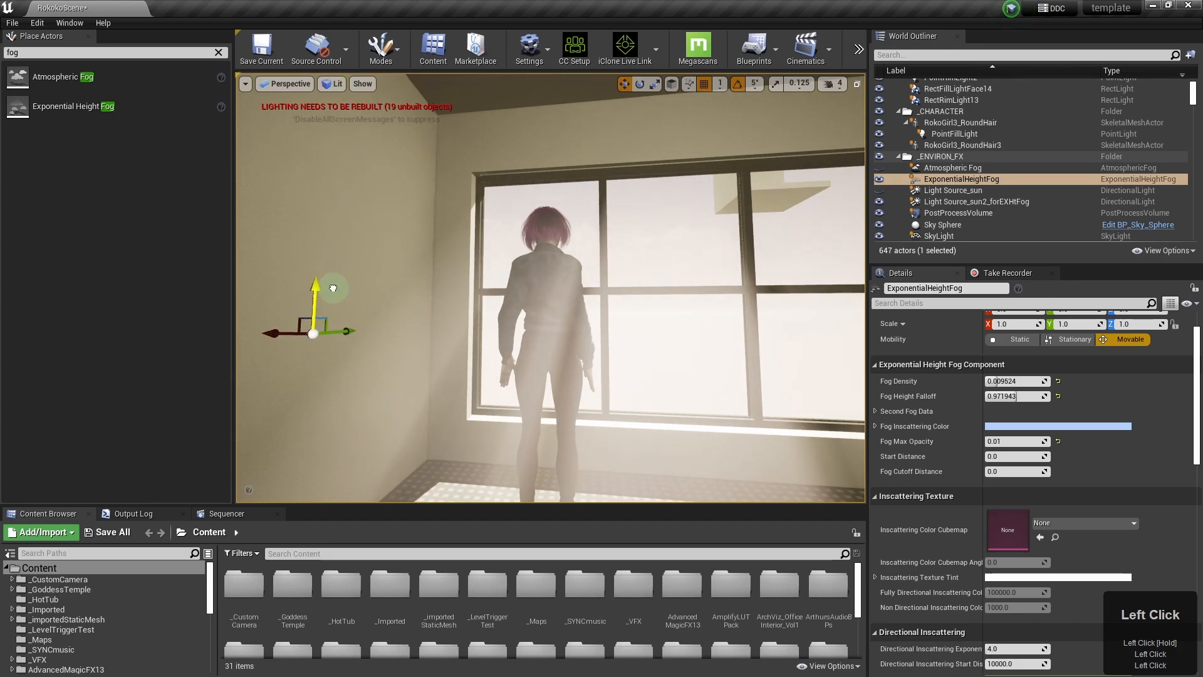
mouse_move(306, 484)
right_mouse_down()
mouse_move(308, 439)
mouse_move(308, 460)
right_mouse_up()
key("s")
left_click_drag(415, 628, 358, 121)
left_click(1058, 426)
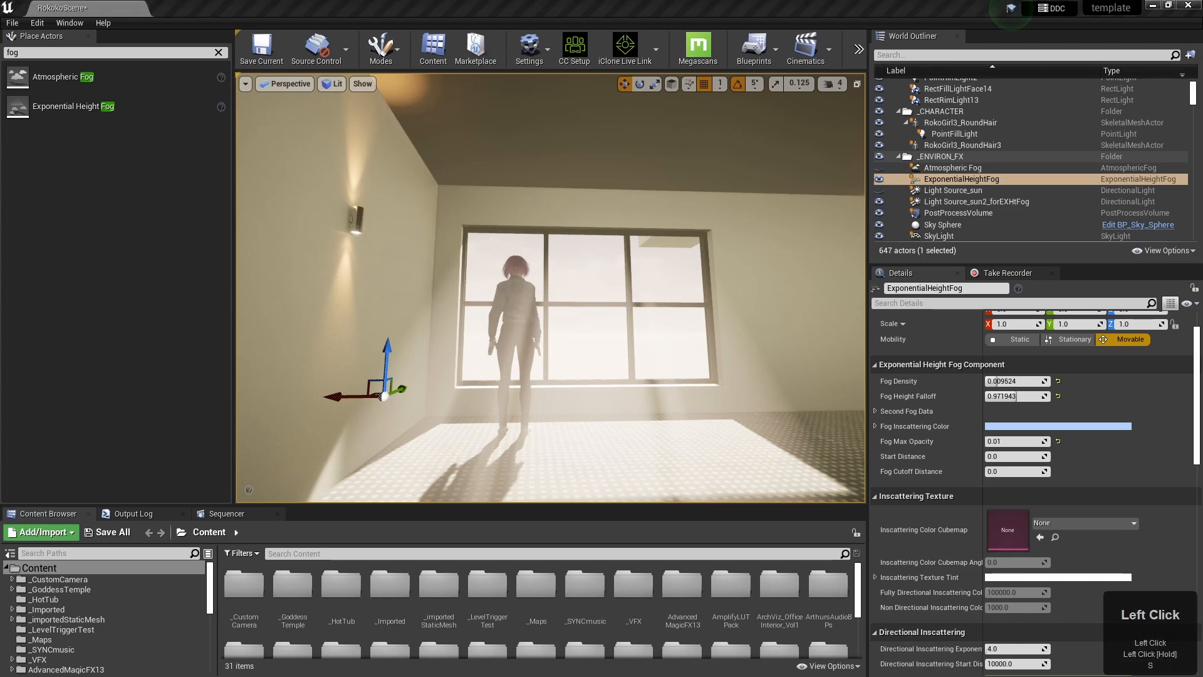
- Raise the ExponentialHeightFog's Scattering Distribution to about 0.25 and view the window light from the side
scroll(1034, 489, "down", 5)
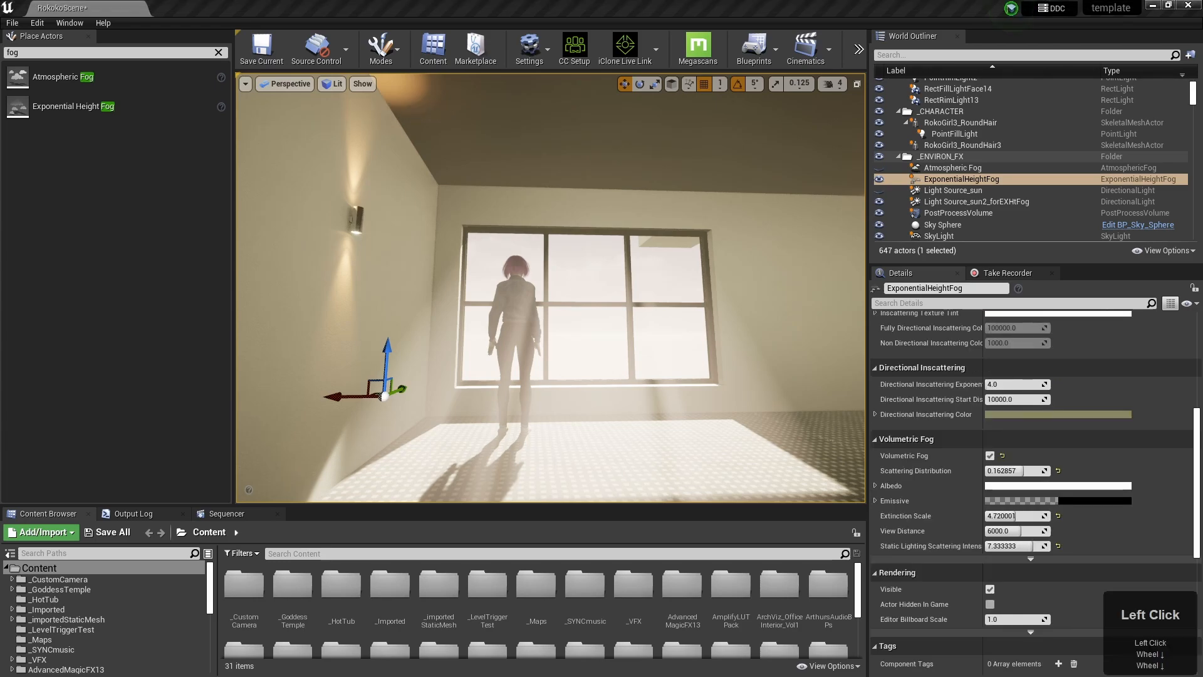
left_click_drag(1025, 471, 1049, 471)
right_click_drag(690, 385, 645, 383)
left_click_drag(645, 384, 786, 394)
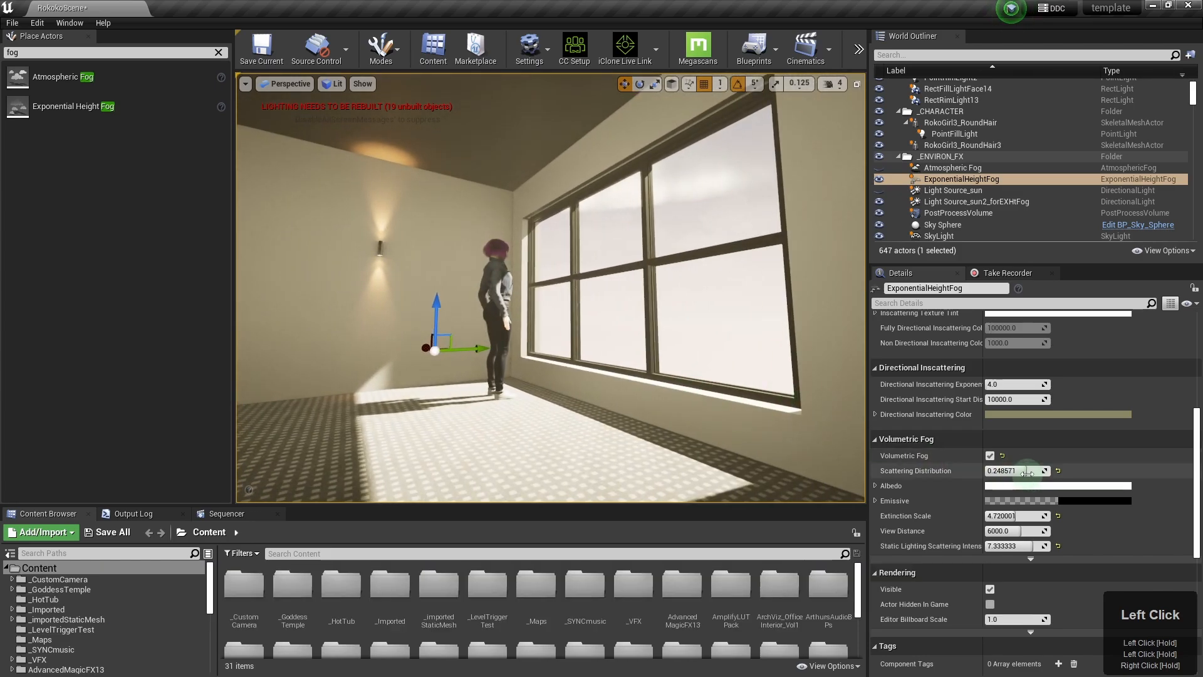
- Raise the ExponentialHeightFog's Scattering Distribution to 0.9 and view the window light from another angle
left_click_drag(1038, 471, 1065, 471)
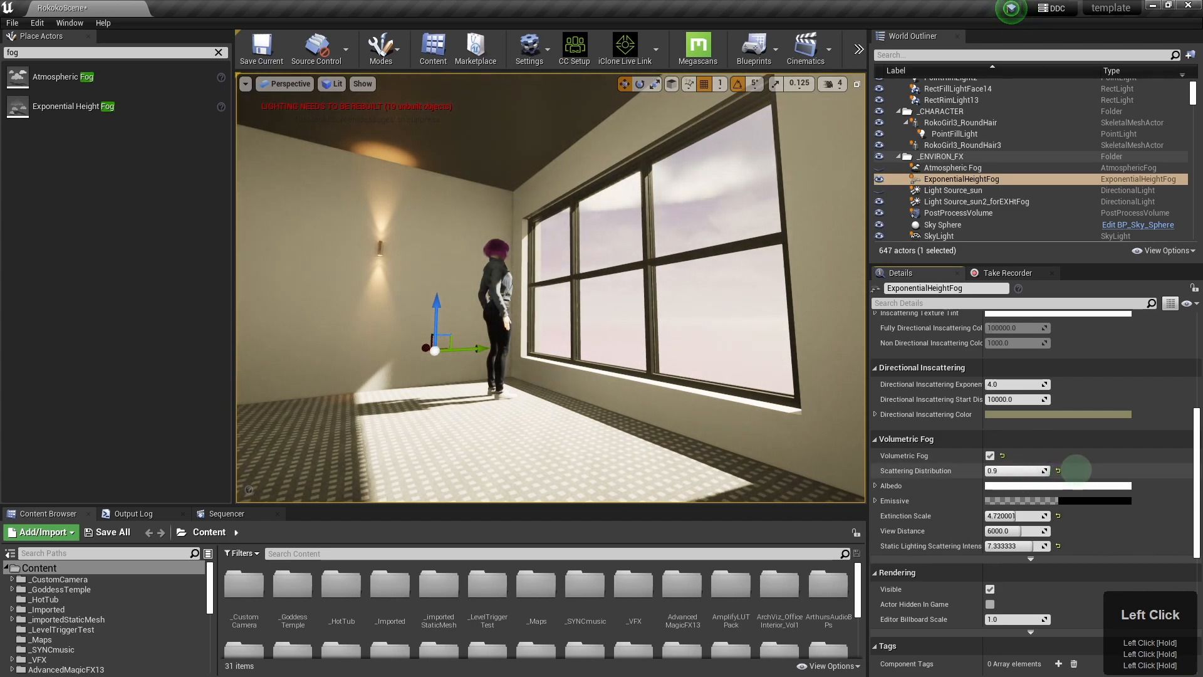
right_click_drag(623, 406, 640, 403)
left_click_drag(639, 403, 563, 401)
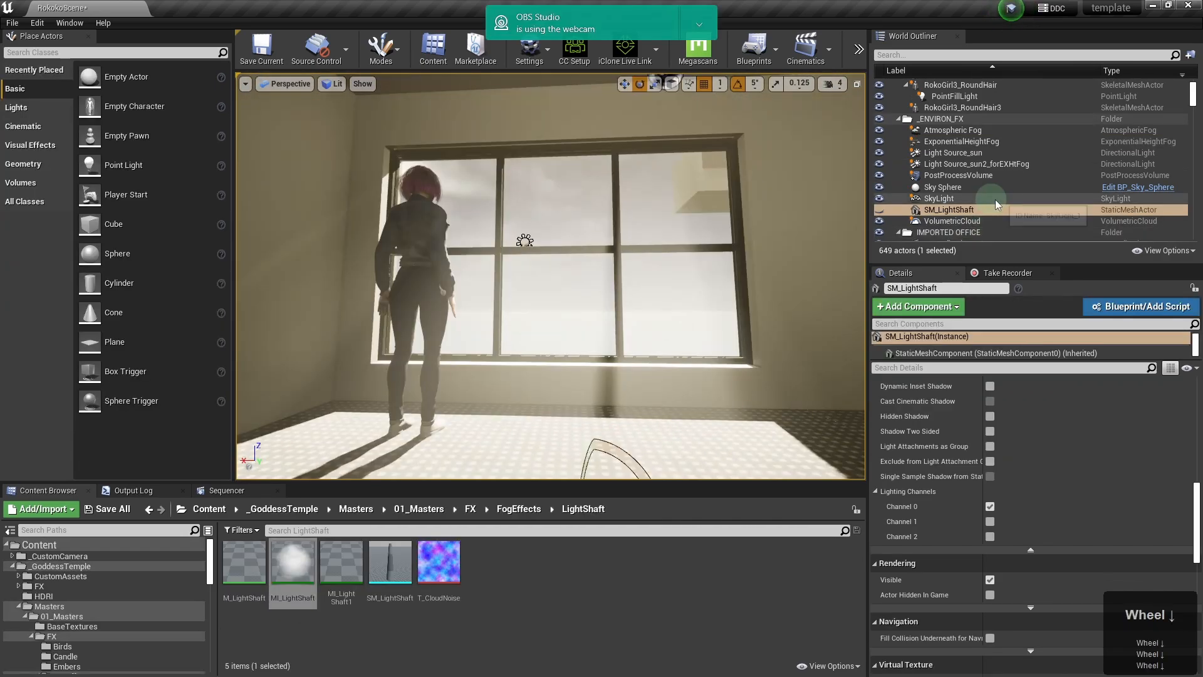
- Browse the _GoddessTemple FogEffects assets, checking the FogCard folder and opening the LightShaft folder
left_click(890, 209)
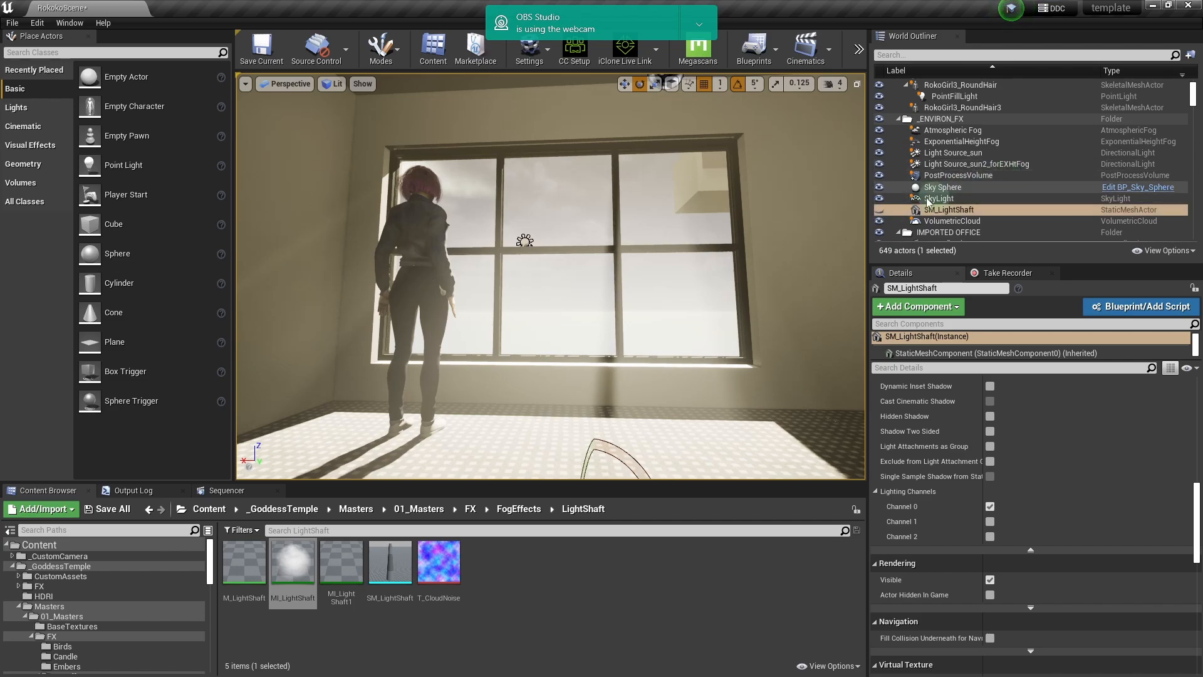
left_click(68, 567)
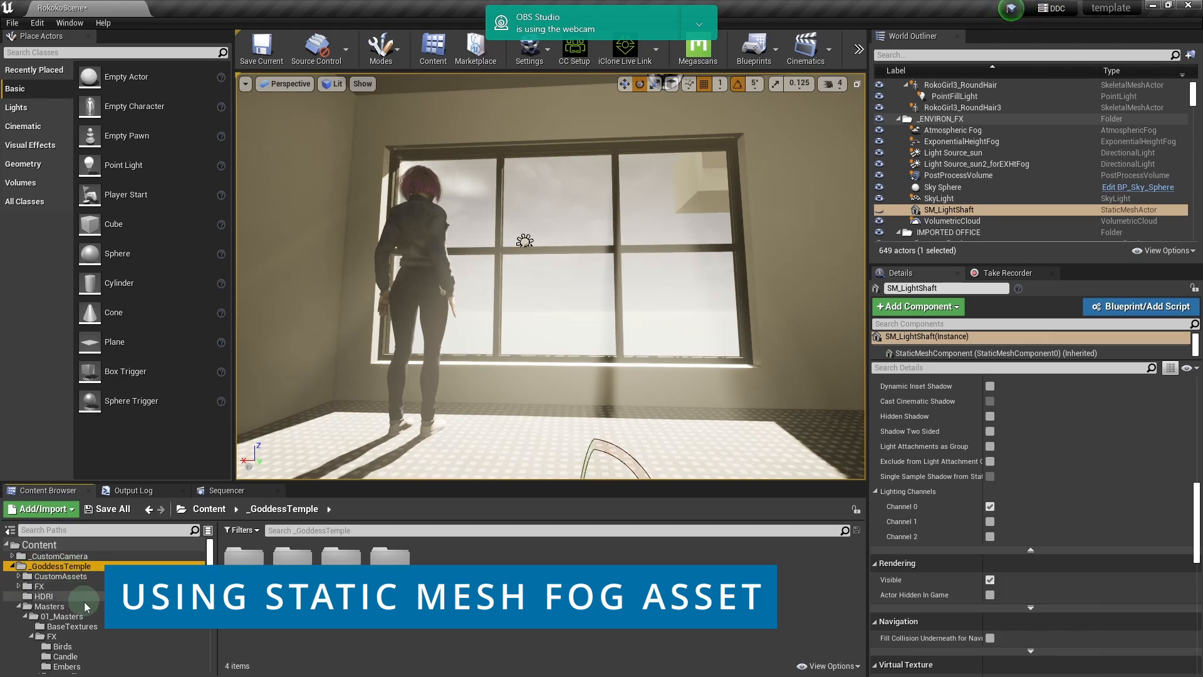
scroll(107, 611, "down", 2)
left_click(115, 617)
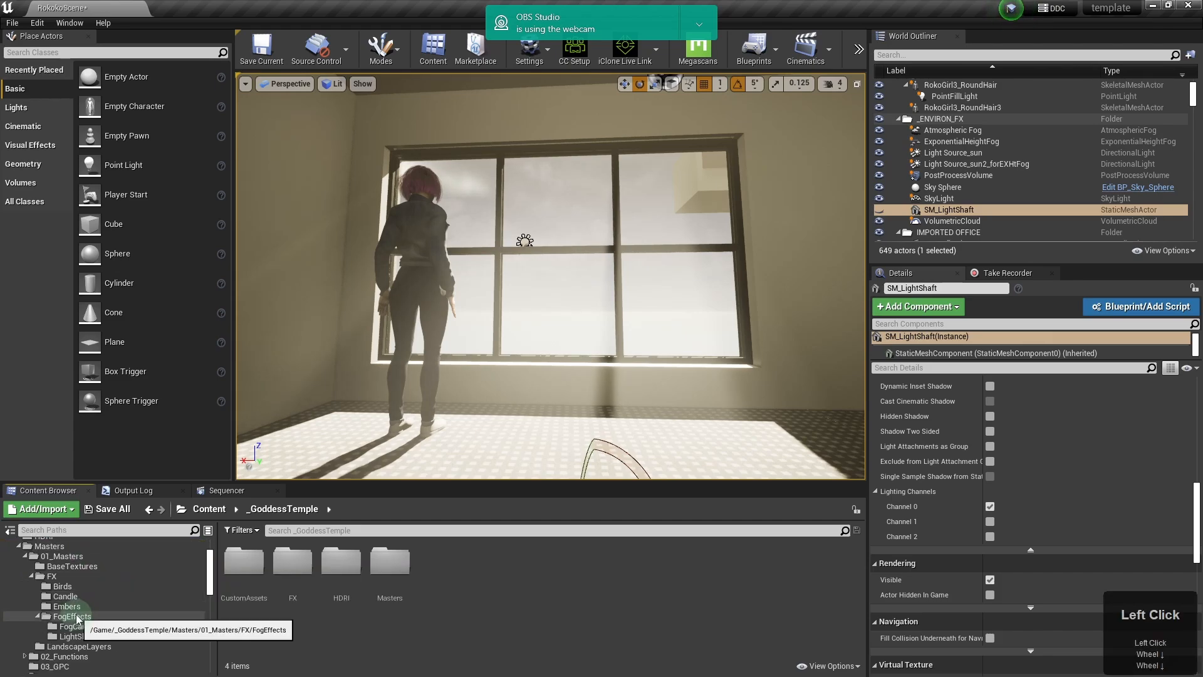
left_click(97, 626)
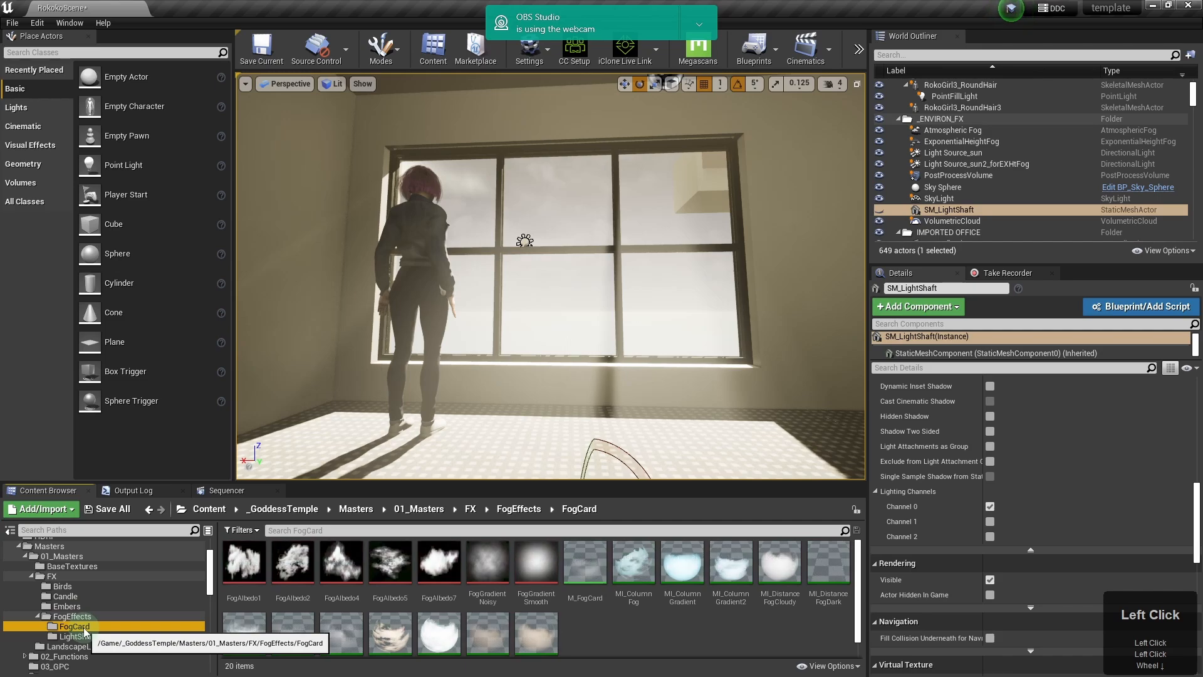
left_click(93, 636)
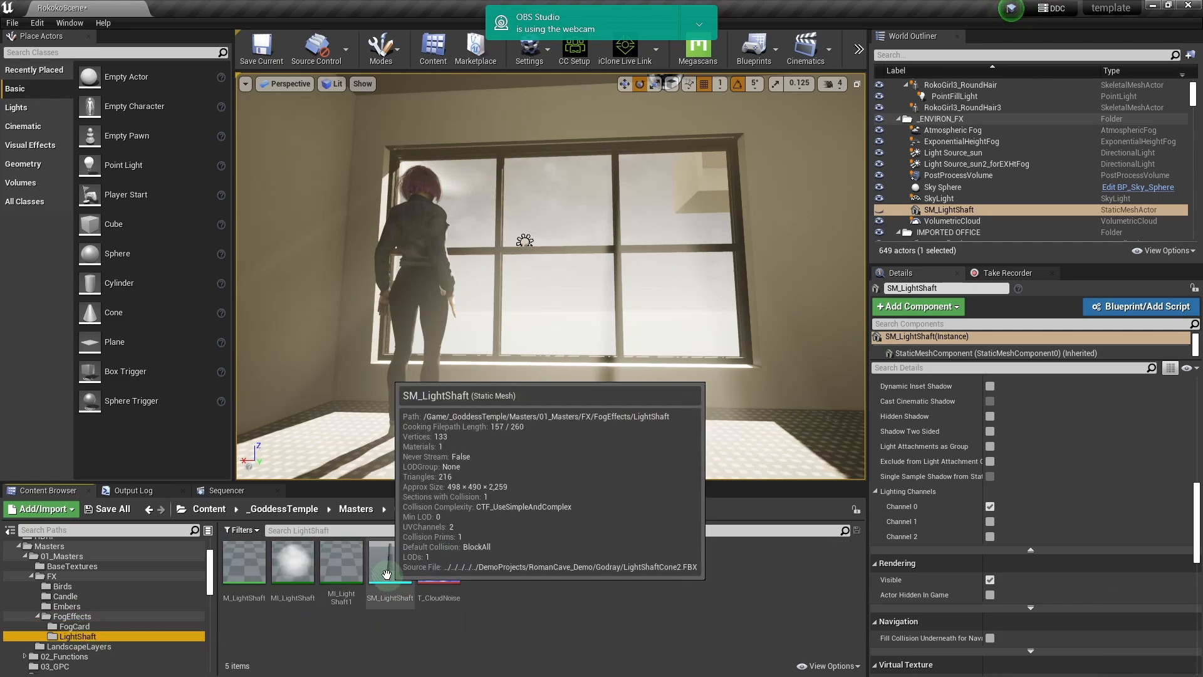
- Place an SM_LightShaft static mesh in the room and assign the MI_LightShaft material to its Element 0
left_click_drag(387, 574, 462, 444)
scroll(534, 393, "down", 4)
right_click_drag(627, 279, 629, 273)
left_click_drag(630, 273, 755, 248, "alt")
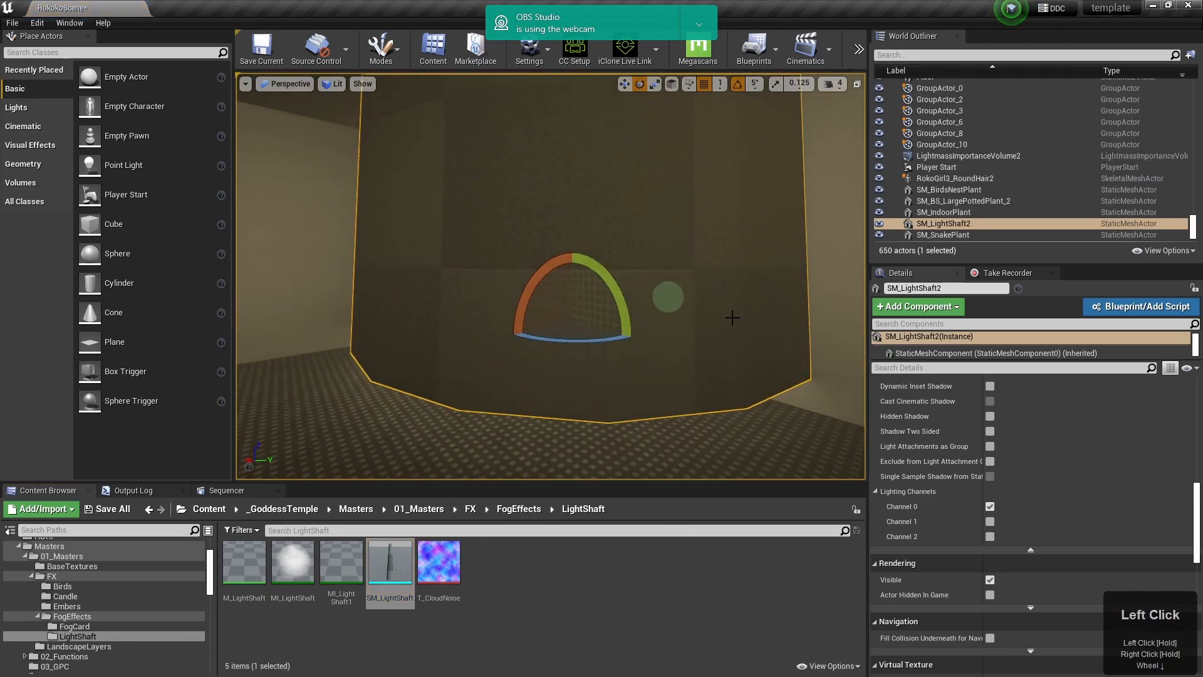
left_click_drag(1195, 515, 1195, 424)
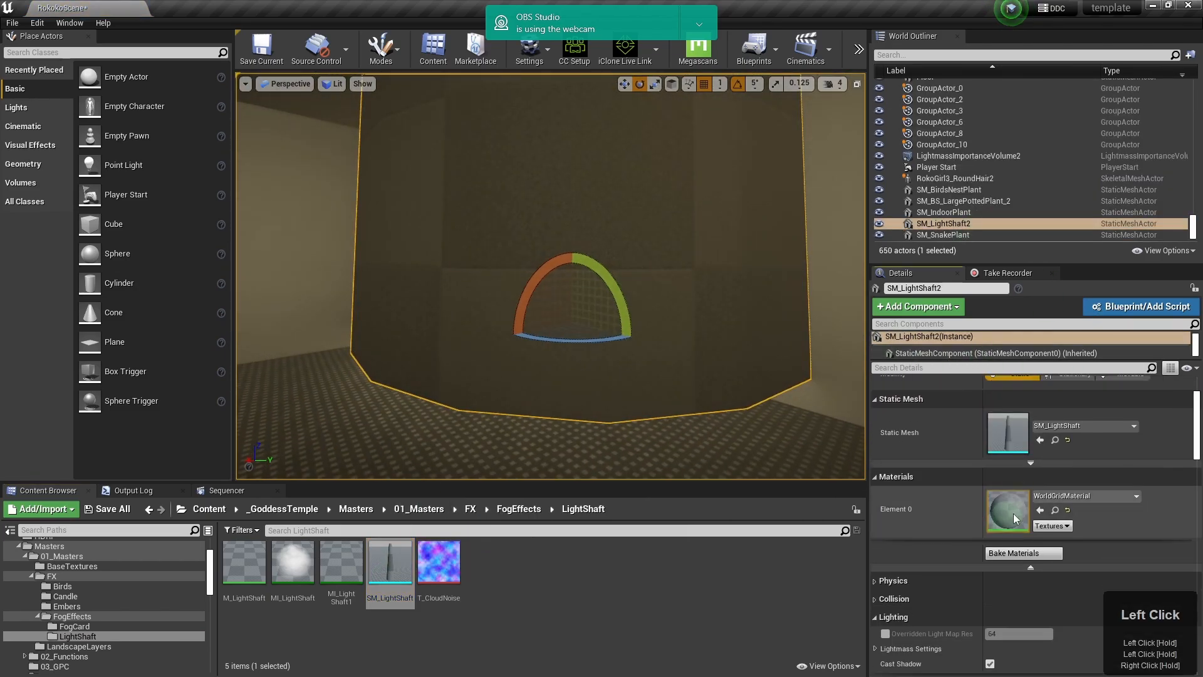
left_click_drag(293, 567, 1007, 509)
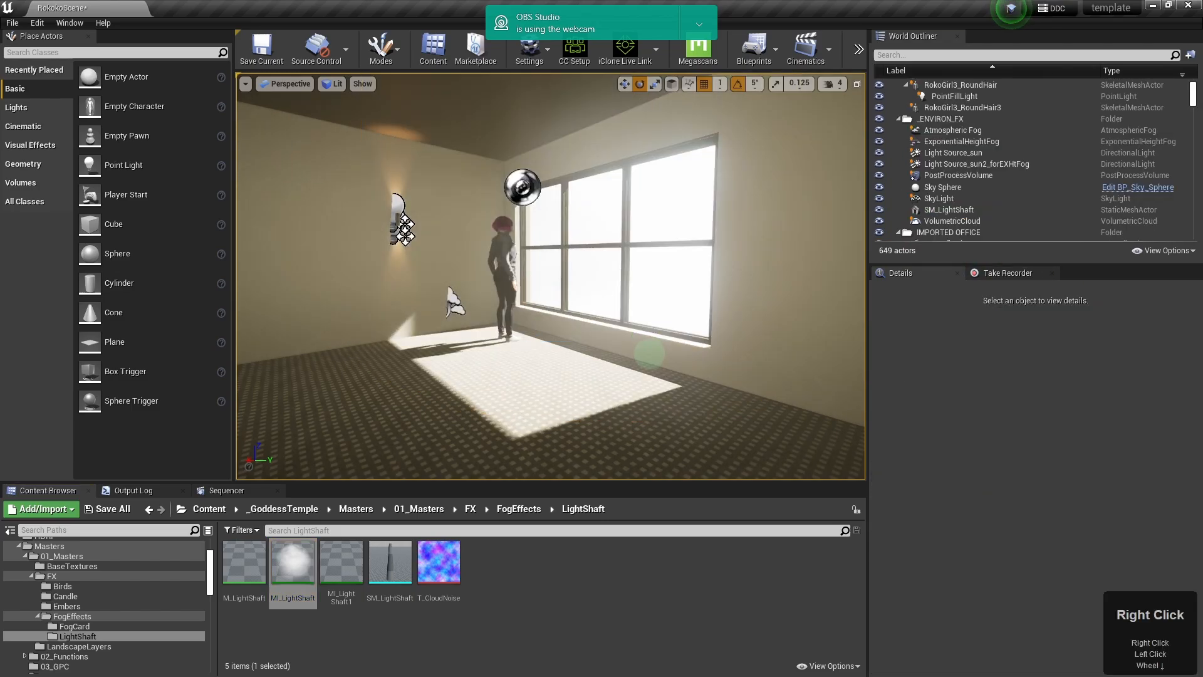
- Select the existing SM_LightShaft actor, examine it around the window, and toggle its visibility to compare the lighting with and without it
right_click_drag(647, 351, 630, 351)
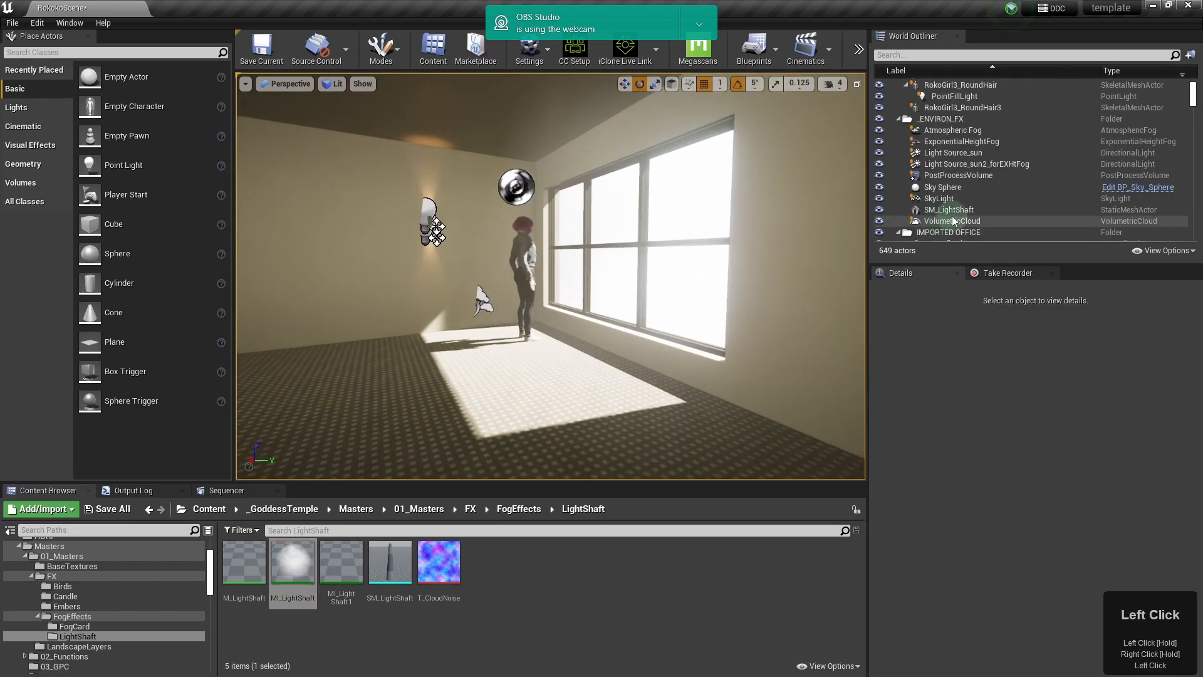
left_click(956, 211)
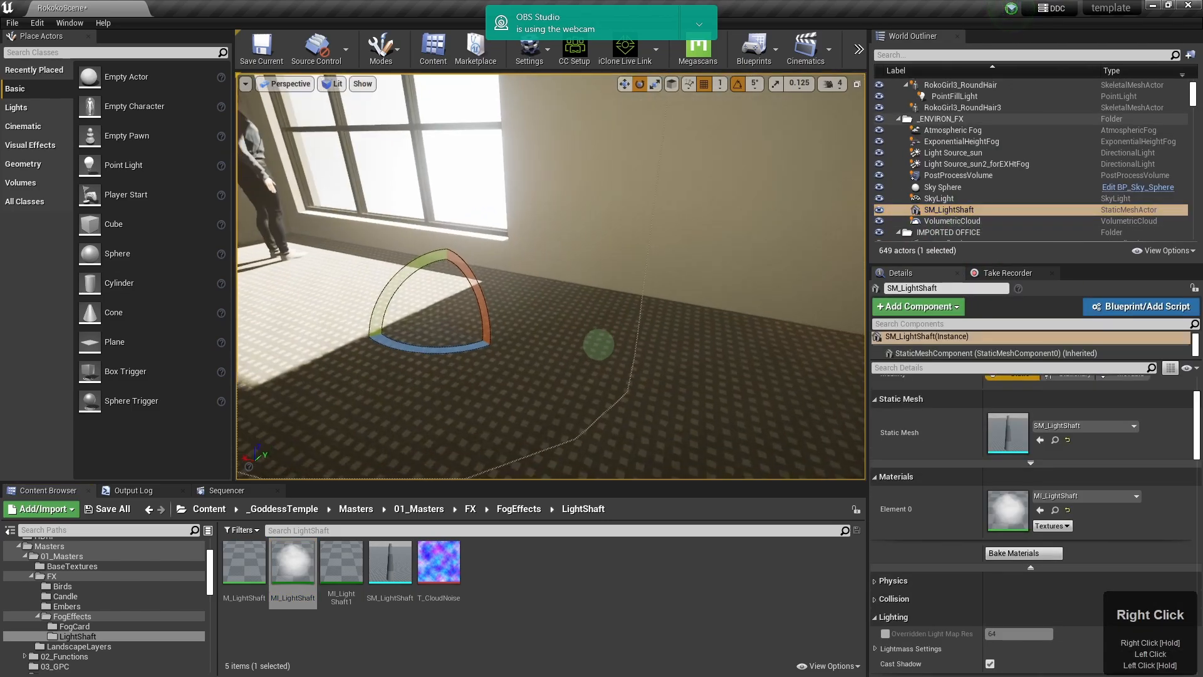
scroll(599, 344, "down", 5)
right_click_drag(558, 325, 534, 333)
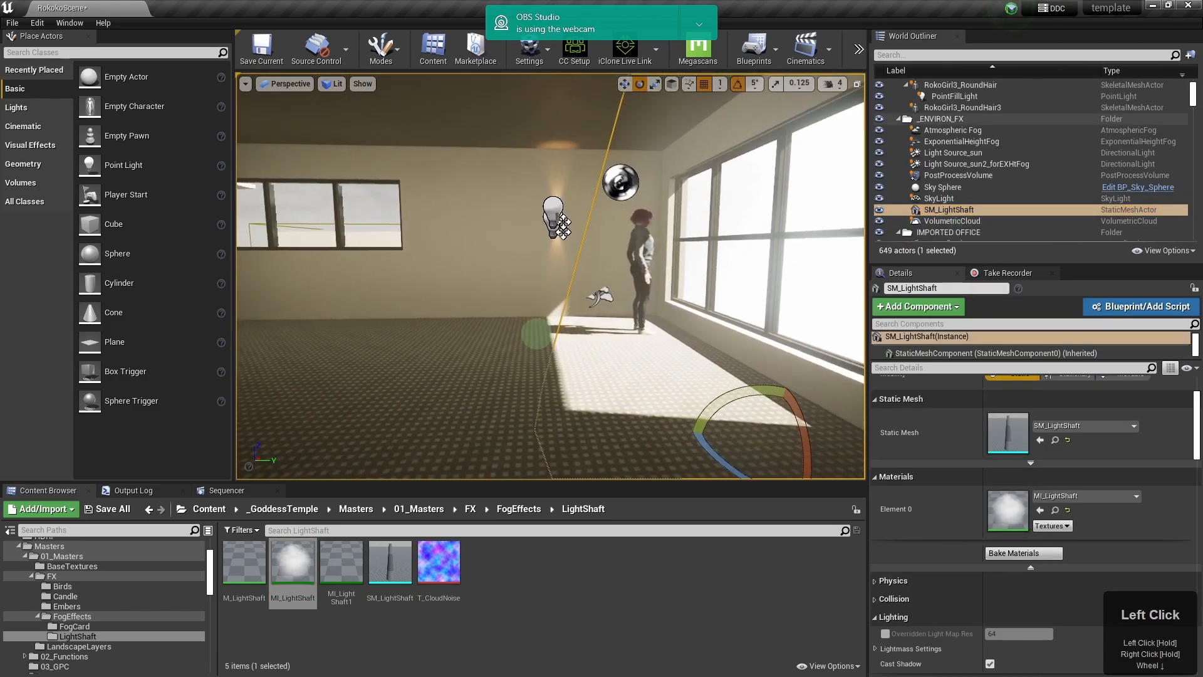
left_click_drag(535, 333, 558, 336)
mouse_move(557, 336)
right_mouse_down()
mouse_move(583, 325)
mouse_move(570, 330)
right_mouse_up()
scroll(570, 328, "down", 5)
left_click_drag(570, 330, 577, 325)
left_click(880, 211)
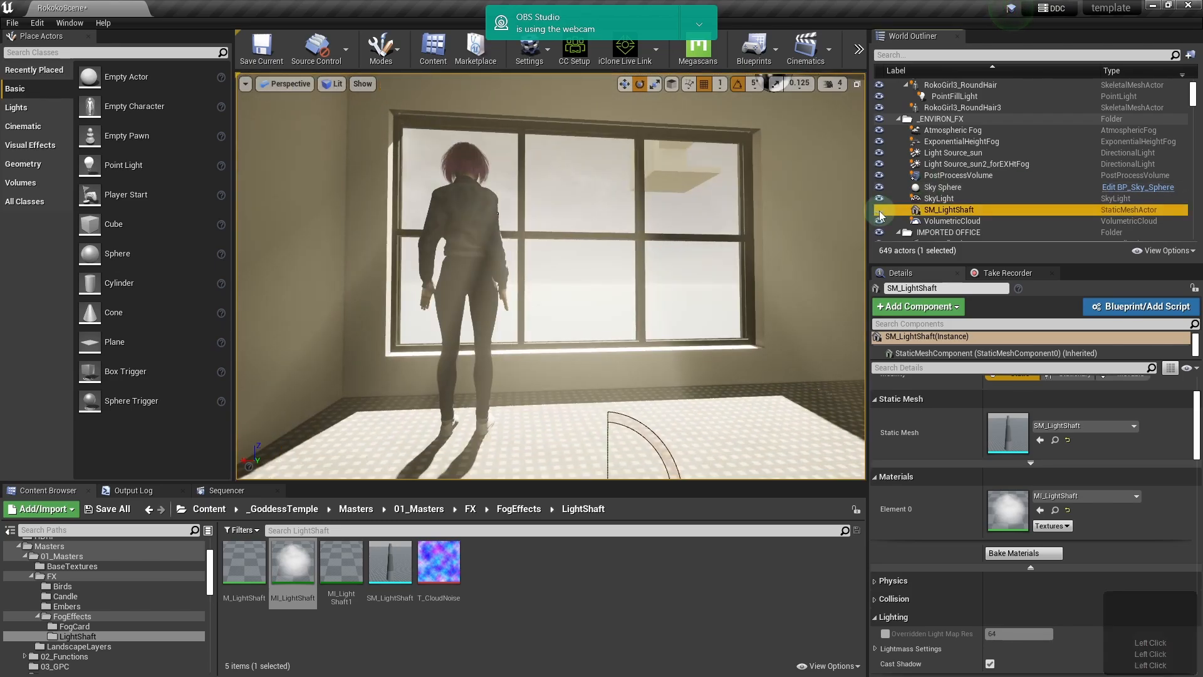
left_click(879, 210)
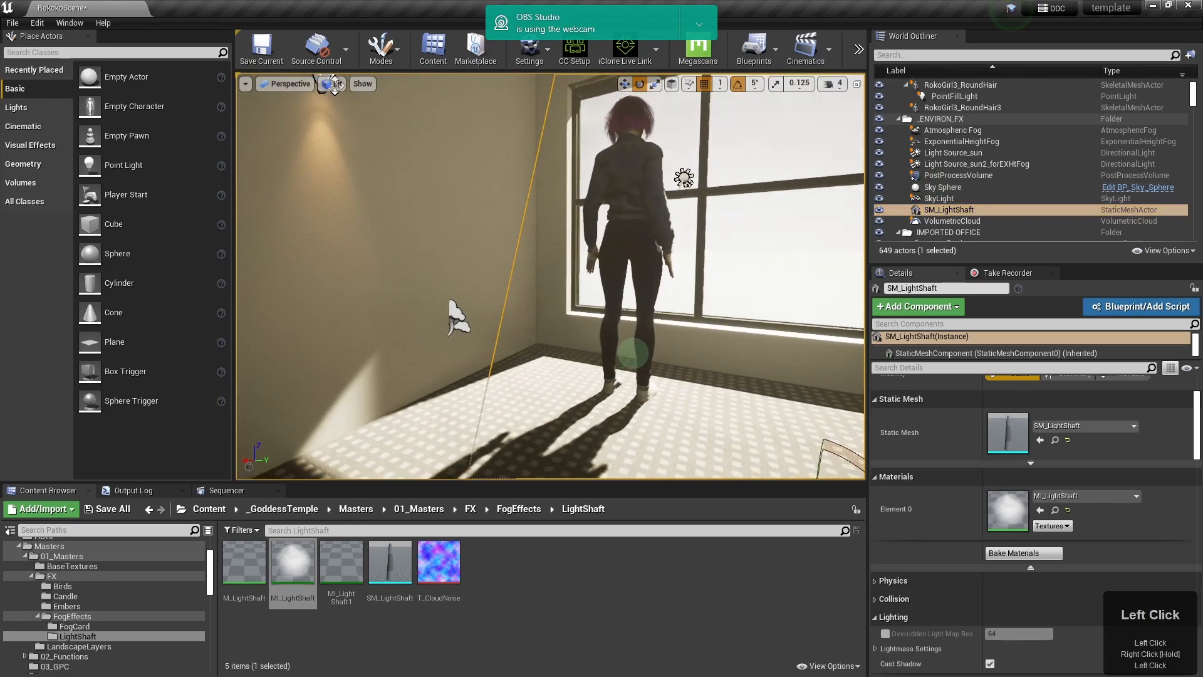
- Open the MI_LightShaft material instance assigned to the SM_LightShaft actor
mouse_move(633, 353)
left_mouse_down()
mouse_move(682, 343)
mouse_move(658, 338)
mouse_move(641, 355)
left_mouse_up()
scroll(641, 355, "down", 4)
right_click_drag(641, 355, 638, 343)
left_click_drag(638, 344, 644, 370)
double_click(1006, 520)
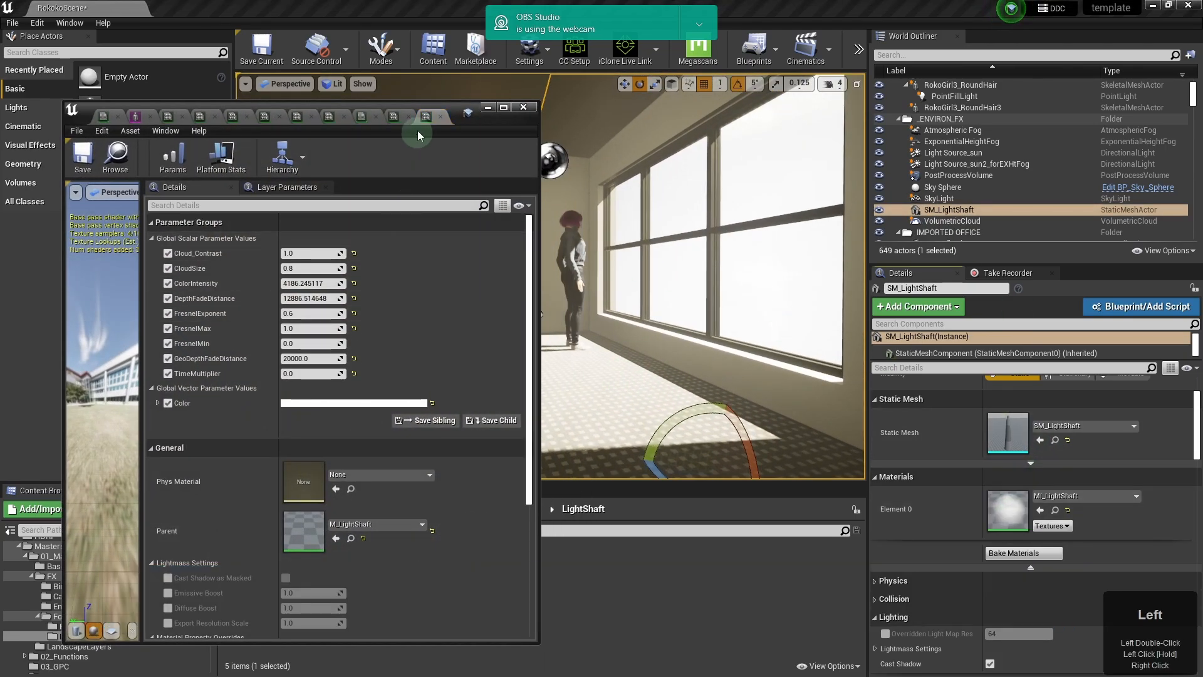
- Raise the light shaft material's ColorIntensity to about 7018.6, then hide and reshow SM_LightShaft to compare its effect
left_click_drag(430, 102, 335, 76)
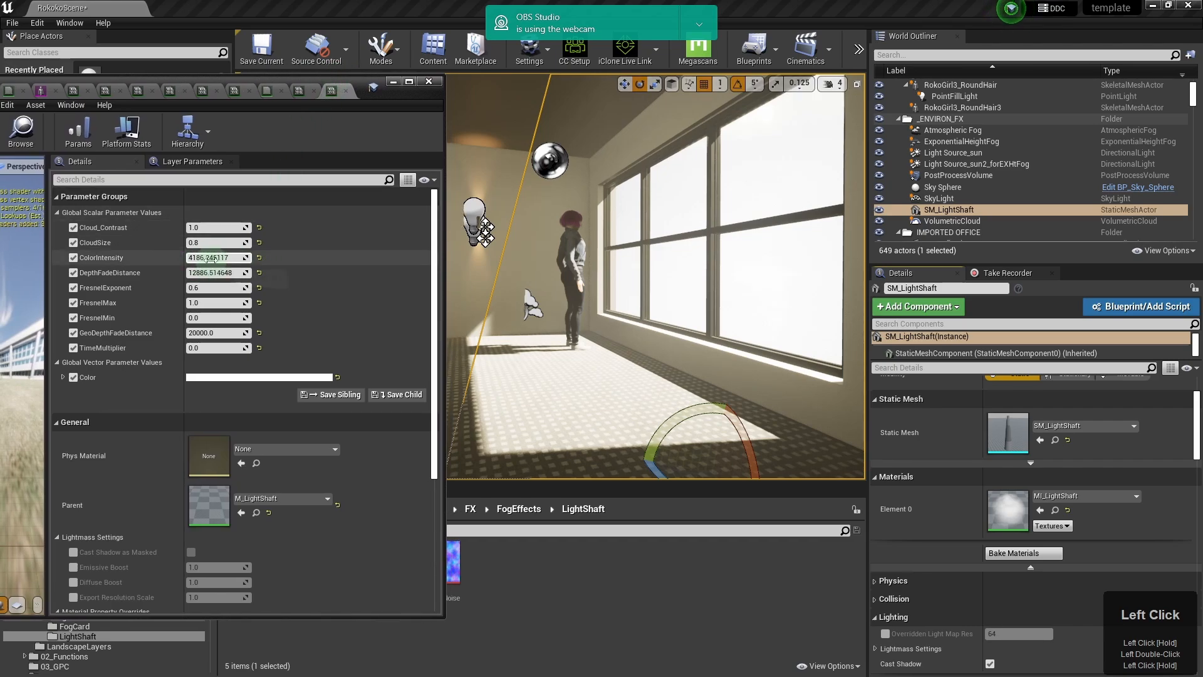
left_click_drag(211, 257, 243, 258)
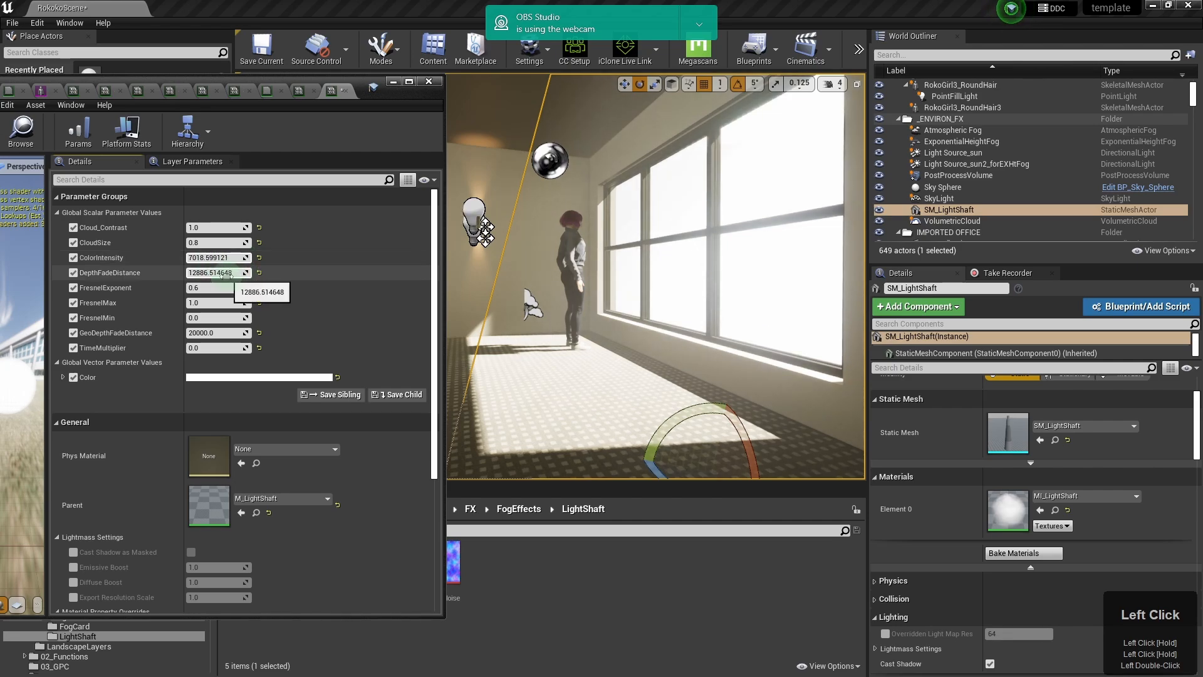
scroll(583, 332, "down", 5)
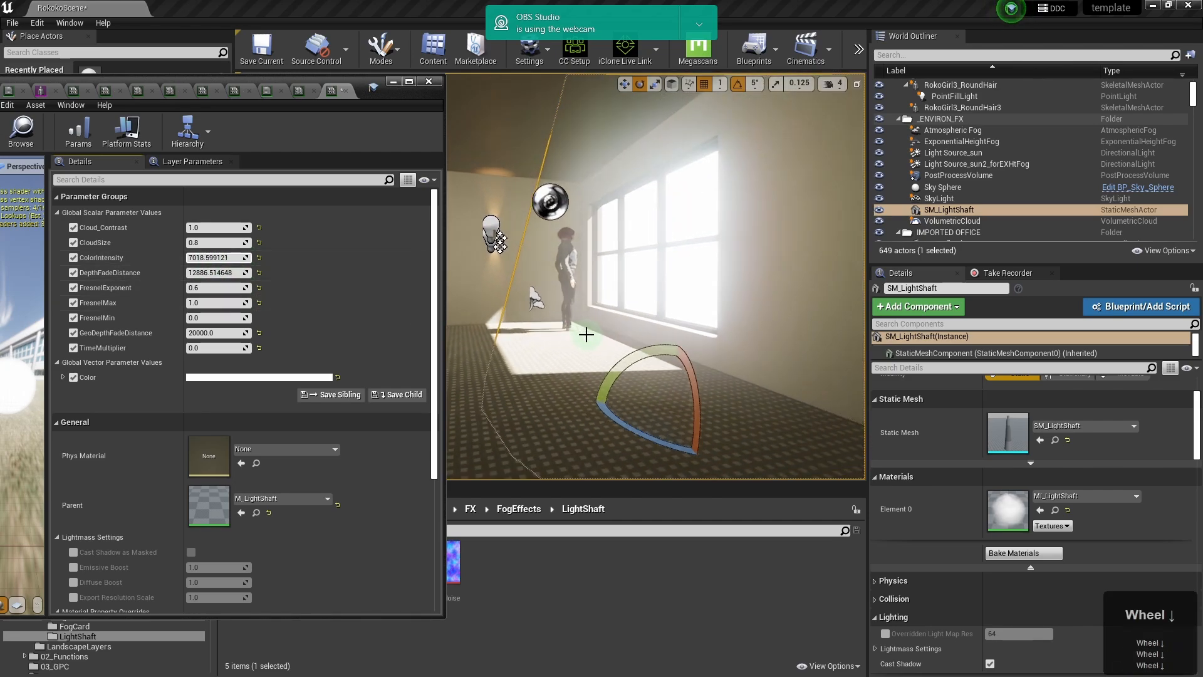
right_click(610, 339)
right_click_drag(611, 339, 616, 340)
left_click_drag(617, 341, 649, 341)
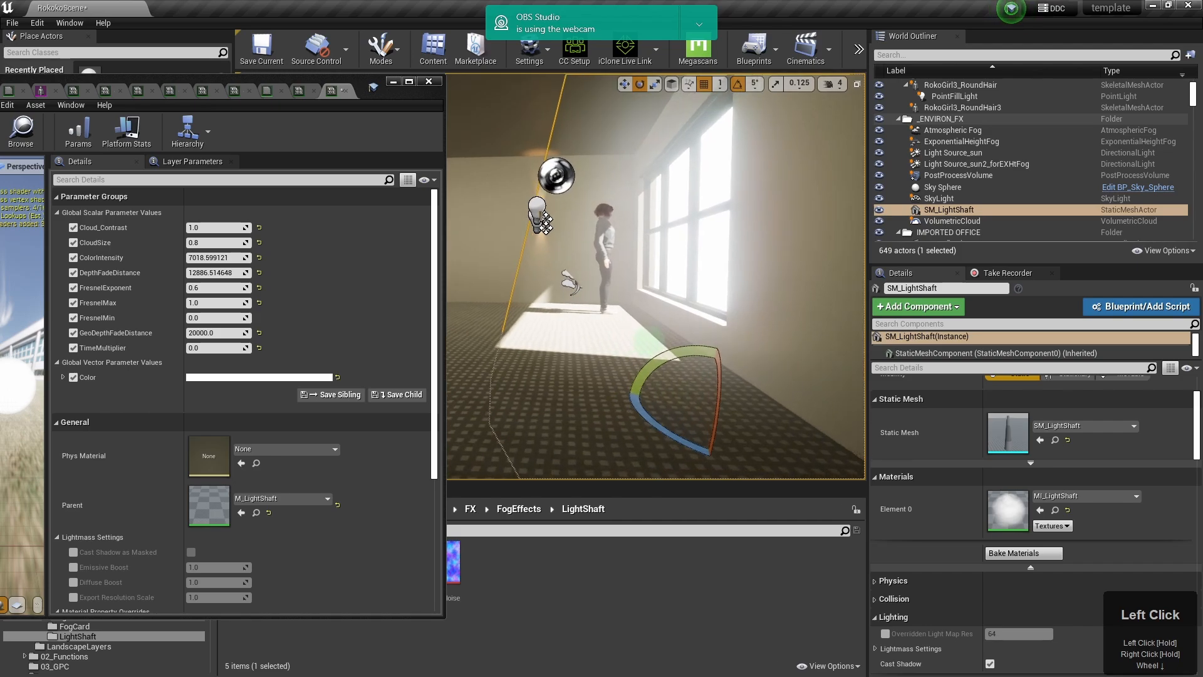
left_click(878, 210)
left_click(879, 211)
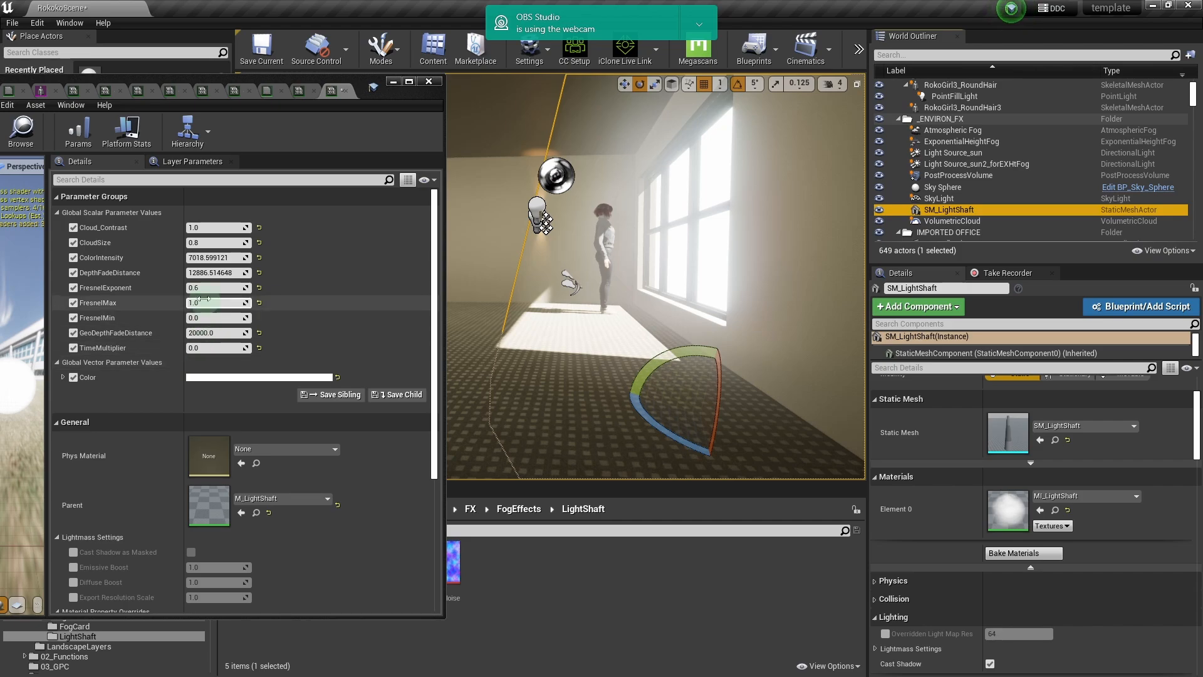
- Set the light shaft material's DepthFadeDistance to about 20489.6, ColorIntensity to about 6035.8 and CloudSize to about 2.83
left_click_drag(217, 273, 273, 274)
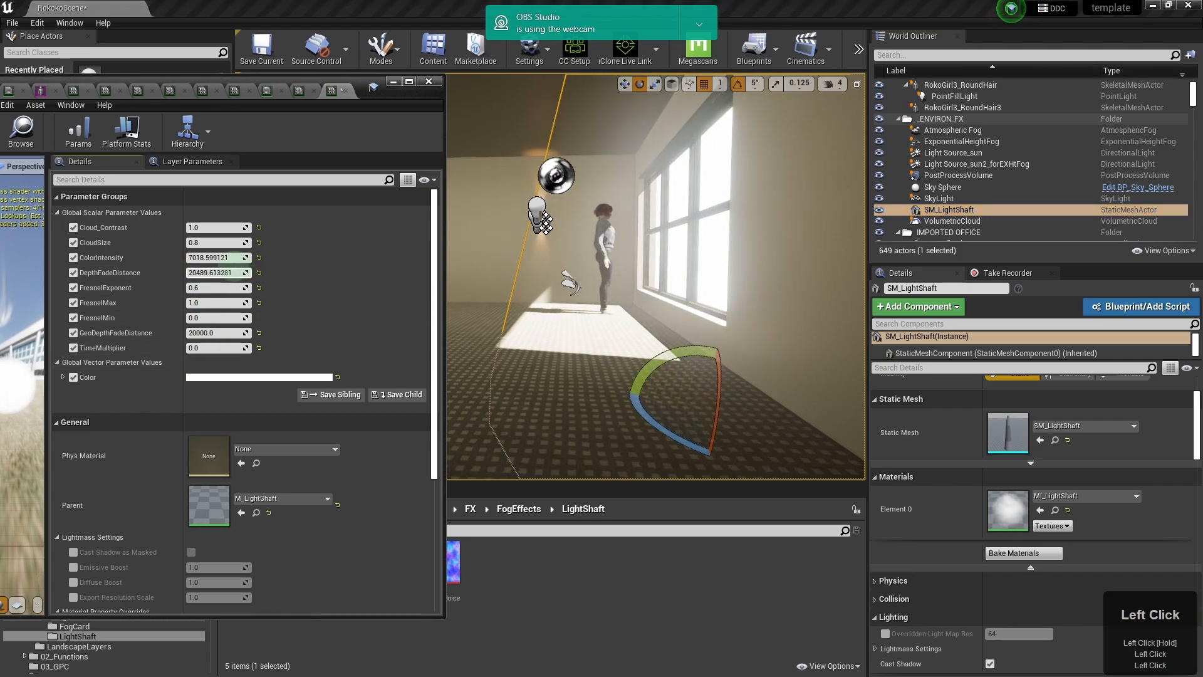
left_click_drag(207, 258, 269, 236)
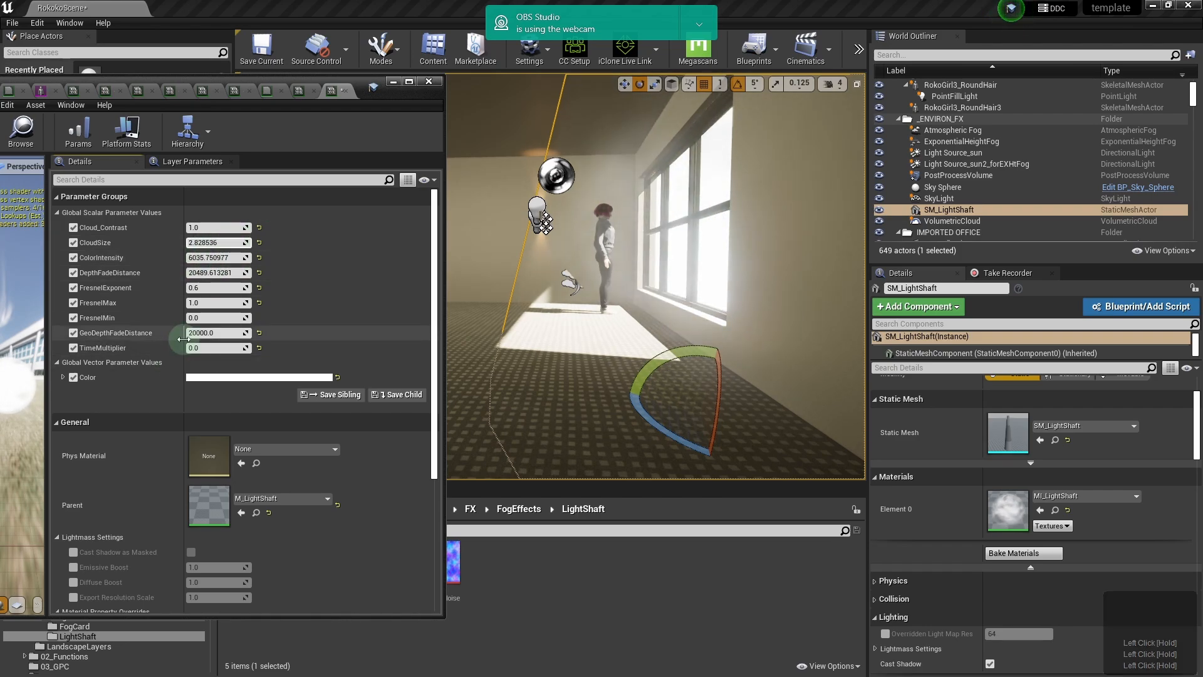
- Examine SM_LightShaft from the side facing the windows, comparing the room with the shaft hidden and shown
key("w")
left_click(963, 209)
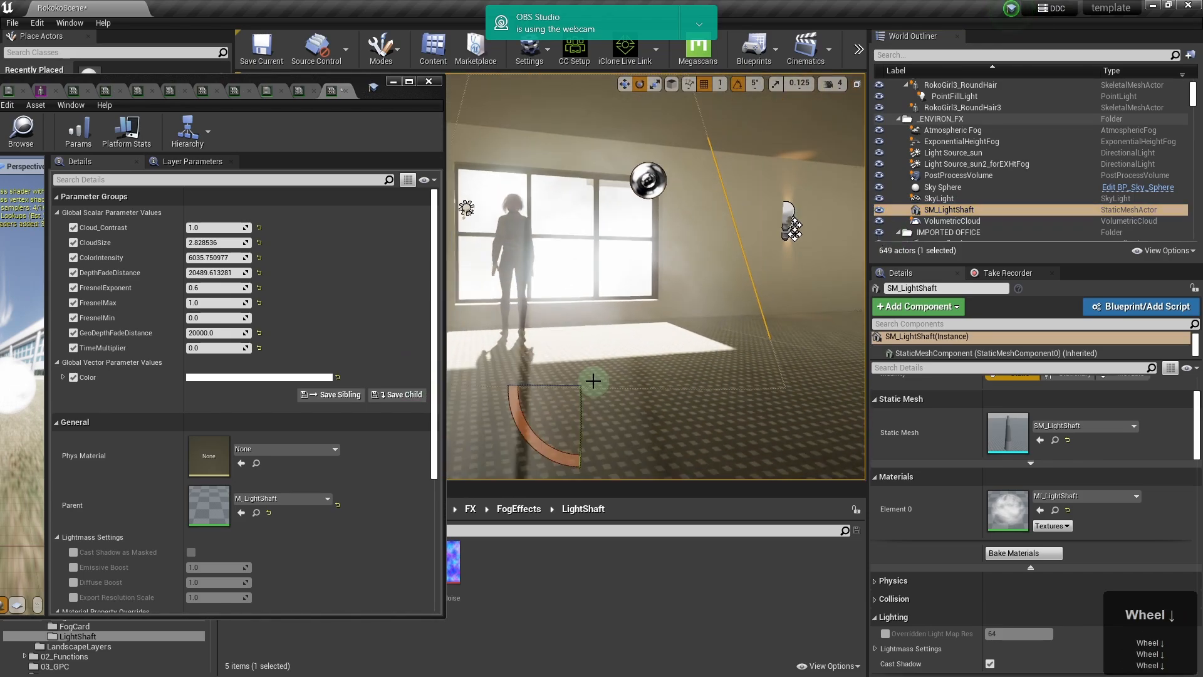
right_click_drag(681, 357, 740, 358)
scroll(696, 362, "down", 4)
left_click(968, 210)
left_click_drag(742, 359, 768, 362)
left_click(880, 213)
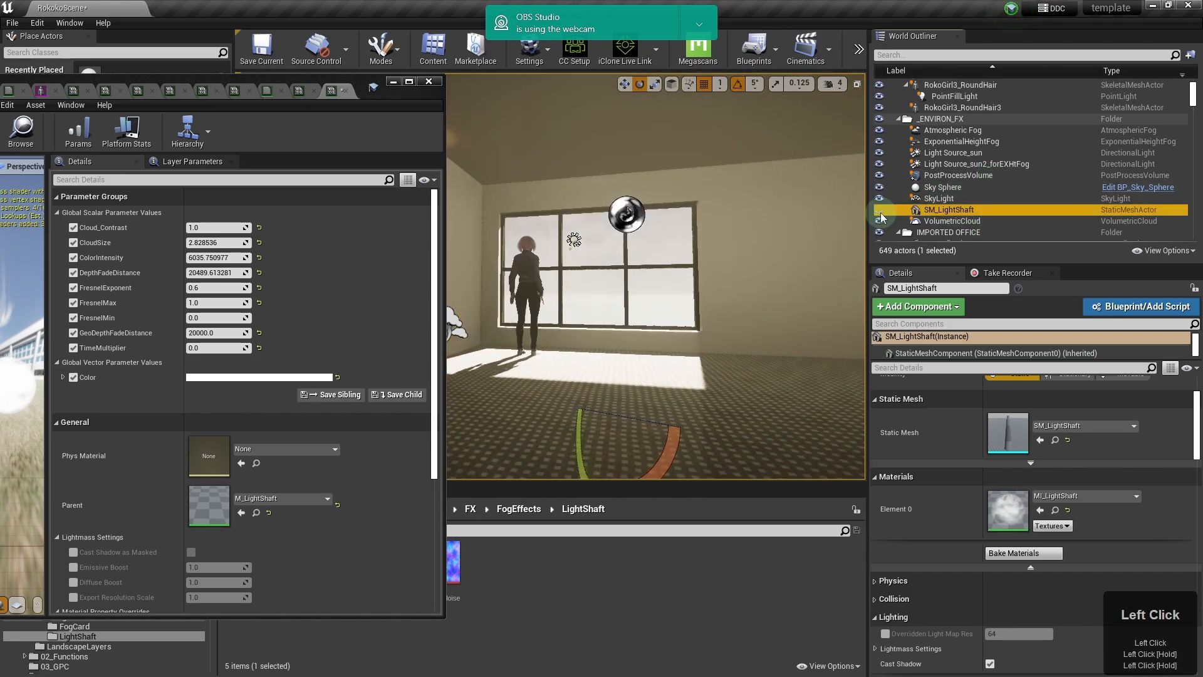
mouse_move(728, 333)
right_mouse_down()
mouse_move(701, 342)
mouse_move(730, 351)
right_mouse_up()
key("w")
scroll(664, 279, "up", 4)
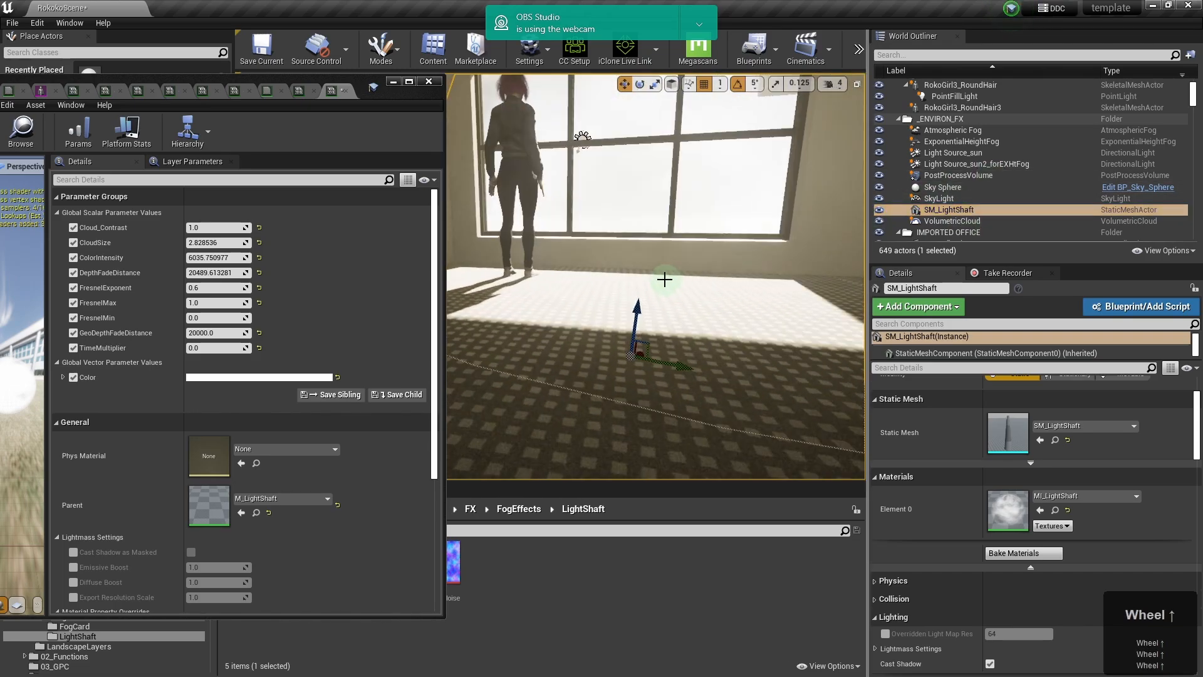
- Raise the light shaft material's ColorIntensity to about 46938.3 while viewing the window from the side
right_click_drag(664, 279, 693, 280)
scroll(678, 278, "down", 3)
left_click_drag(595, 355, 636, 382)
scroll(622, 385, "down", 4)
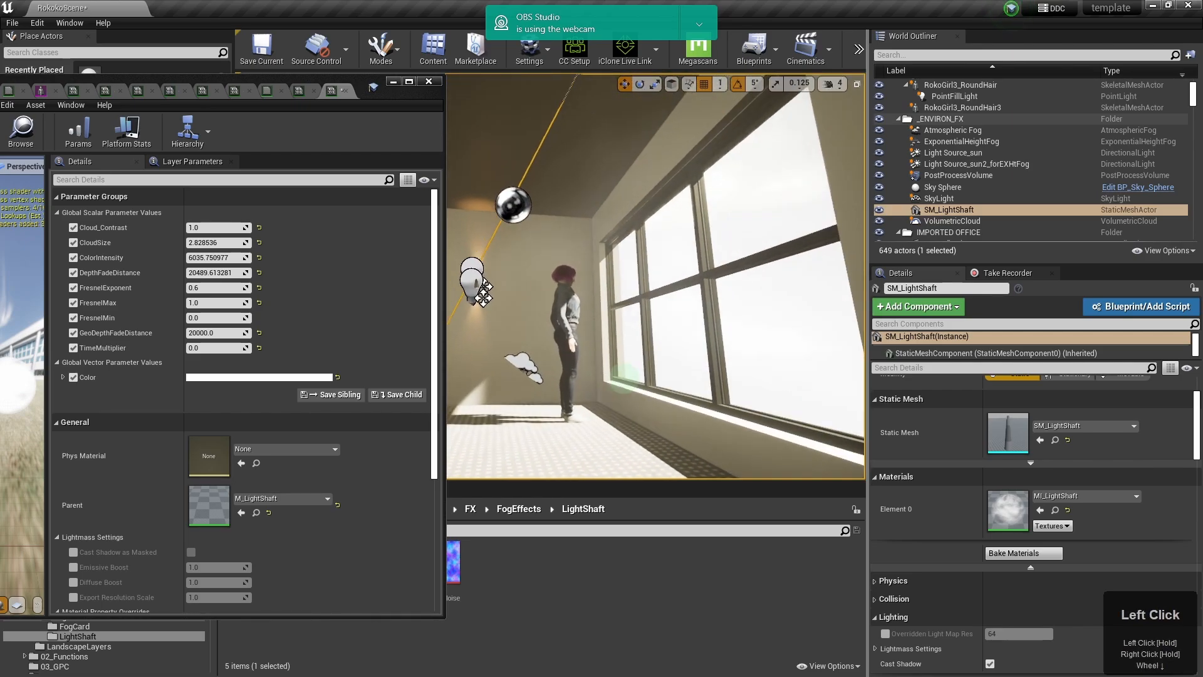
left_click_drag(220, 258, 357, 249)
scroll(569, 357, "down", 4)
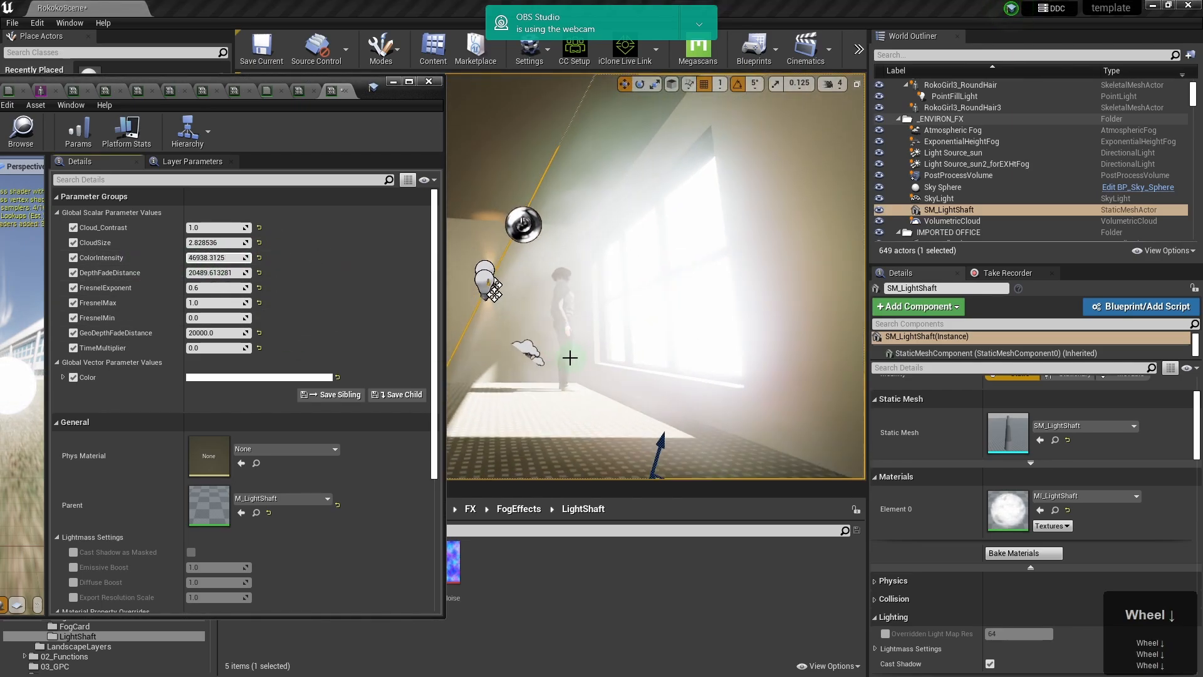
- Adjust the position and rotation of SM_LightShaft so the beam angles in from the window
left_click_drag(570, 357, 658, 420)
scroll(666, 432, "down", 3)
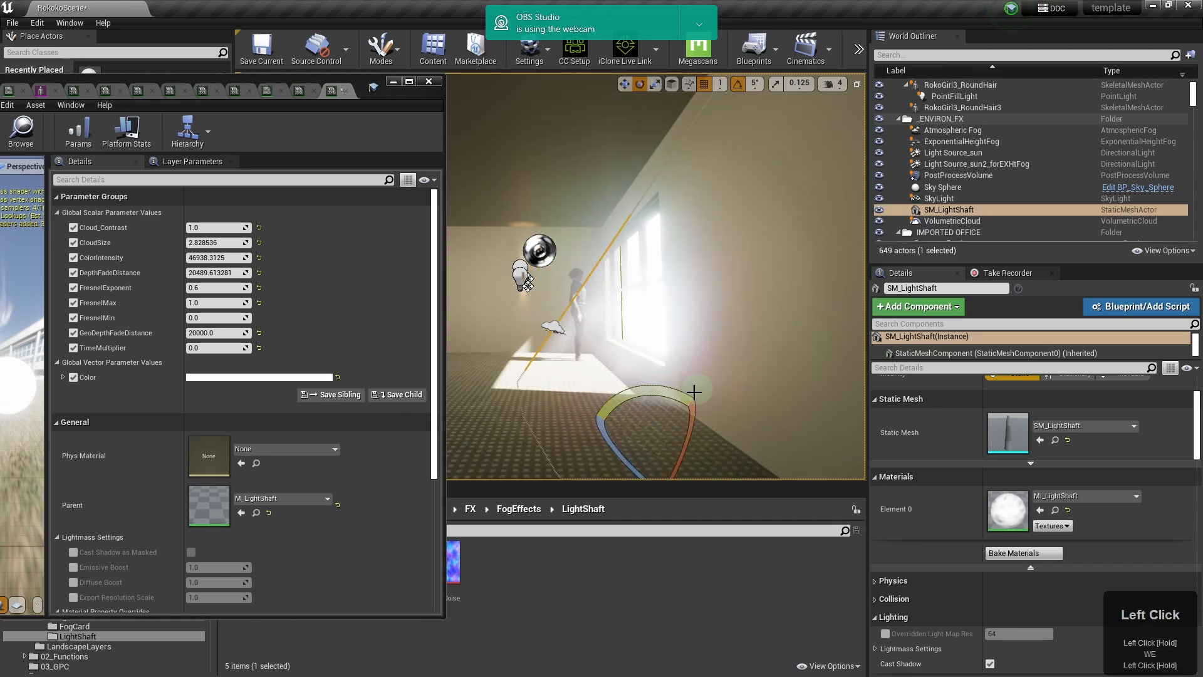
left_click_drag(677, 466, 651, 463)
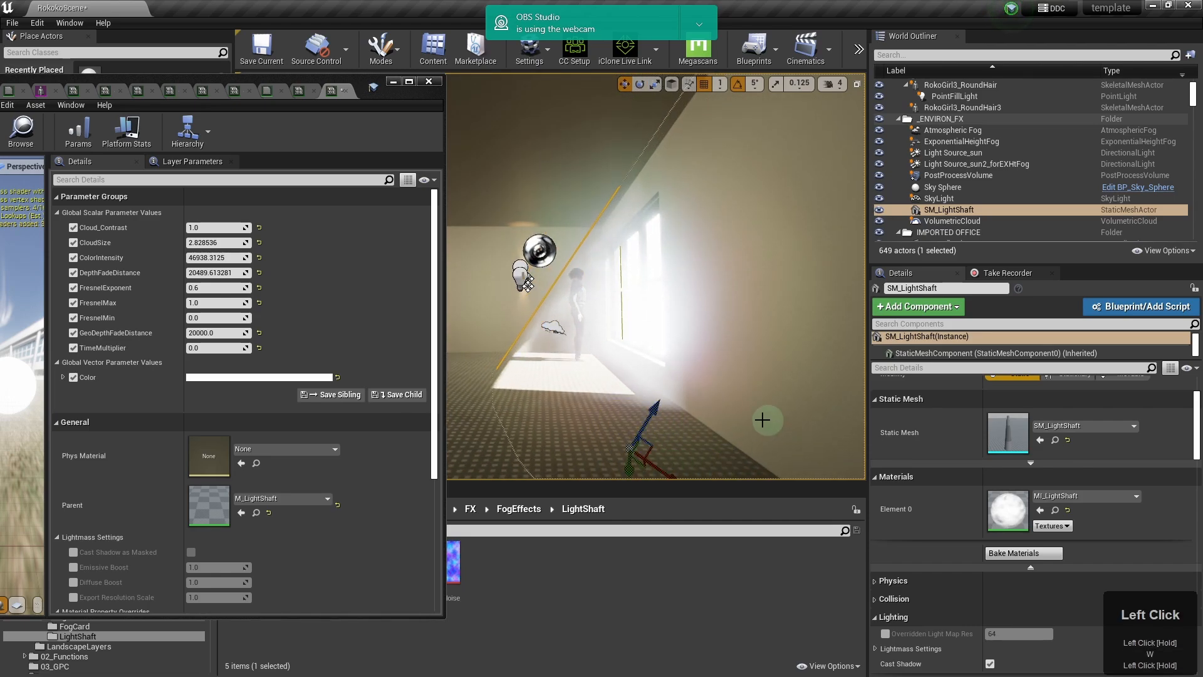
- Select Light Source_sun2_forEXHtFog and switch its visibility off and on to compare its contribution
right_click_drag(763, 420, 696, 411)
left_click(975, 164)
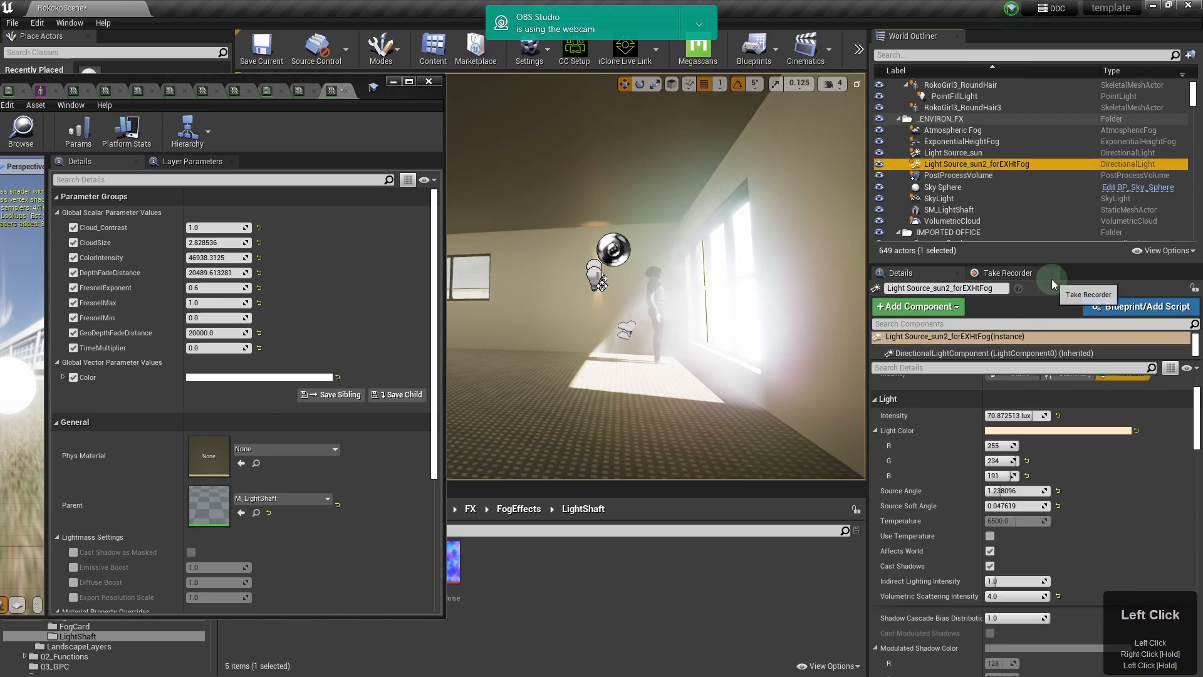
left_click(879, 164)
left_click(879, 164)
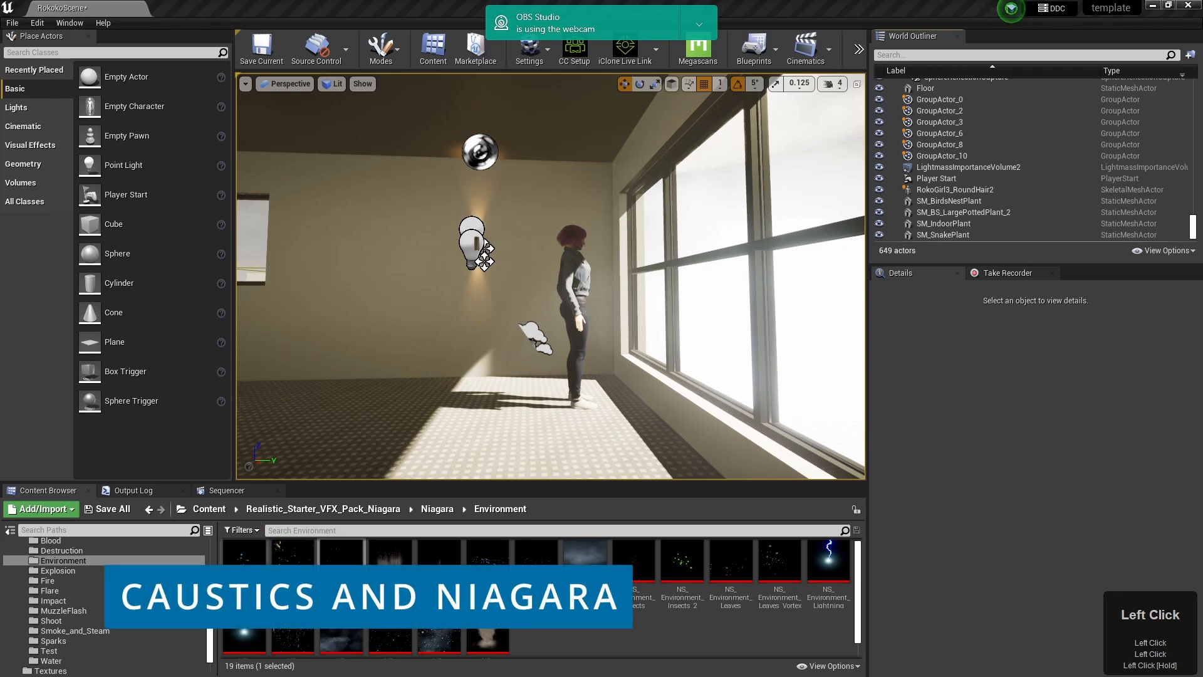
- Open the Niagara Environment folder inside the Realistic_Starter_VFX_Pack_Niagara content
scroll(104, 601, "up", 4)
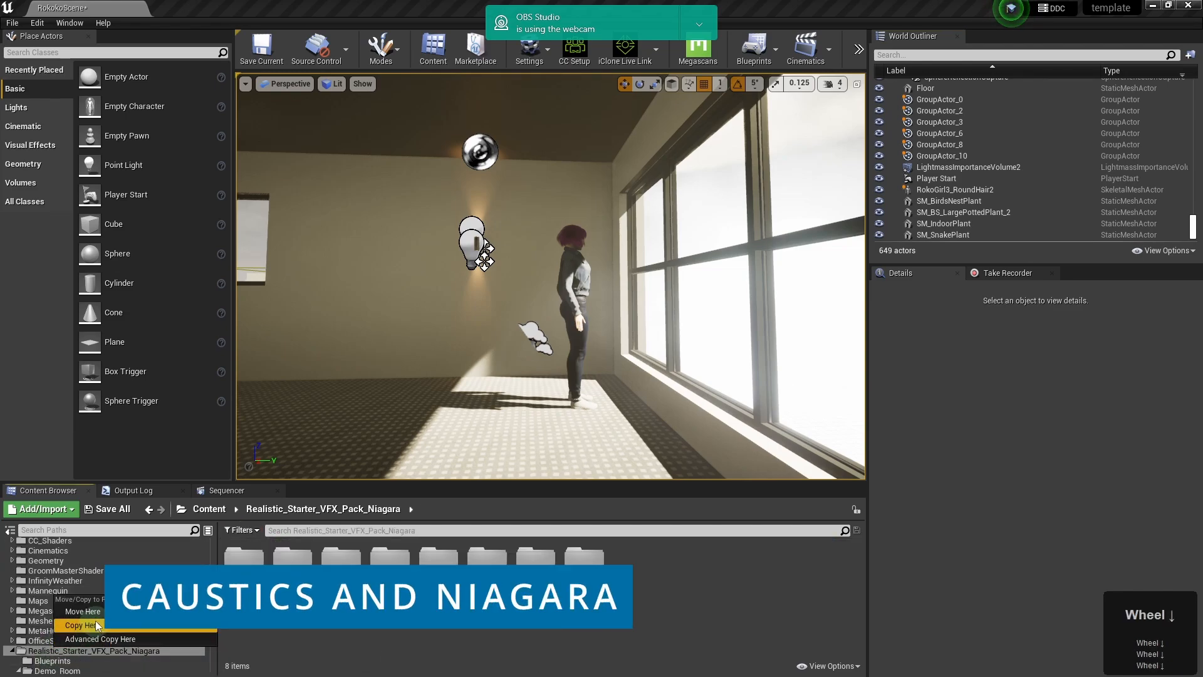
left_click(38, 651)
scroll(95, 630, "down", 6)
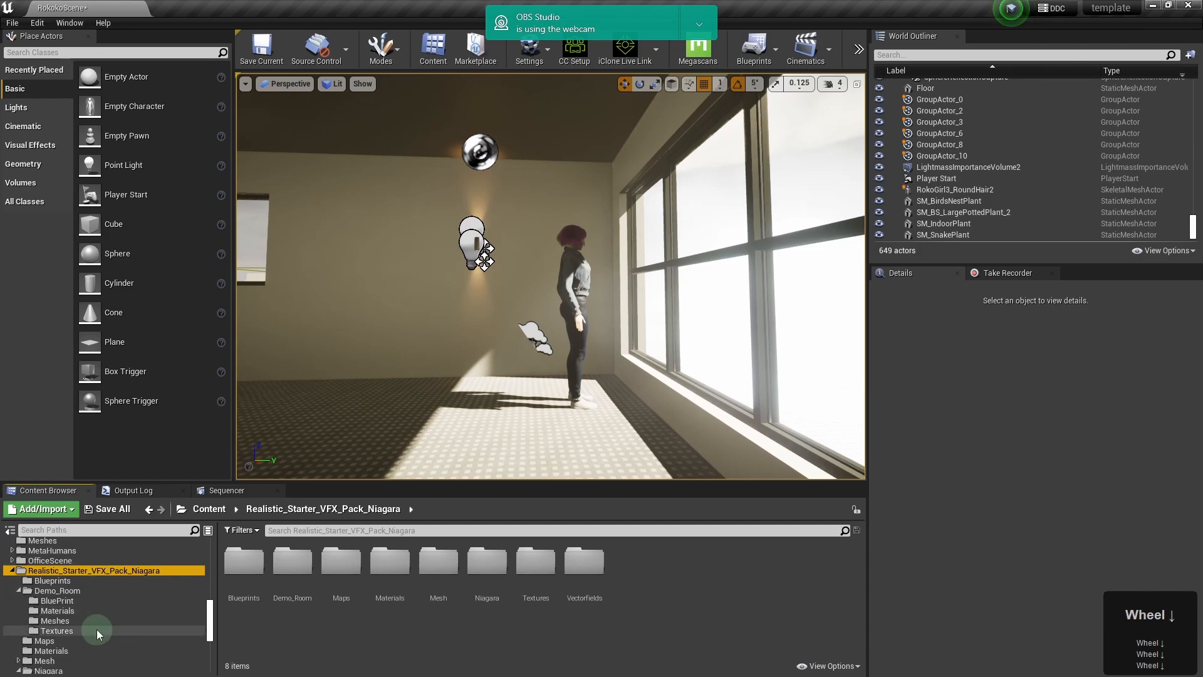
left_click(65, 590)
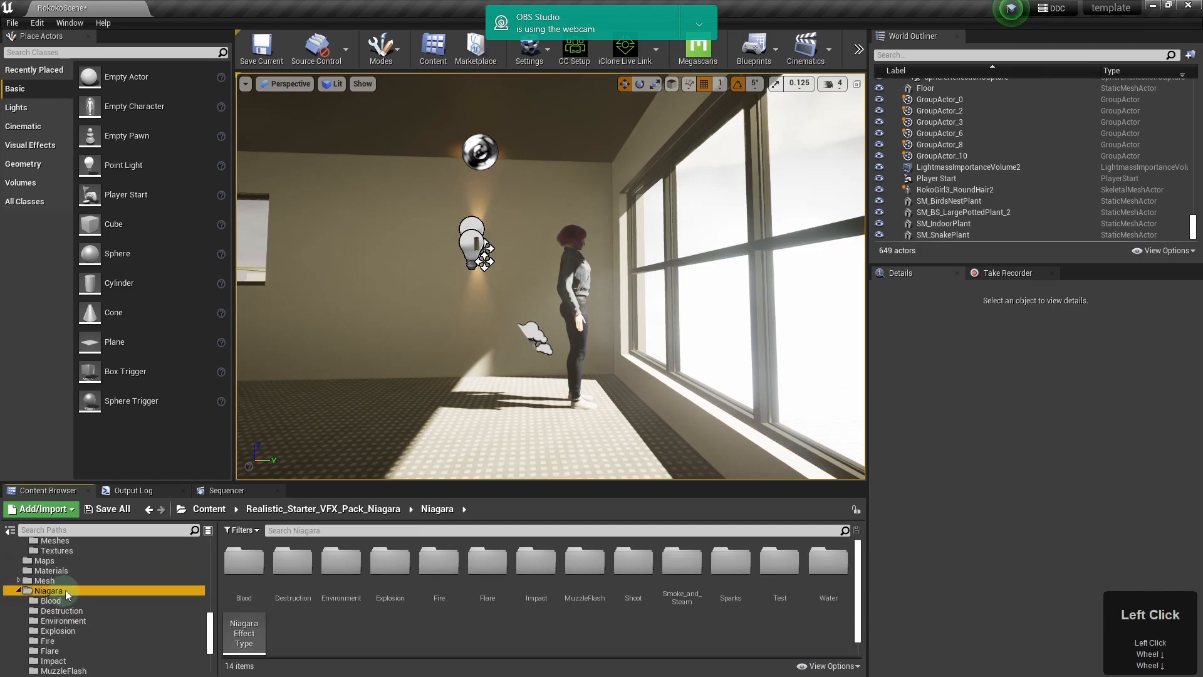
double_click(338, 561)
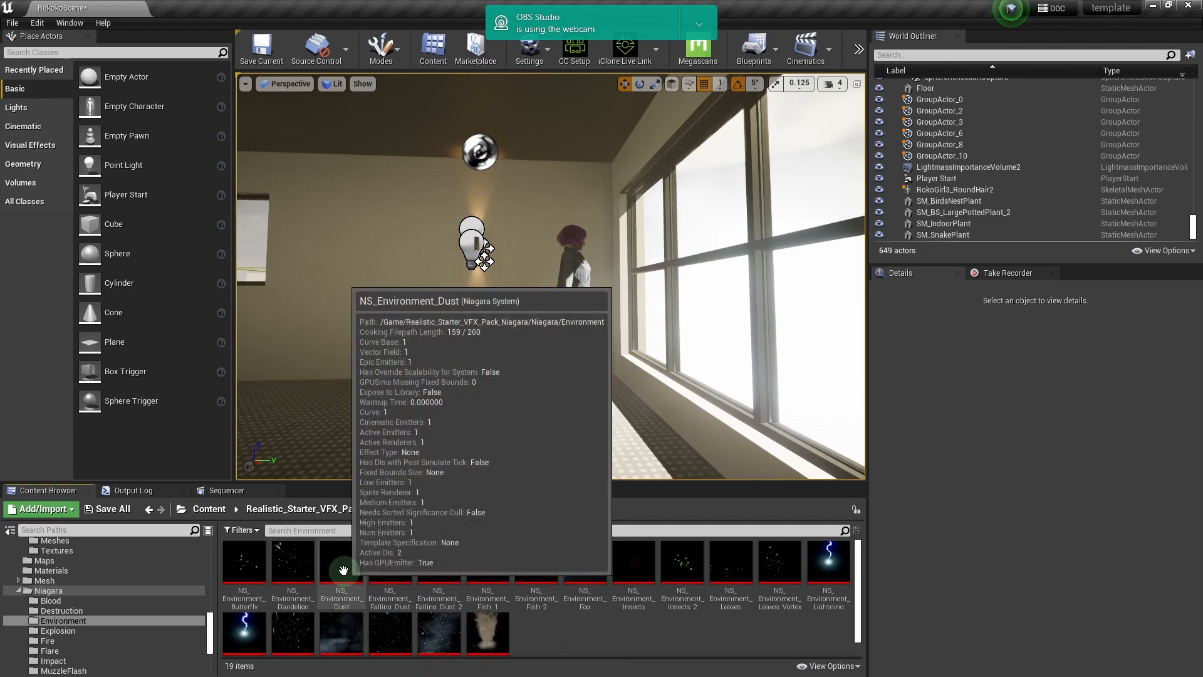
- Place NS_Environment_Dust by the window at 363, 1130, 110 and file it in the _ENVIRON_FX folder
left_click_drag(343, 569, 594, 420)
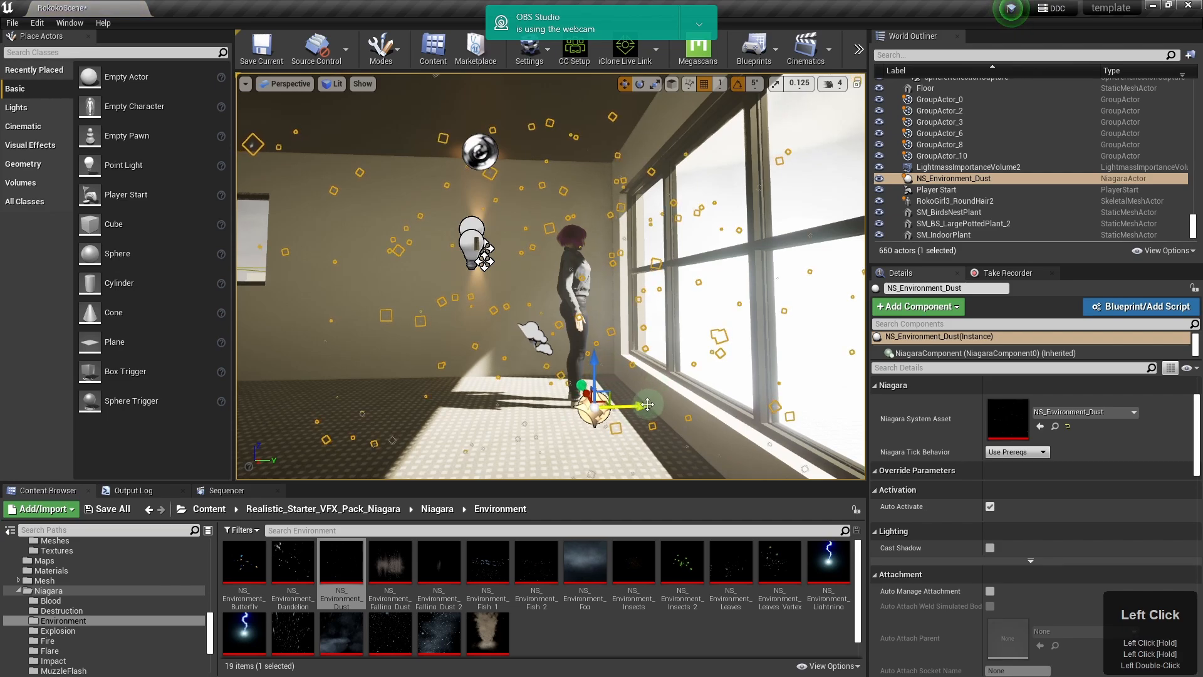
left_click_drag(645, 405, 648, 406)
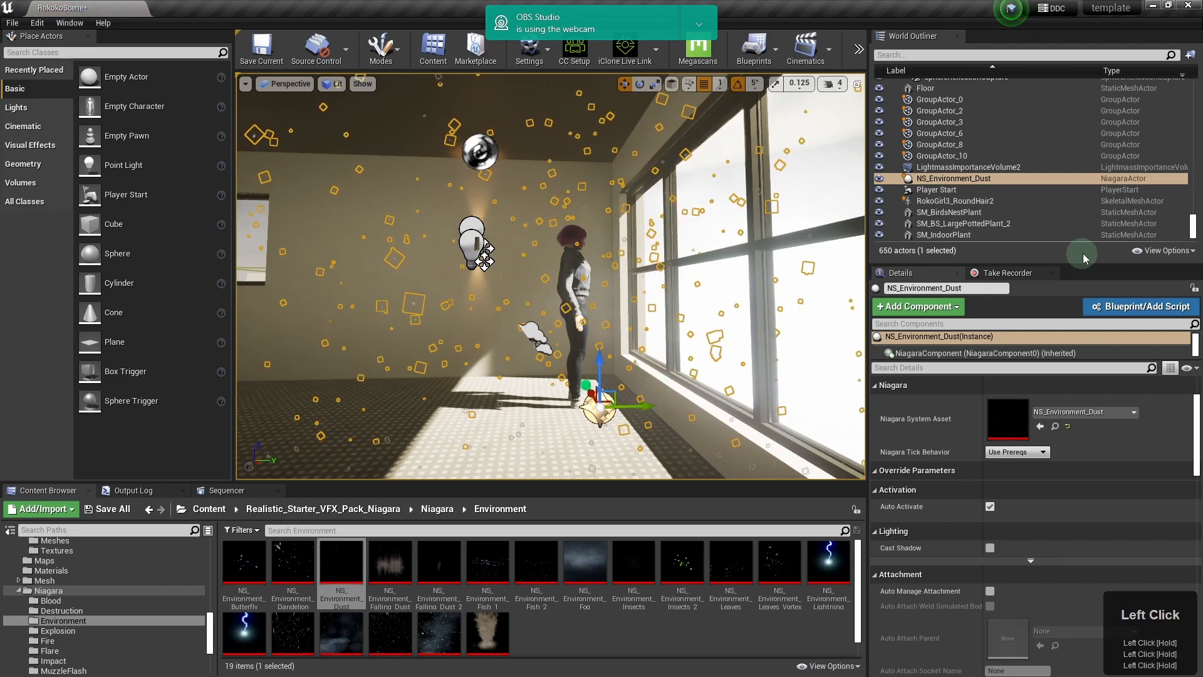
scroll(1134, 499, "down", 1)
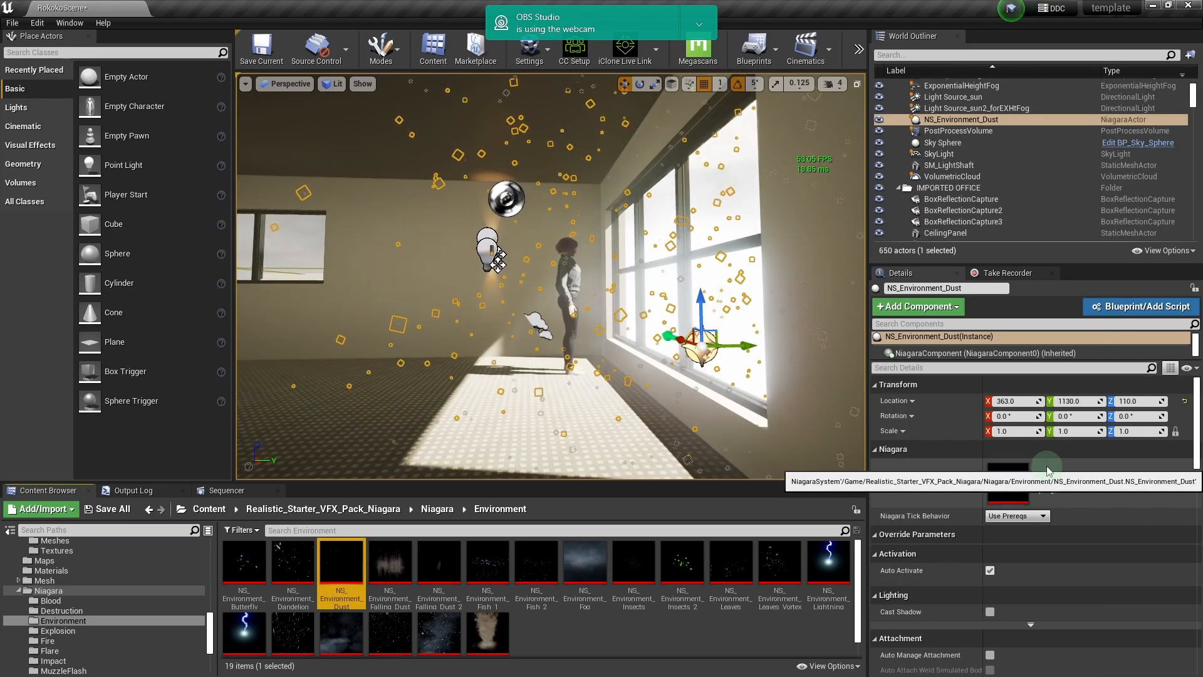
- Open NS_Environment_Dust in the Niagara editor and enlarge the editor to show the full HangingParticulates stack
double_click(341, 567)
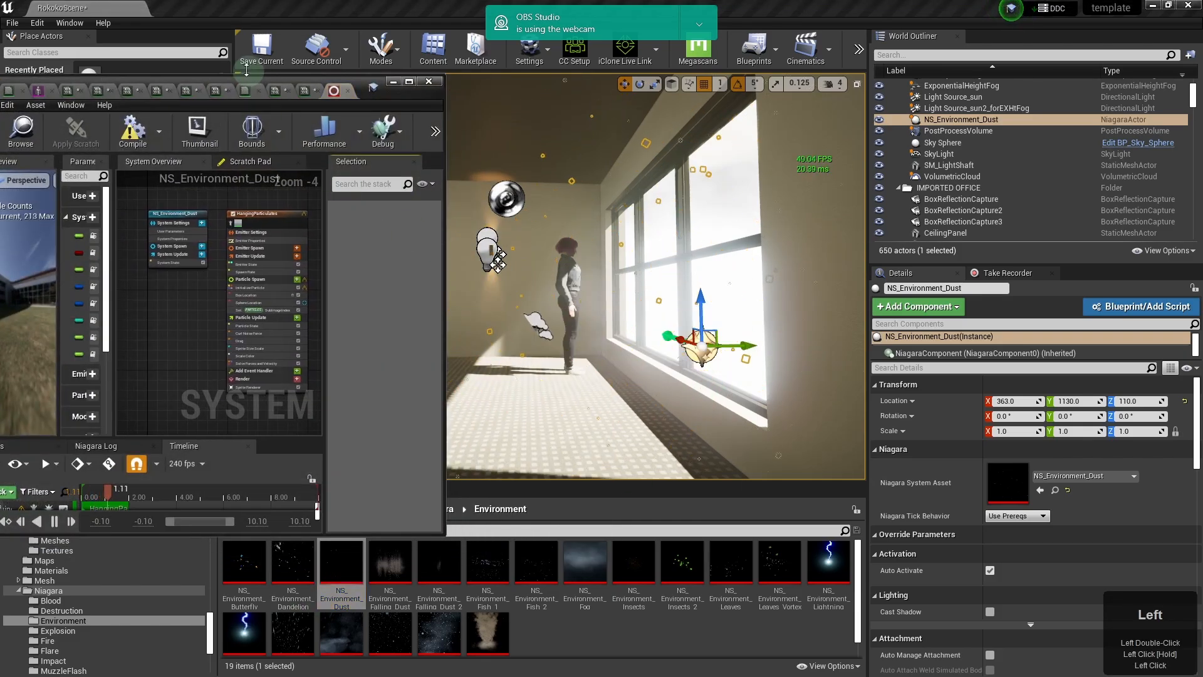
mouse_move(260, 84)
left_mouse_down()
mouse_move(299, 90)
mouse_move(350, 59)
left_mouse_up()
left_click(497, 249)
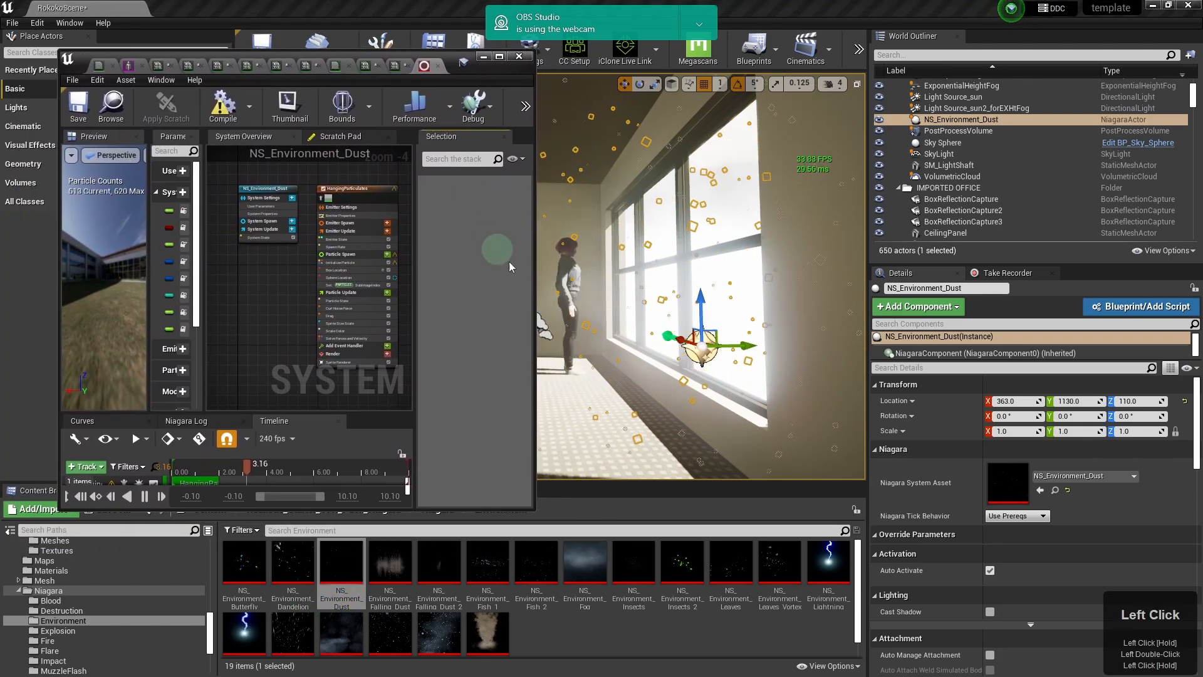
left_click_drag(534, 293, 971, 295)
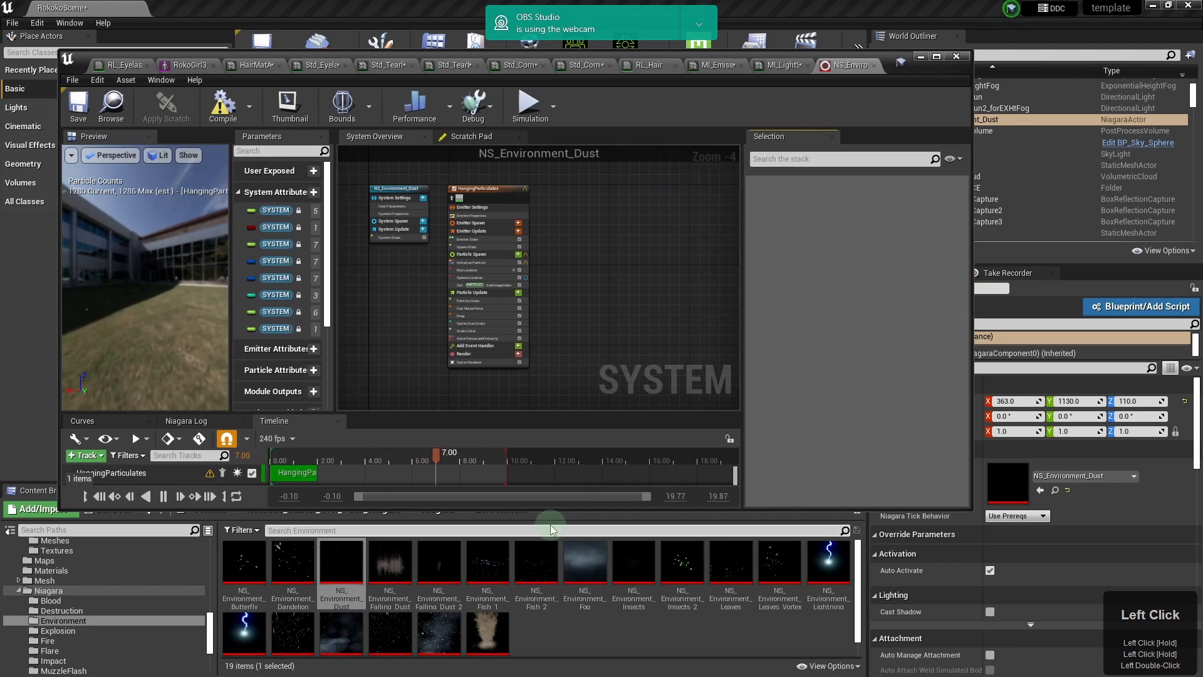
left_click_drag(562, 510, 485, 676)
scroll(511, 332, "up", 4)
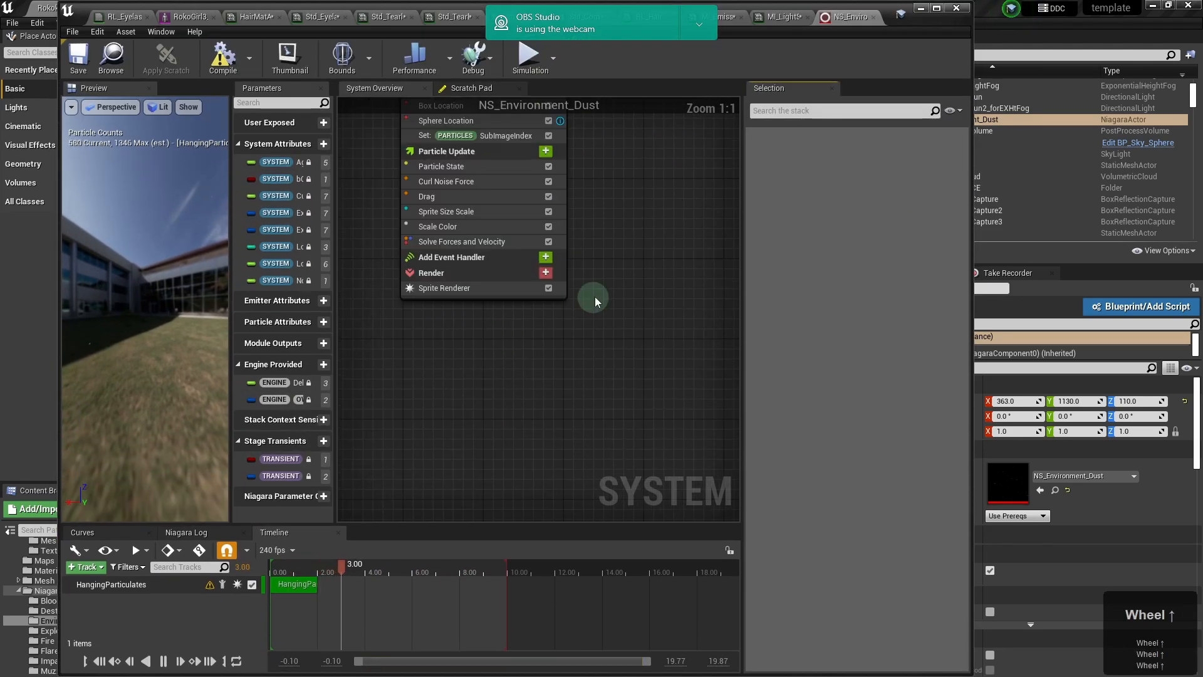
right_click_drag(595, 300, 723, 398)
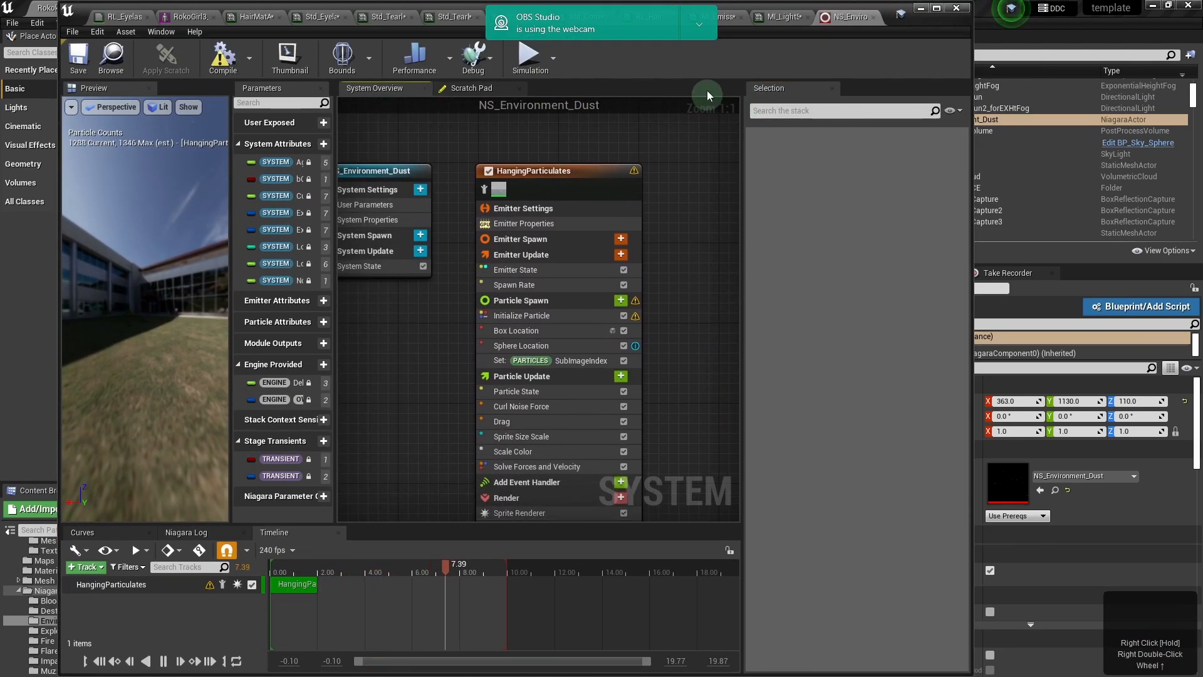
- Reposition the Niagara editor below the scene view and examine the Emitter Spawn, Emitter Update and Box Location modules
left_click_drag(885, 11, 871, 295)
left_click(866, 278)
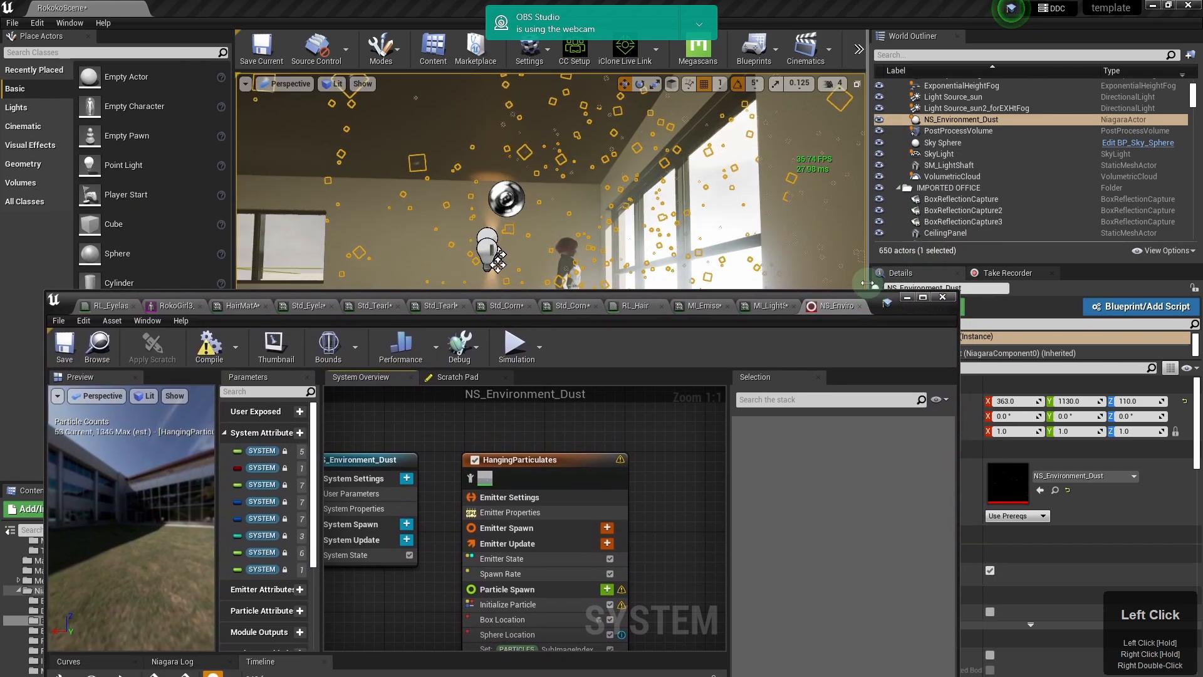
right_click_drag(416, 441, 456, 417)
scroll(450, 595, "up", 2)
scroll(702, 596, "down", 1)
right_click_drag(682, 547, 635, 436)
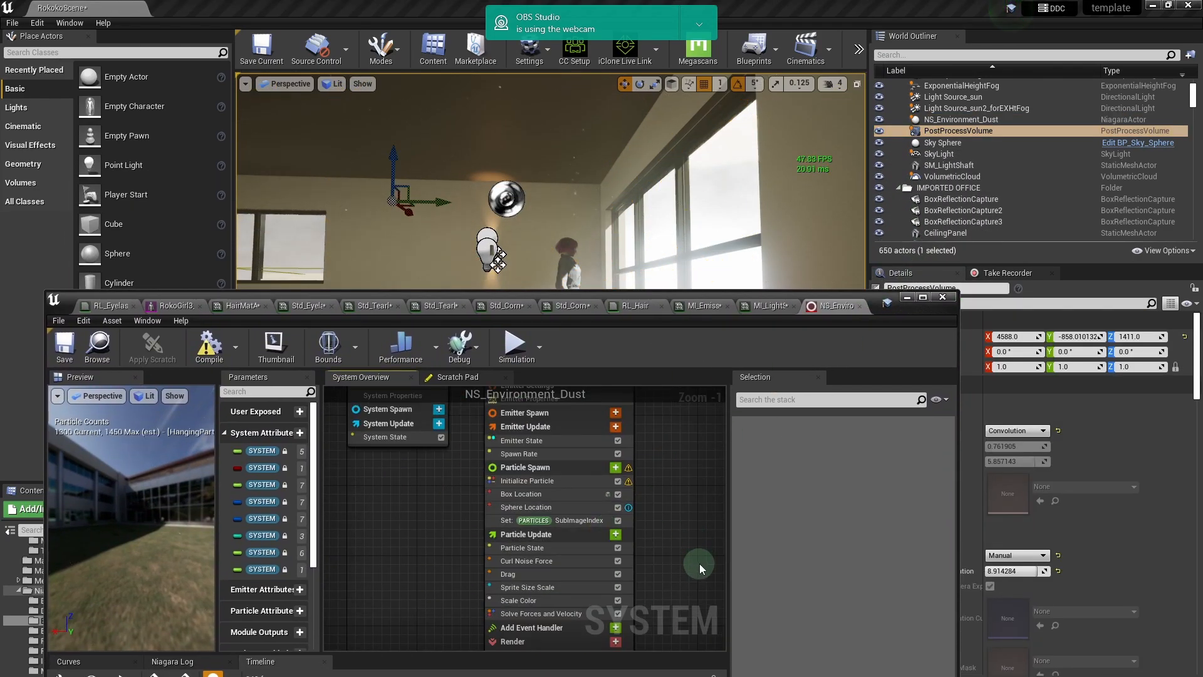
left_click(533, 413)
left_click(528, 426)
left_click(521, 493)
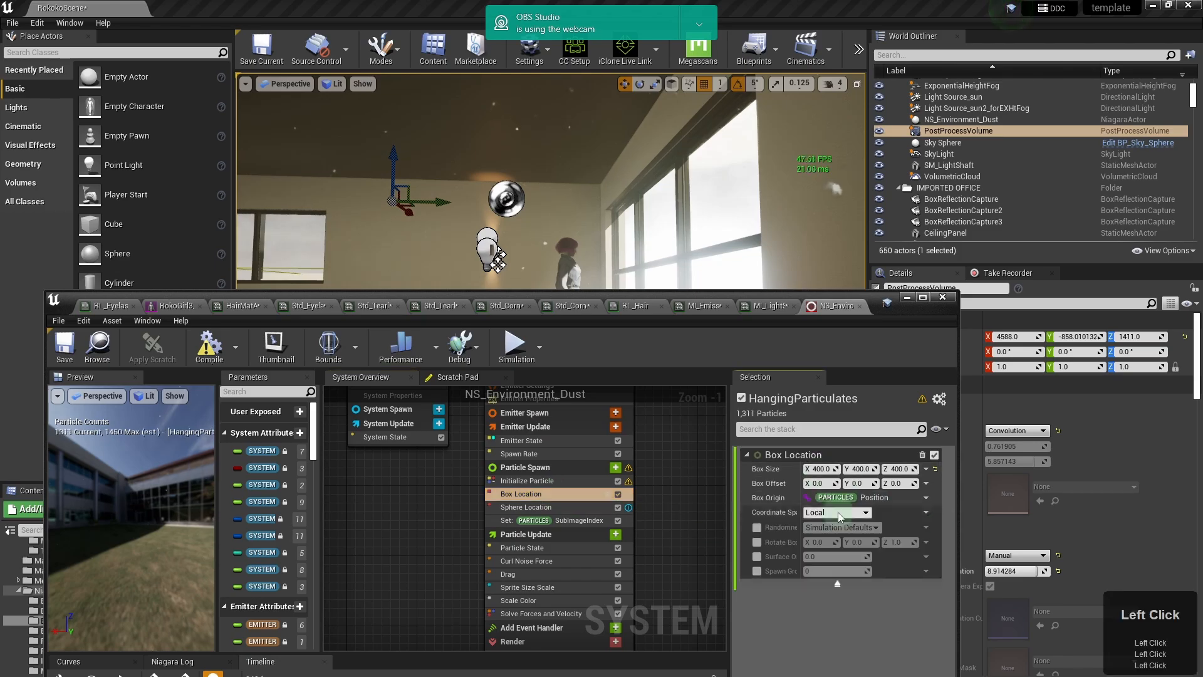
- Examine the Sprite Size Scale, Scale Color and Render settings of the HangingParticulates emitter
left_click(527, 587)
left_click(526, 601)
scroll(661, 569, "down", 1)
right_click_drag(661, 569, 630, 462)
left_click(511, 525)
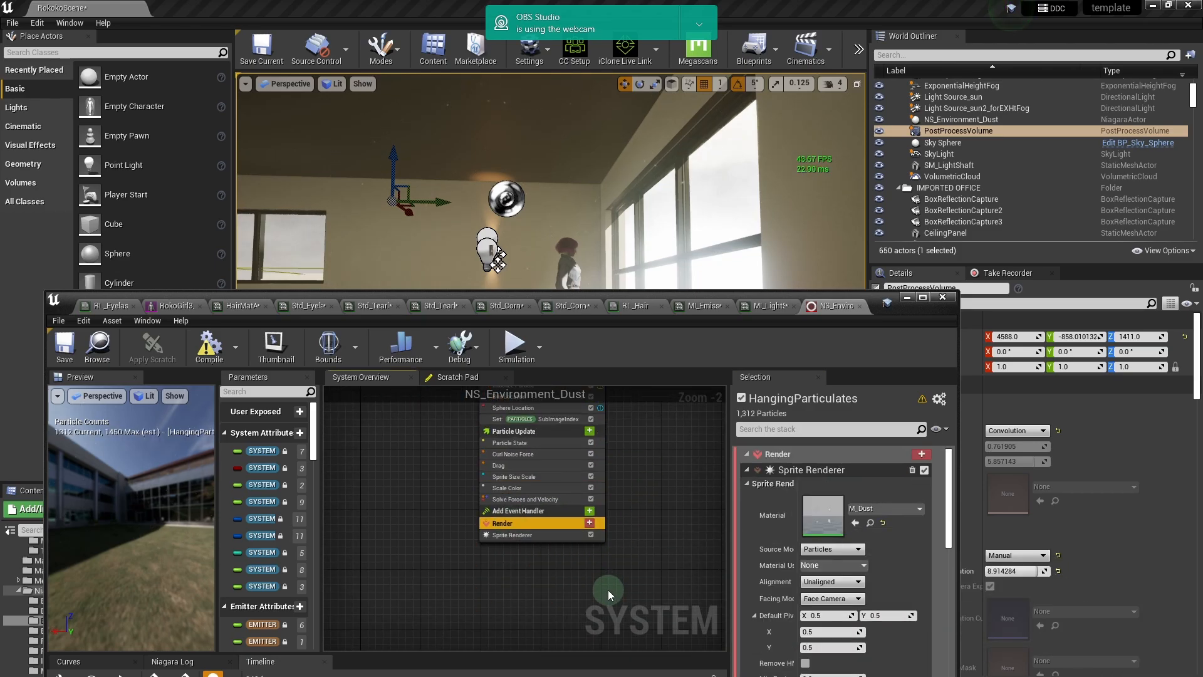
- Examine the Emitter Settings of HangingParticulates, then minimize the Niagara editor to return to the level
scroll(619, 509, "up", 2)
left_click_drag(655, 295, 655, 100)
right_click_drag(668, 270, 721, 506)
left_click(542, 275)
left_click(747, 274)
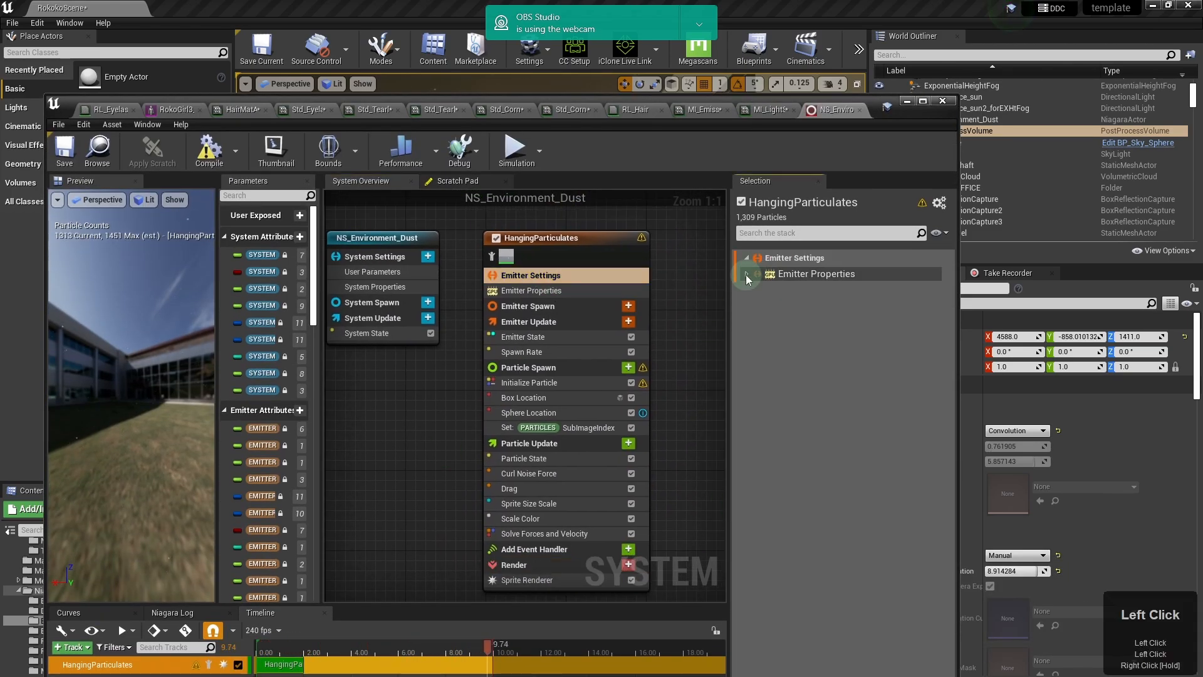
scroll(932, 532, "down", 2)
mouse_move(872, 103)
left_mouse_down()
mouse_move(904, 377)
mouse_move(868, 106)
left_mouse_up()
left_click(903, 103)
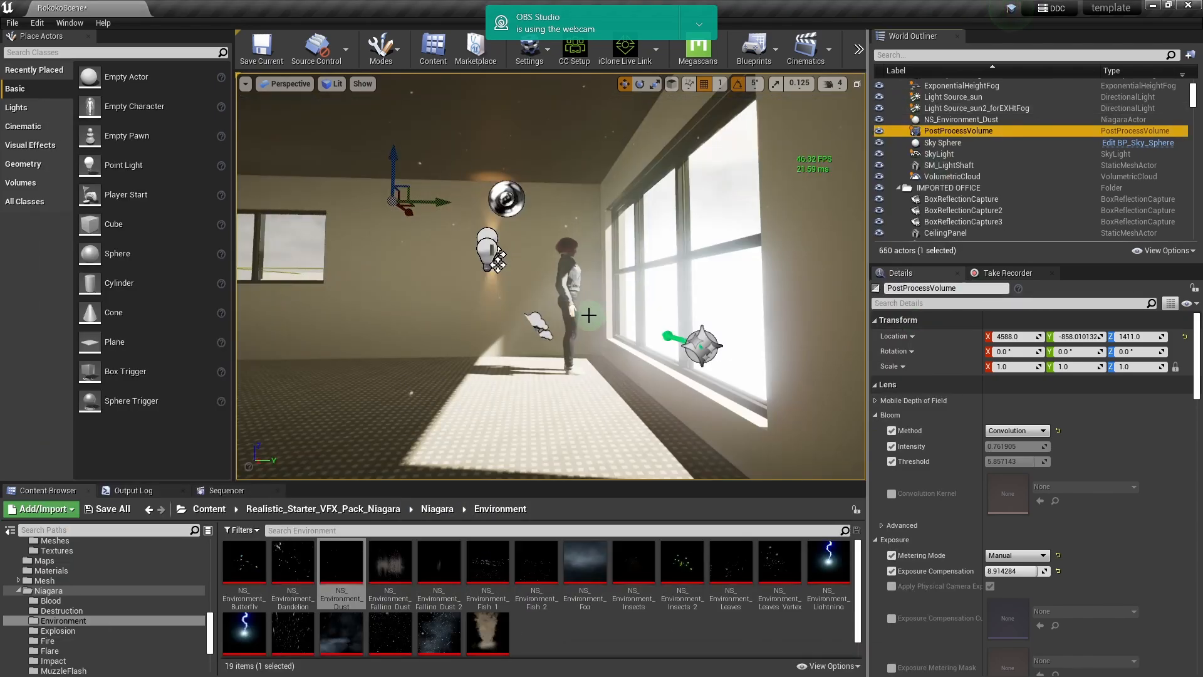
- Undo the last selection change, select the room wall and switch the viewport to game view to hide editor icons
key("ctrl+z")
left_click(539, 263)
key("g")
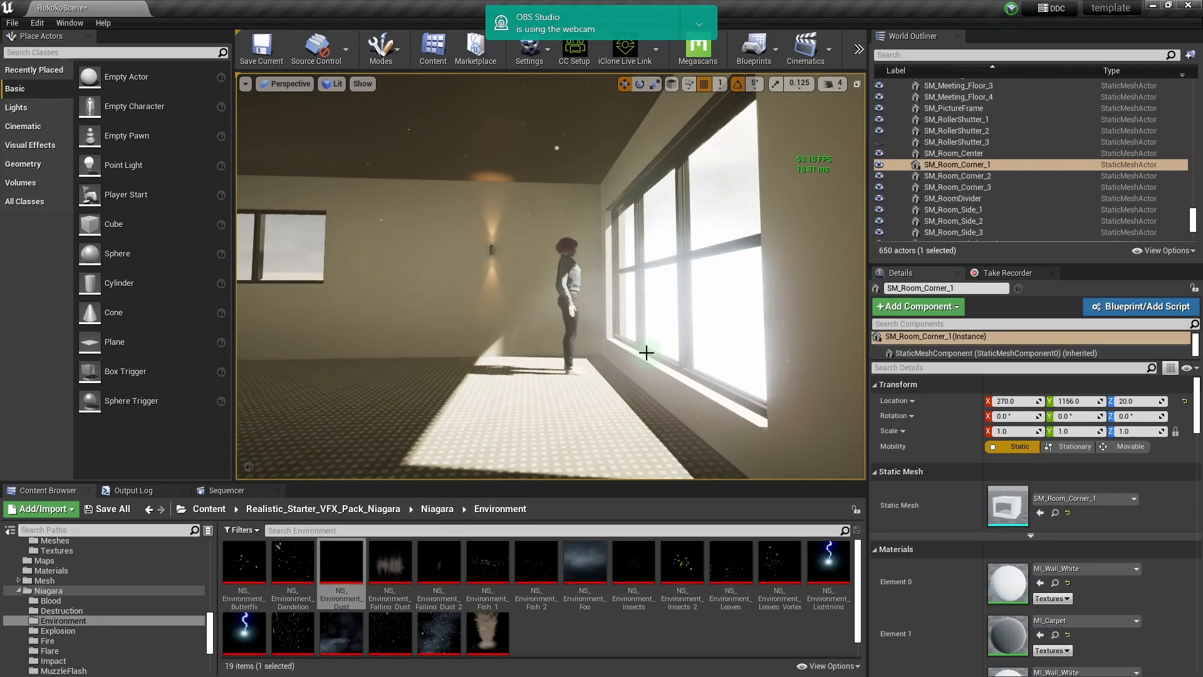
- Examine the sunlit character and the light spilling through the window from behind
scroll(646, 353, "up", 2)
right_click_drag(591, 357, 604, 358)
left_click_drag(604, 359, 579, 356)
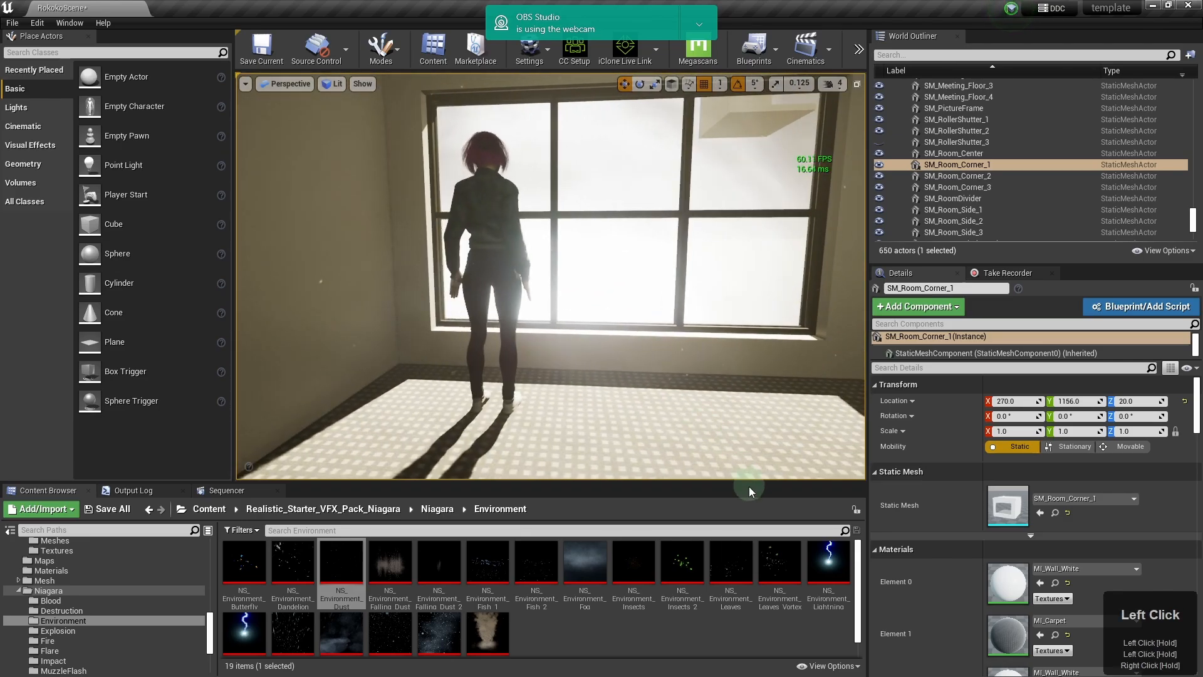
right_click_drag(639, 416, 642, 399)
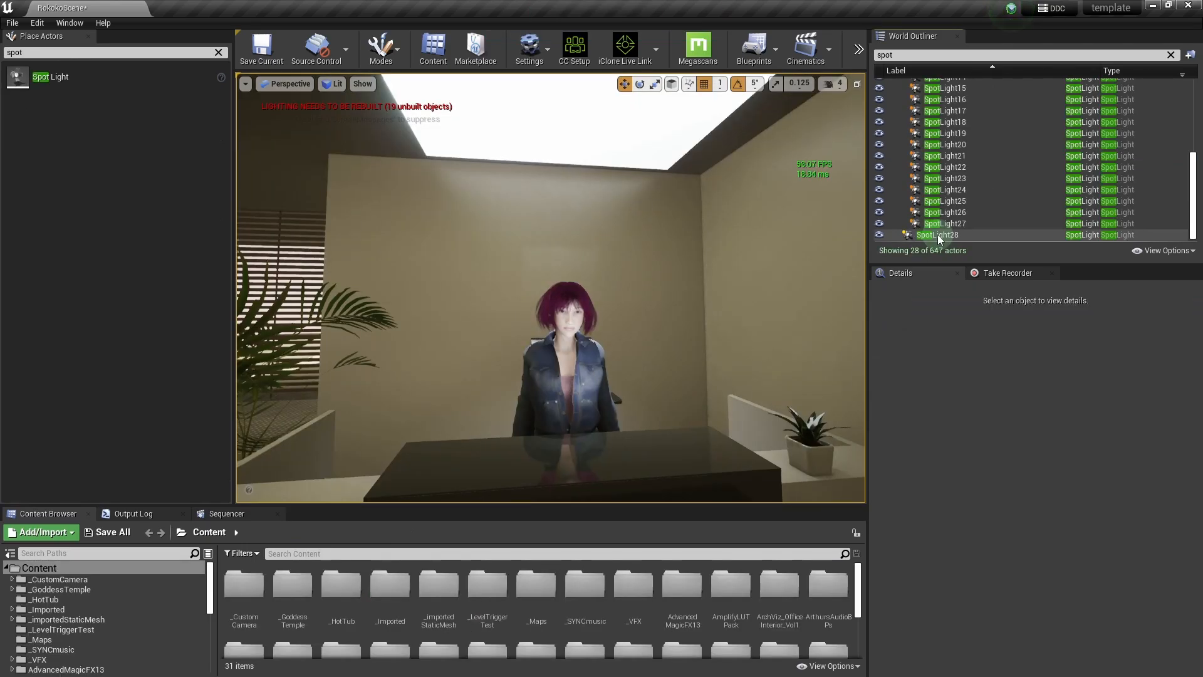
- Select SpotLight28 above the reception desk and set its Intensity to 160 cd
left_click(937, 235)
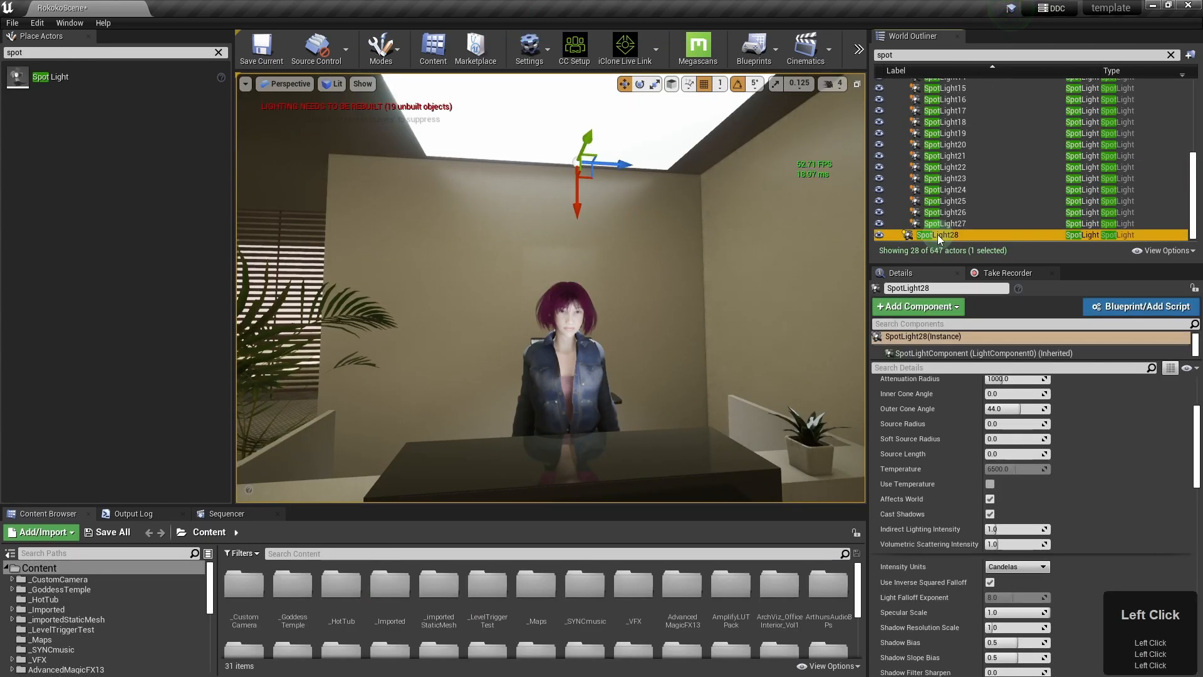
scroll(1101, 430, "up", 3)
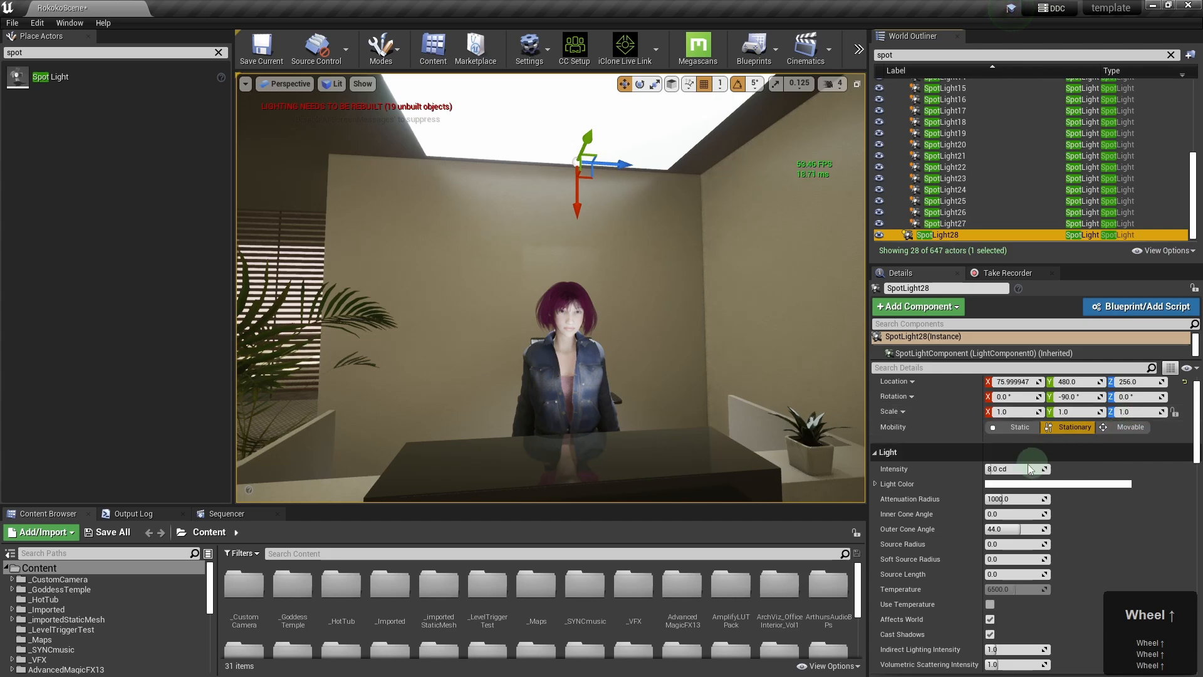
left_click_drag(1015, 469, 1058, 468)
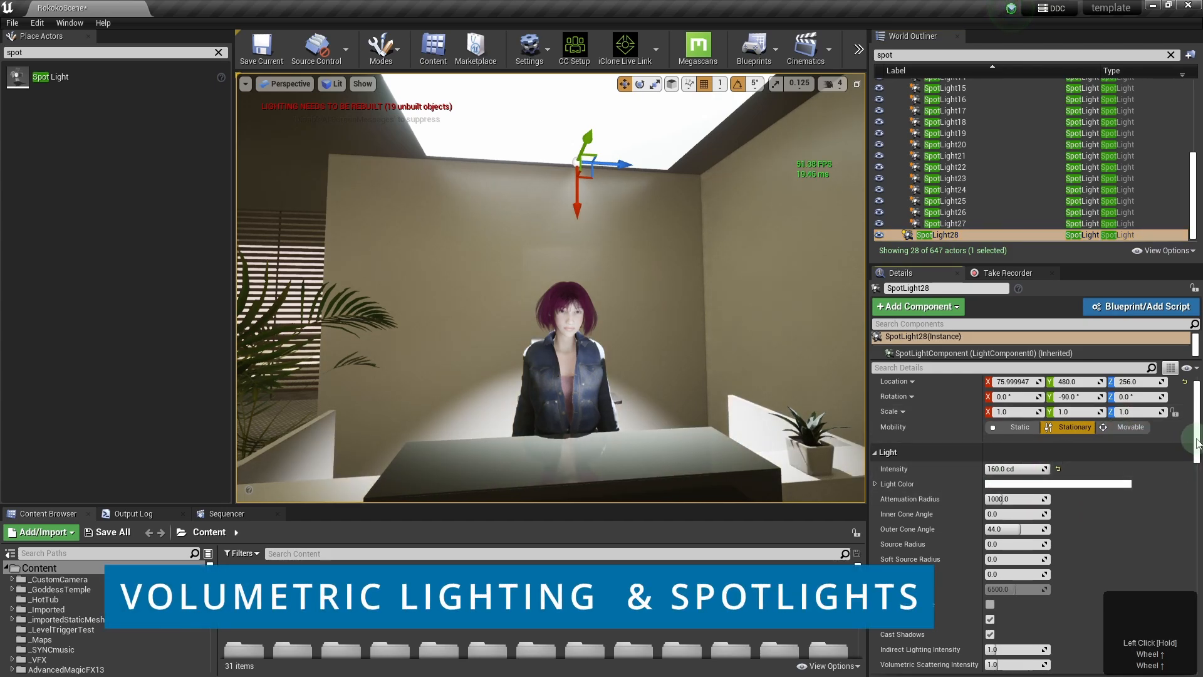
- Make SpotLight28 Movable and set its Volumetric Scattering Intensity to 4.0
left_click_drag(1197, 438, 1199, 442)
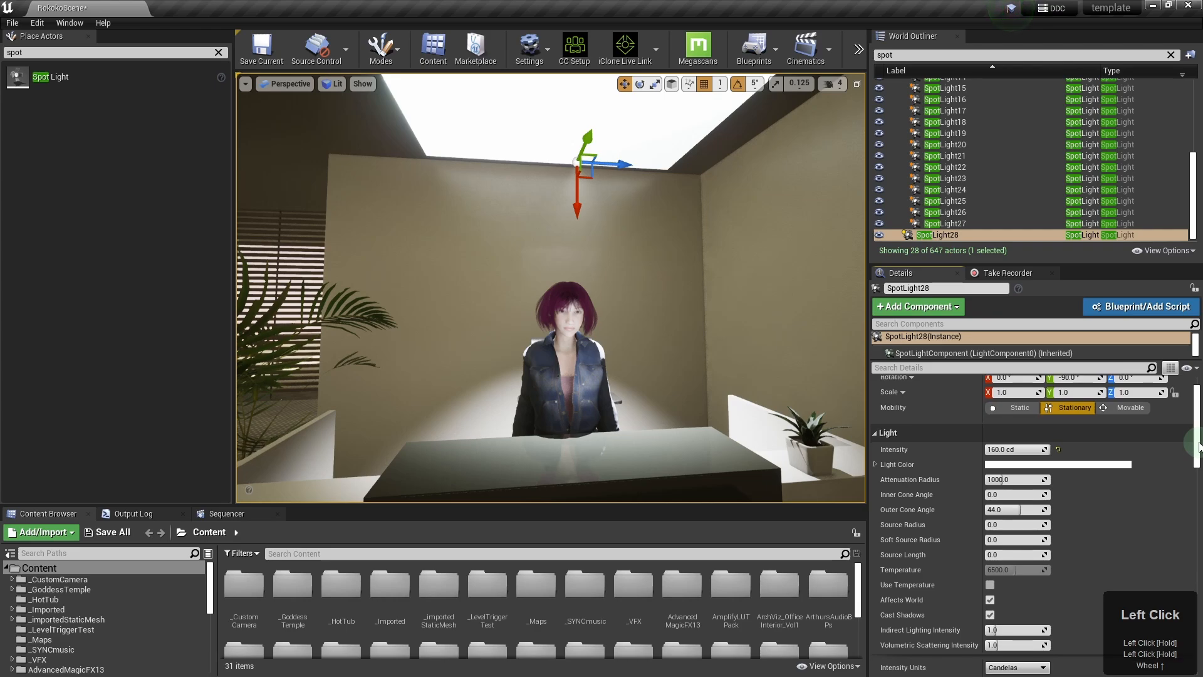
left_click(1130, 408)
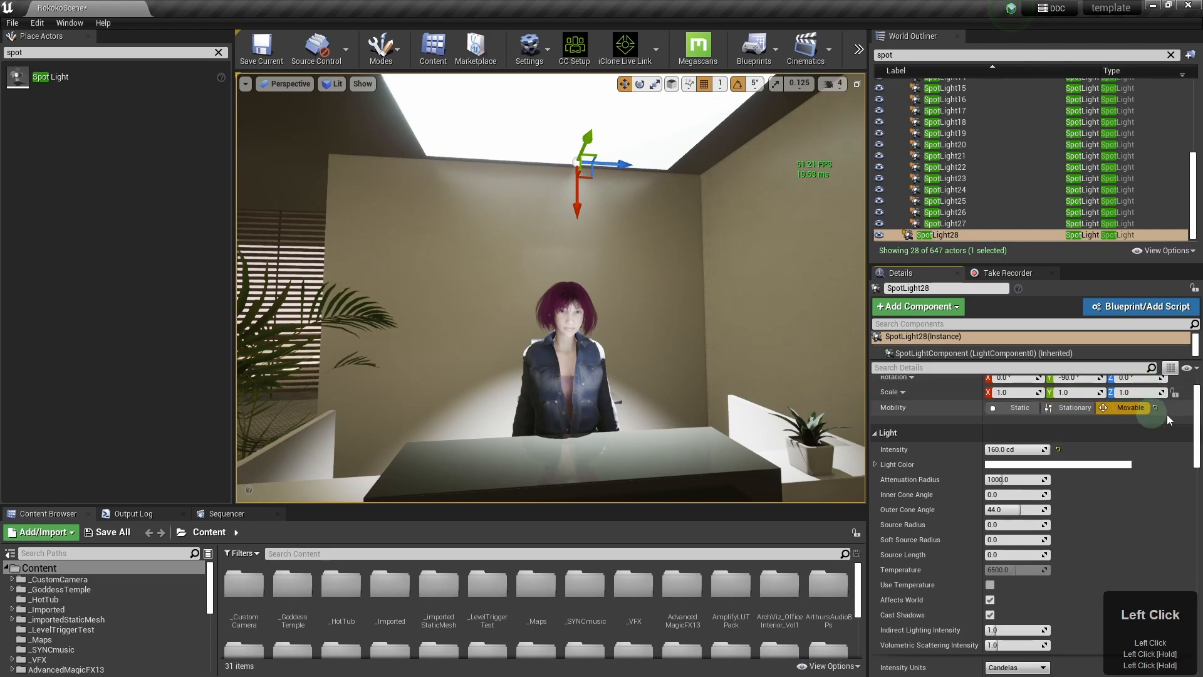
left_click_drag(1198, 443, 1197, 483)
left_click_drag(997, 449, 1084, 450)
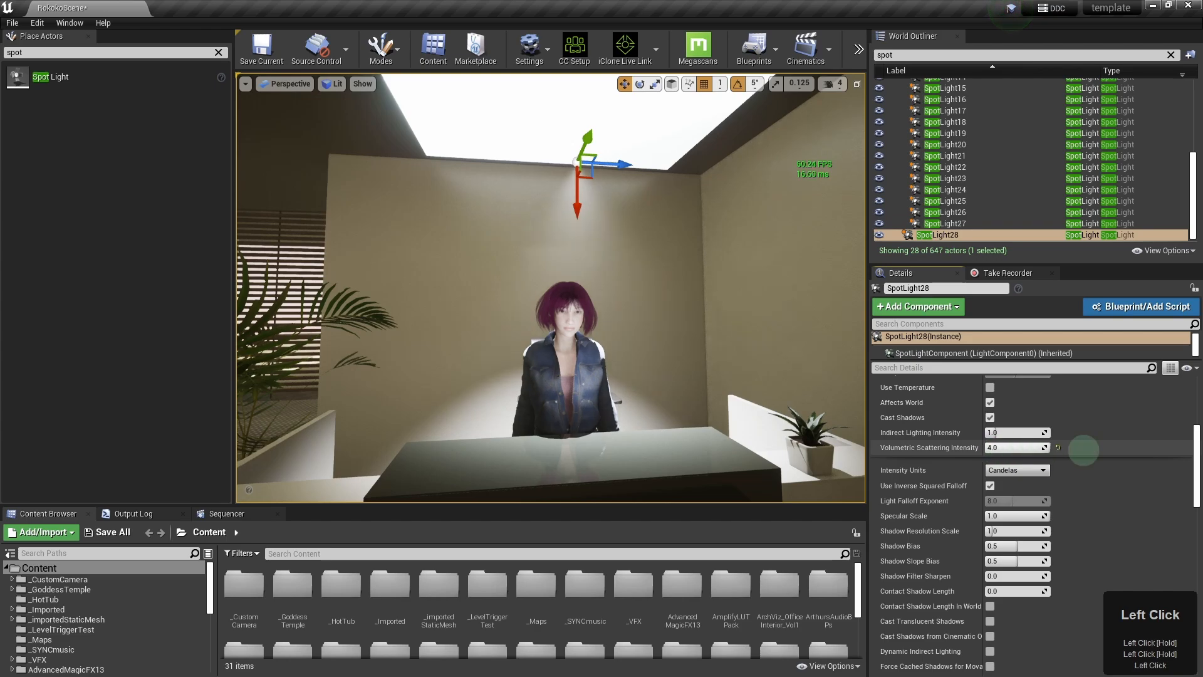
key("a")
mouse_move(545, 340)
right_mouse_down()
mouse_move(578, 337)
mouse_move(568, 337)
right_mouse_up()
key("d")
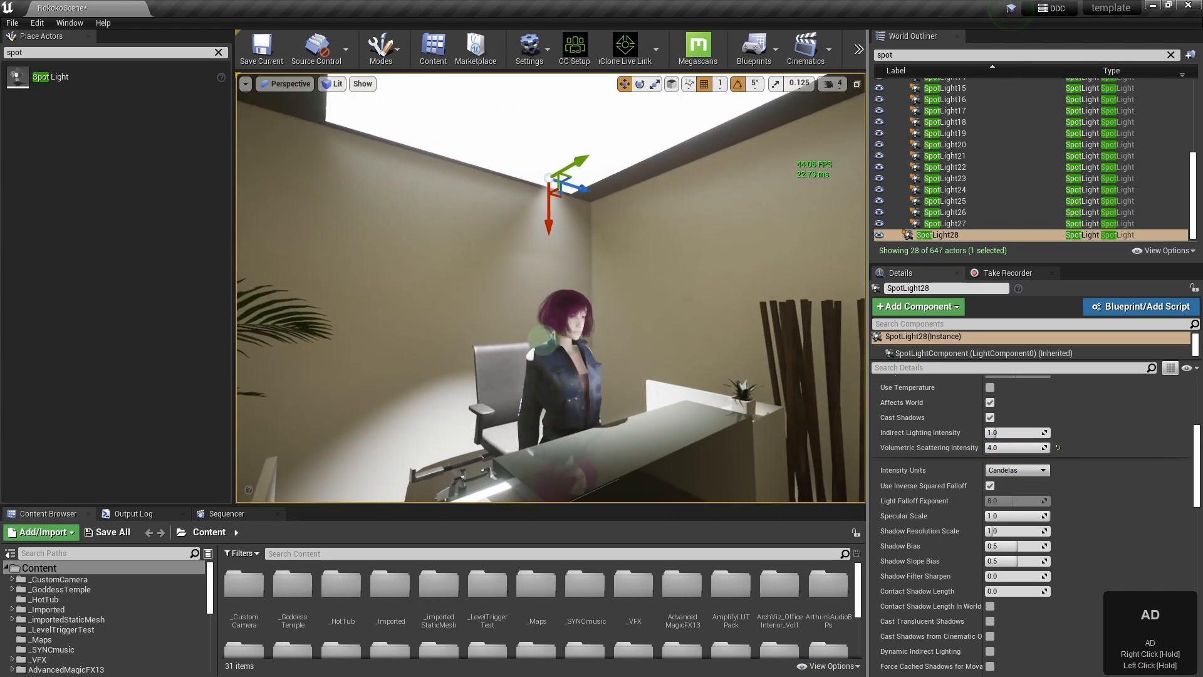
- Clear the actor filter and hide the Light Source_sun2_forEXHtFog directional light
left_click_drag(1194, 195, 1188, 104)
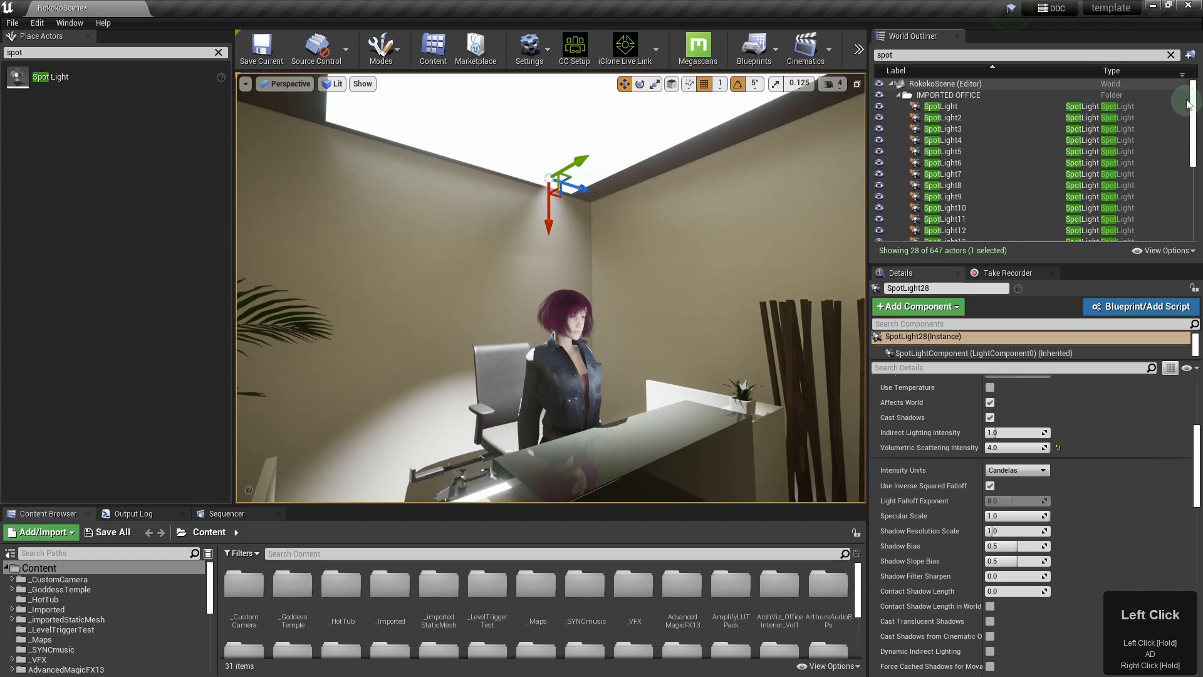
left_click(1171, 55)
scroll(1101, 484, "down", 2)
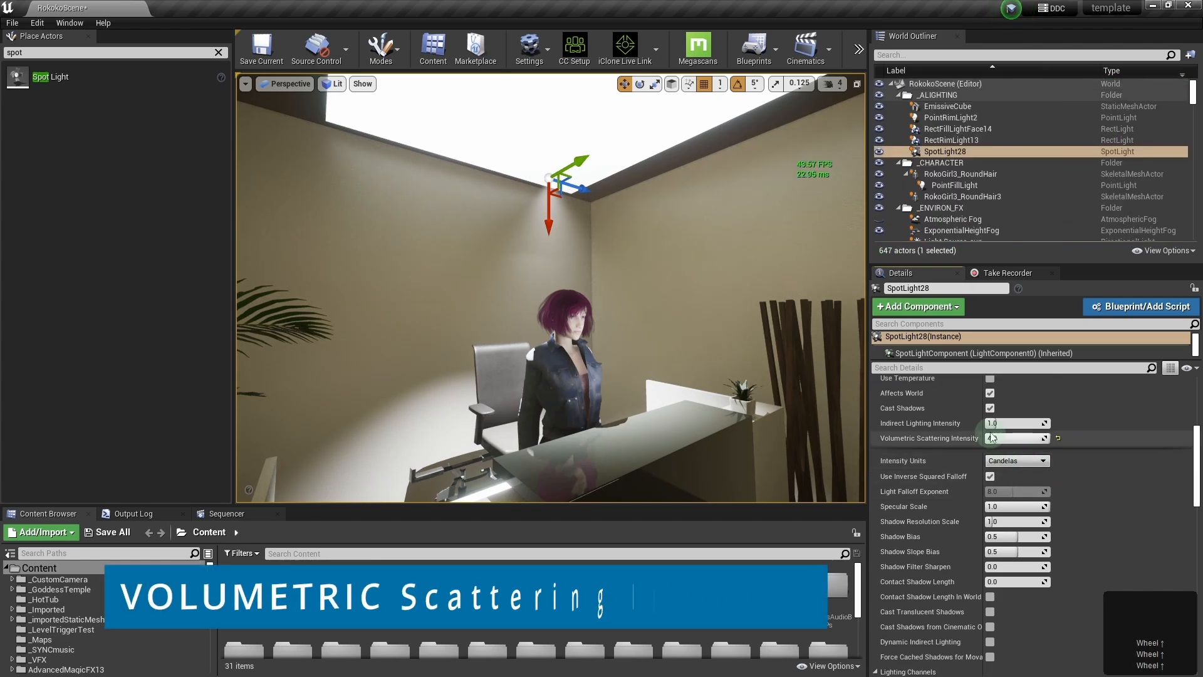
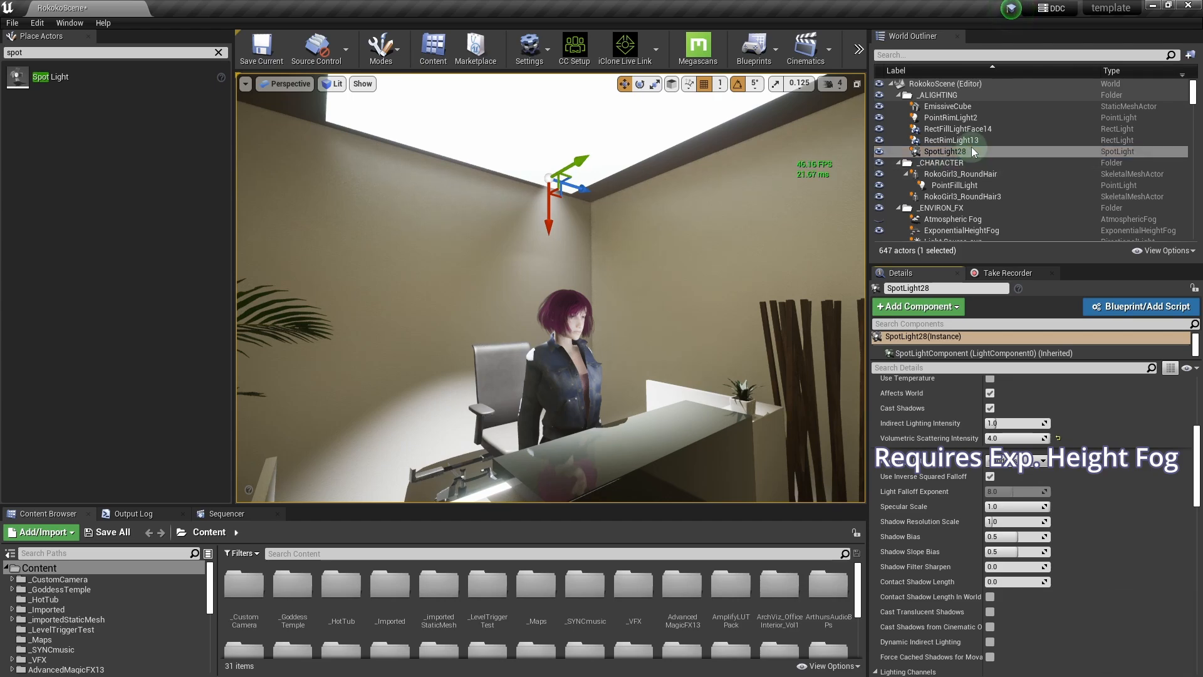
left_click(995, 150)
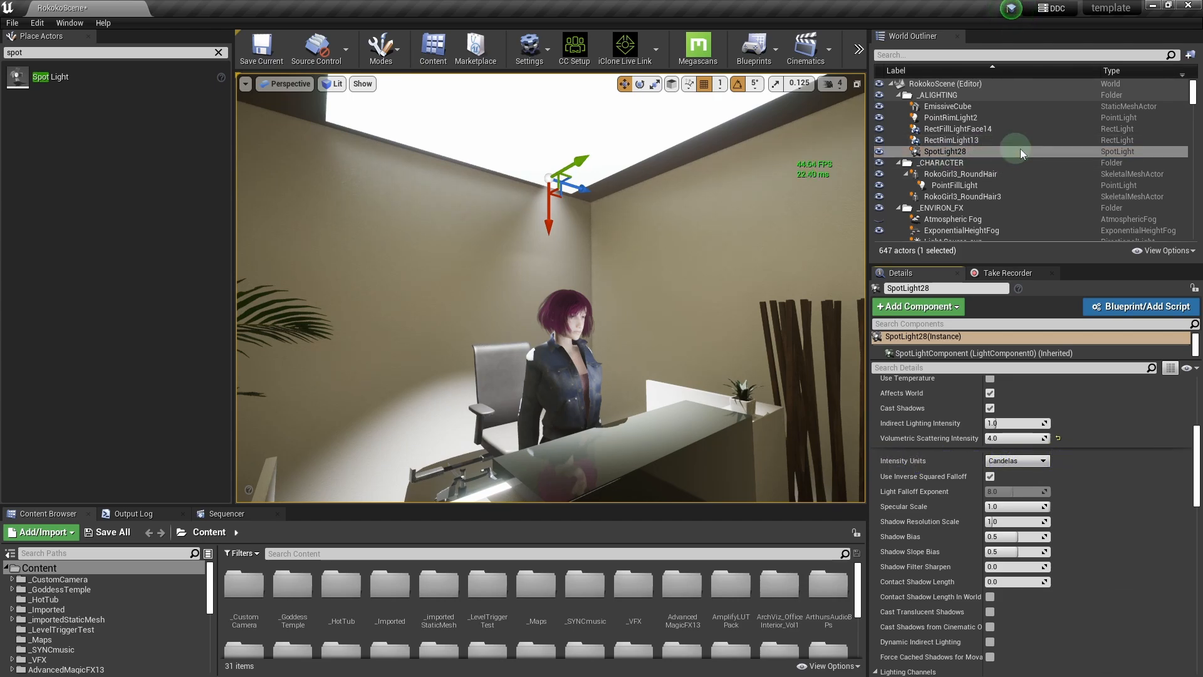
scroll(1008, 210, "down", 1)
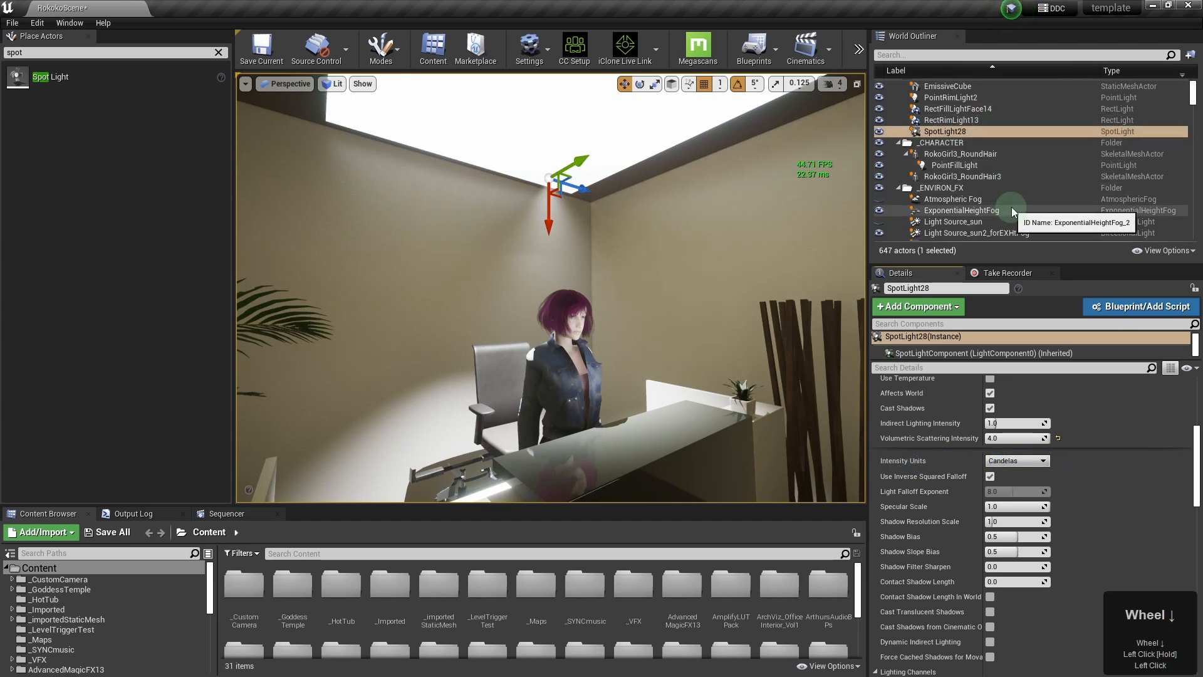
left_click(880, 234)
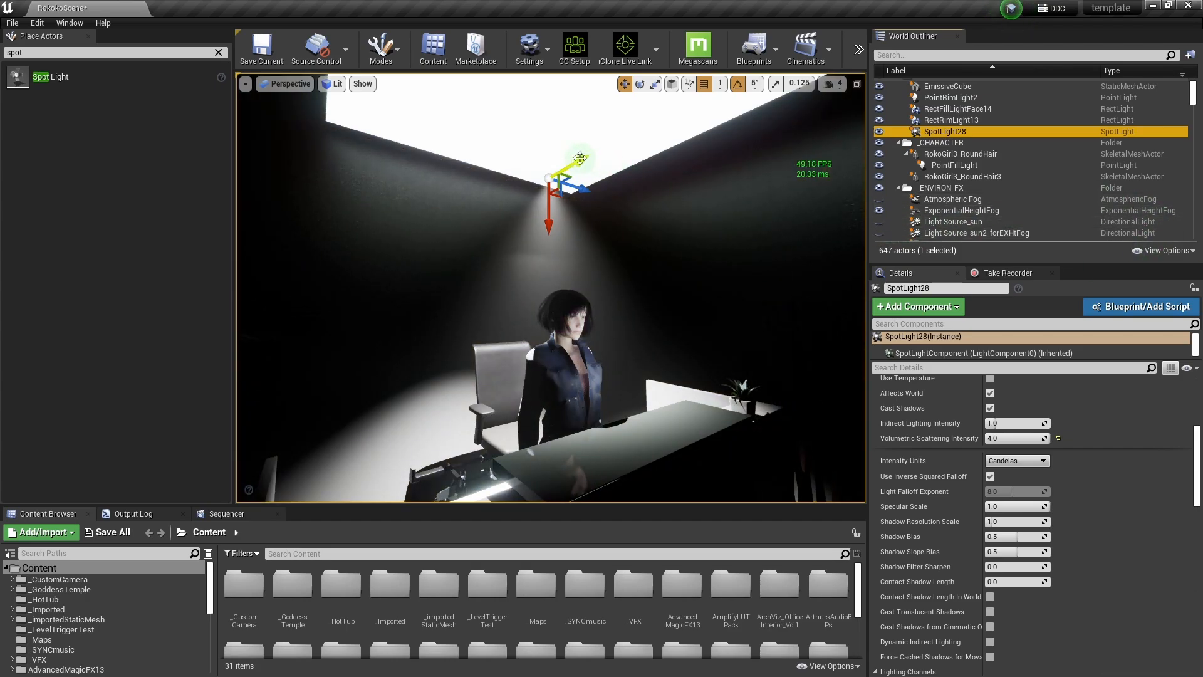
- Move SpotLight28 along its green axis and set its Attenuation Radius to about 366
left_click_drag(587, 159, 637, 132)
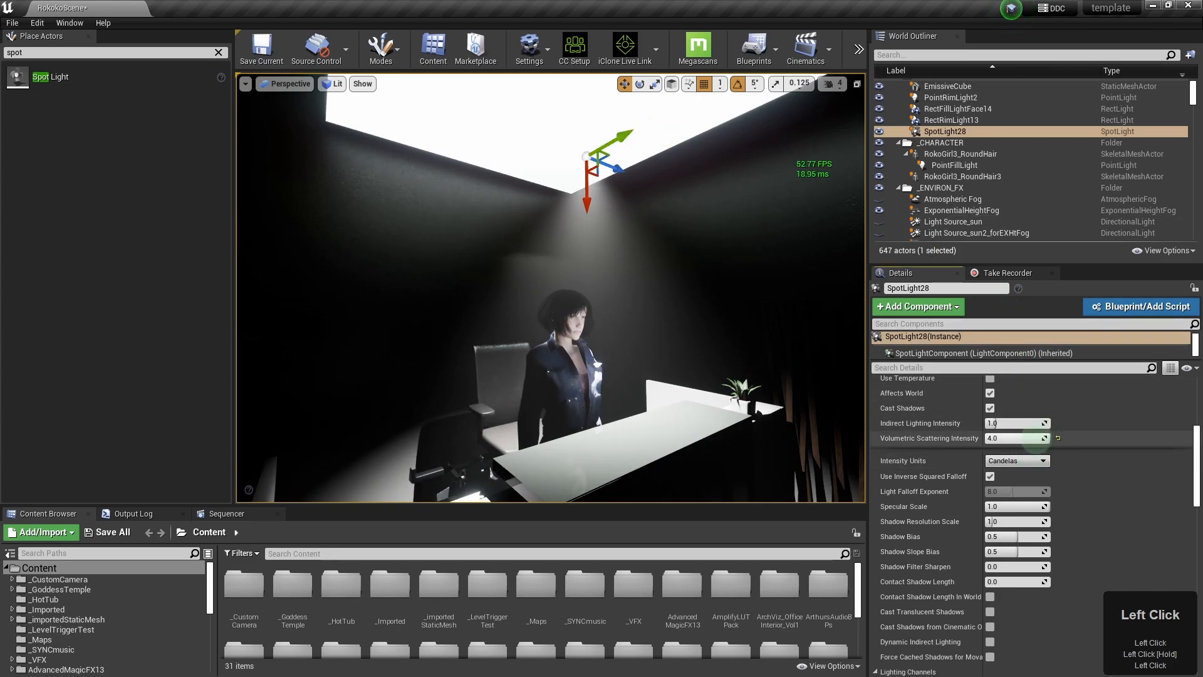
left_click_drag(1034, 438, 1197, 414)
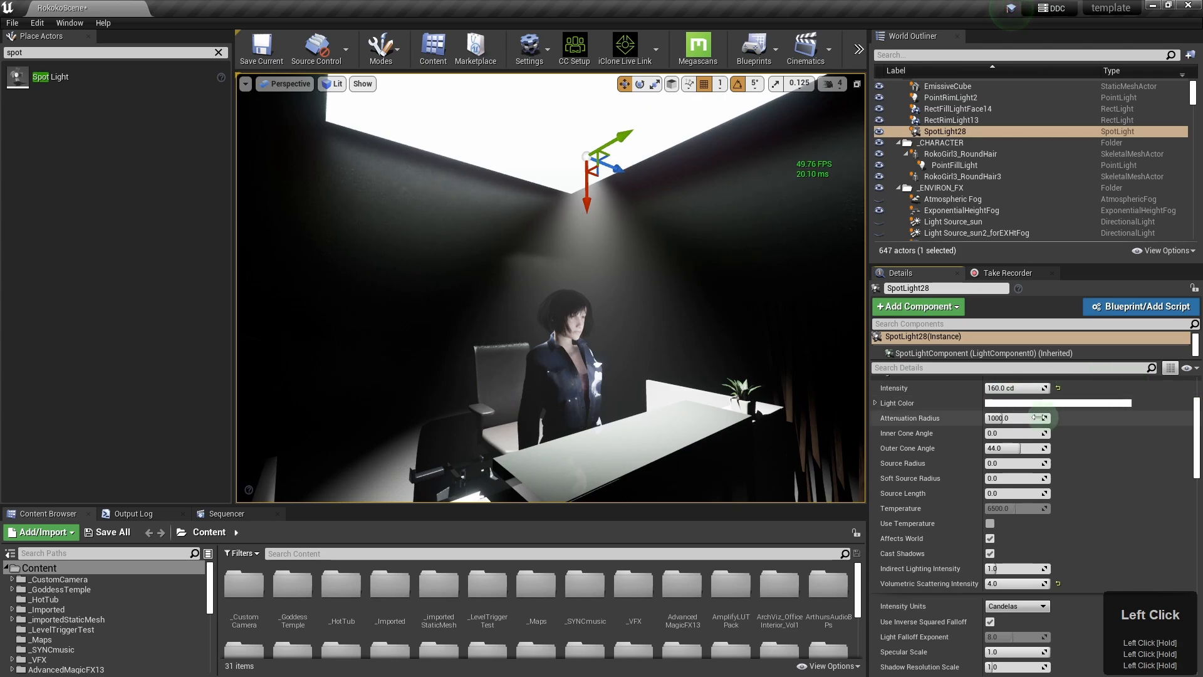
left_click_drag(1038, 417, 1028, 417)
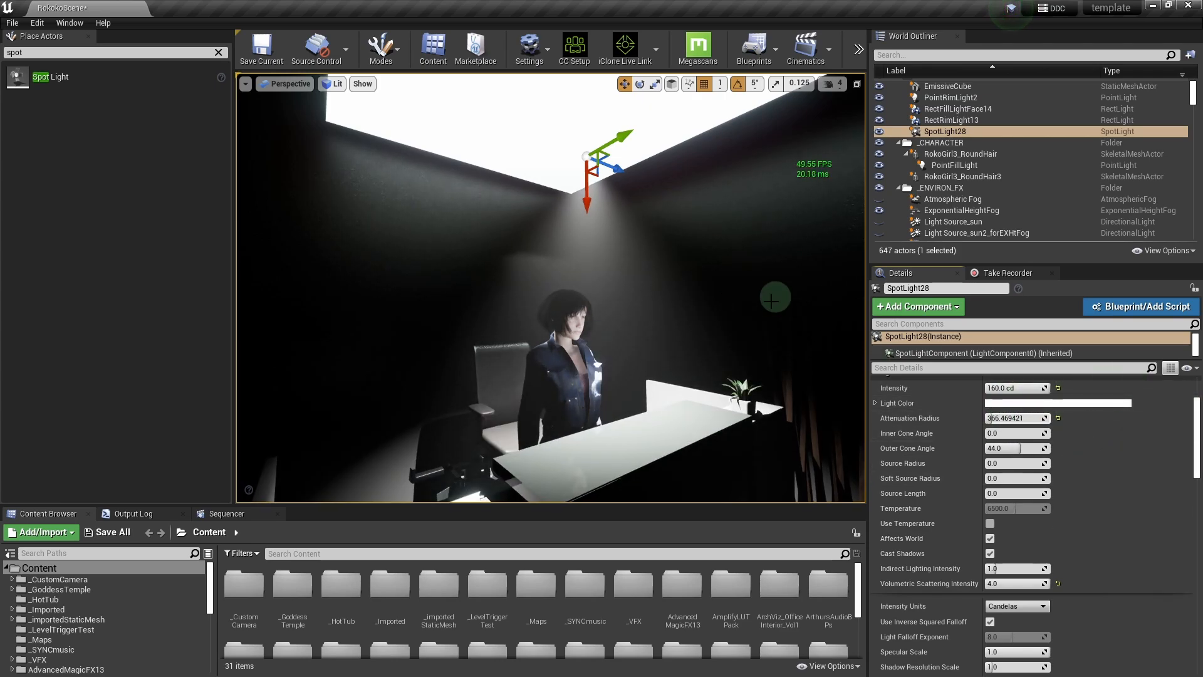
right_click_drag(723, 350, 690, 354)
left_click_drag(690, 355, 722, 351)
- Hide the Sky Sphere and SkyLight in the _ENVIRON_FX folder and toggle the VolumetricCloud's visibility
scroll(1037, 193, "down", 1)
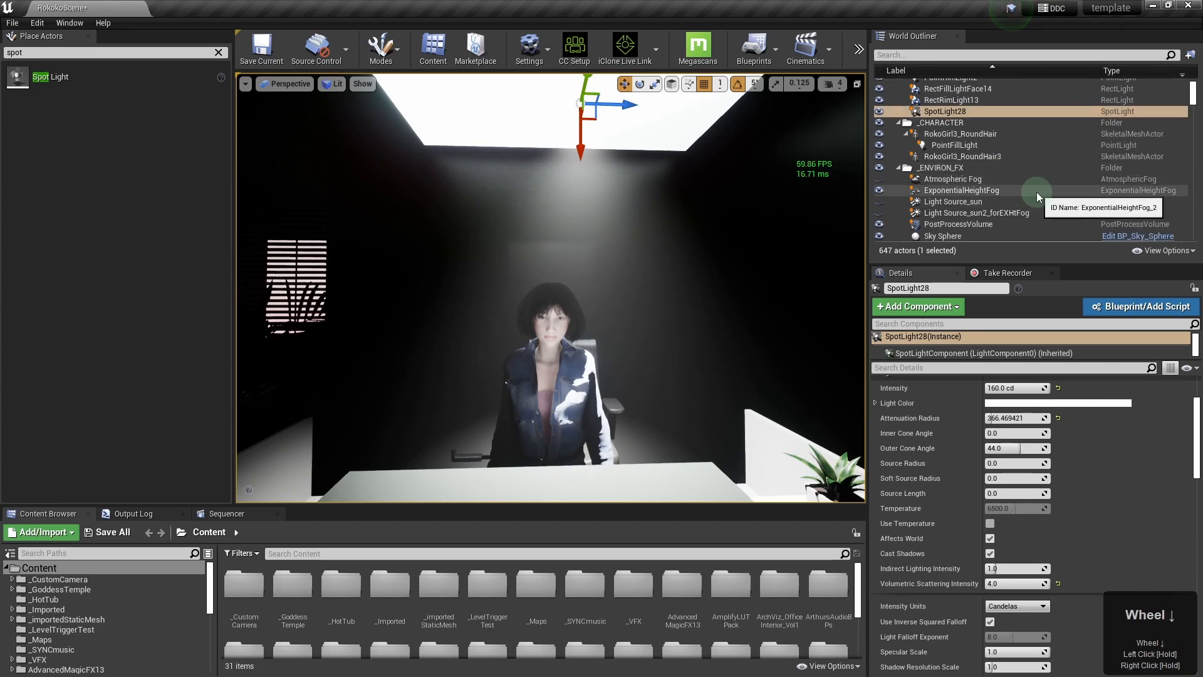
scroll(1036, 193, "down", 1)
left_click(879, 217)
left_click(879, 228)
scroll(879, 227, "down", 2)
left_click(879, 200)
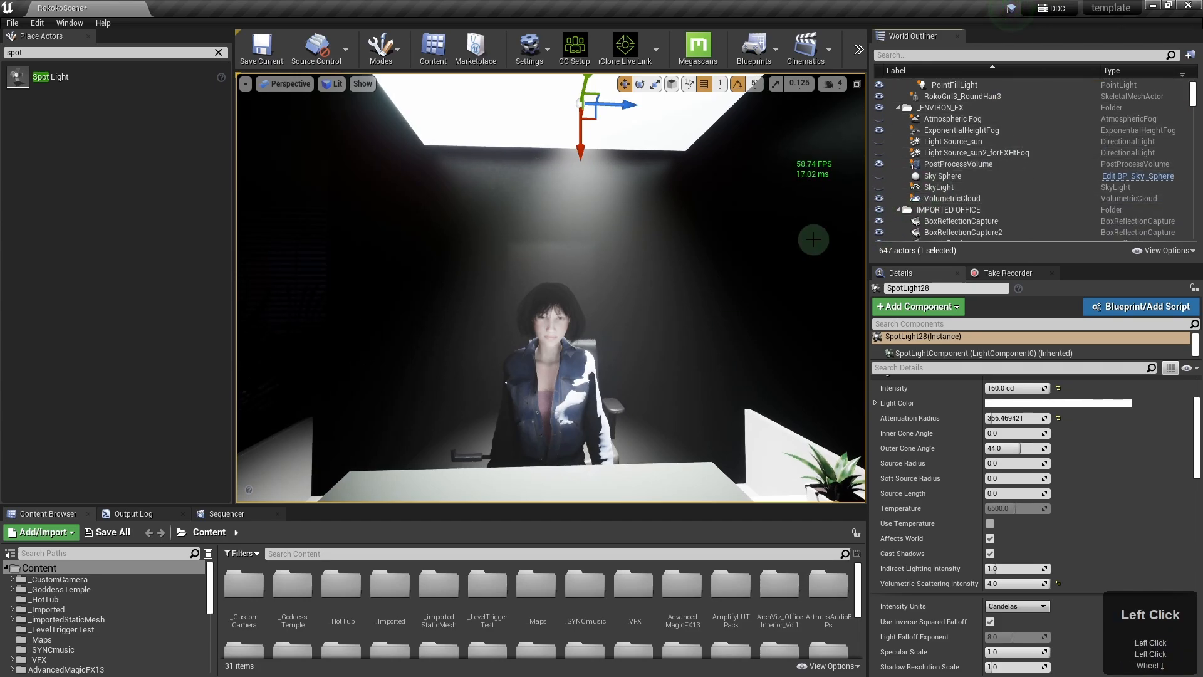
- Isolate SpotLight28's beam by hiding EmissiveCube, PointRimLight2, RectFillLightFace14 and RectRimLight13
left_click(678, 128)
left_click(879, 107)
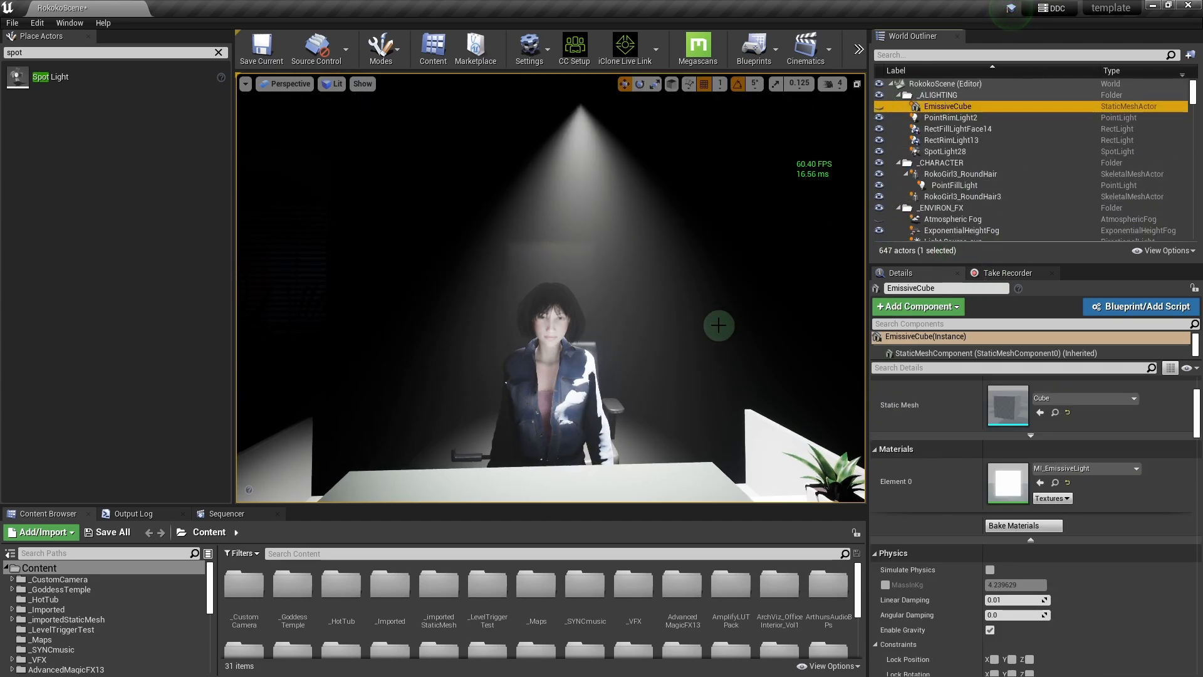
left_click_drag(680, 330, 668, 338)
left_click(880, 118)
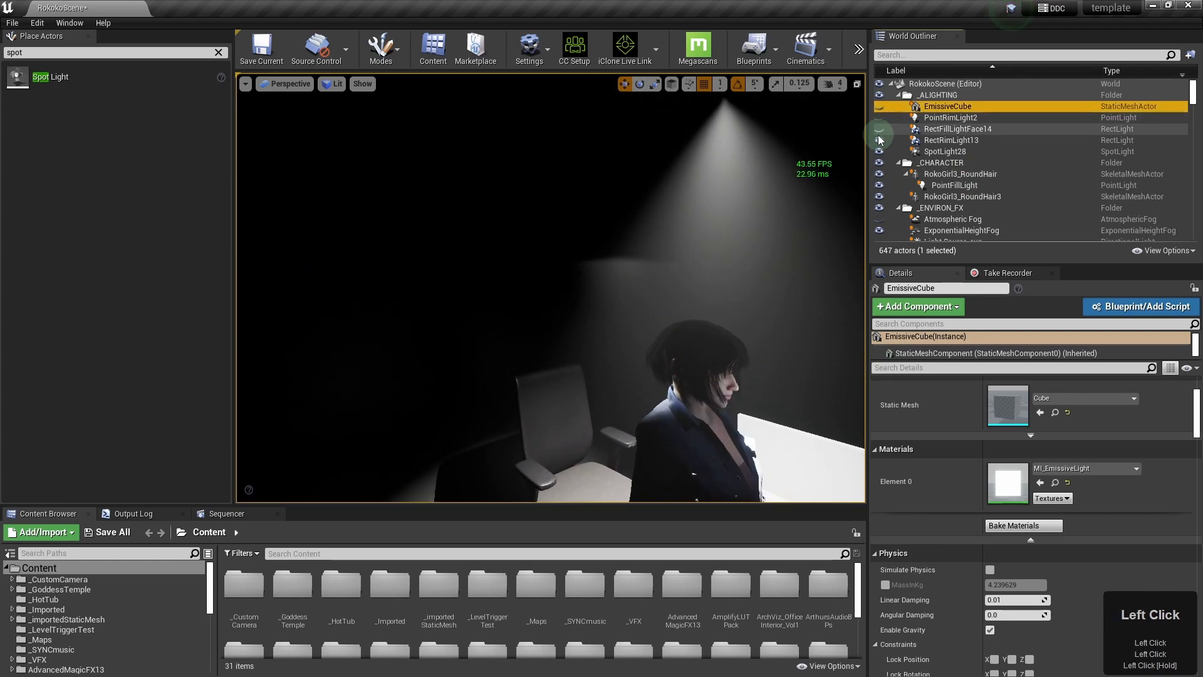
left_click(880, 129)
left_click(879, 140)
left_click(880, 152)
left_click(879, 154)
right_click(776, 295)
left_click_drag(797, 293, 658, 322, "alt")
scroll(668, 317, "down", 3)
scroll(658, 322, "up", 3)
- Show EmissiveCube, PointRimLight2, RectFillLightFace14 and RectRimLight13 again, switching SpotLight28 off and back on for comparison
left_click(880, 107)
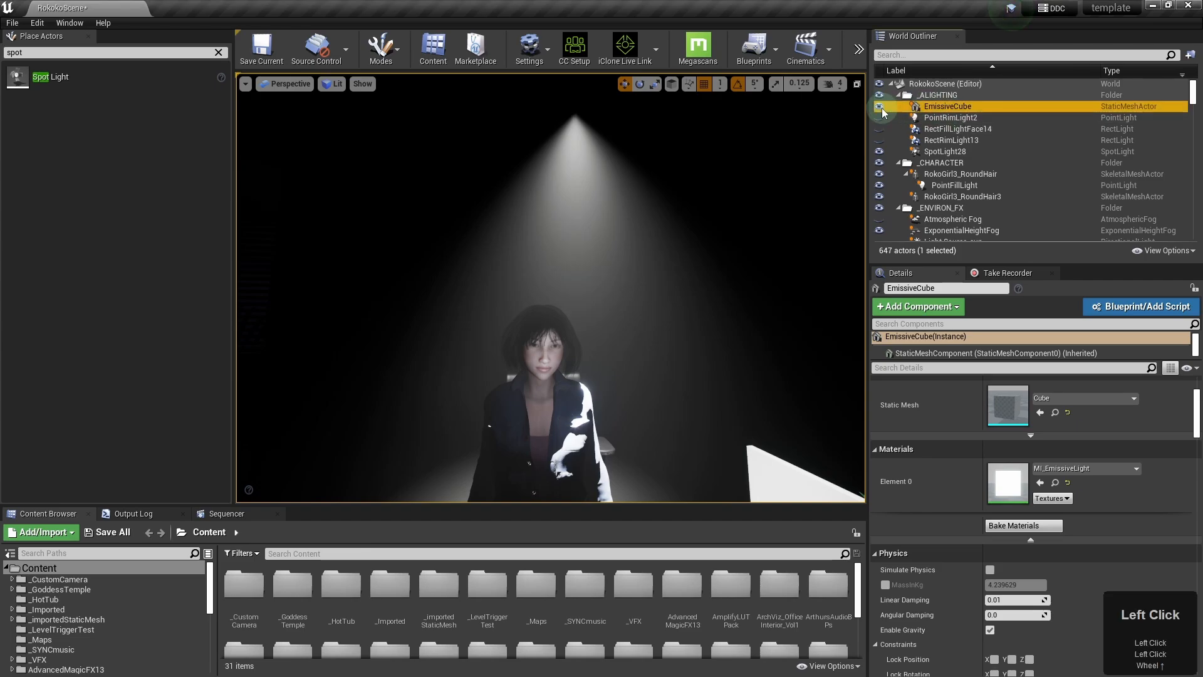
left_click(880, 153)
left_click(880, 118)
left_click(880, 130)
left_click(881, 141)
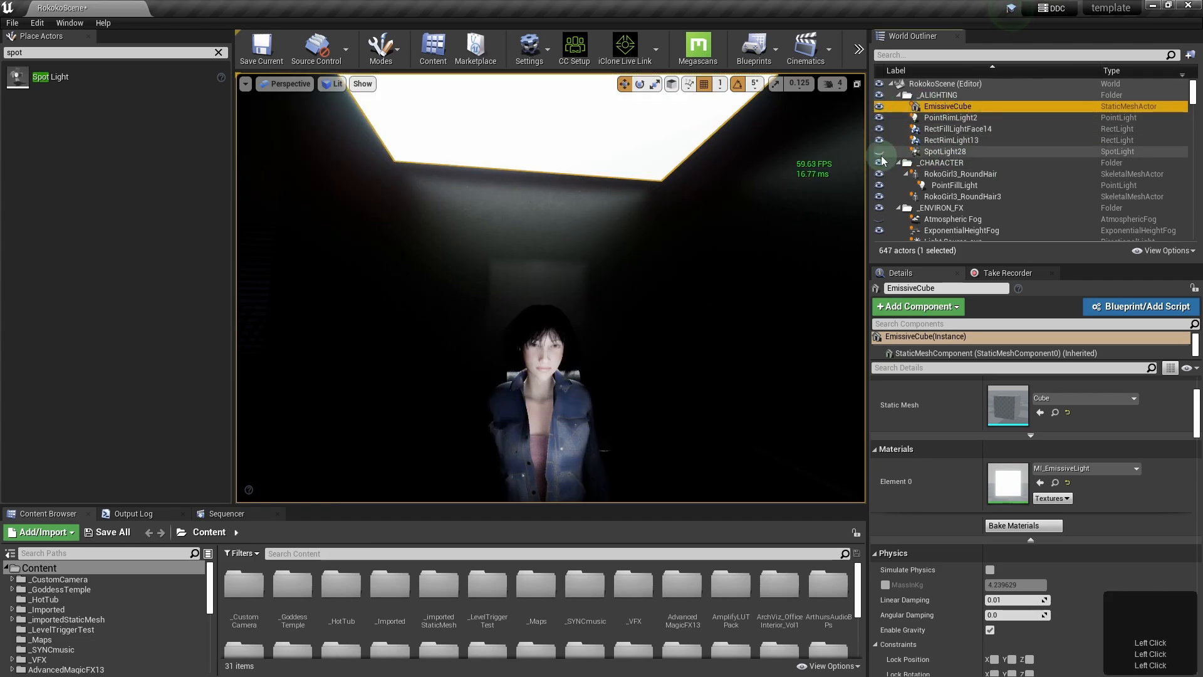
left_click(881, 152)
- Toggle the visibility of ExponentialHeightFog in the _ENVIRON_FX folder
scroll(881, 152, "down", 1)
left_click(881, 210)
scroll(881, 210, "up", 1)
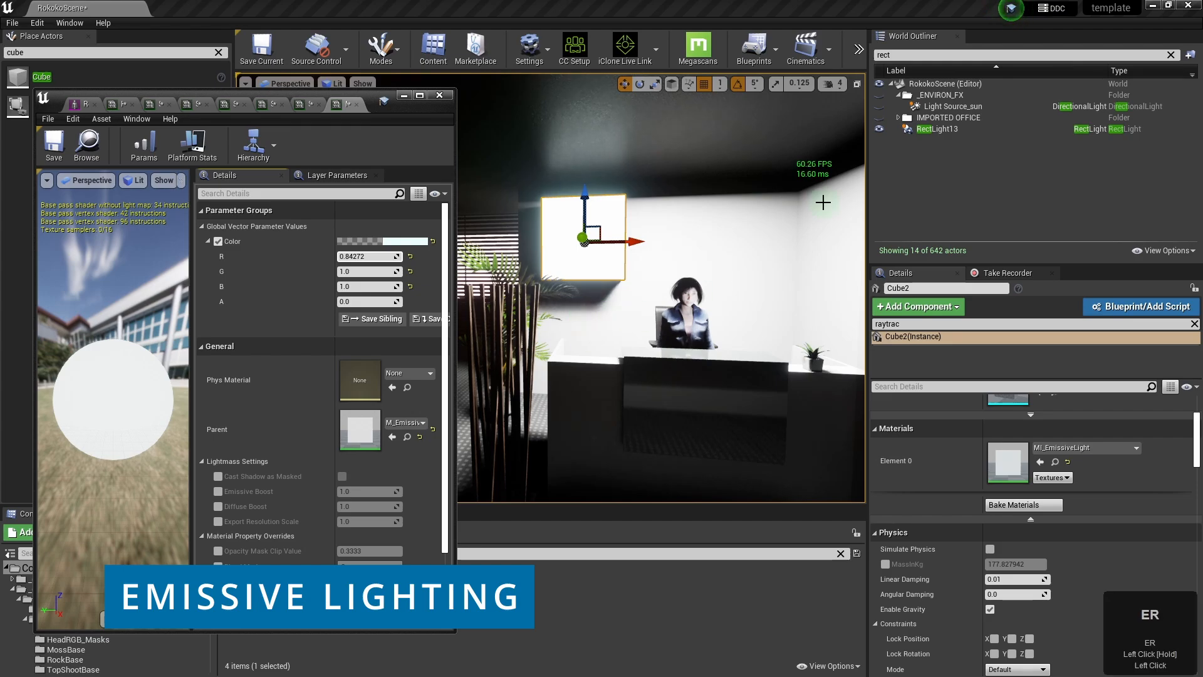
- Hide RectLight13 so that the emissive cube Cube2 lights the dark office on its own
left_click(879, 128)
key("a")
key("a")
key("w")
key("s")
right_click_drag(672, 232, 672, 232)
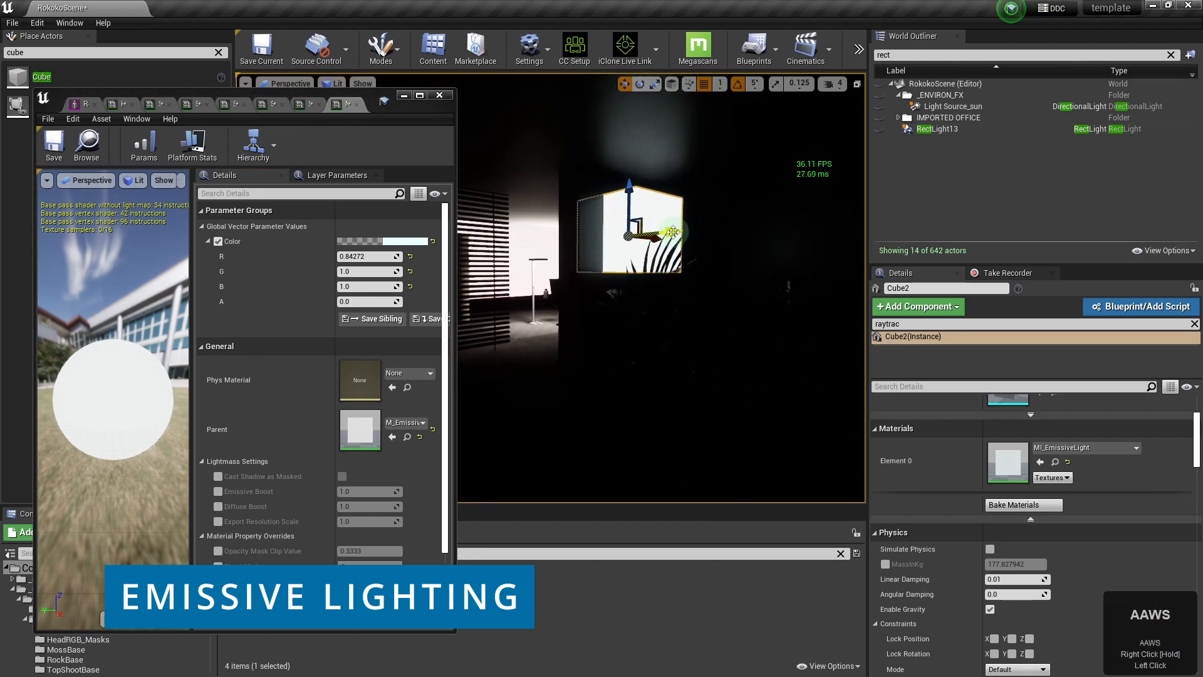
- Move the emissive cube Cube2 sideways along its red axis through the room
left_click_drag(673, 232, 743, 236)
right_click_drag(785, 289, 805, 285)
left_click_drag(709, 257, 807, 299)
key("w")
key("e")
key("r")
key("w")
- Raise the emissive cube vertically toward the ceiling of the office
right_click_drag(708, 368, 709, 367)
key("d")
key("s")
left_click_drag(614, 197, 614, 126)
mouse_move(730, 285)
right_mouse_down()
mouse_move(768, 306)
mouse_move(738, 269)
right_mouse_up()
key("d")
left_click_drag(738, 268, 821, 282)
key("a")
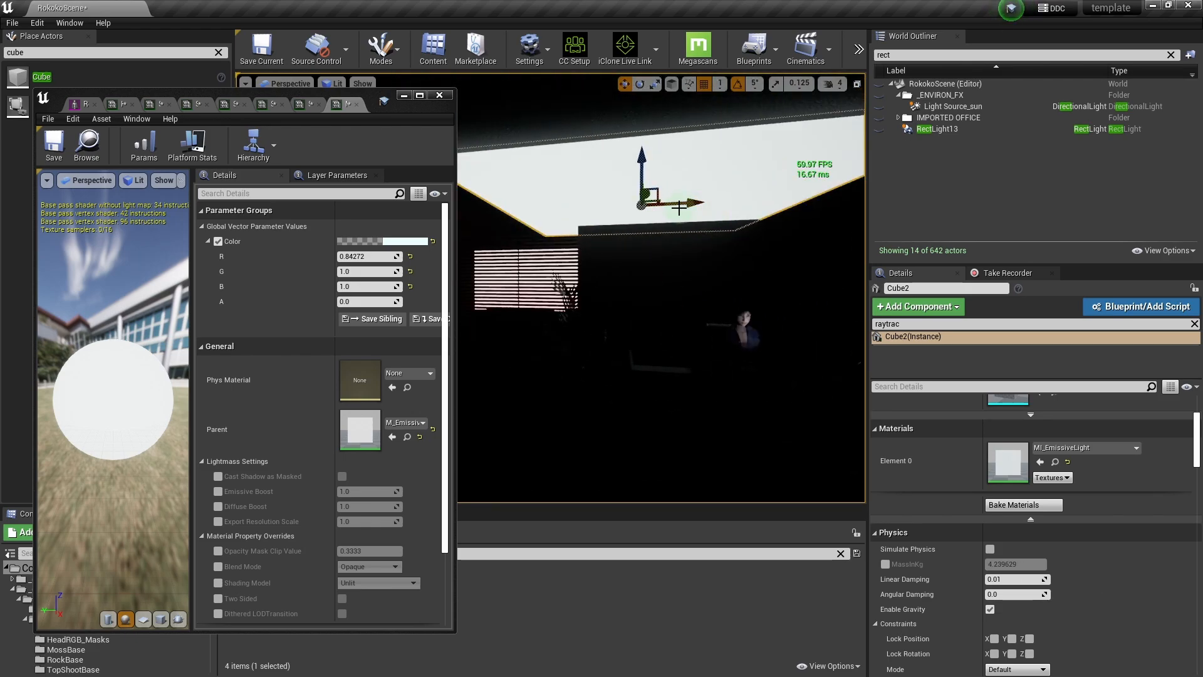
- Scale the emissive ceiling cube down along X to about 0.56
key("w")
key("e")
key("r")
left_click_drag(685, 204, 564, 201)
- Try the Emissive Boost, Diffuse Boost and Export Resolution Scale overrides in the emissive material instance's Lightmass settings
scroll(1149, 495, "up", 3)
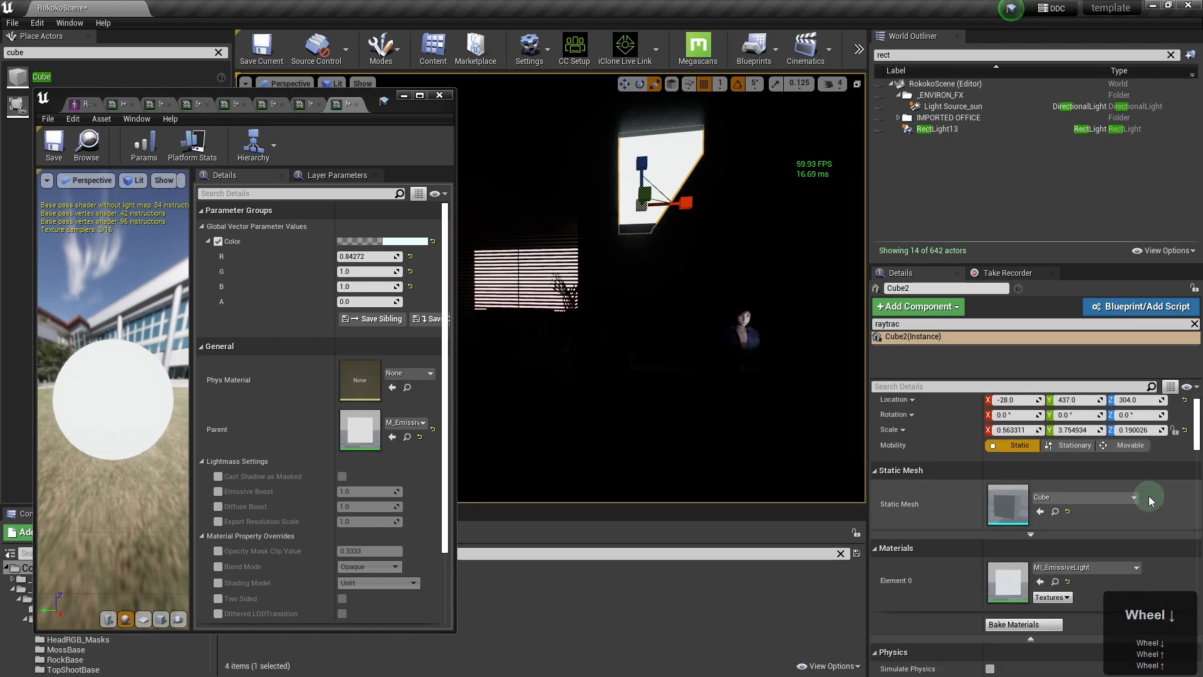
scroll(443, 519, "down", 3)
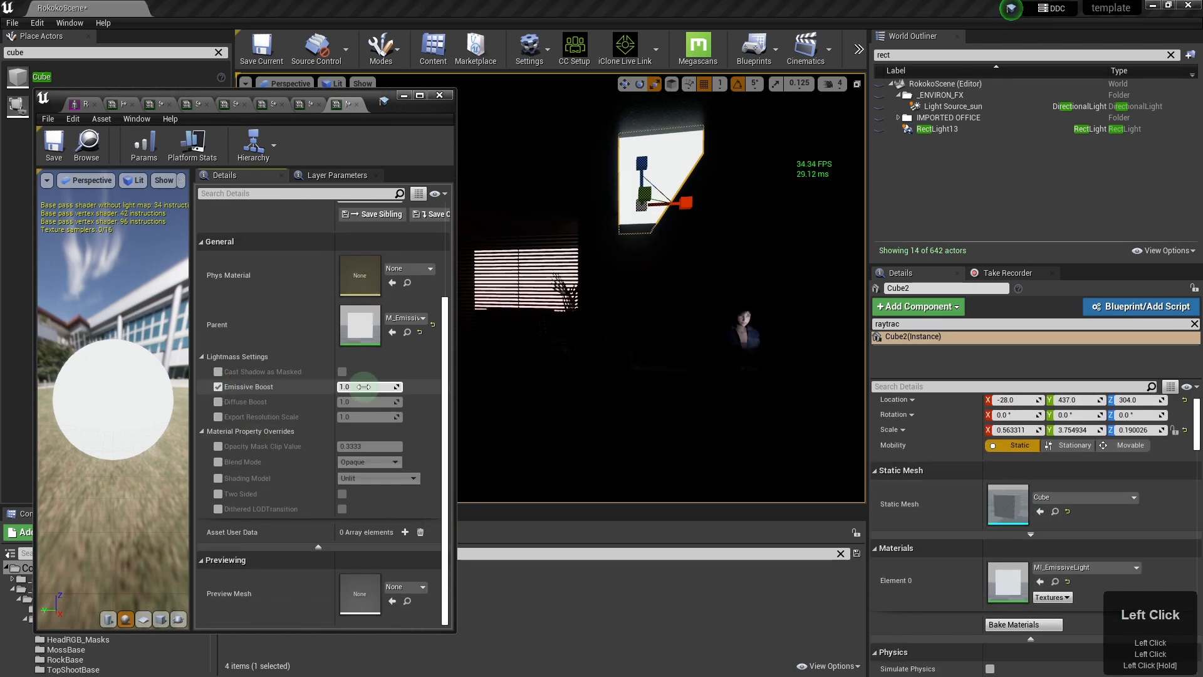
left_click(218, 371)
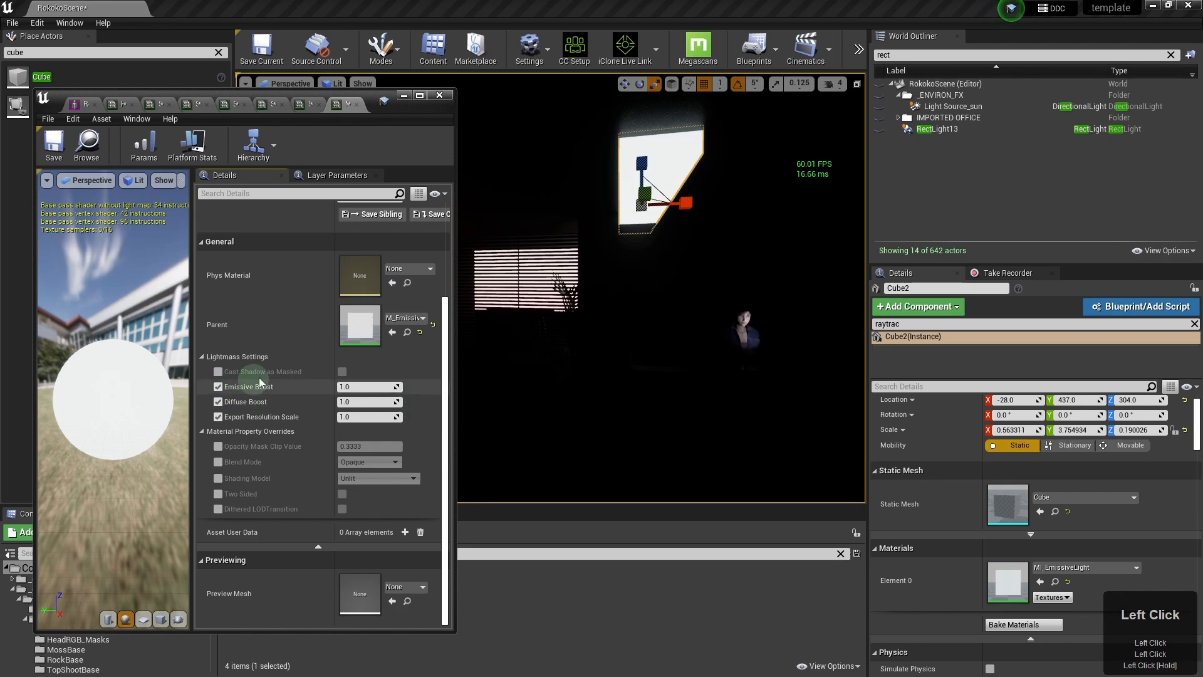
- Open the parent material M_Emissive, widen its editor window and details area, and examine its material settings
double_click(360, 324)
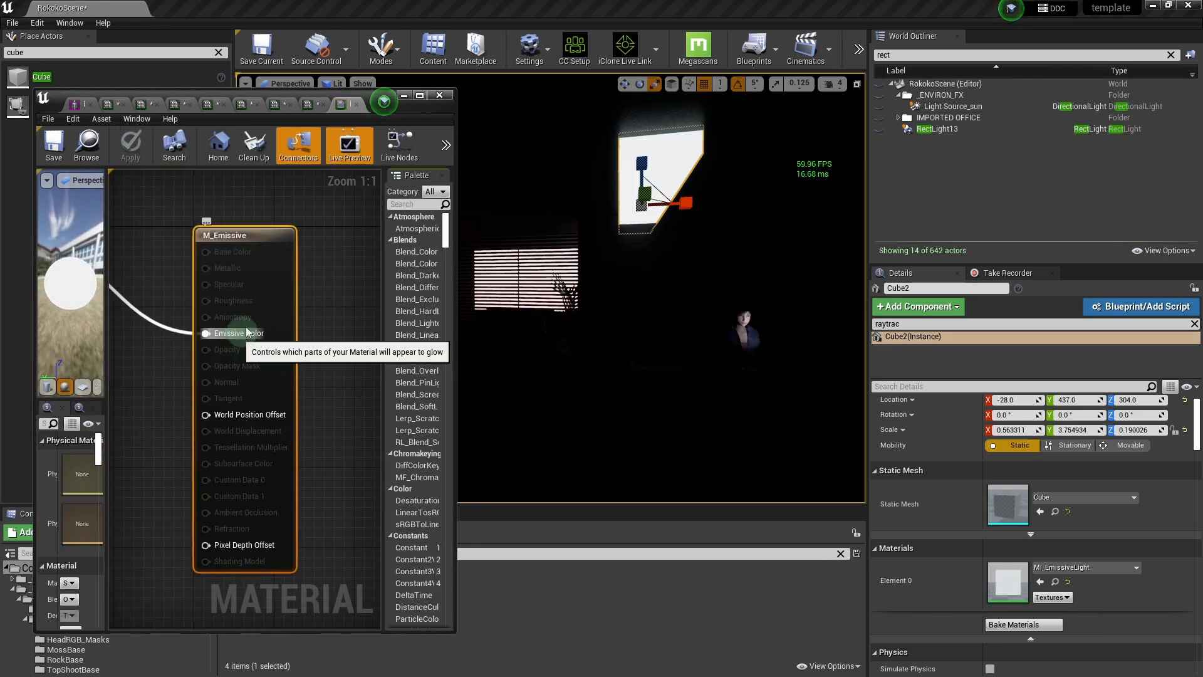
left_click_drag(456, 321, 587, 324)
left_click_drag(127, 506, 241, 533)
scroll(207, 567, "down", 10)
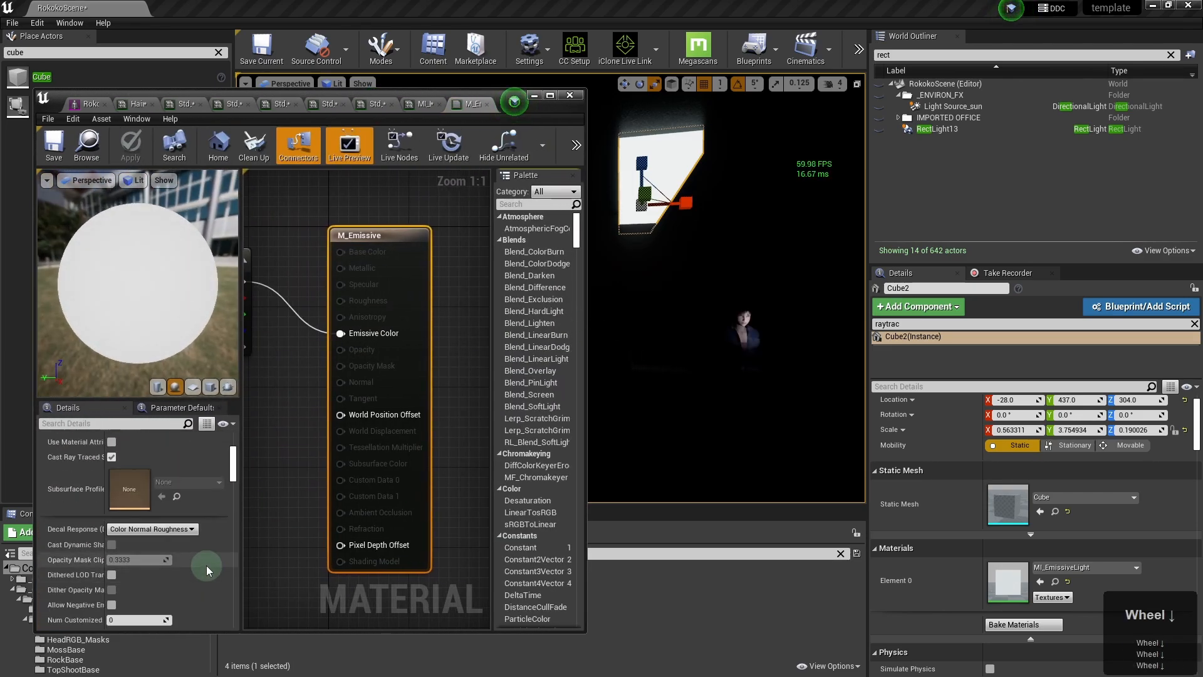
left_click_drag(234, 482, 246, 419)
- Return to the emissive material instance and examine its color parameter, Lightmass Settings and Material Property Overrides
left_click(486, 105)
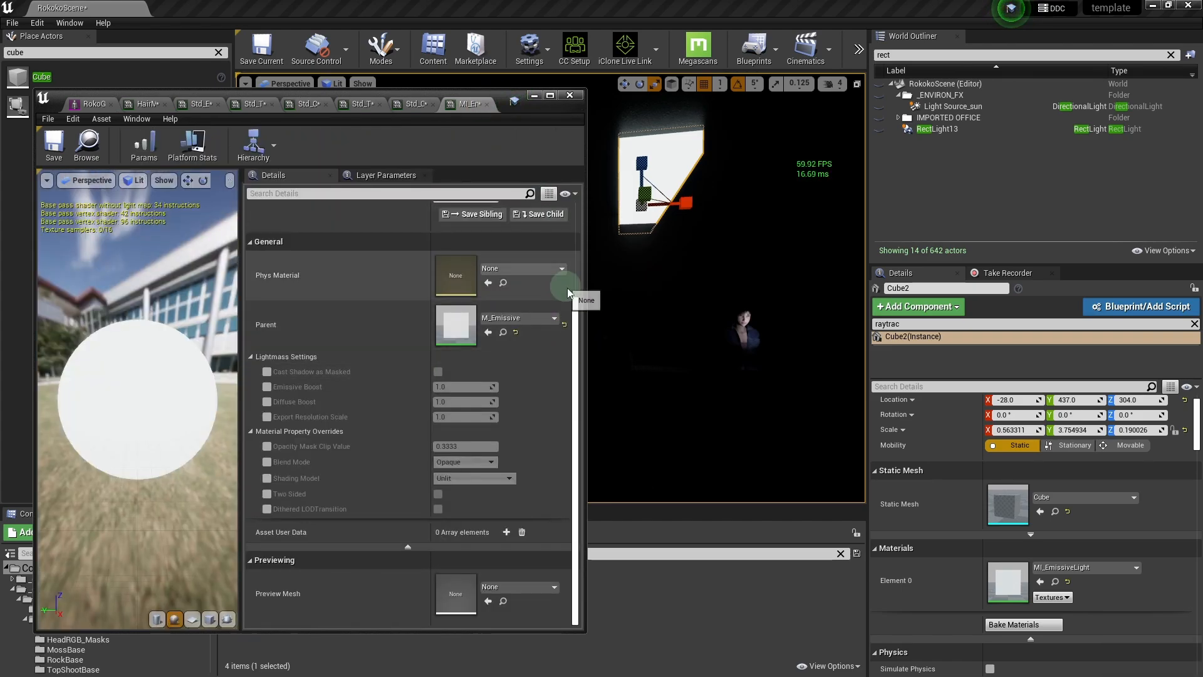
left_click_drag(574, 299, 571, 201)
scroll(342, 472, "down", 5)
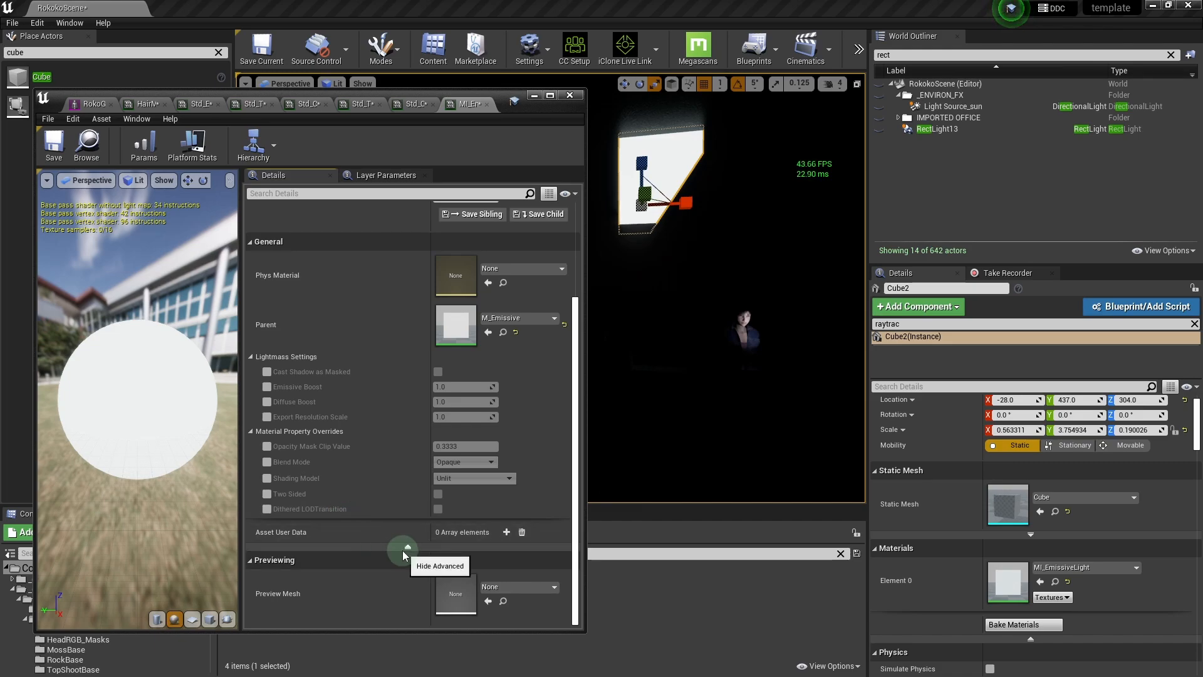
scroll(348, 558, "up", 5)
scroll(355, 536, "down", 2)
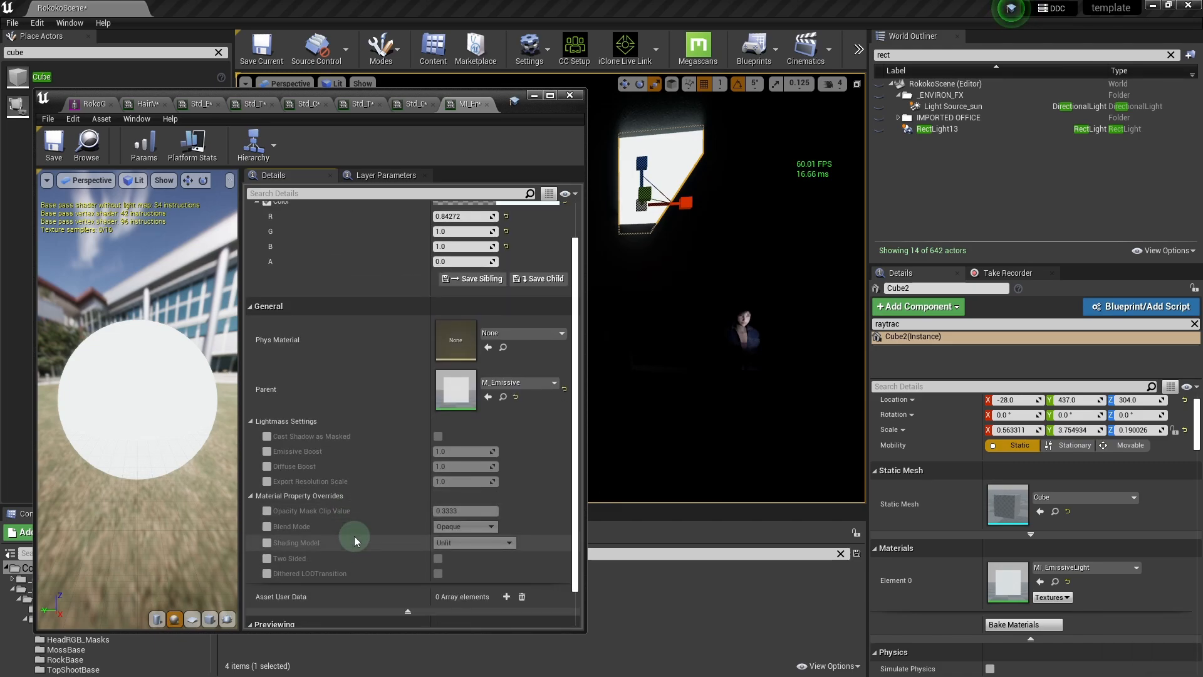
- Move the emissive ceiling cube down and sideways toward the character
left_click(268, 452)
key("w")
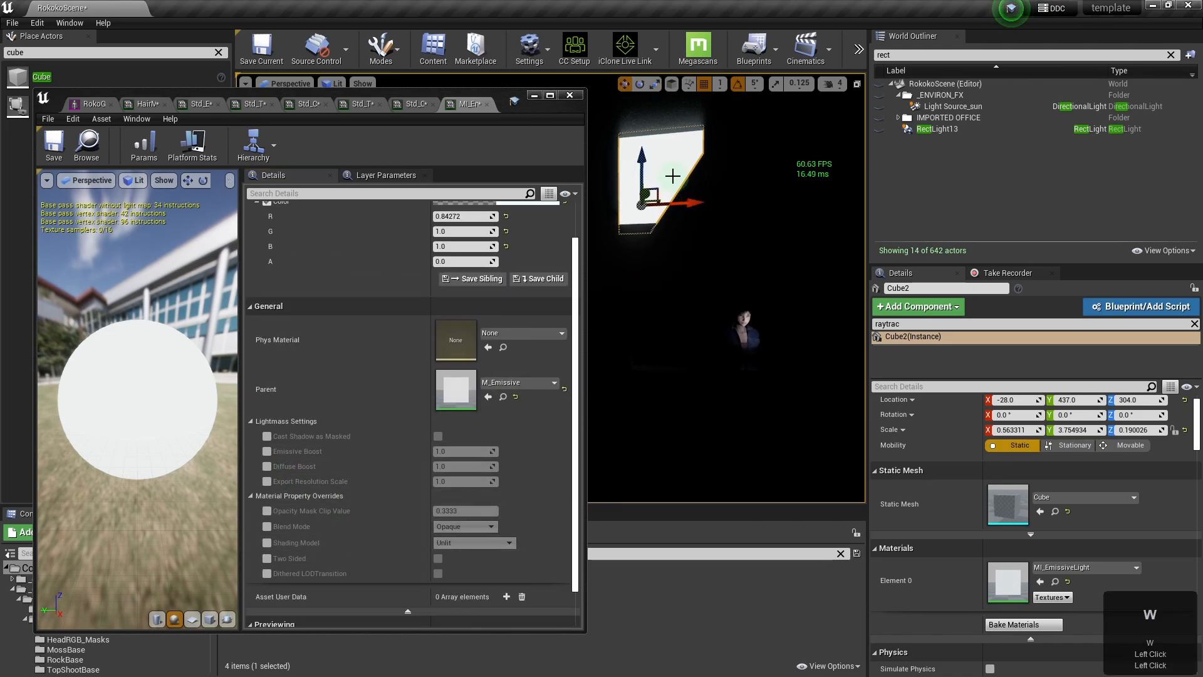
left_click_drag(645, 168, 657, 252)
left_click_drag(694, 297, 790, 283)
left_click_drag(736, 253, 738, 232)
right_click_drag(763, 339, 768, 338)
left_click_drag(771, 337, 783, 335)
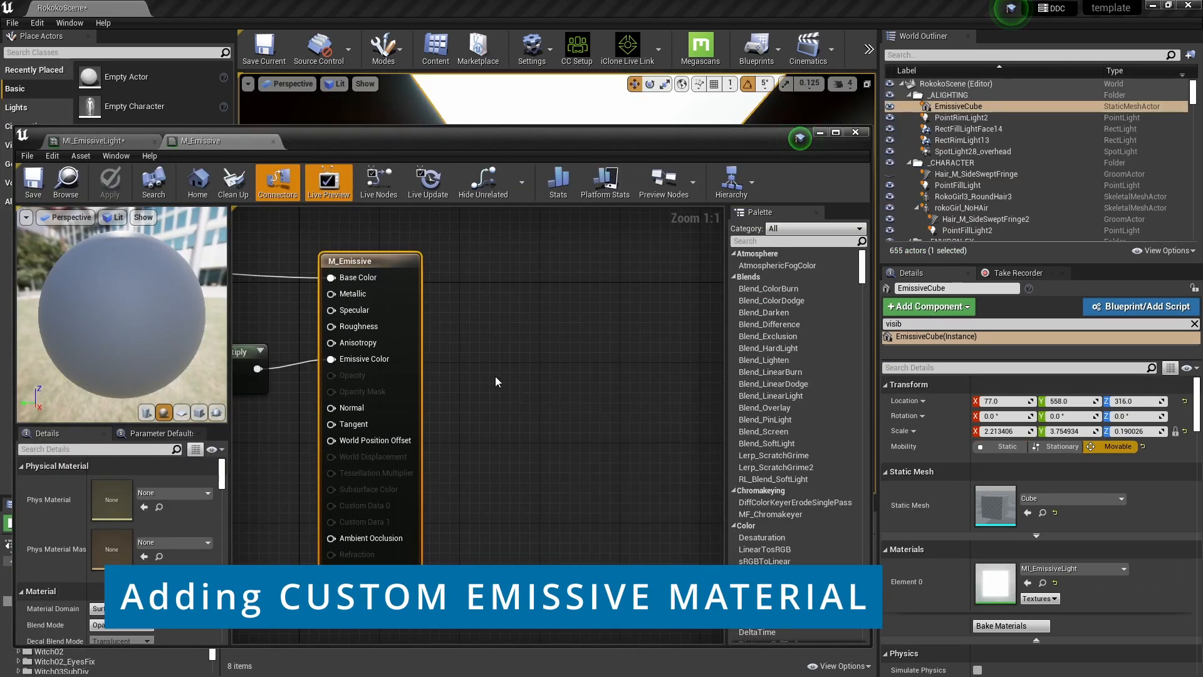
- Examine how EmissivePower and Color feed the emissive output in M_Emissive, and return to the MI_EmissiveLight instance
right_click_drag(495, 376, 700, 373)
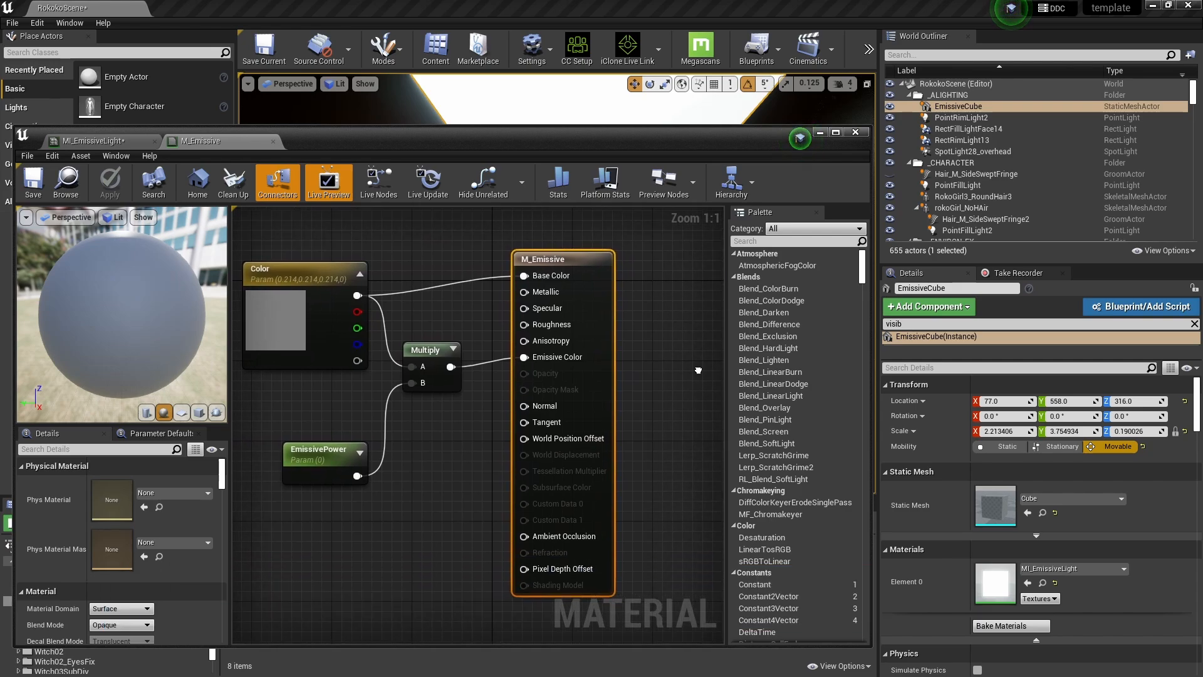
left_click(341, 447)
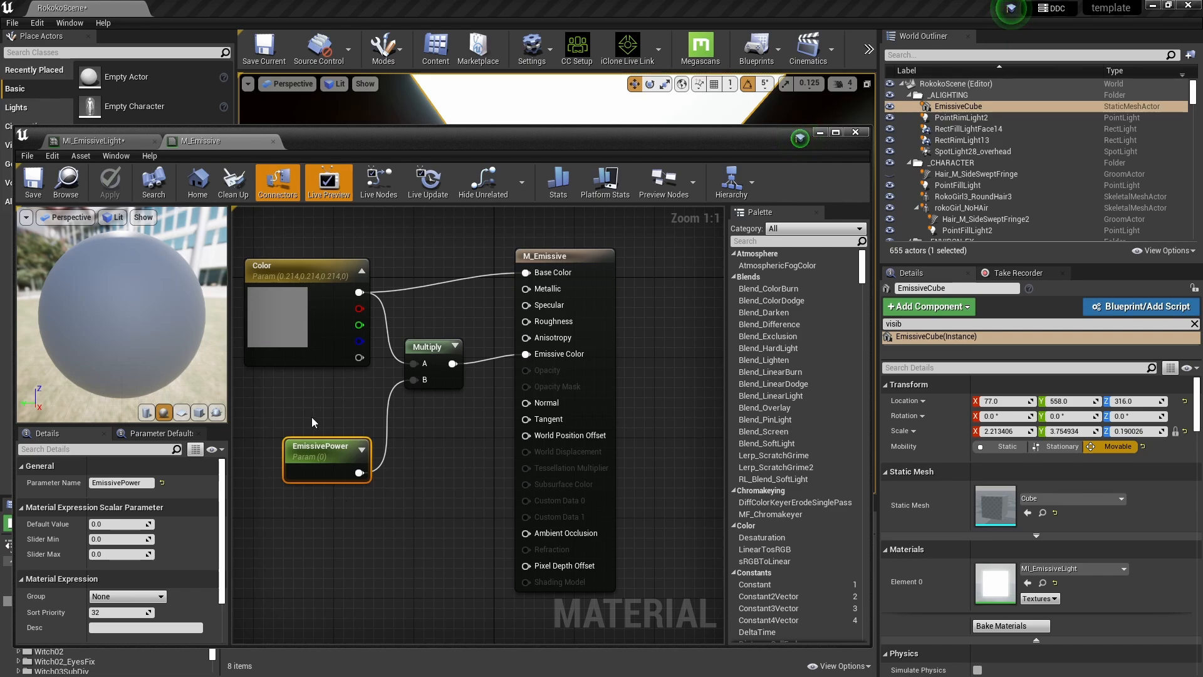
left_click(110, 146)
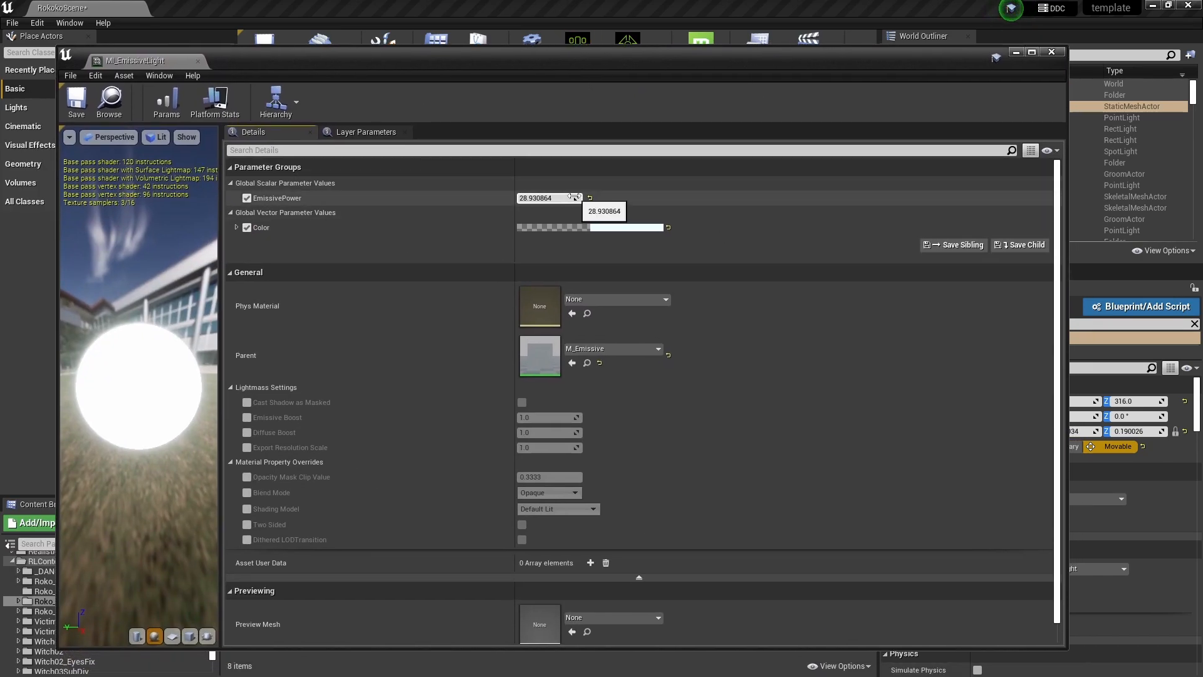
left_click_drag(631, 62, 632, 129)
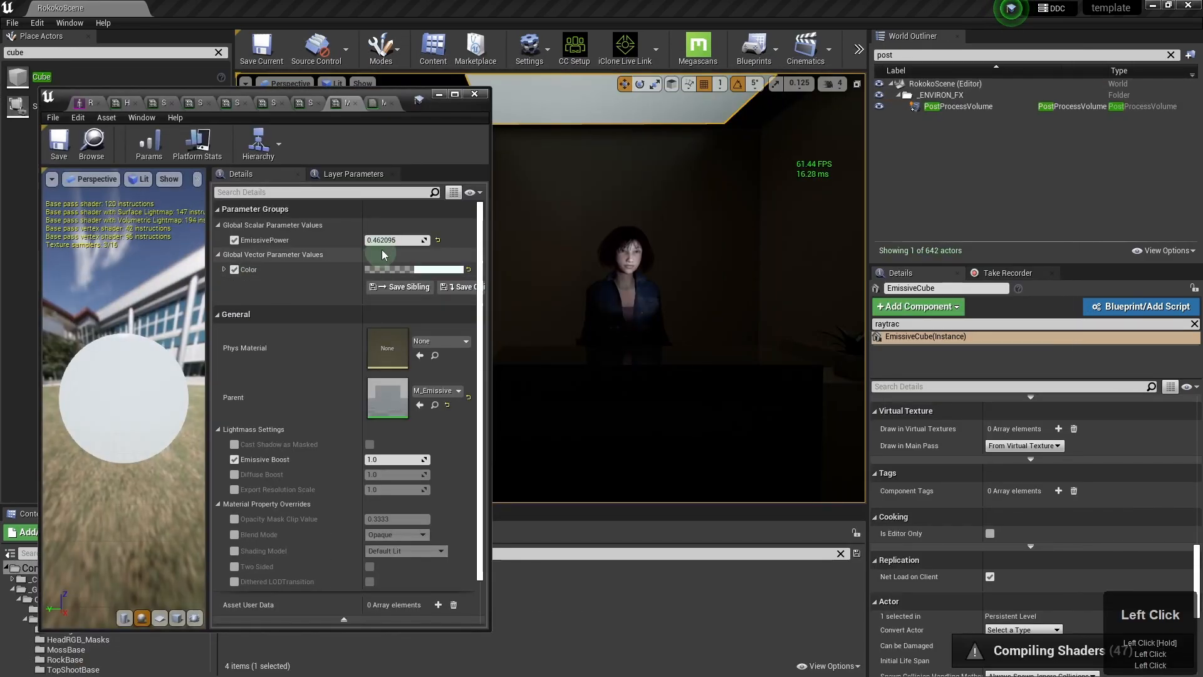
- Raise the emissive material instance's EmissivePower to about 8.88 and move its editor window out of the viewport's way
left_click(381, 239)
left_click_drag(394, 240, 514, 243)
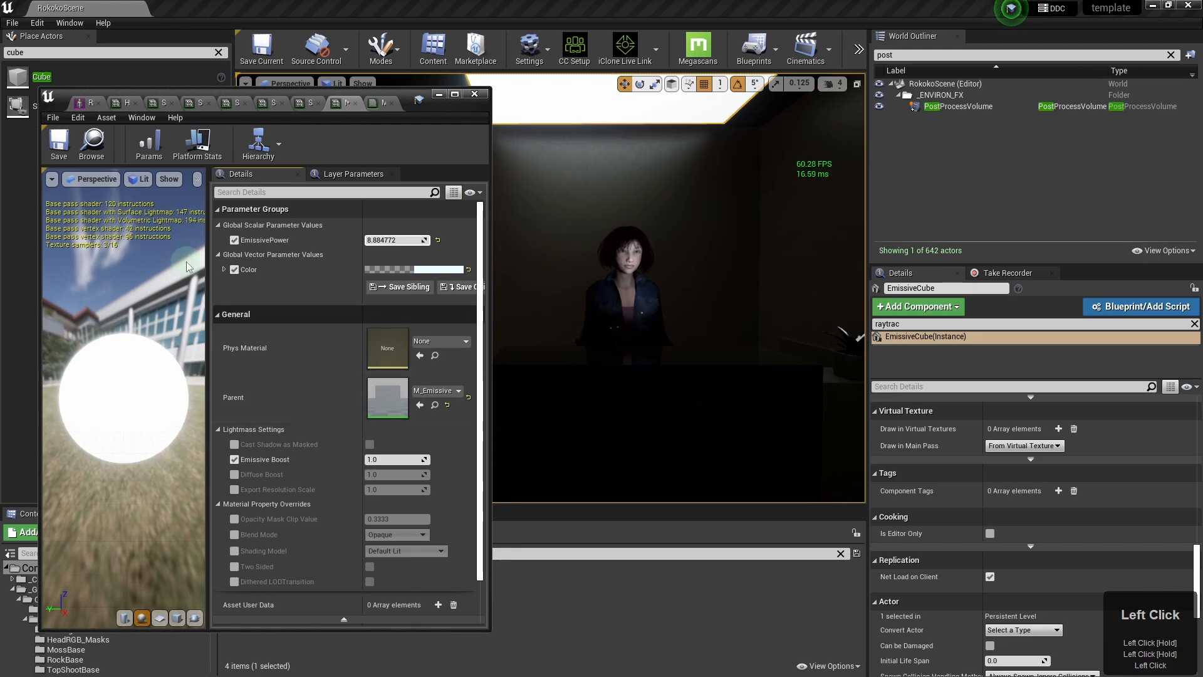
left_click_drag(391, 98, 140, 130)
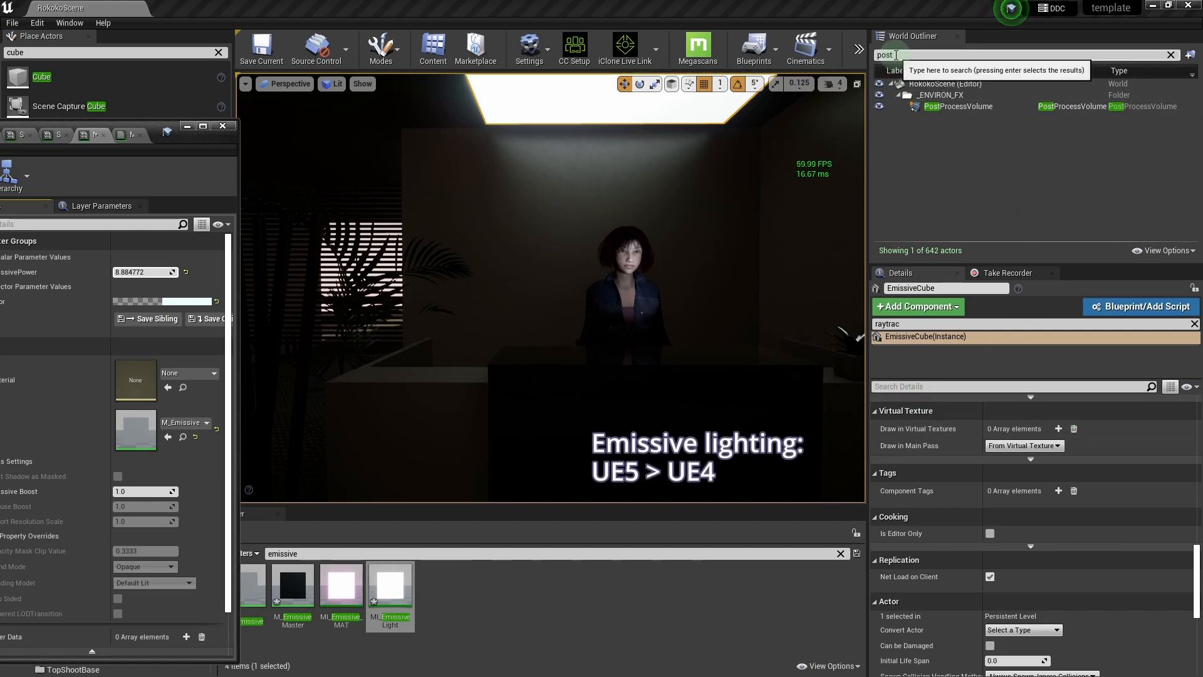
- Search the scene actors for rect and fill, select PointFillLight and toggle its visibility to compare its effect
left_click_drag(908, 55, 863, 57)
type("rect")
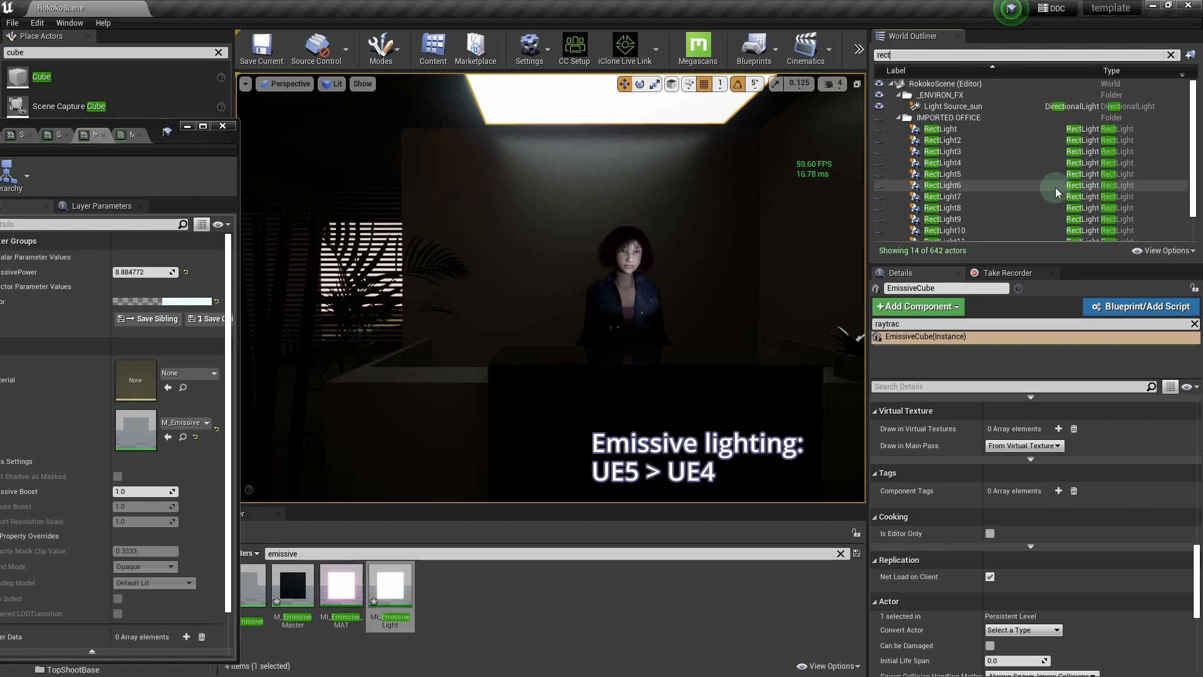
left_click_drag(905, 55, 862, 60)
type("fill")
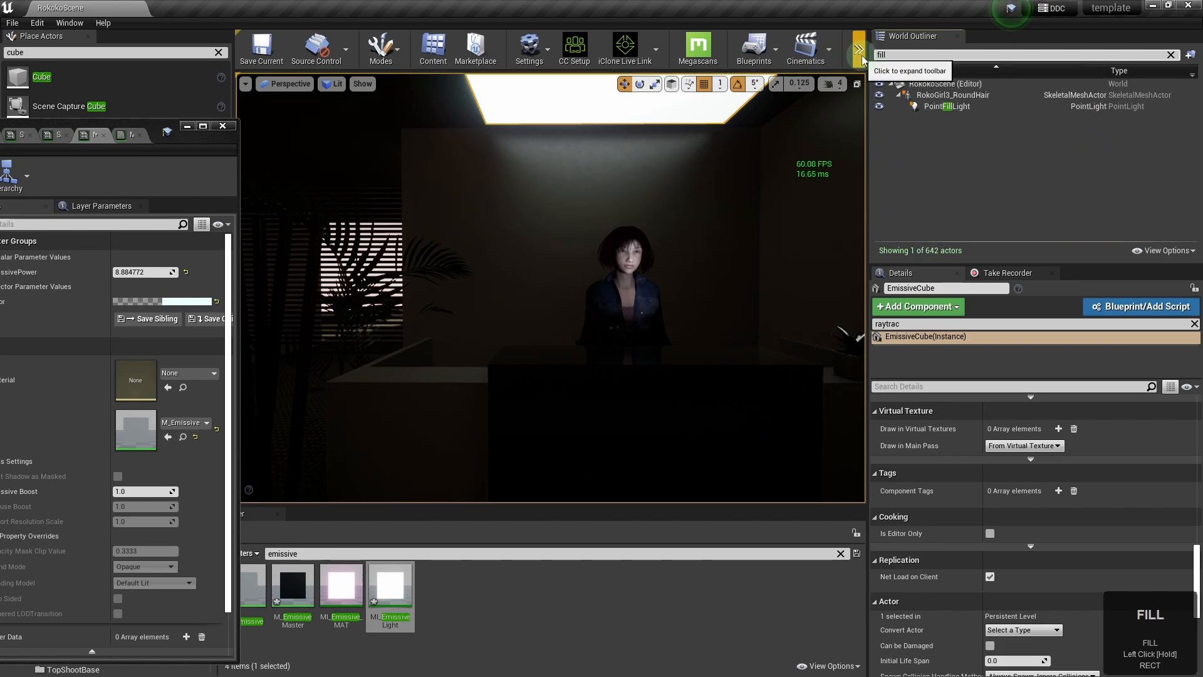
left_click(946, 106)
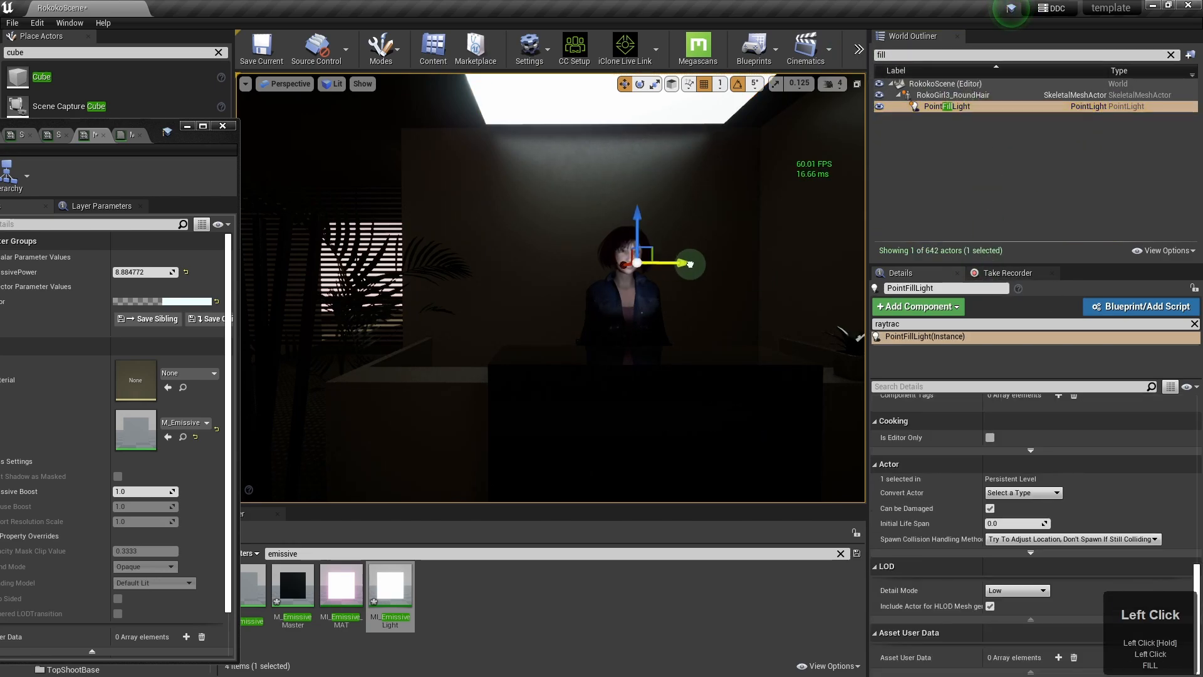
left_click(880, 107)
left_click(880, 107)
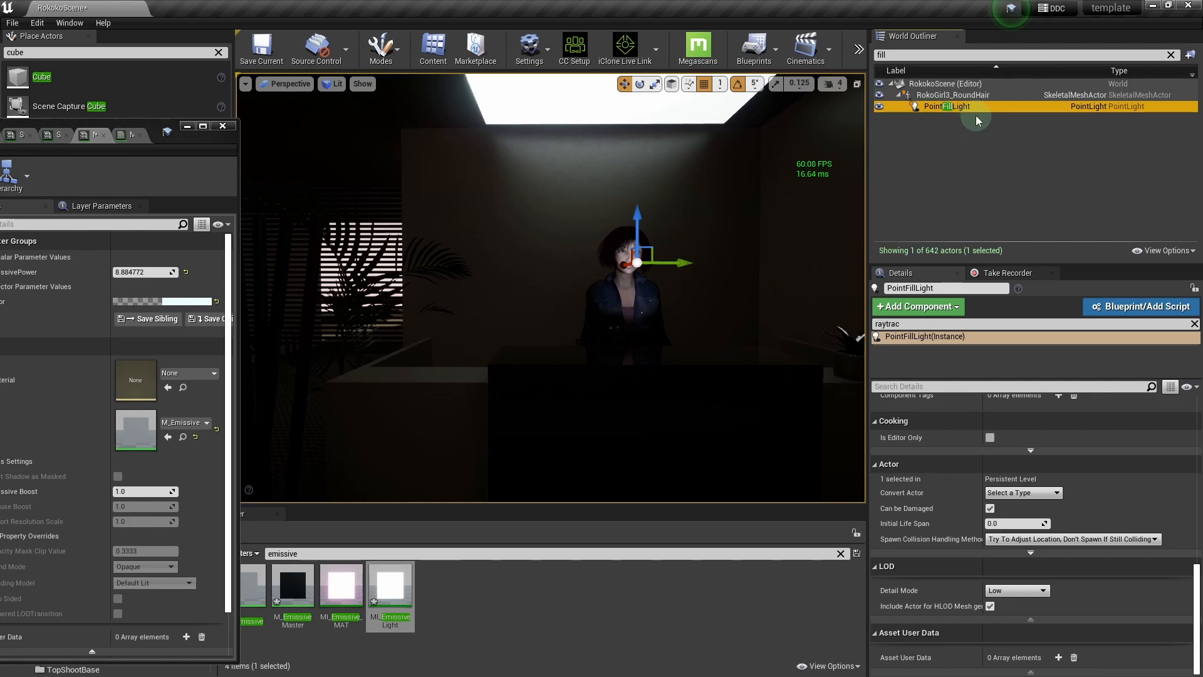
- Find RectLight13 by searching for rect, rename it RectFillLight13 and raise it toward the ceiling to about Z 302
left_click_drag(903, 56, 876, 56)
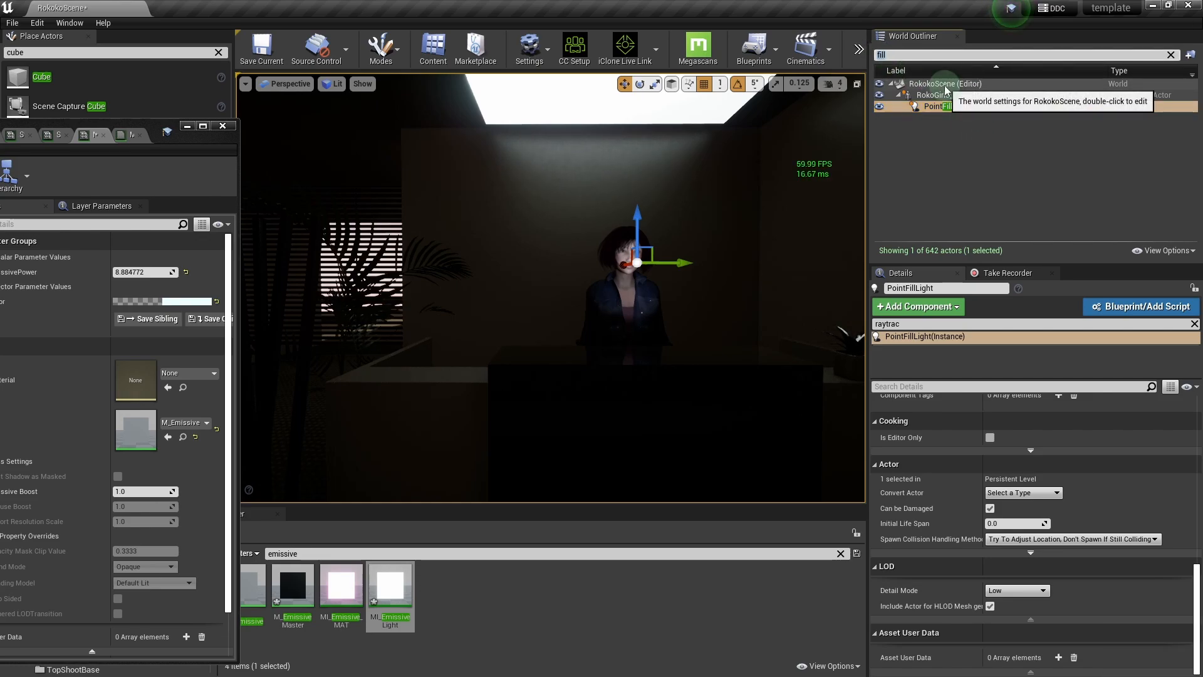
type("rect")
left_click_drag(1193, 111, 1192, 150)
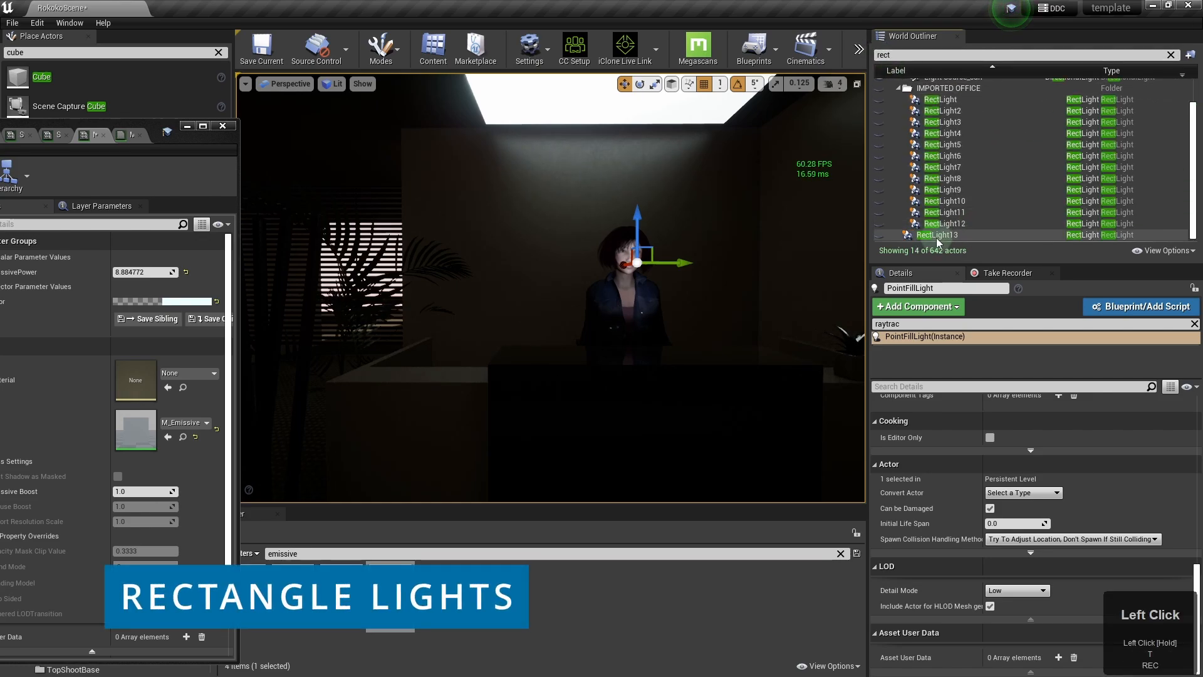
left_click(933, 237)
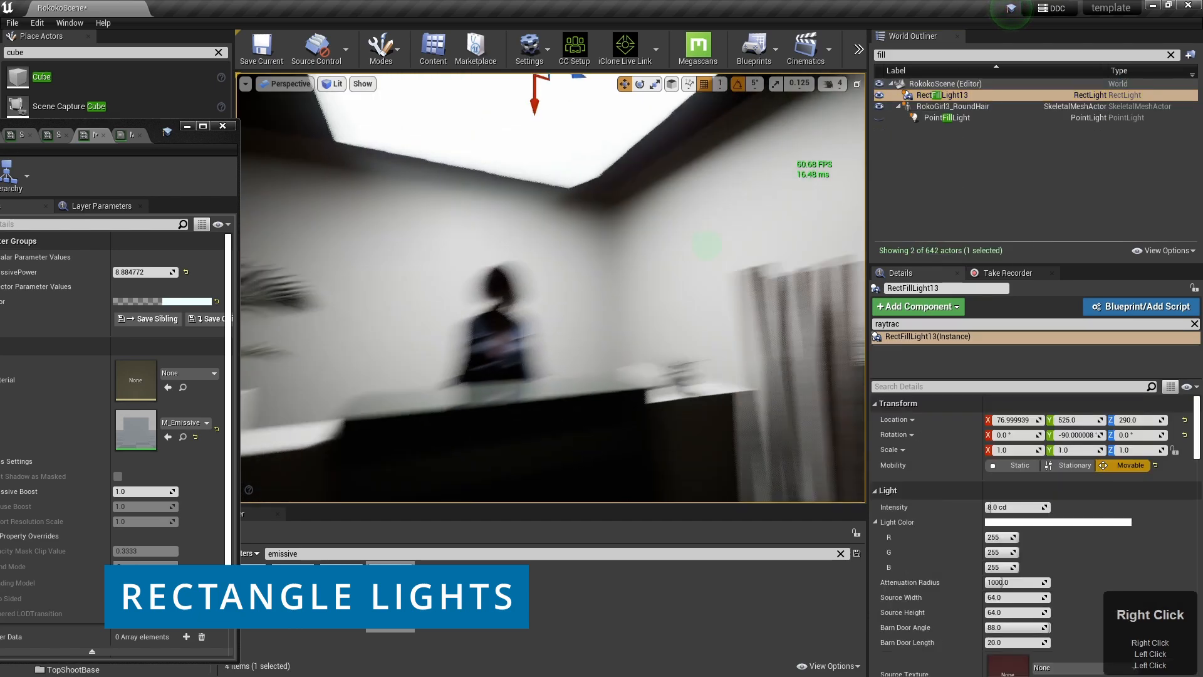
right_click_drag(551, 288, 562, 234)
mouse_move(511, 215)
left_mouse_down()
mouse_move(519, 292)
mouse_move(514, 186)
mouse_move(519, 200)
left_mouse_up()
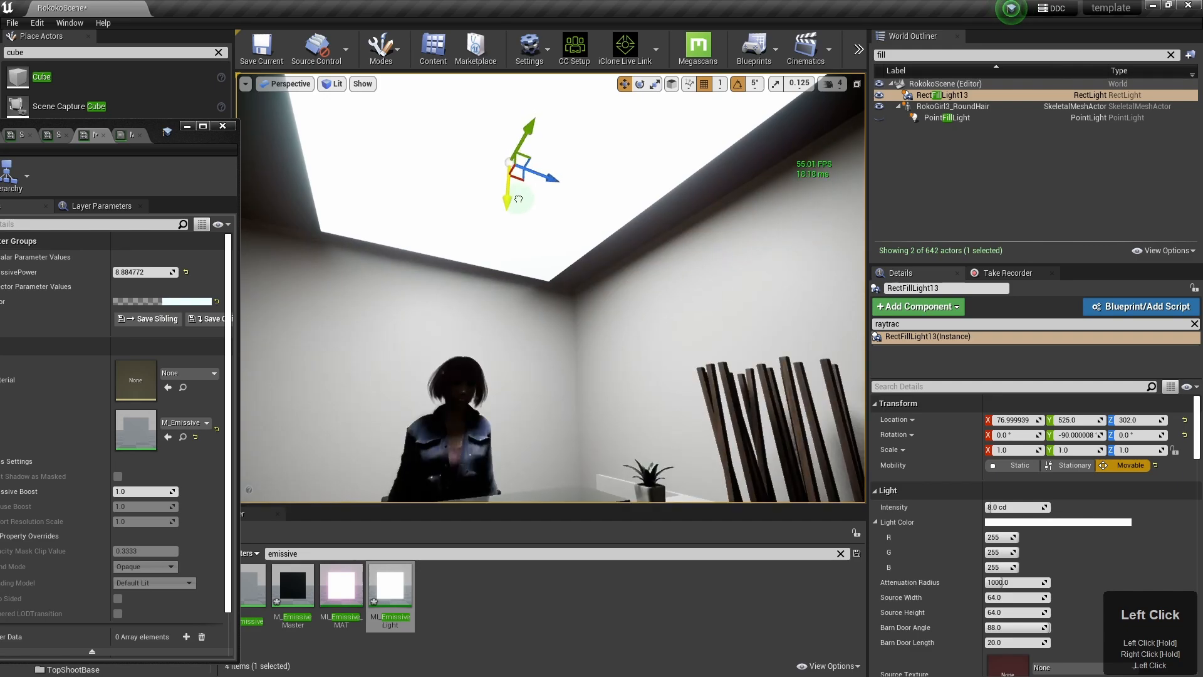
- Select EmissiveCube, clear the actor search and toggle the cube's visibility to compare the lighting
left_click(653, 186)
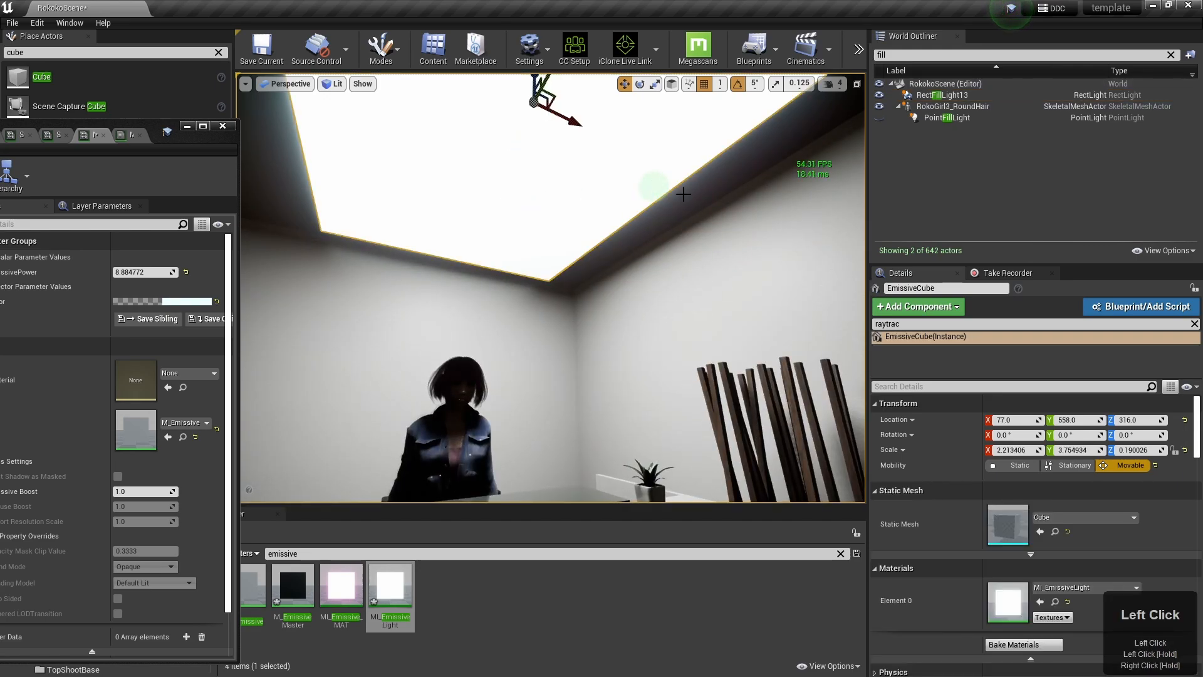
left_click(1171, 56)
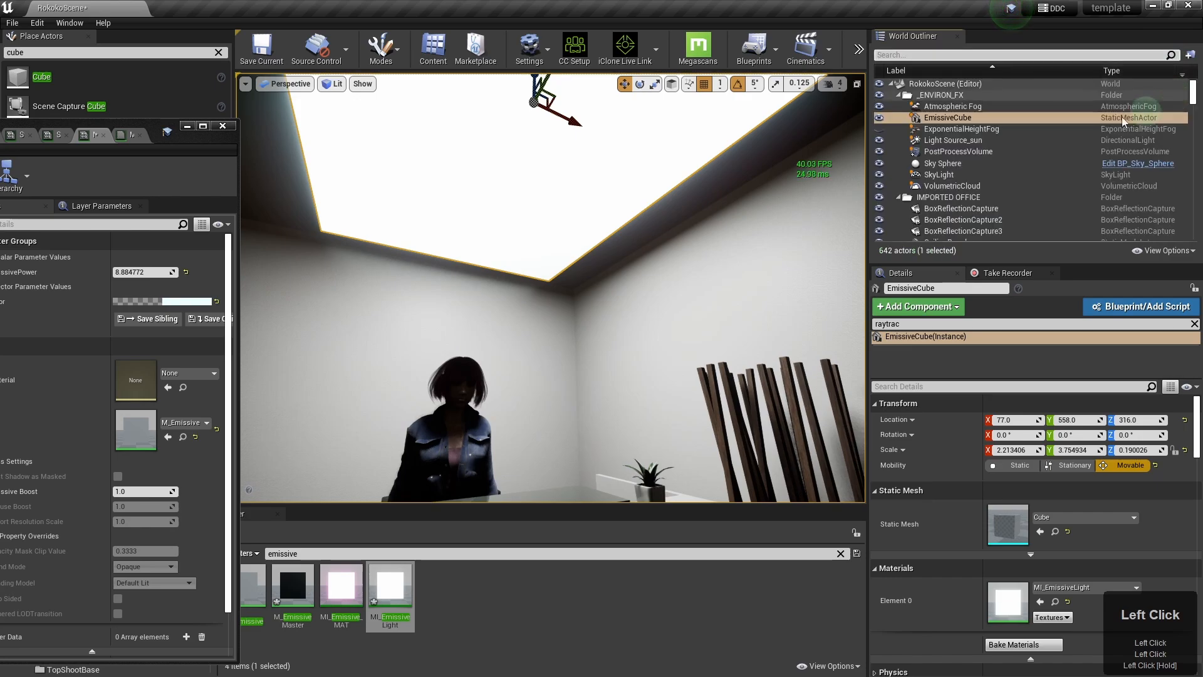
left_click(881, 119)
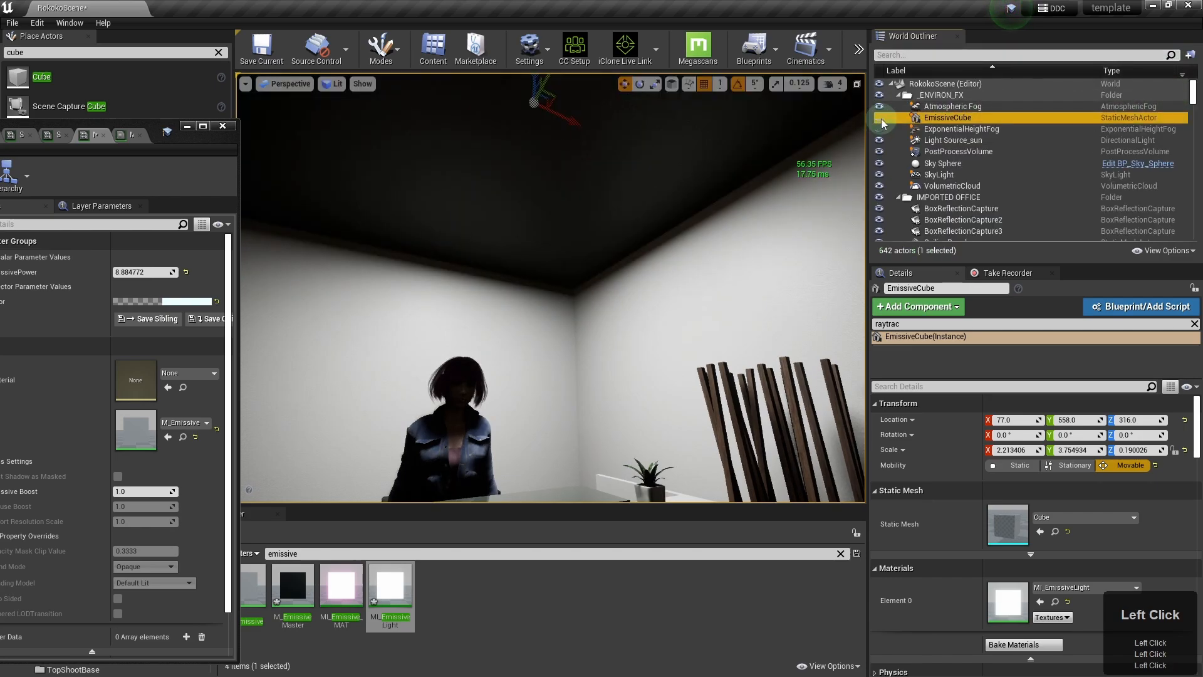
left_click(881, 119)
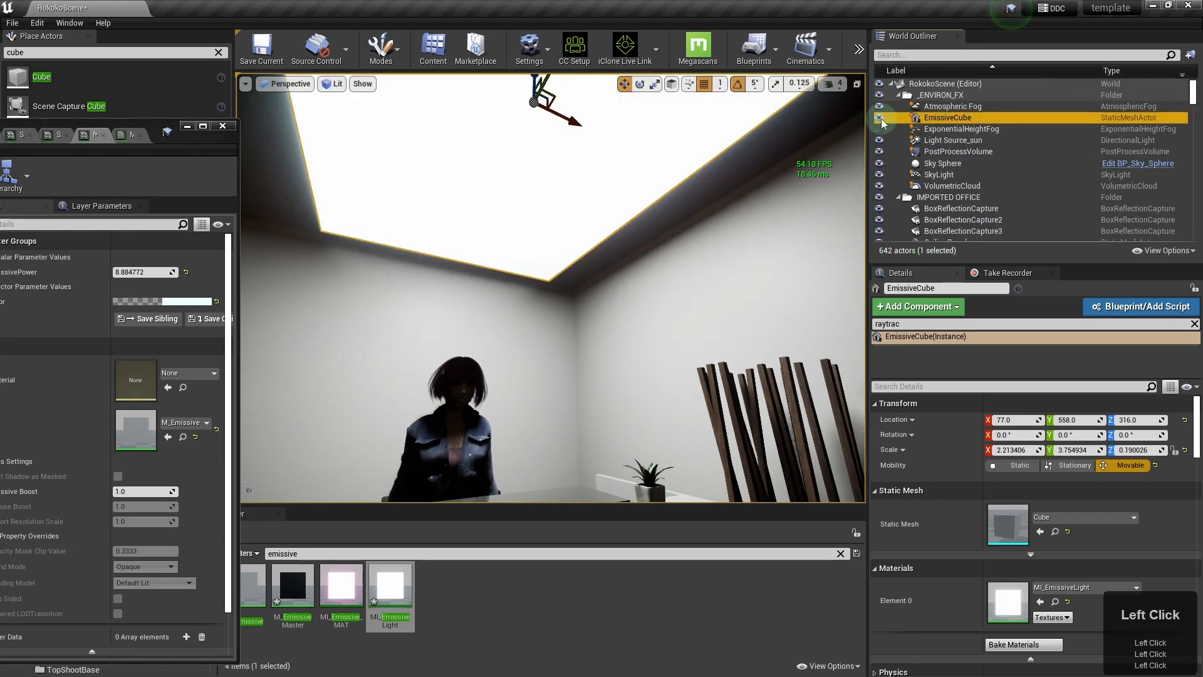
left_click(880, 119)
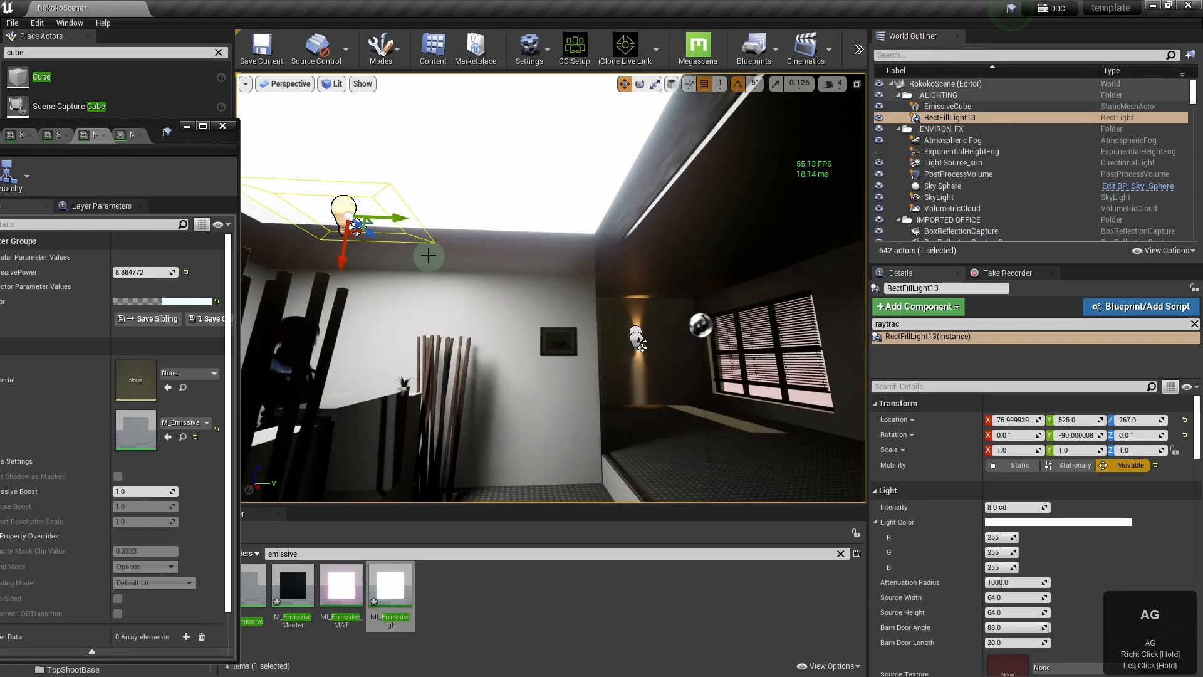
- Set RectFillLight13's attenuation radius to about 388 and its source width to about 334
right_click_drag(430, 255, 509, 250)
key("e")
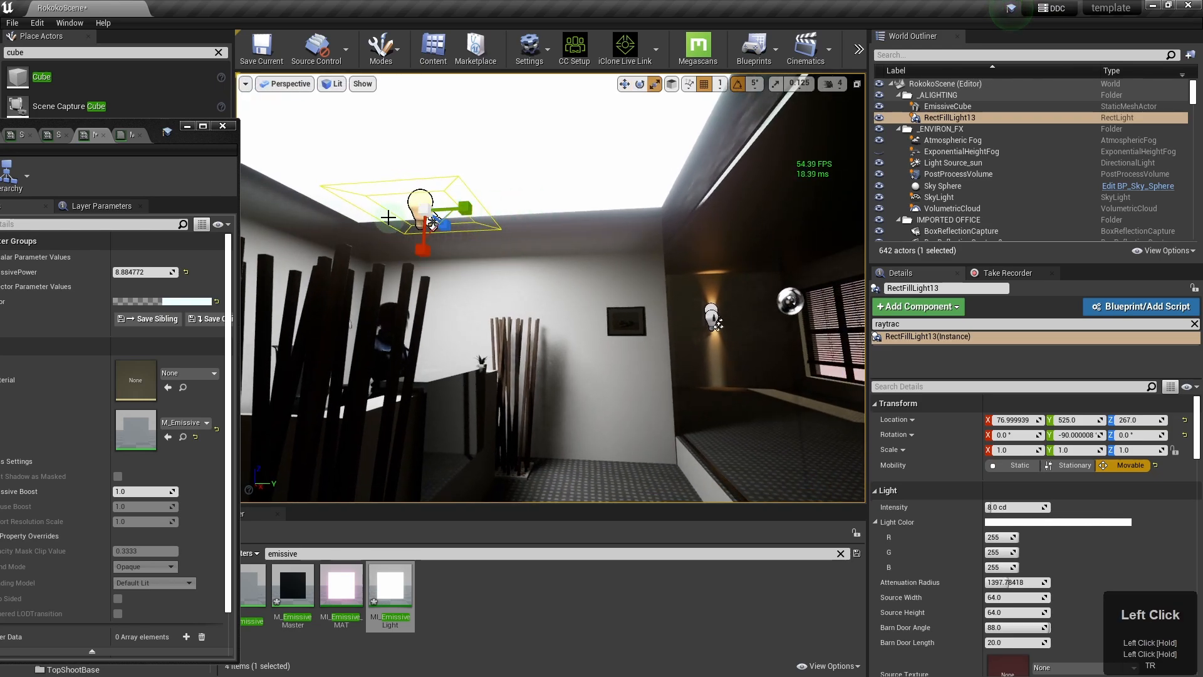
left_click_drag(1028, 582, 1123, 584)
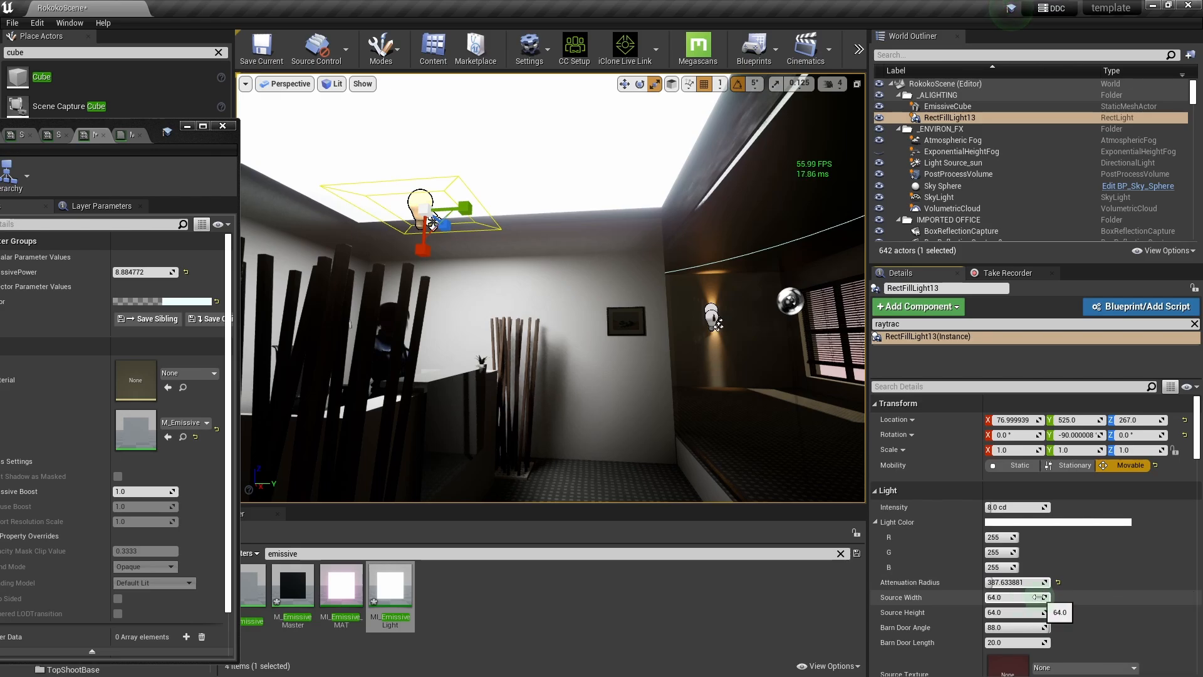
left_click_drag(1034, 598, 1106, 597)
- Move RectFillLight13 along Y to about 563 and set its source height to about 204 to match the ceiling panel
key("w")
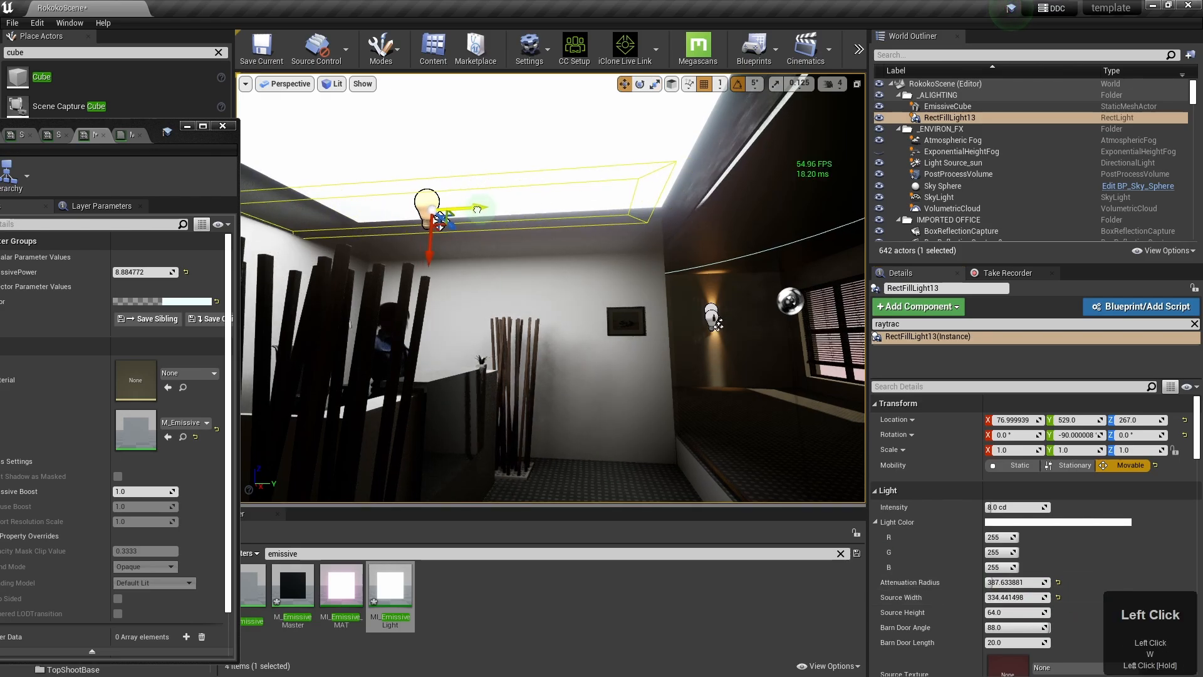
left_click_drag(471, 210, 513, 206)
mouse_move(655, 325)
right_mouse_down()
mouse_move(564, 320)
mouse_move(652, 316)
right_mouse_up()
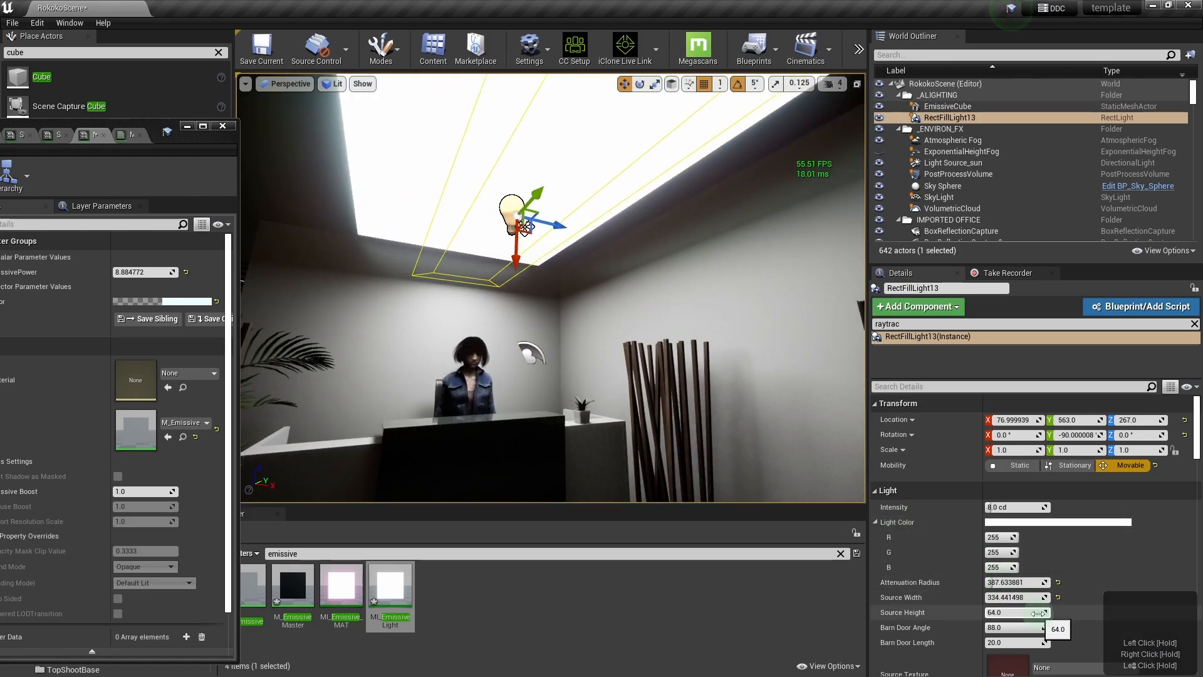
mouse_move(1044, 613)
left_mouse_down()
mouse_move(1091, 614)
mouse_move(1038, 613)
left_mouse_up()
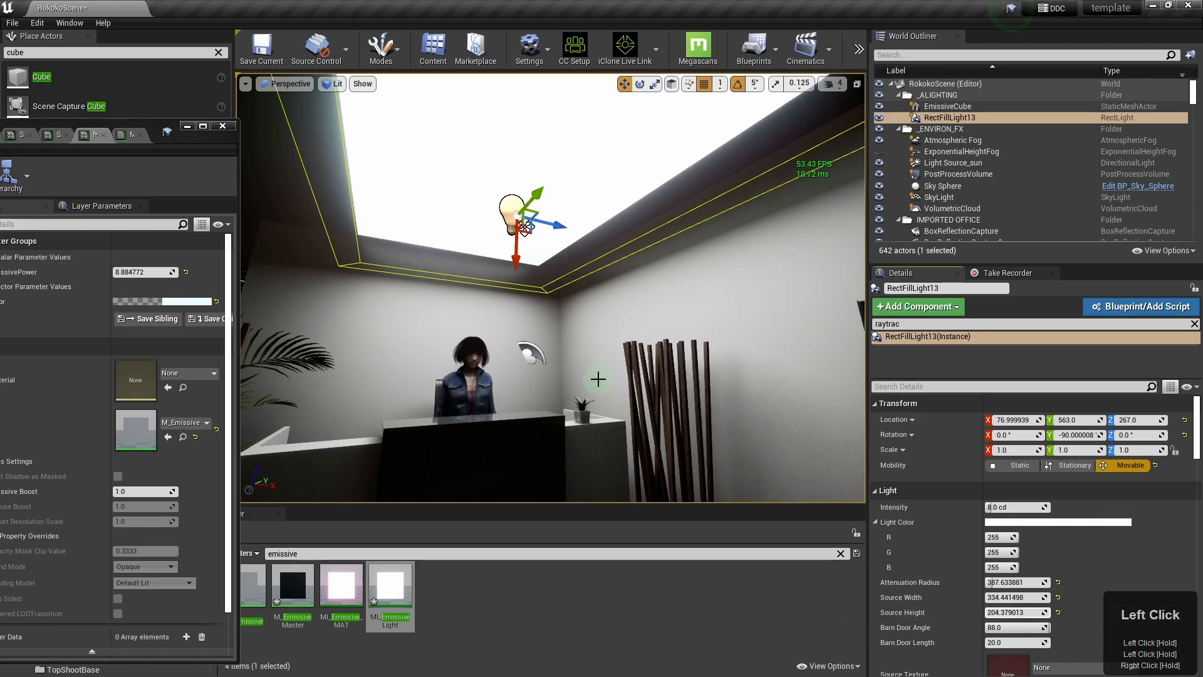
- Position RectFillLight13 at about X 70, Z 294, and set its barn door angle to about 63 and length to about 14
right_click_drag(608, 356, 498, 350)
left_click_drag(654, 202, 642, 202)
left_click_drag(603, 242, 601, 213)
left_click_drag(1016, 627, 1075, 639)
mouse_move(591, 217)
left_mouse_down()
mouse_move(584, 183)
mouse_move(576, 207)
left_mouse_up()
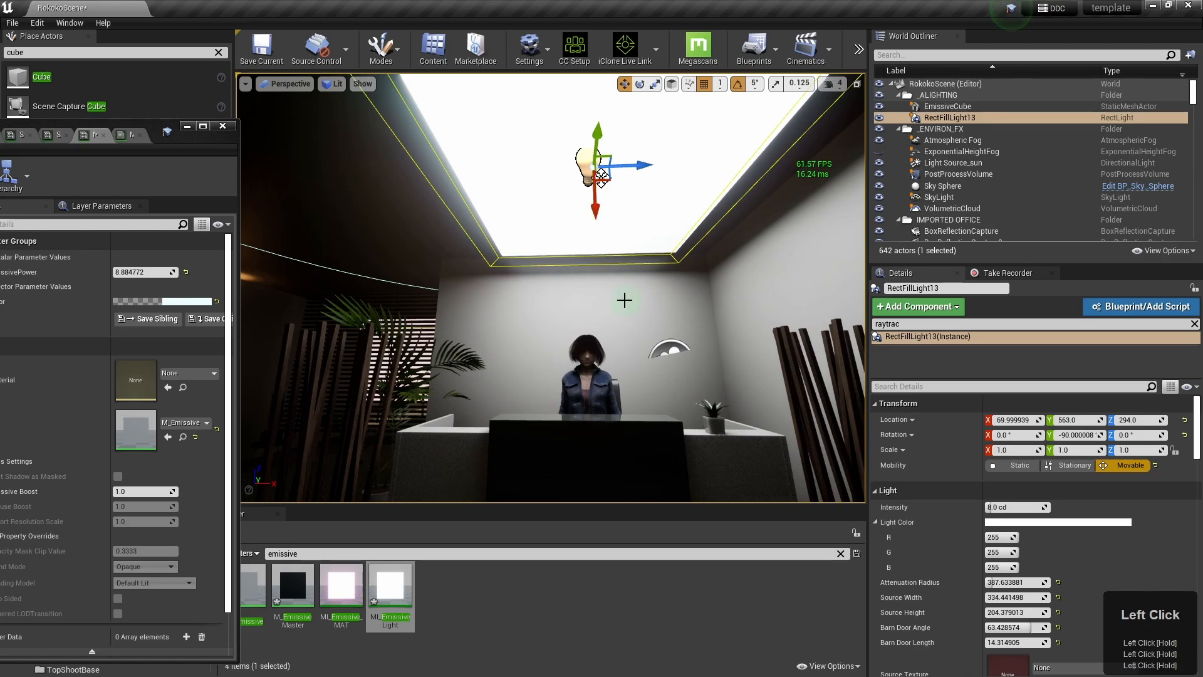
- Set RectFillLight13's intensity to 3 cd
right_click_drag(625, 300, 636, 301)
left_click(1001, 508)
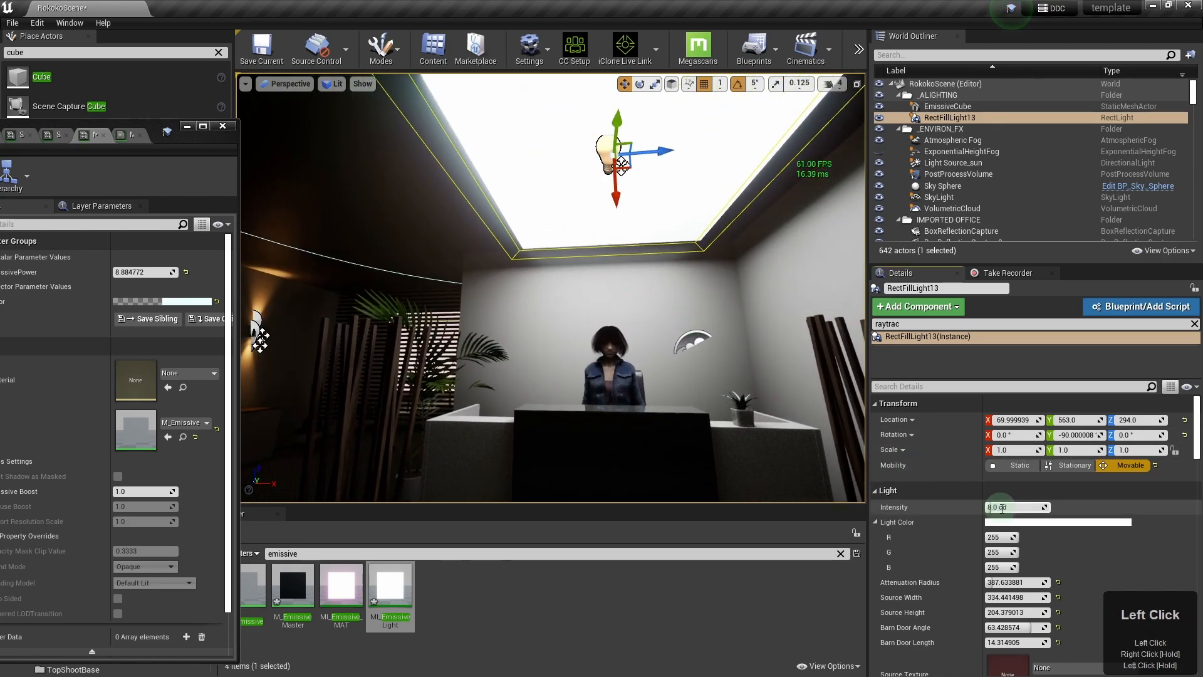
type("3")
key("Return")
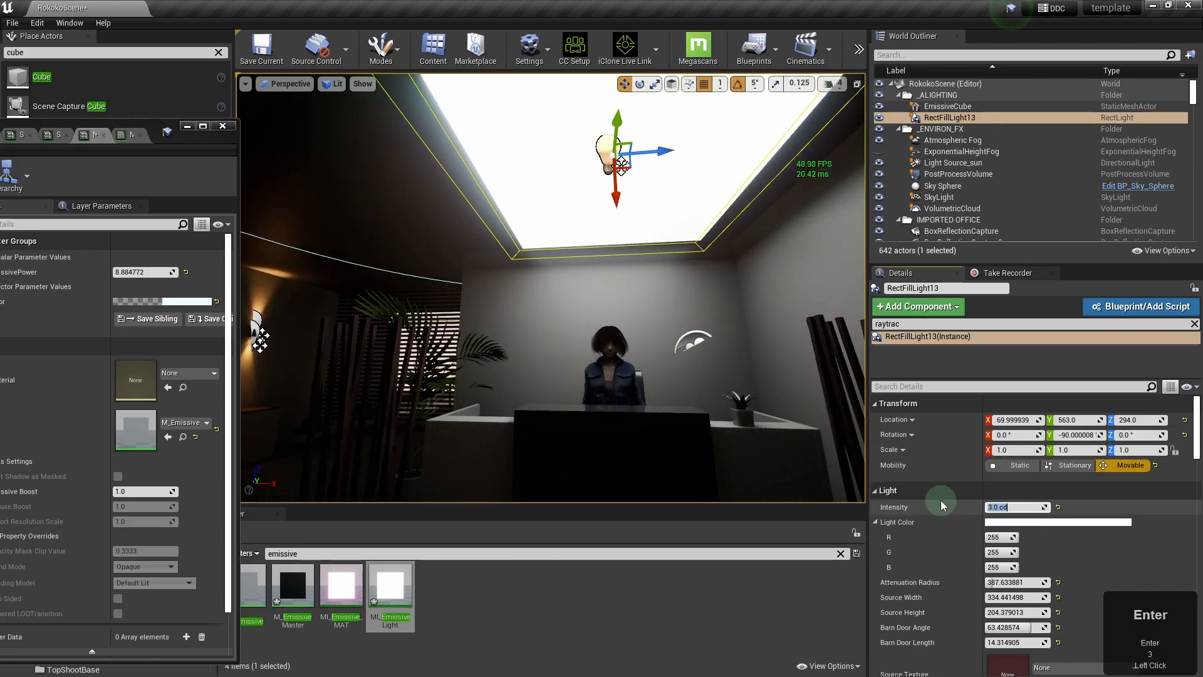
- Duplicate RectFillLight13 downward to about Z 130 and flip the copy 180° so it shines upward
key("ctrl")
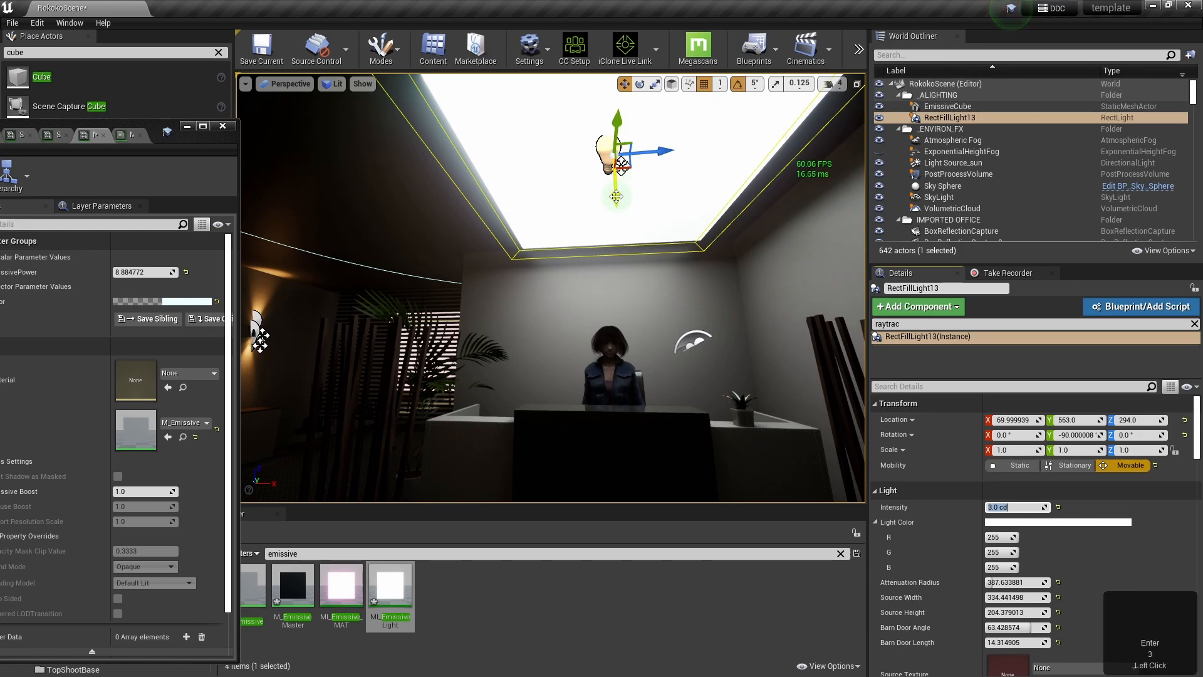
left_click_drag(622, 164, 600, 337, "alt")
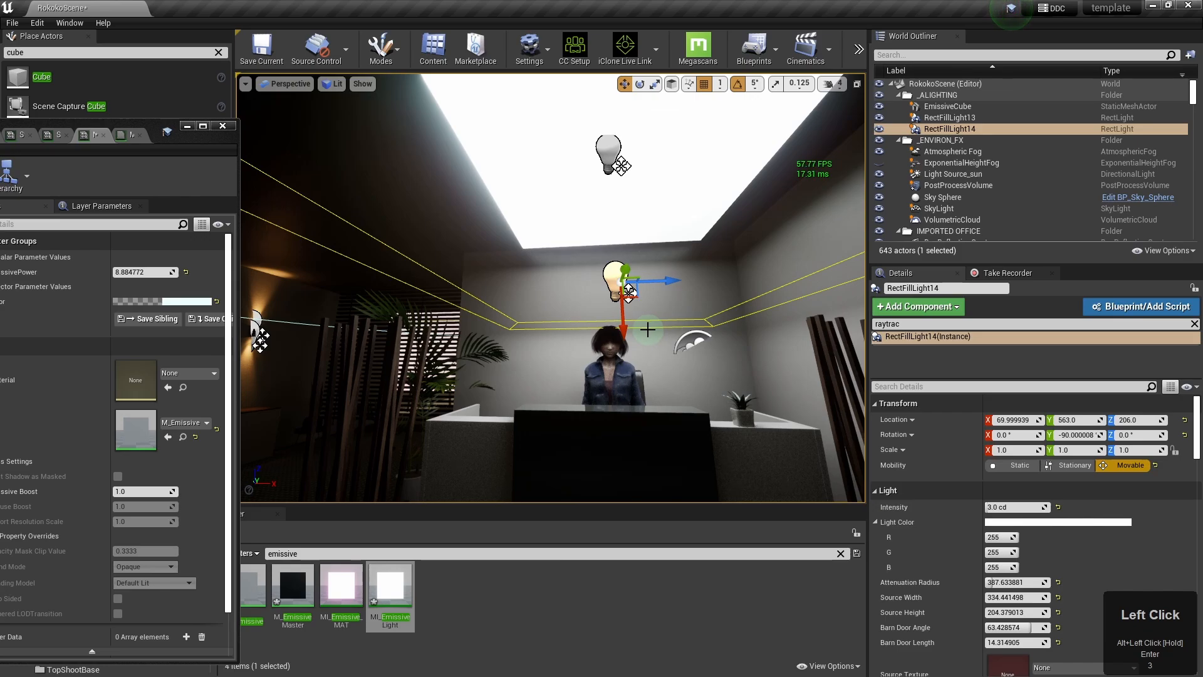
key("e")
left_click_drag(611, 343, 753, 344)
key("w")
left_click_drag(622, 243, 634, 364)
right_click_drag(634, 364, 690, 435)
- Shrink the duplicated rect light's source, reducing its width to about 12
key("a")
mouse_move(1018, 612)
left_mouse_down()
mouse_move(1028, 643)
mouse_move(1013, 612)
left_mouse_up()
left_click_drag(1018, 598, 934, 596)
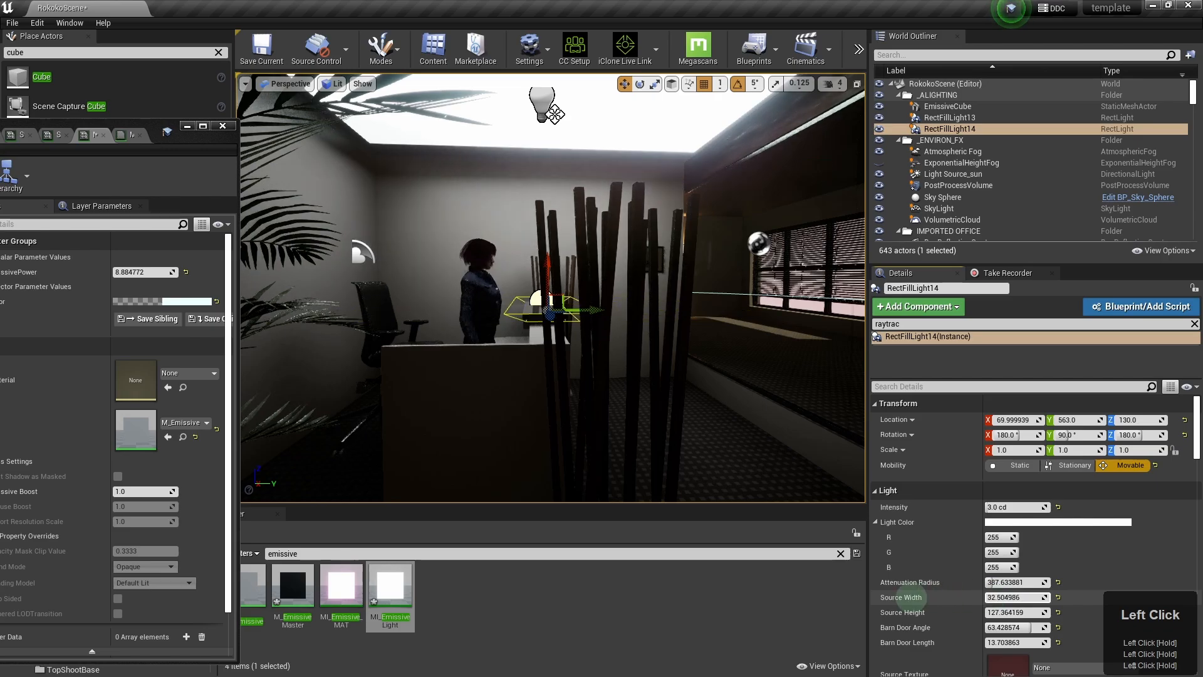
key("d")
key("w")
right_click_drag(752, 420, 618, 427)
key("d")
left_click_drag(1021, 597, 953, 612)
- Move the lower rect light to about Y 547 tilted toward the character, with source height about 29 and barn doors at 0
left_click_drag(657, 368, 659, 295)
key("e")
key("a")
right_click_drag(582, 360, 615, 362)
key("e")
left_click_drag(1015, 613, 989, 642)
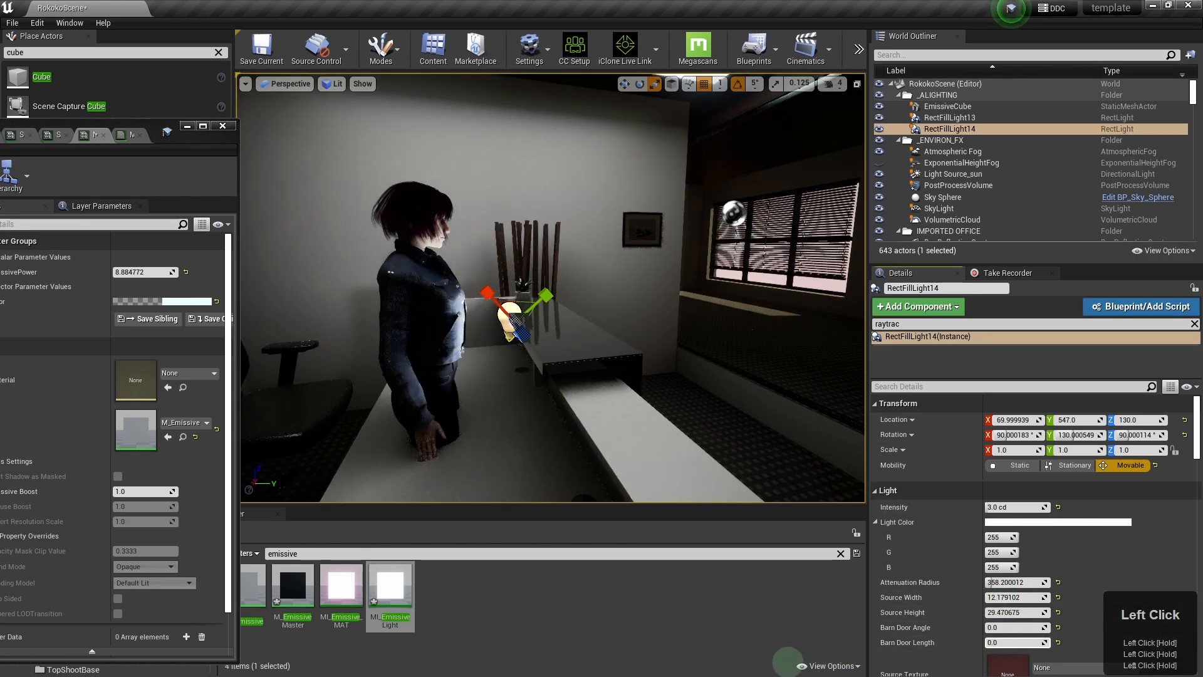
- Raise the lower rect light to about Z 150 and rotate it to about 150° on Y to face the character
key("d")
mouse_move(671, 413)
right_mouse_down()
mouse_move(572, 413)
mouse_move(661, 414)
right_mouse_up()
key("a")
key("w")
left_click_drag(513, 322, 550, 248)
key("w")
right_click_drag(617, 323, 567, 316)
left_click_drag(566, 287, 577, 293)
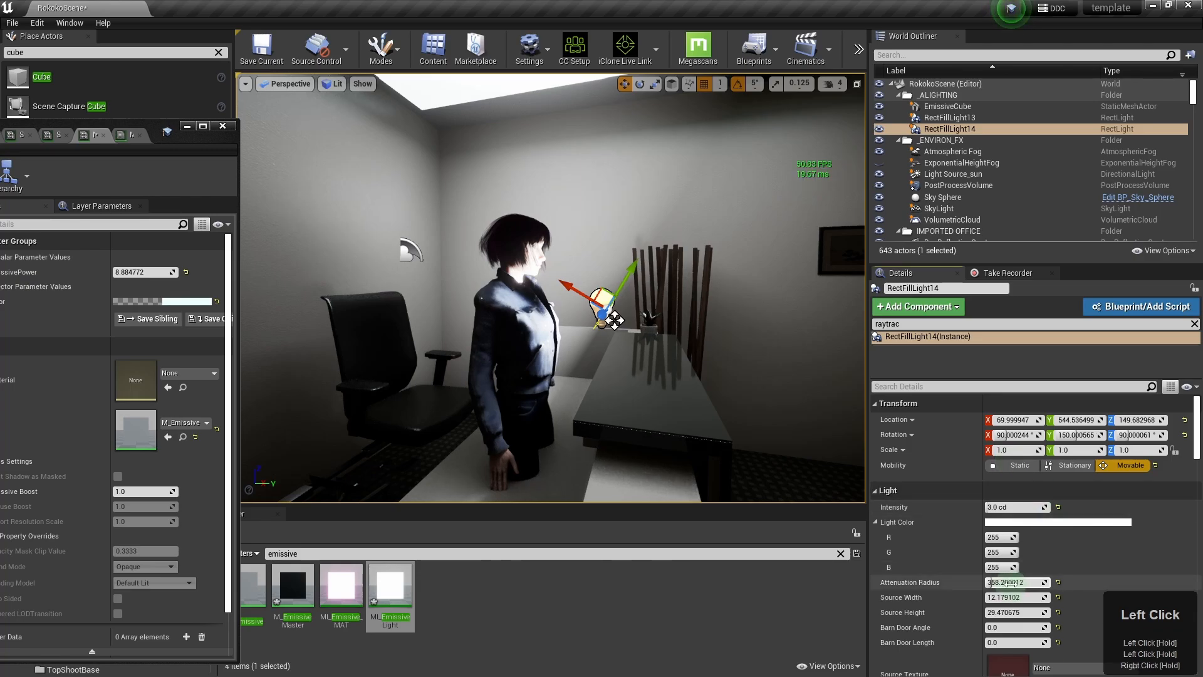
- Reduce the lower rect light's attenuation radius to about 63 and set its intensity to 1 cd
key("g")
left_click_drag(1015, 583, 996, 583)
key("d")
key("a")
right_click_drag(682, 448, 591, 455)
key("s")
key("d")
key("w")
left_click(845, 446)
left_click_drag(591, 454, 645, 482)
left_click_drag(1018, 507, 997, 507)
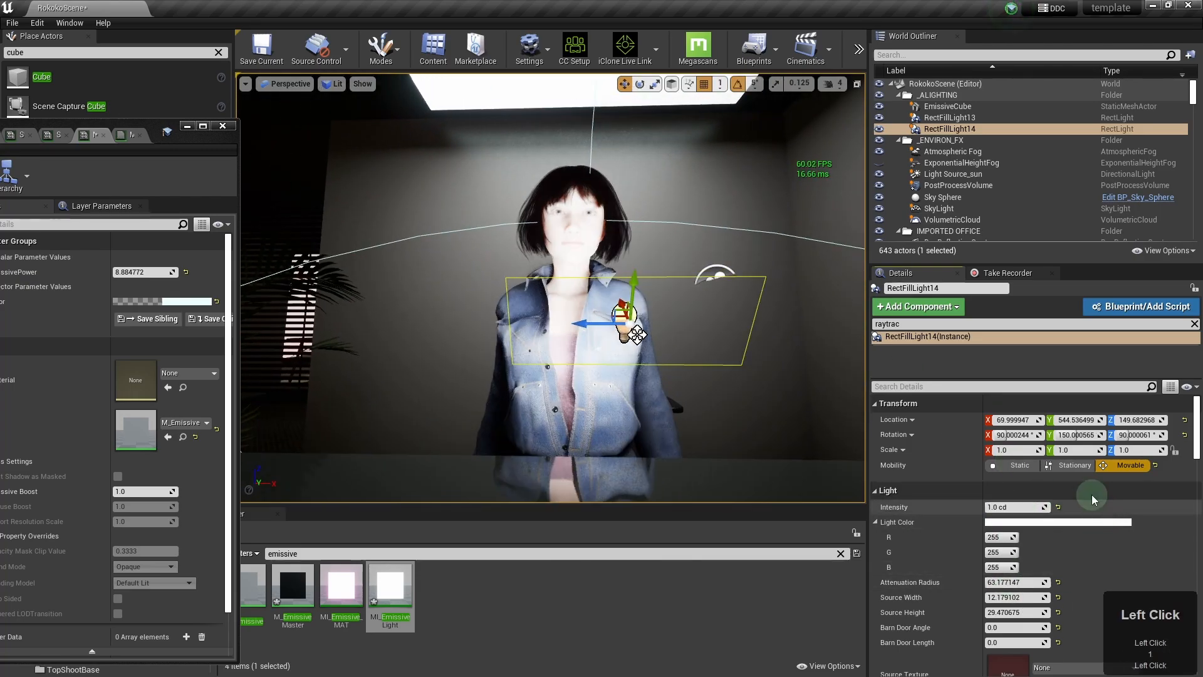
- Toggle the visibility of the overhead rect light, the emissive cube and the sun to compare each one's contribution
left_click(880, 119)
left_click(879, 119)
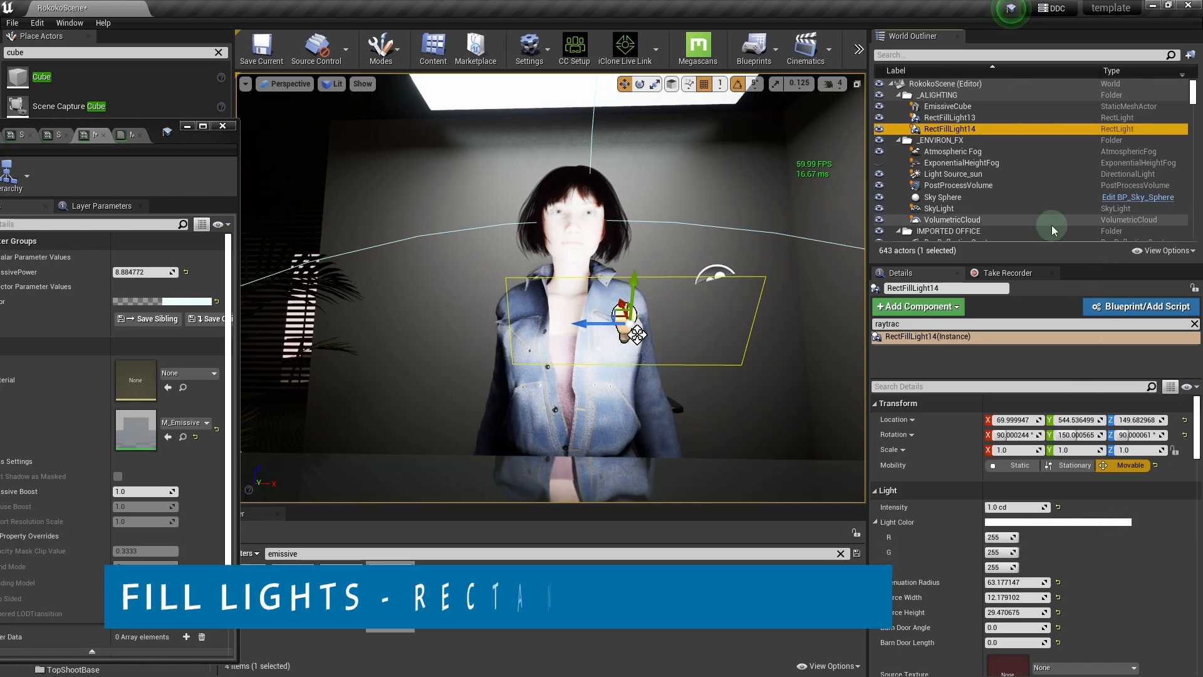
left_click(879, 107)
left_click(880, 107)
left_click(879, 175)
left_click(880, 175)
left_click(880, 175)
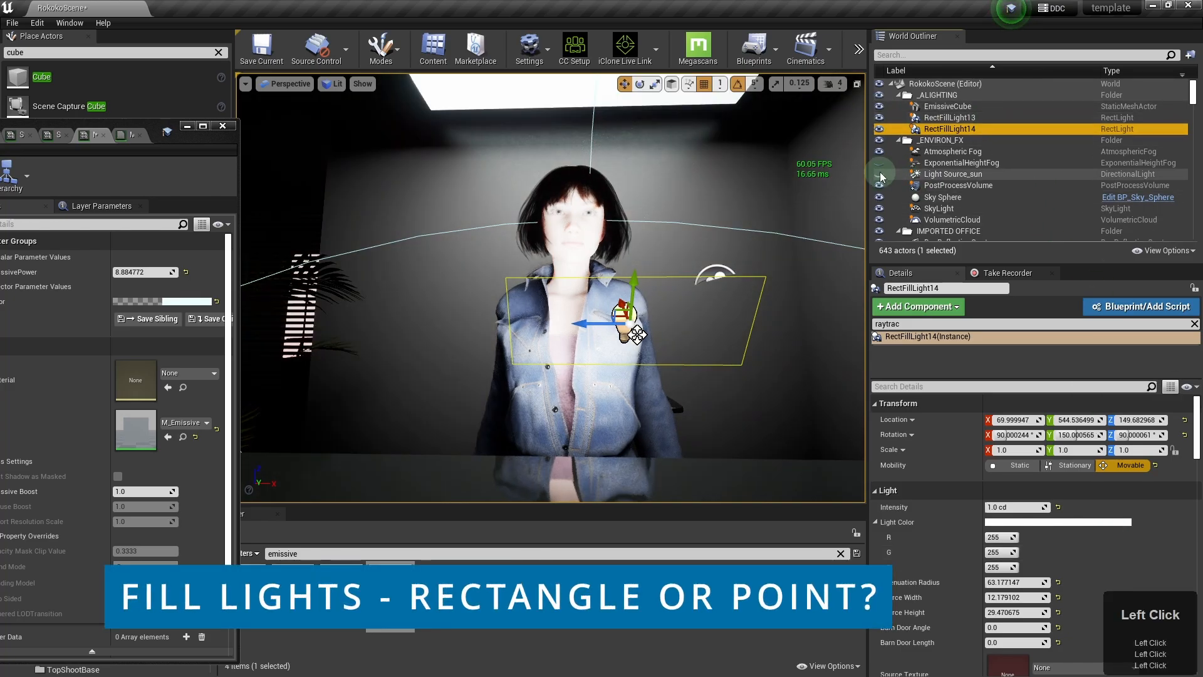
left_click(880, 176)
- Compare the character's lighting with the rectangular fill light hidden and shown while the point fill light is off
left_click(1028, 175)
left_click_drag(1006, 507, 999, 506)
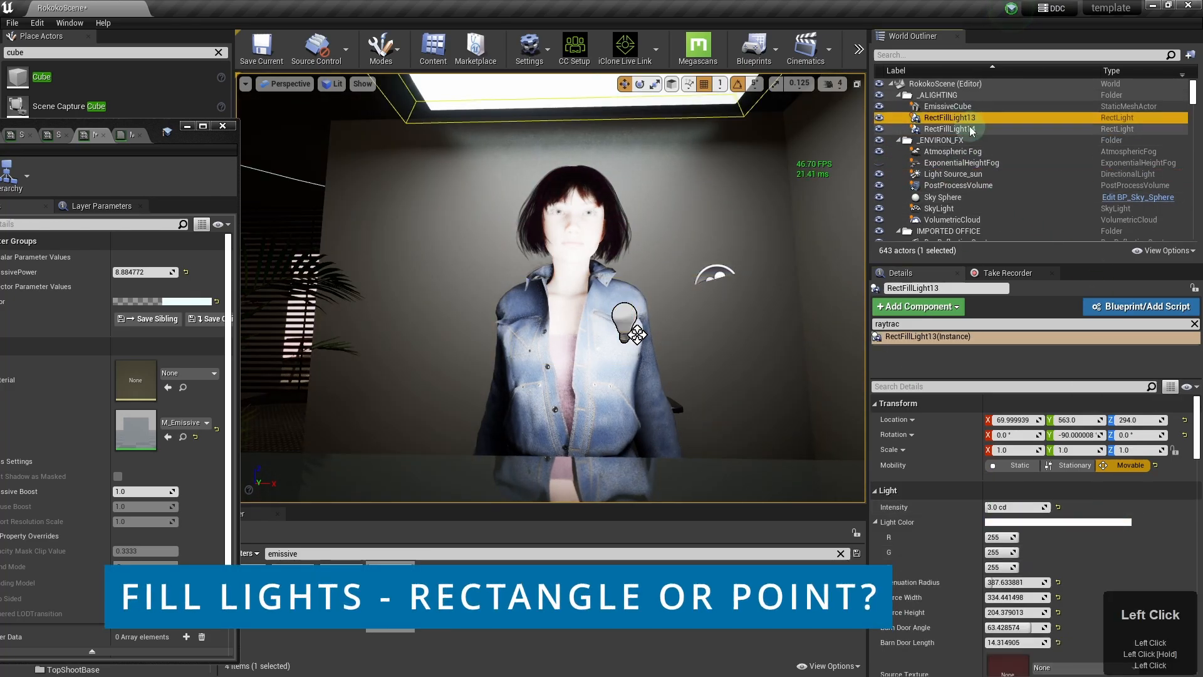
left_click(883, 164)
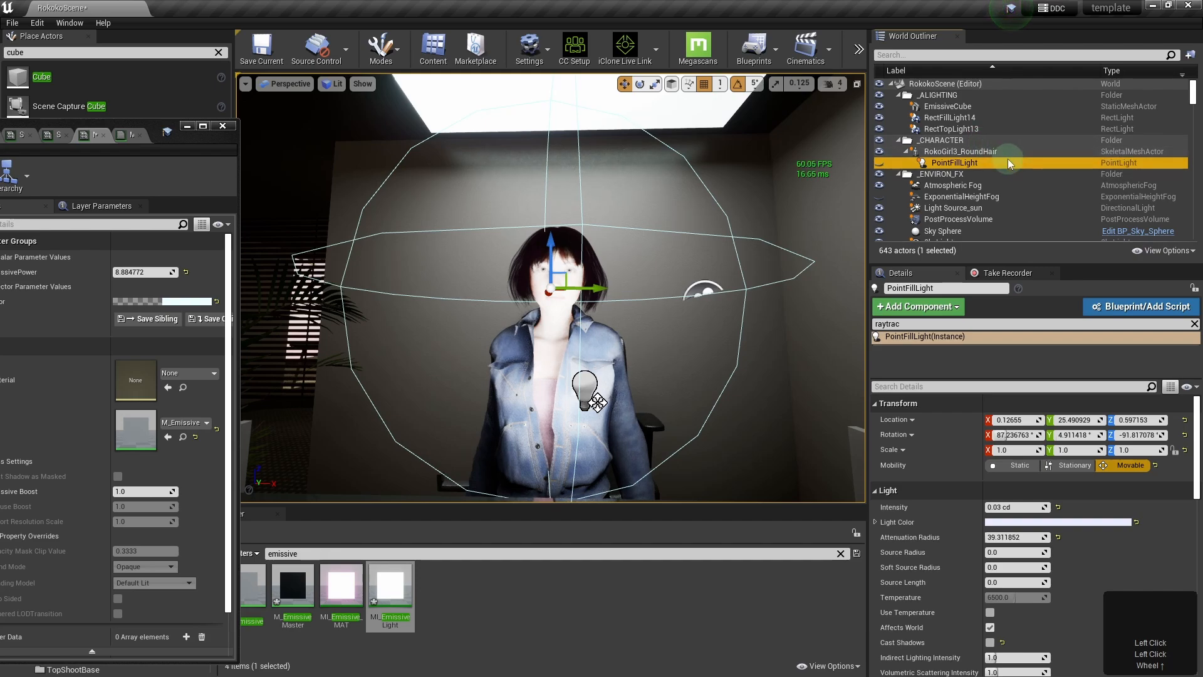
left_click(880, 118)
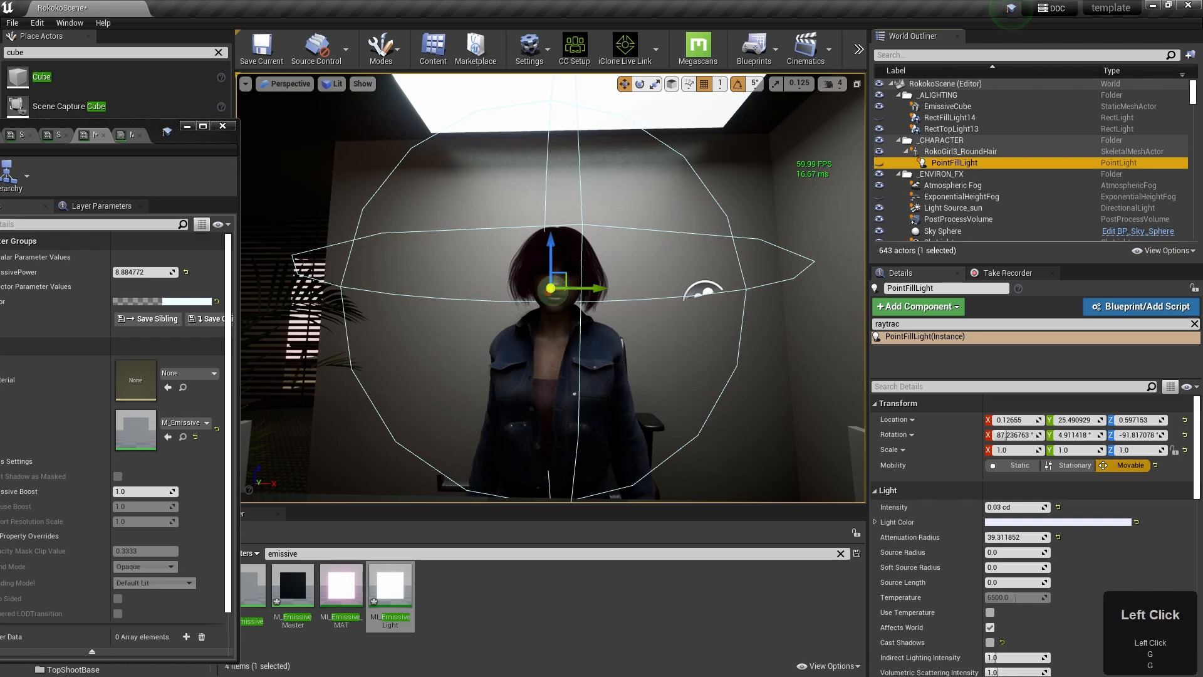
left_click(552, 289)
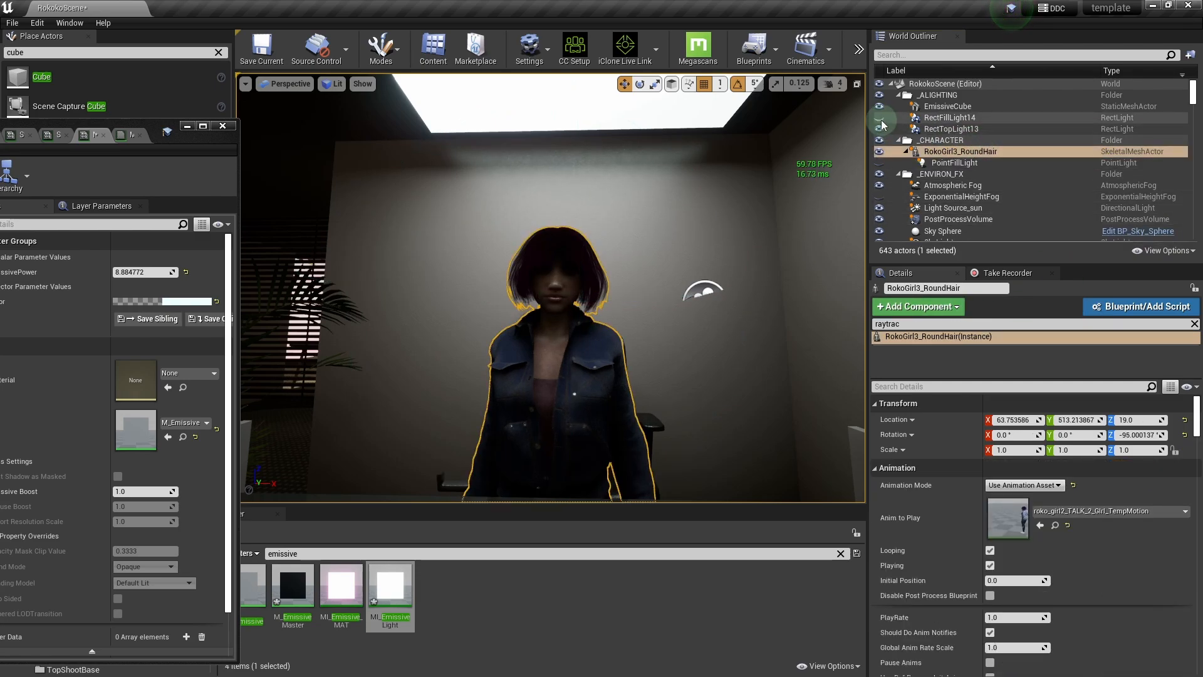
left_click(880, 119)
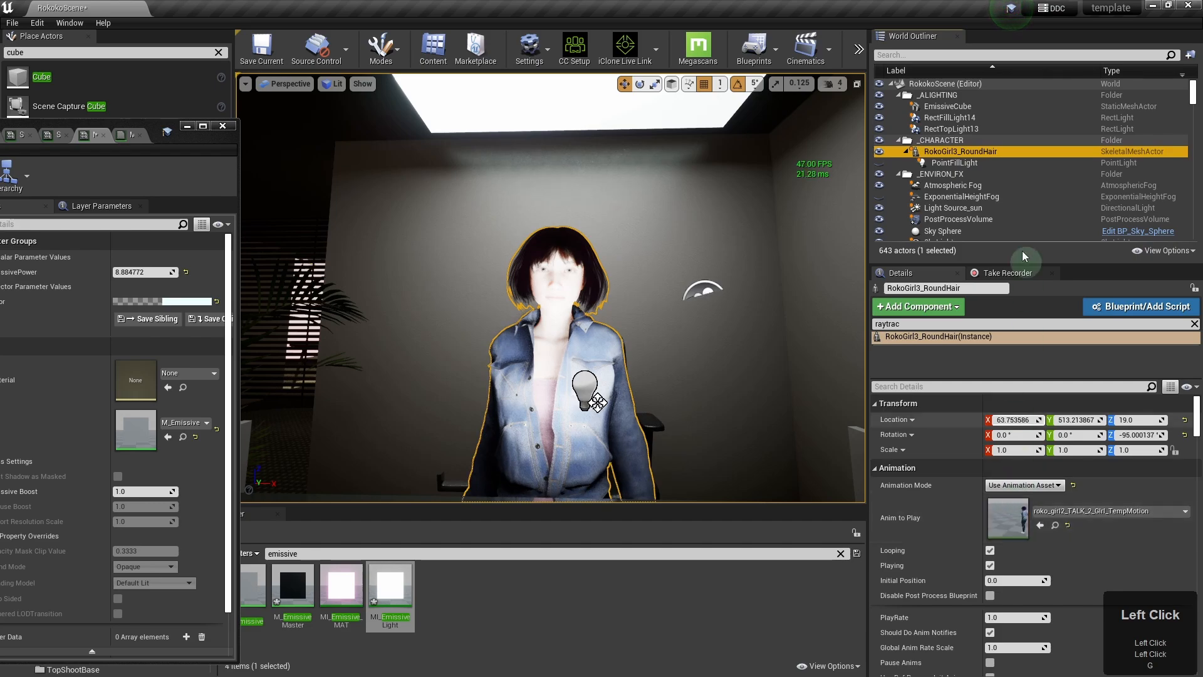
- Set the rectangular fill light's intensity to 0.1 cd
left_click(950, 118)
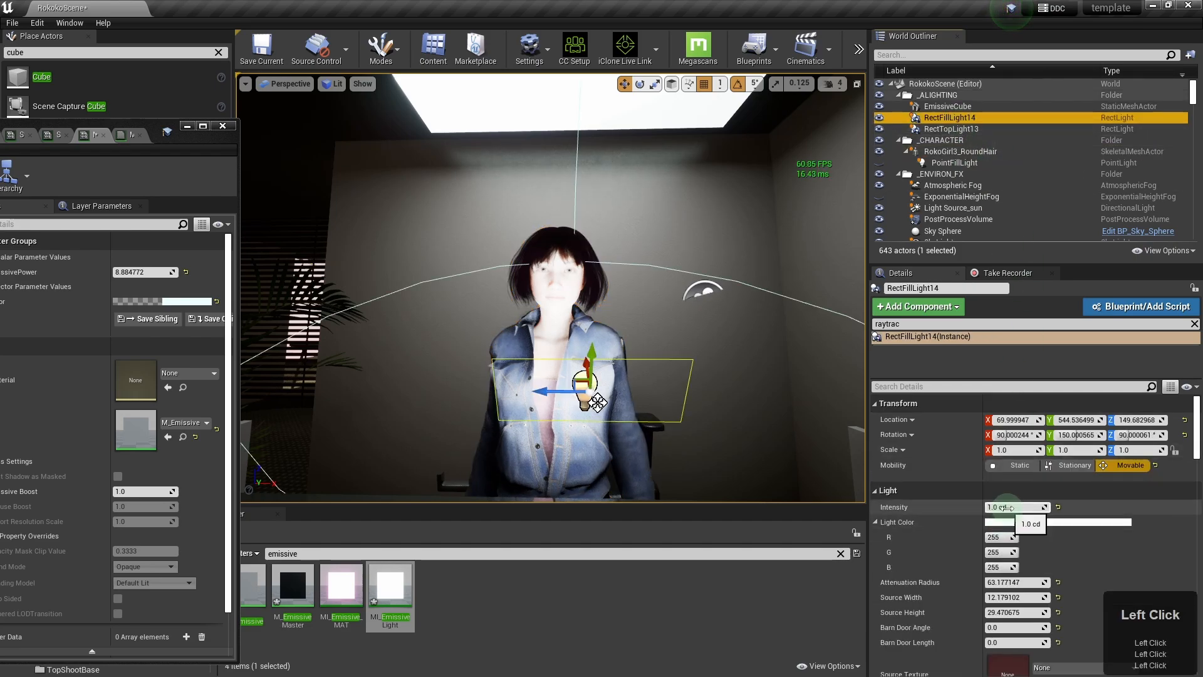
left_click(1009, 507)
type(".1")
key("Return")
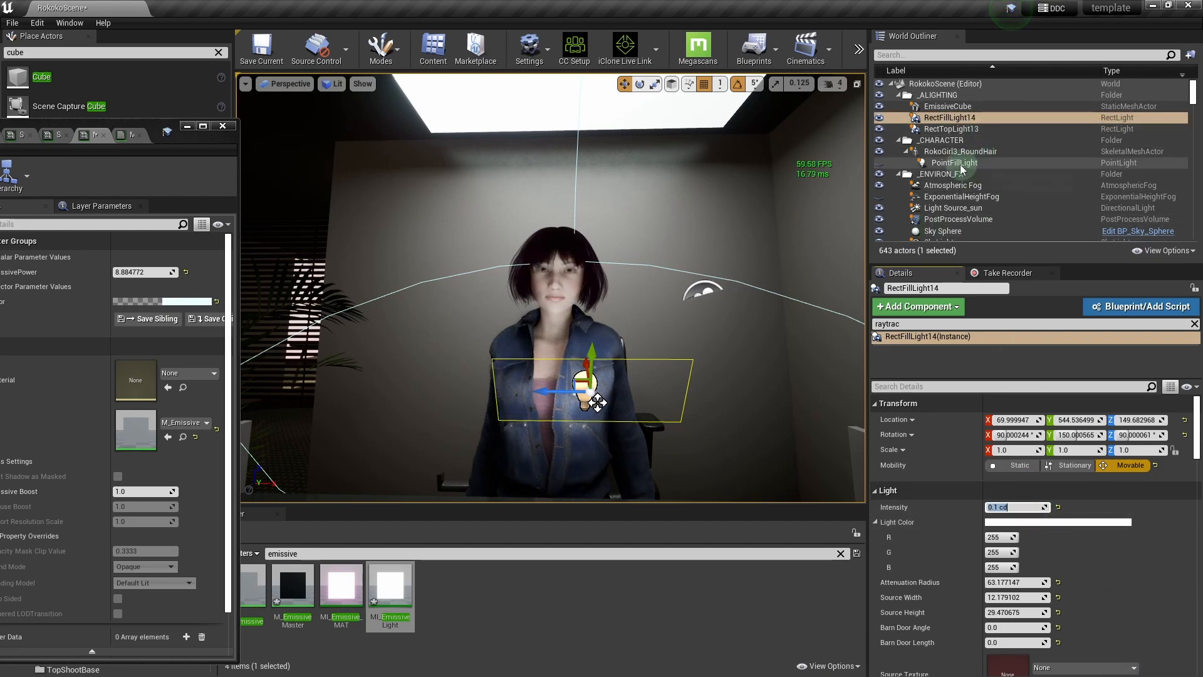
- Swap in the point fill light for comparison, nudge it to about Y 25.3, Z -1.4, and switch back to the rect fill light
left_click(880, 118)
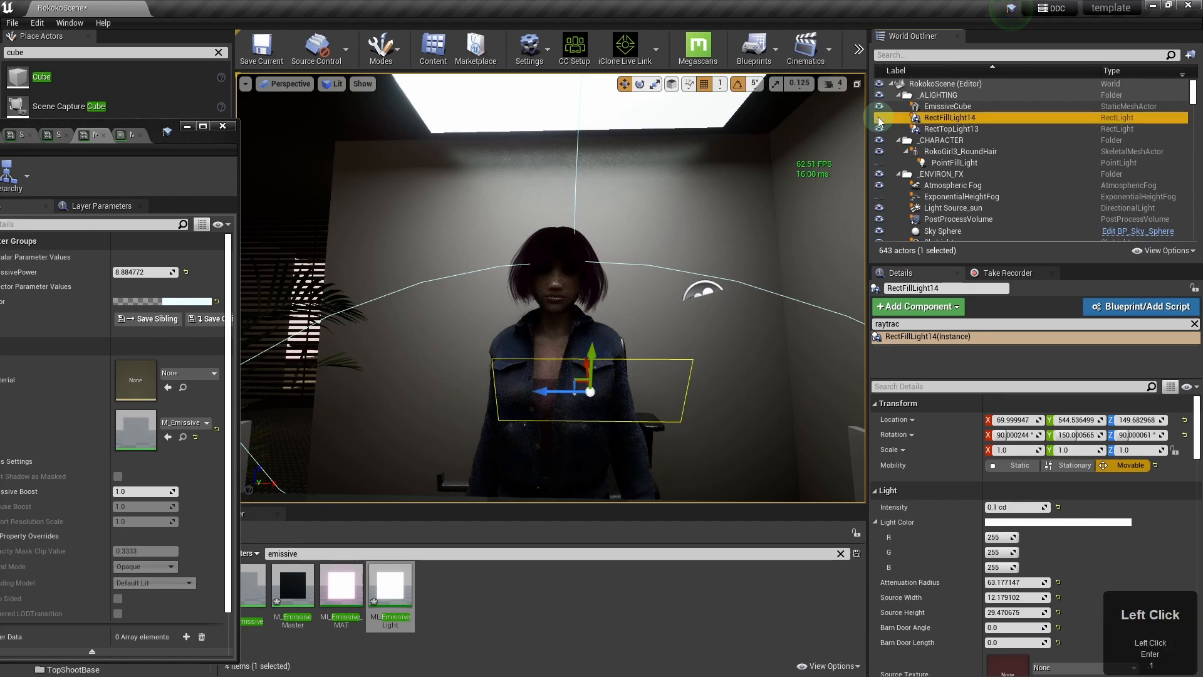
left_click(880, 167)
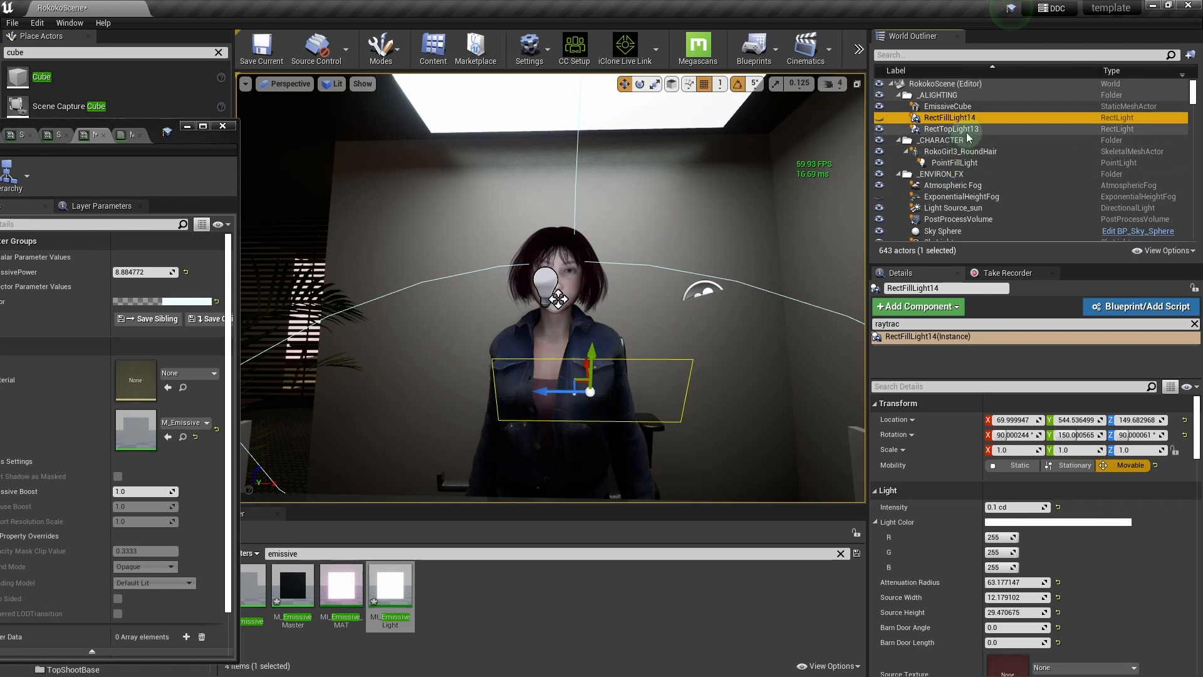
left_click(954, 162)
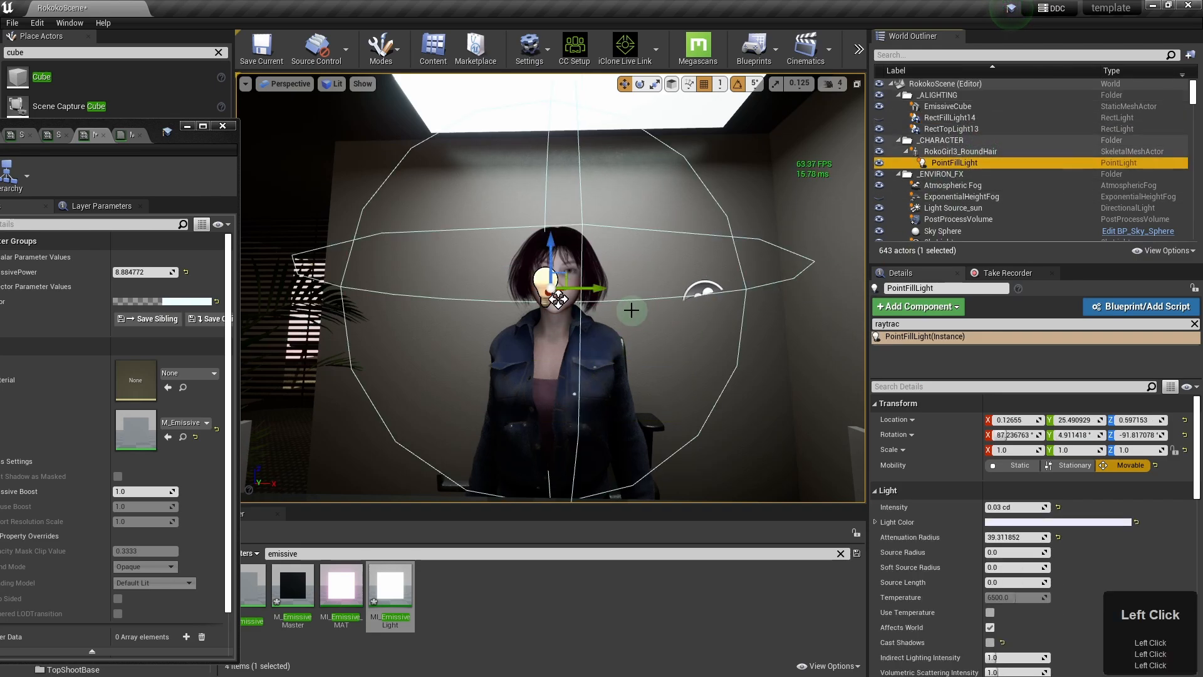
left_click_drag(598, 289, 609, 289)
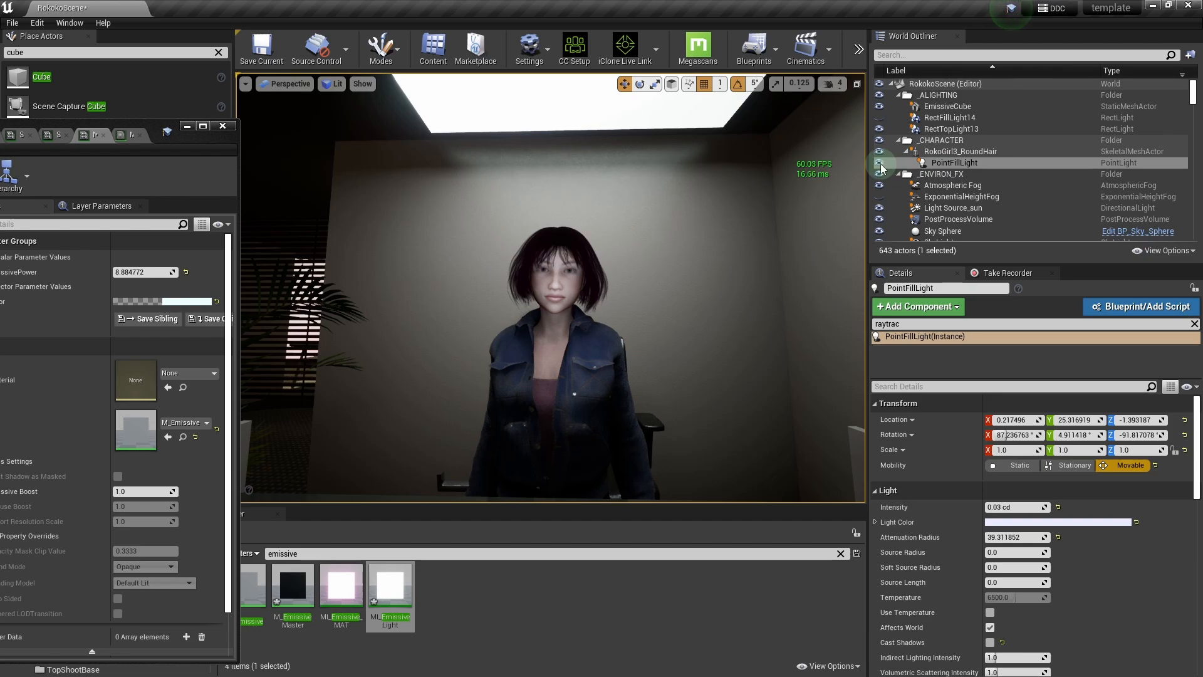
left_click(879, 163)
left_click(880, 118)
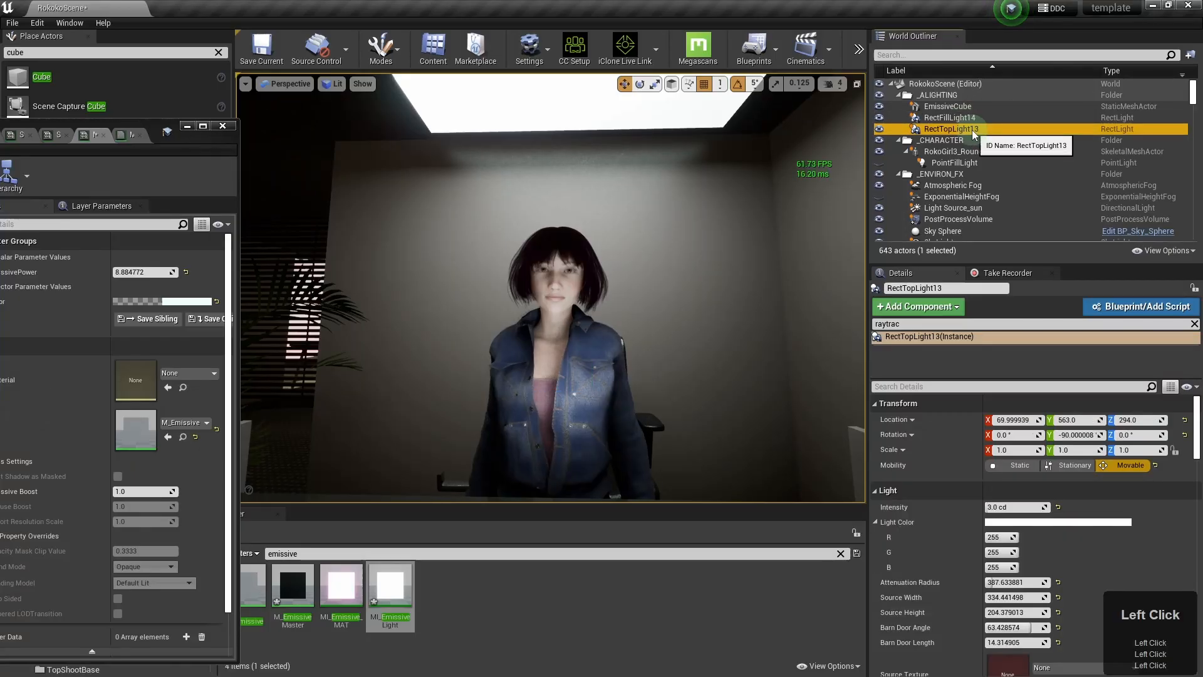
- Rename the rectangular fill light as RectFillLightFace14
left_click(947, 106)
right_click_drag(689, 370, 711, 357)
scroll(675, 376, "down", 4)
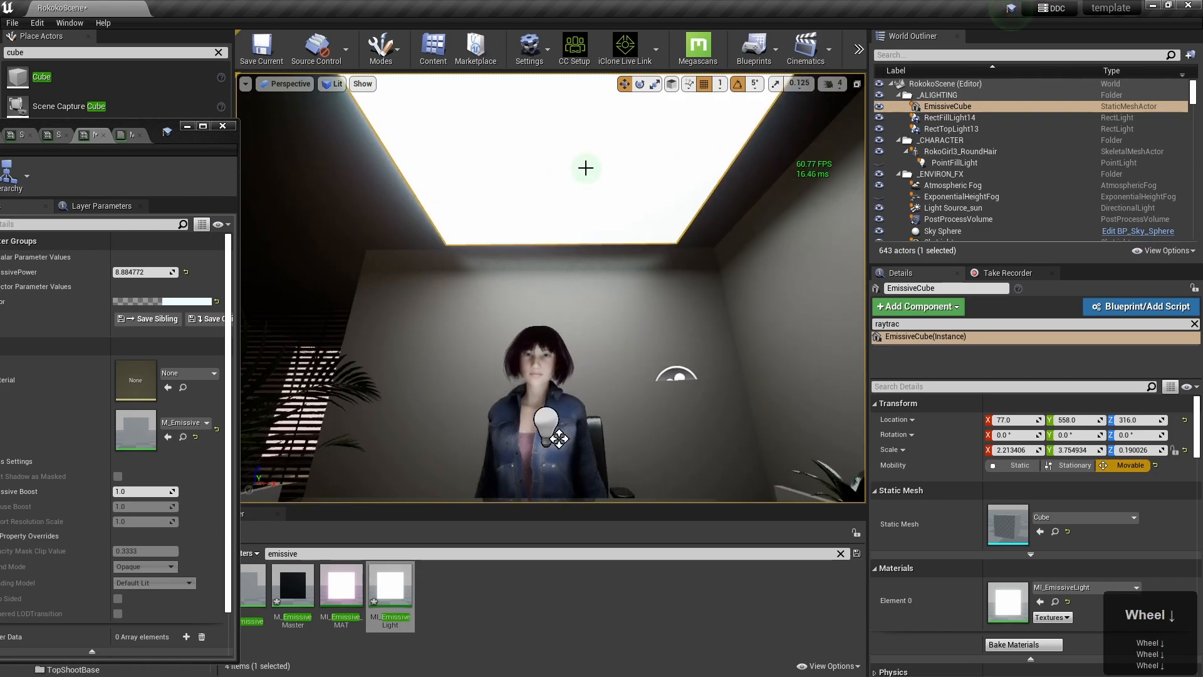
right_click_drag(585, 168, 594, 188)
left_click_drag(593, 188, 623, 333, "alt")
left_click(623, 333)
left_click(969, 119)
type("Face")
- Lower the top rect light toward the character, shrink its source to about 22 by 40, and set barn doors to angle 0, length about 17
left_click(642, 159)
left_click_drag(648, 200, 657, 351)
right_click_drag(656, 376, 673, 451)
left_click_drag(1027, 597, 999, 612)
key("d")
right_click_drag(564, 350, 583, 401)
left_click_drag(1028, 627, 987, 627)
left_click_drag(1005, 642, 1015, 643)
- Set the top rect light's attenuation radius to 13 and move it over the character's head at about Y 505, Z 205
double_click(1021, 583)
type("13")
key("Return")
right_click_drag(602, 326, 617, 341)
left_click_drag(561, 323, 521, 282)
left_click_drag(506, 301, 505, 283)
- Set the top rect light's attenuation radius to about 140 and intensity to about 11.9 cd, and shift it to Y 487
left_click_drag(1006, 507, 1044, 507)
right_click_drag(582, 301, 633, 313)
left_click_drag(1003, 582, 1040, 583)
right_click_drag(627, 282, 564, 238)
scroll(564, 238, "up", 2)
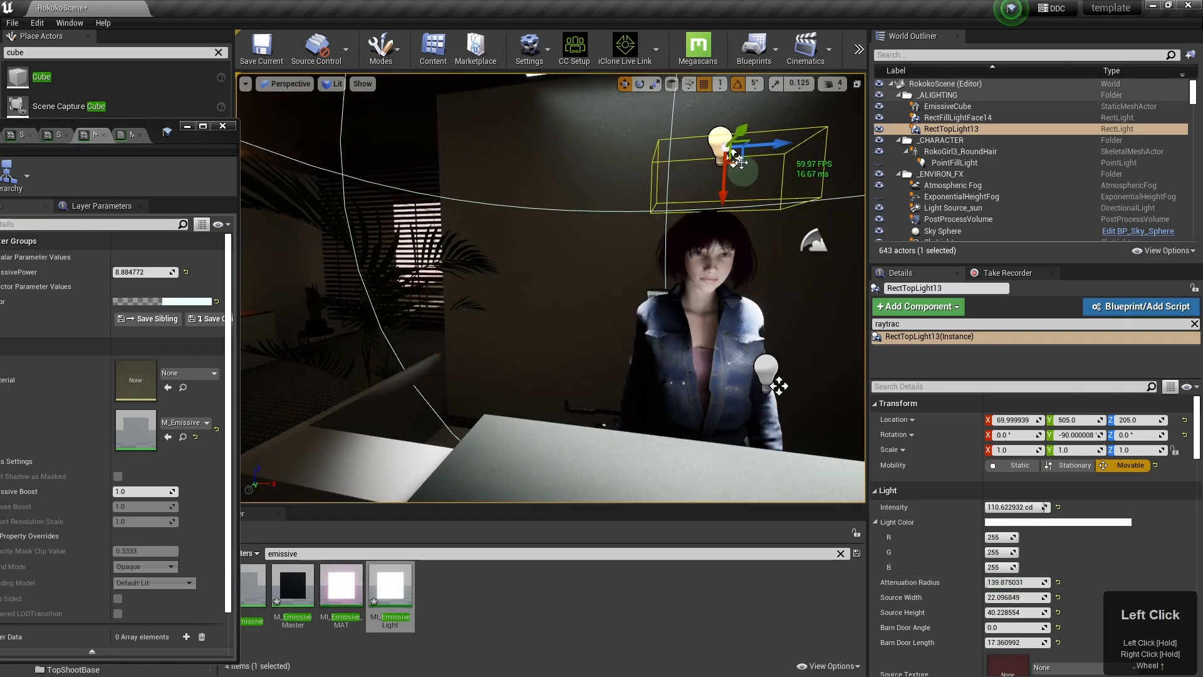
left_click_drag(742, 163, 725, 180)
left_click_drag(1034, 507, 993, 507)
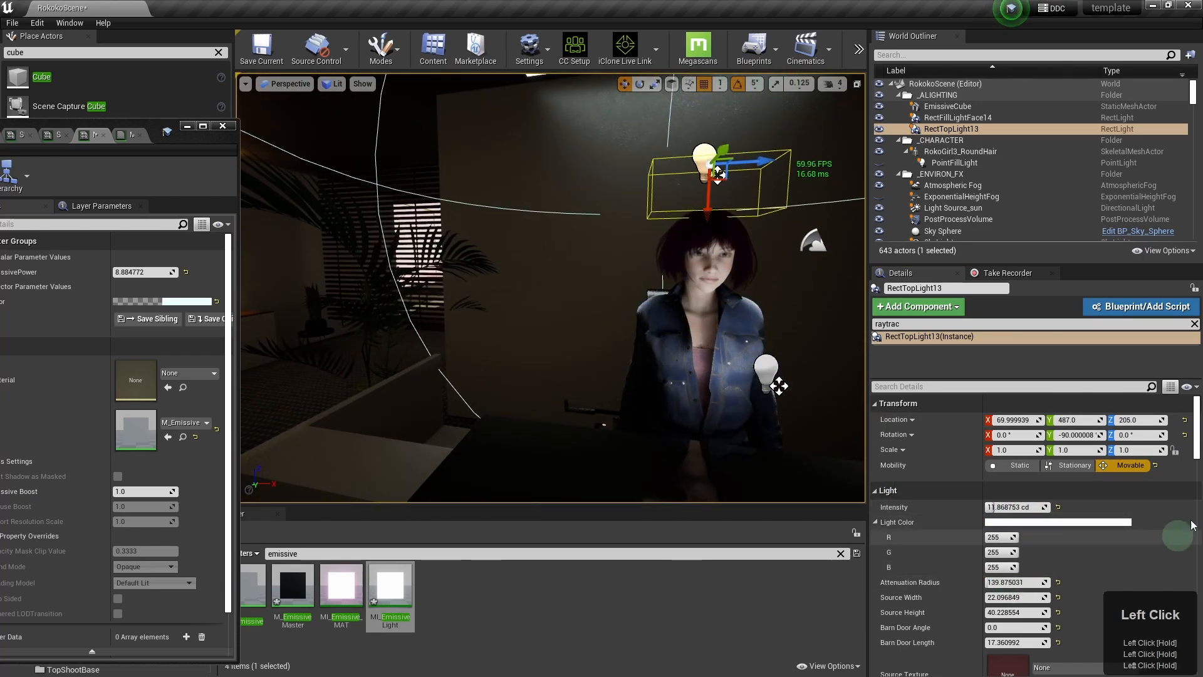
- Filter the top rect light's properties by "sha", turn off Cast Shadows, and clear the filter
mouse_move(1198, 443)
left_mouse_down()
mouse_move(1198, 489)
mouse_move(1198, 440)
left_mouse_up()
left_click(896, 386)
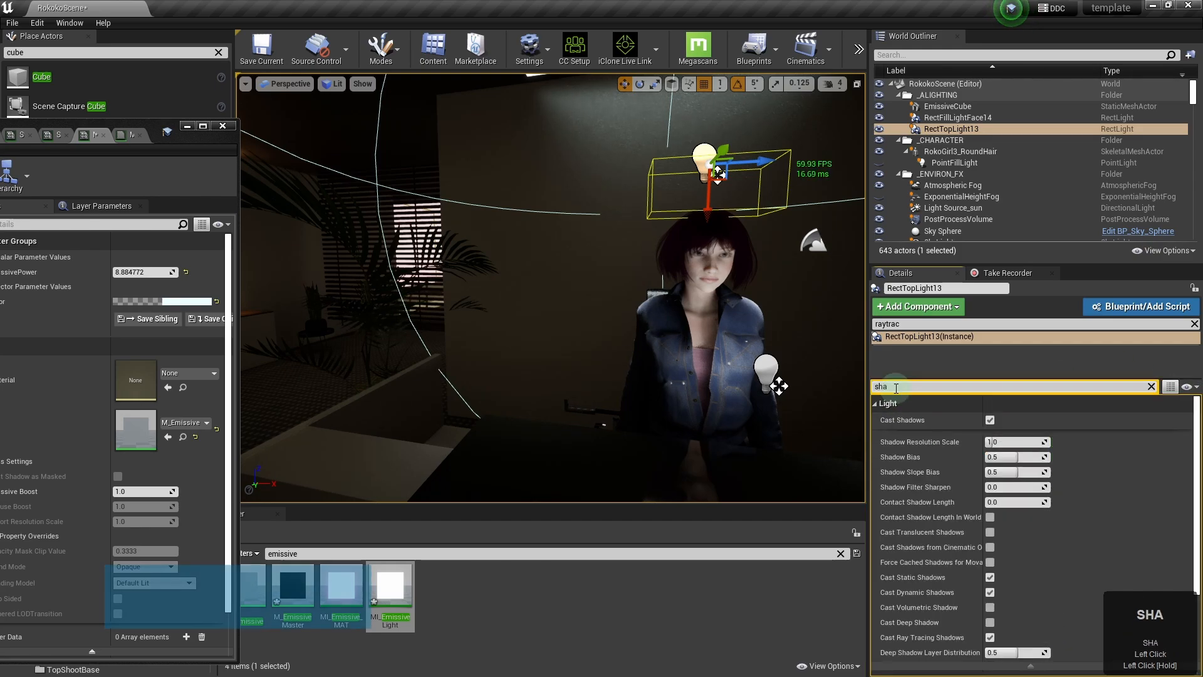
left_click(991, 419)
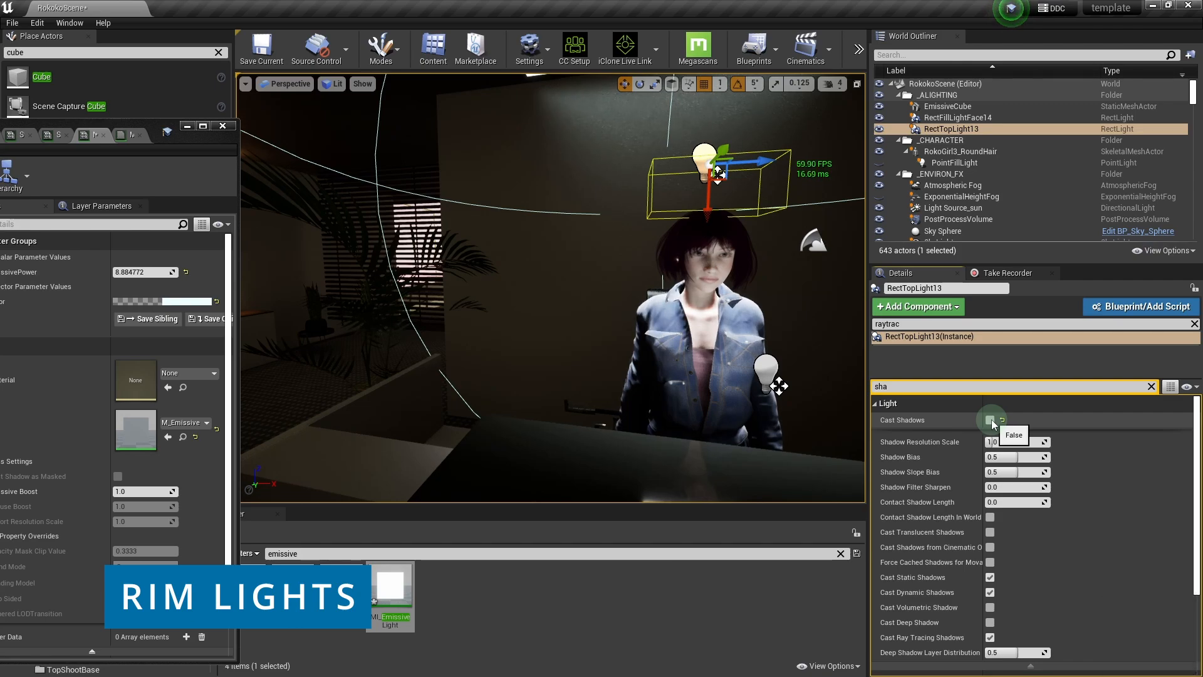
left_click(704, 153)
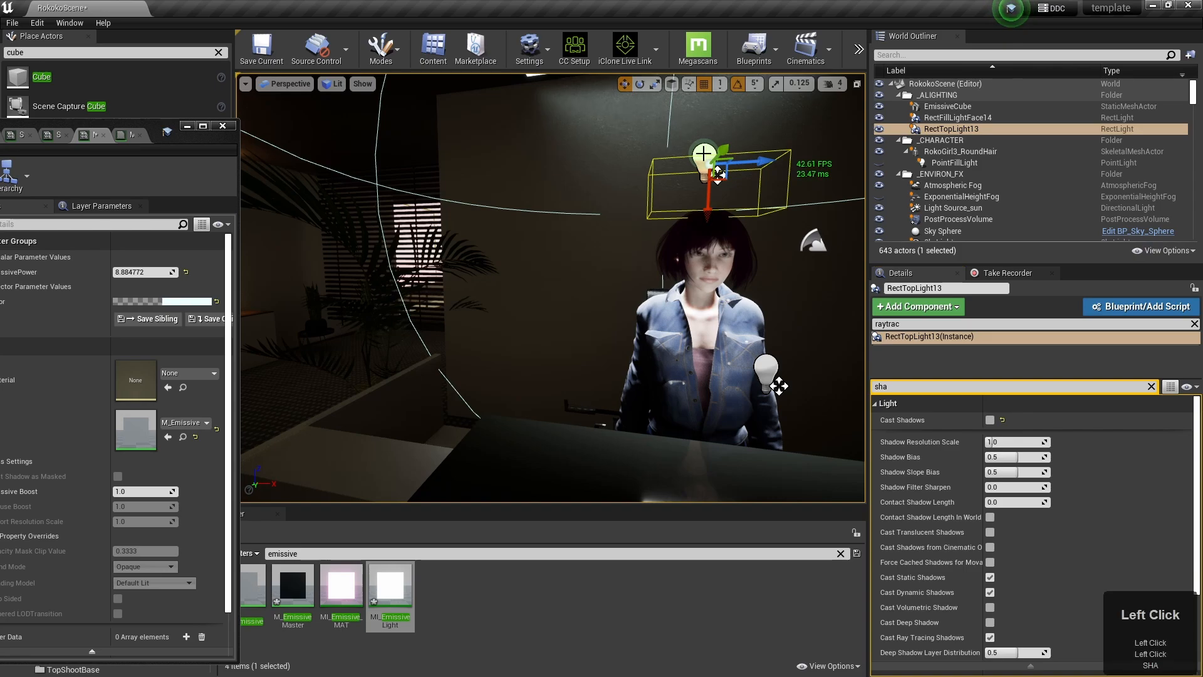
scroll(1114, 480, "up", 1)
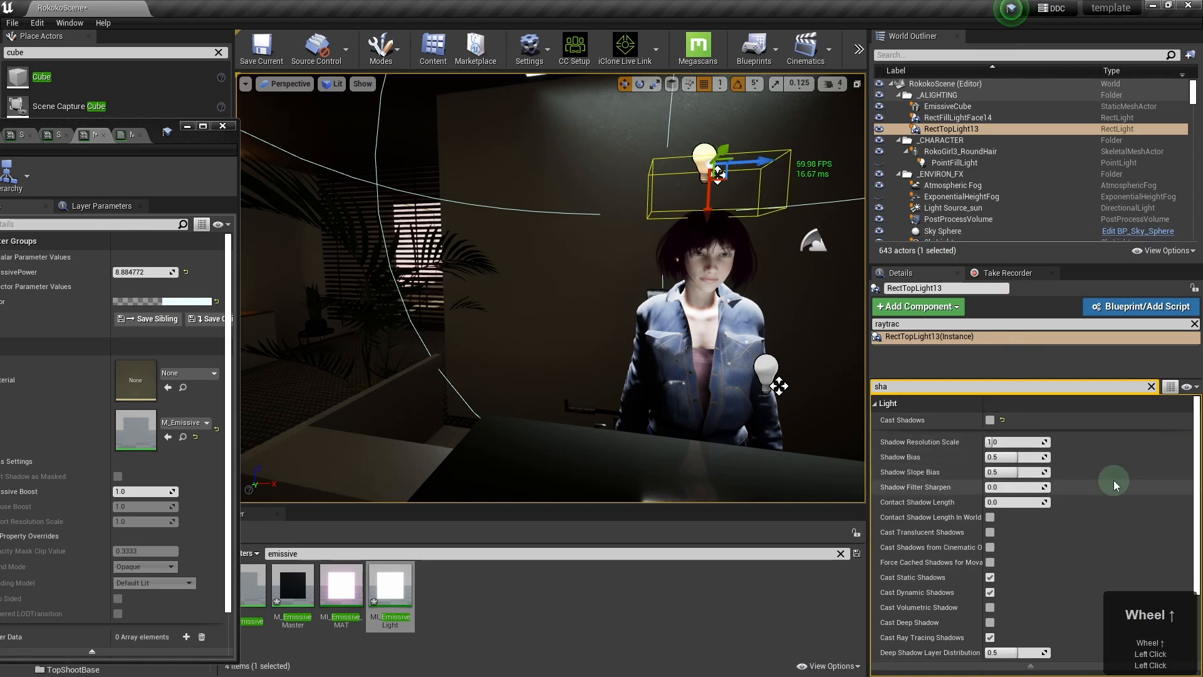
scroll(1166, 441, "up", 2)
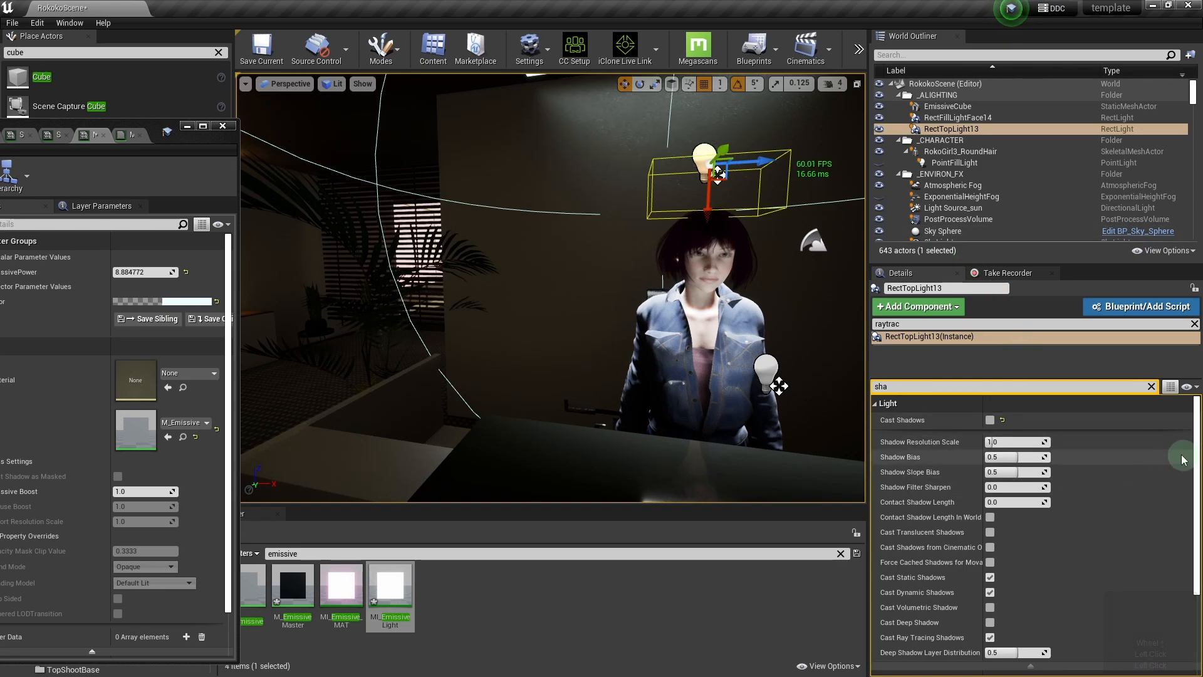
left_click(1152, 386)
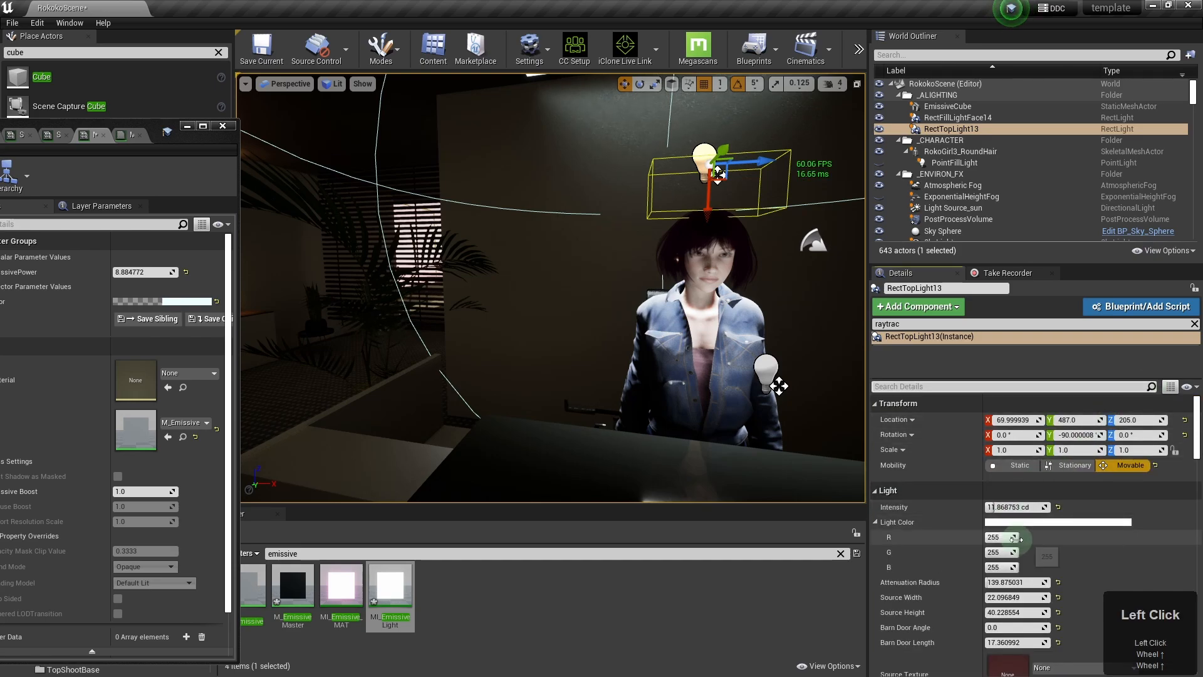
- Reduce the top rect light's attenuation radius to 55
left_click_drag(1022, 582, 1000, 582)
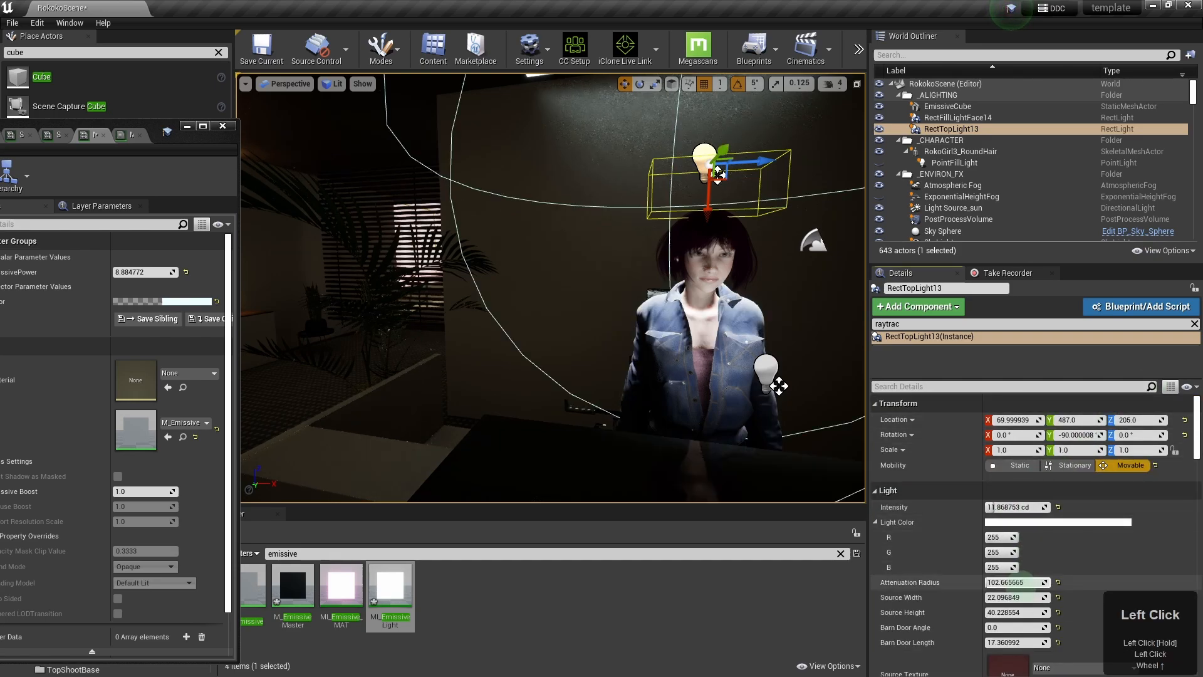
double_click(1023, 583)
key("Return")
type("55")
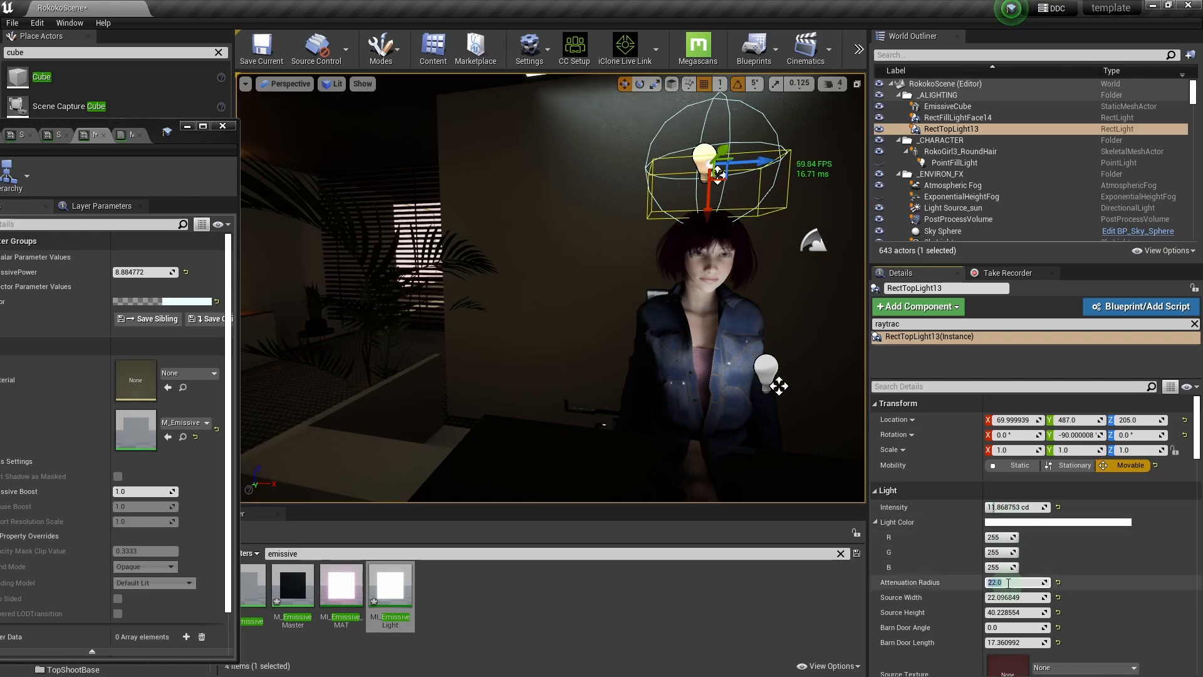
key("Return")
- Move the top rect light to about X 66, Y 509, Z 202, directly above the character's head
left_click_drag(709, 193, 747, 175)
right_click_drag(835, 358, 825, 359)
left_click_drag(825, 359, 821, 353)
right_click_drag(812, 381, 835, 383)
mouse_move(836, 383)
left_mouse_down()
mouse_move(806, 381)
mouse_move(816, 381)
left_mouse_up()
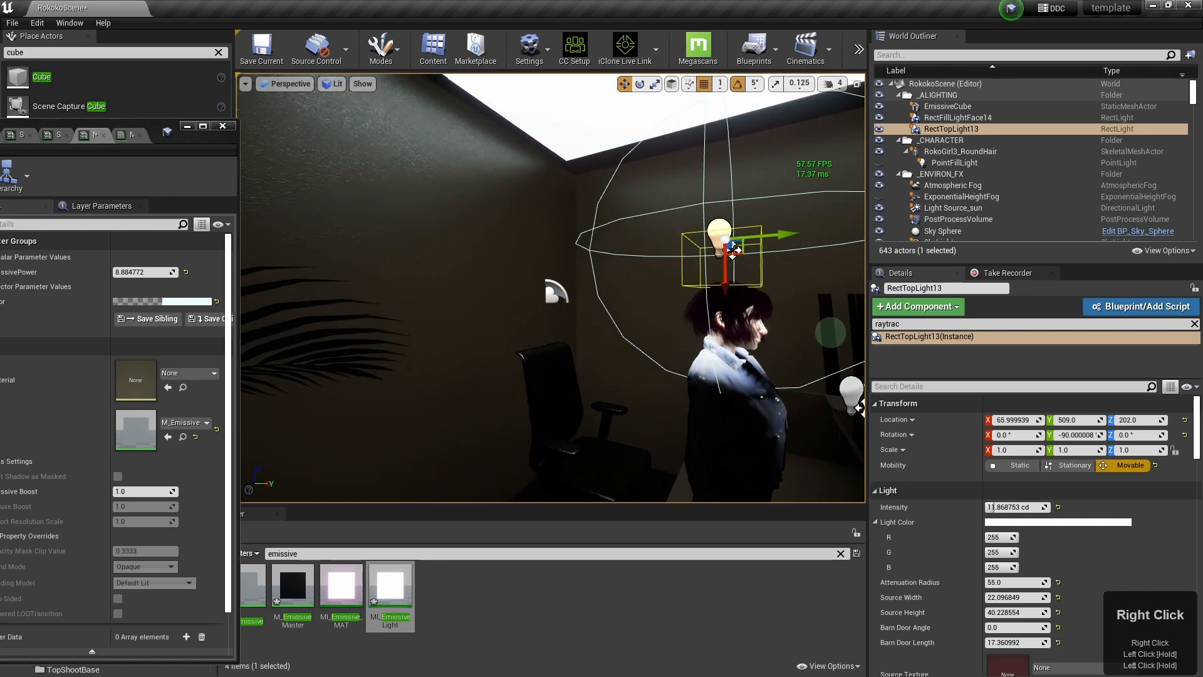
right_click_drag(831, 332, 808, 338)
mouse_move(808, 339)
left_mouse_down()
mouse_move(843, 338)
mouse_move(789, 348)
left_mouse_up()
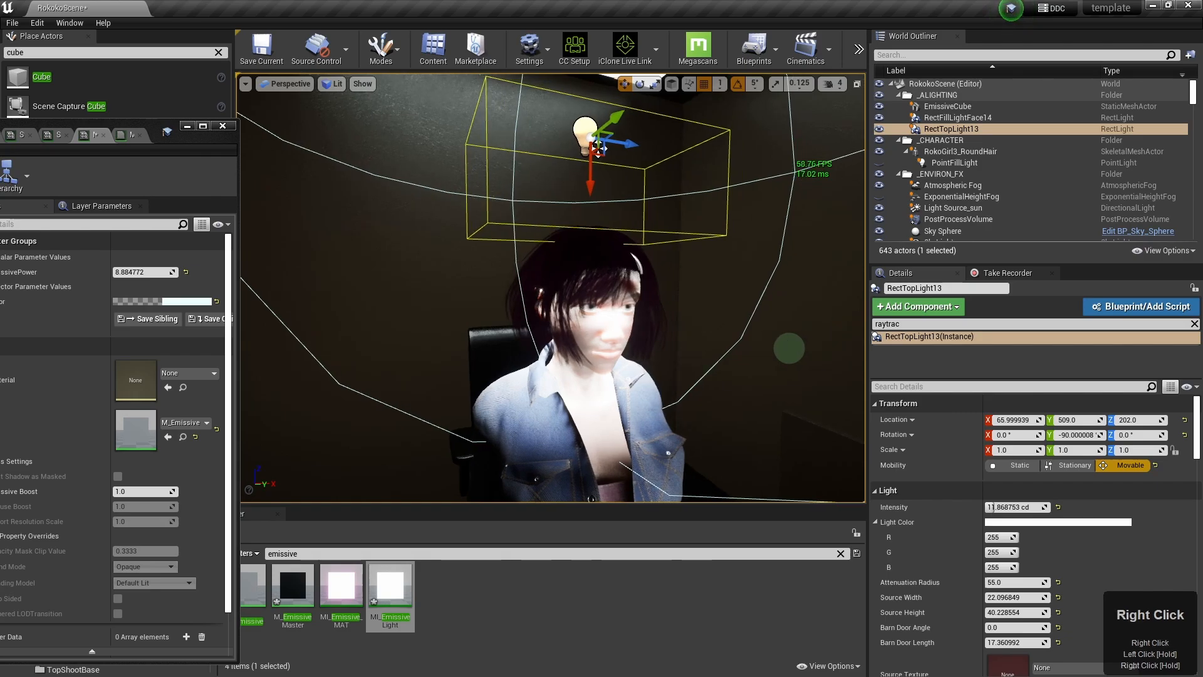
right_click_drag(789, 347, 777, 346)
left_click_drag(777, 346, 777, 335)
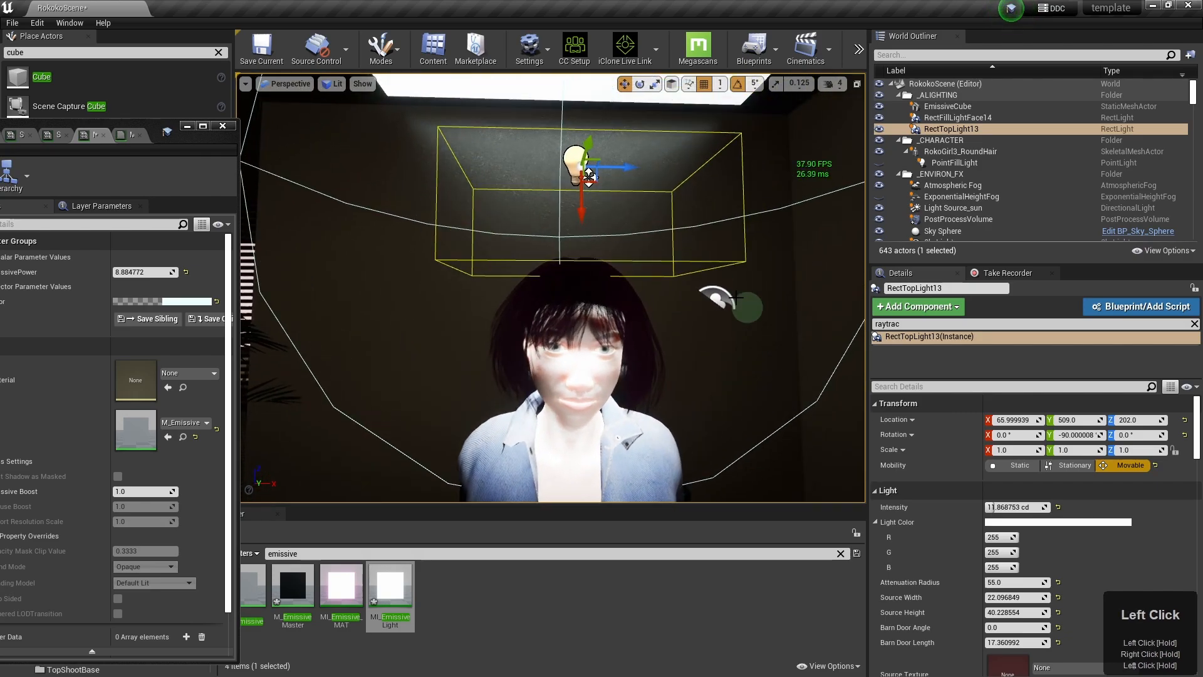
- Raise the top rect light to Z 206 and pull it behind the character's head to Y 485
left_click_drag(585, 212, 567, 189)
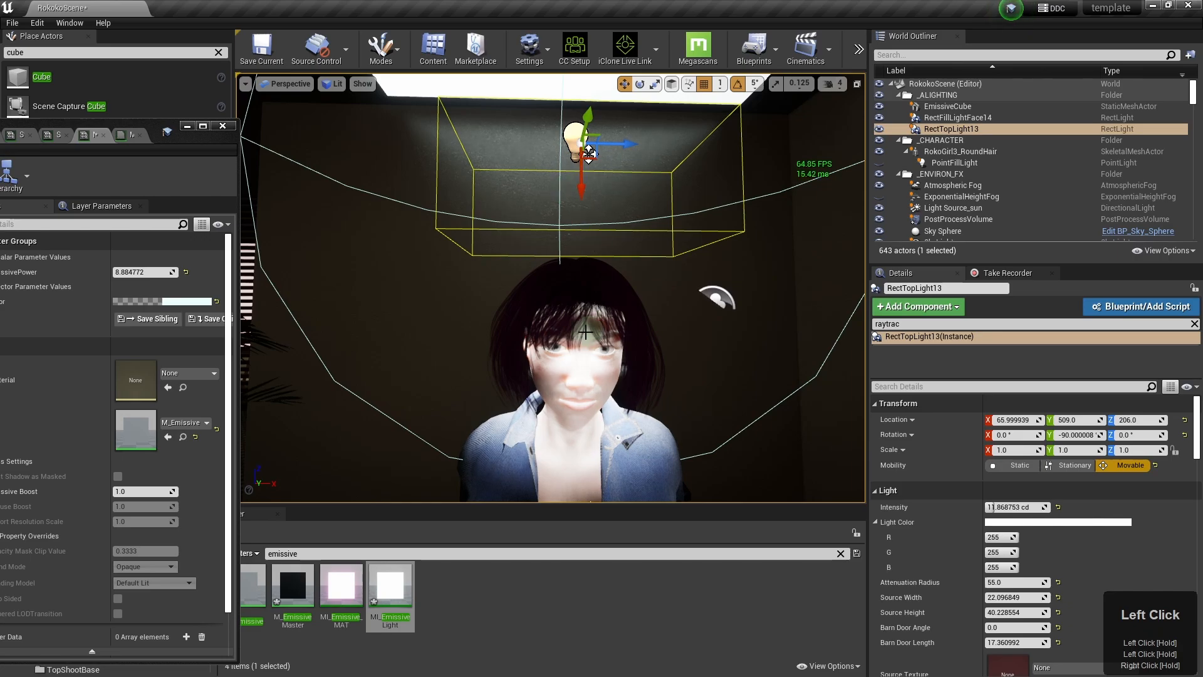
right_click_drag(585, 332, 611, 348)
mouse_move(611, 348)
left_mouse_down()
mouse_move(570, 344)
mouse_move(623, 339)
left_mouse_up()
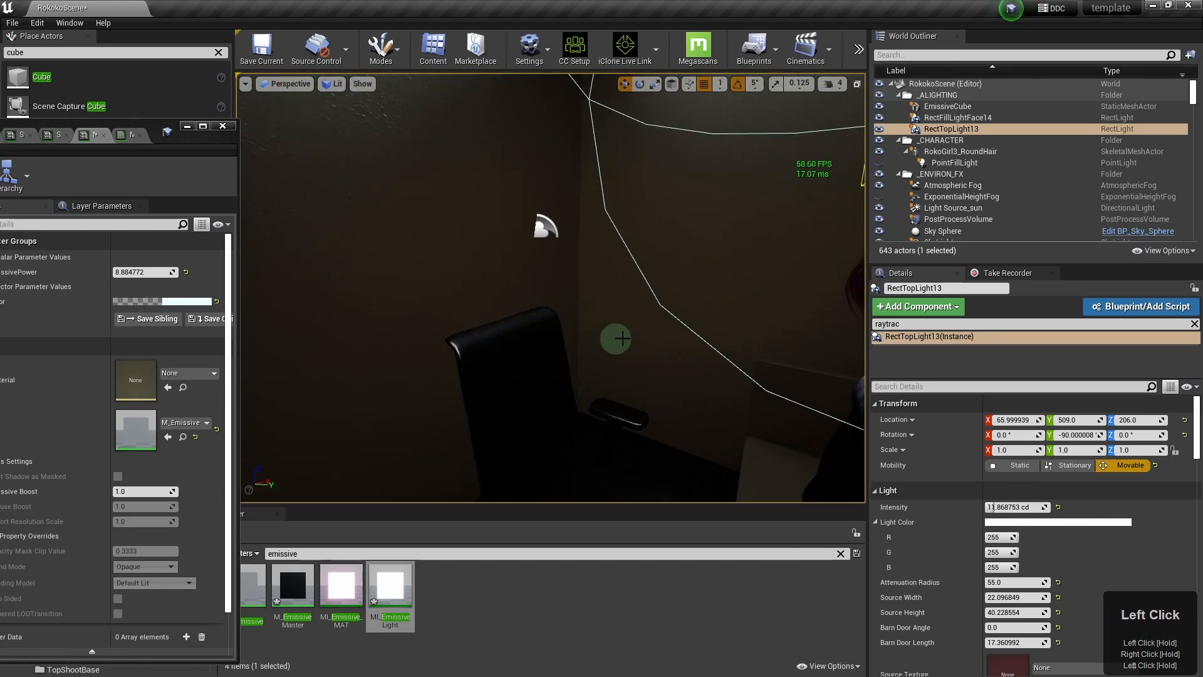
right_click_drag(622, 339, 660, 336)
left_click_drag(660, 336, 639, 343)
scroll(639, 343, "down", 5)
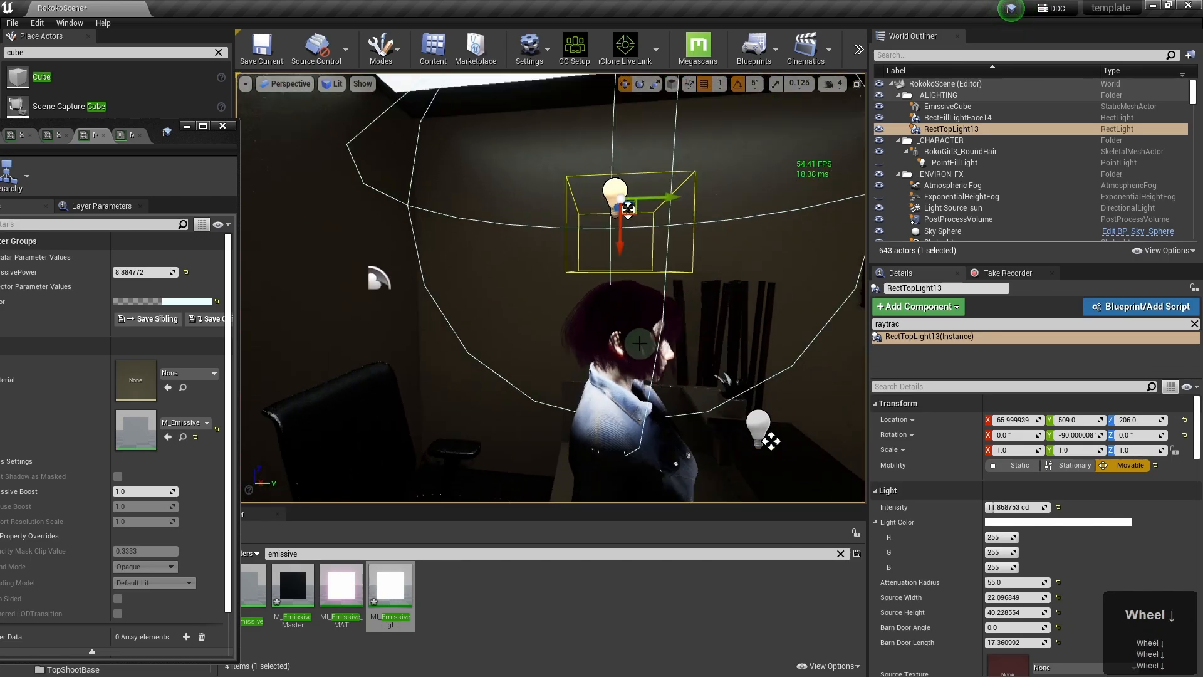
scroll(639, 343, "down", 4)
left_click_drag(653, 232, 574, 223)
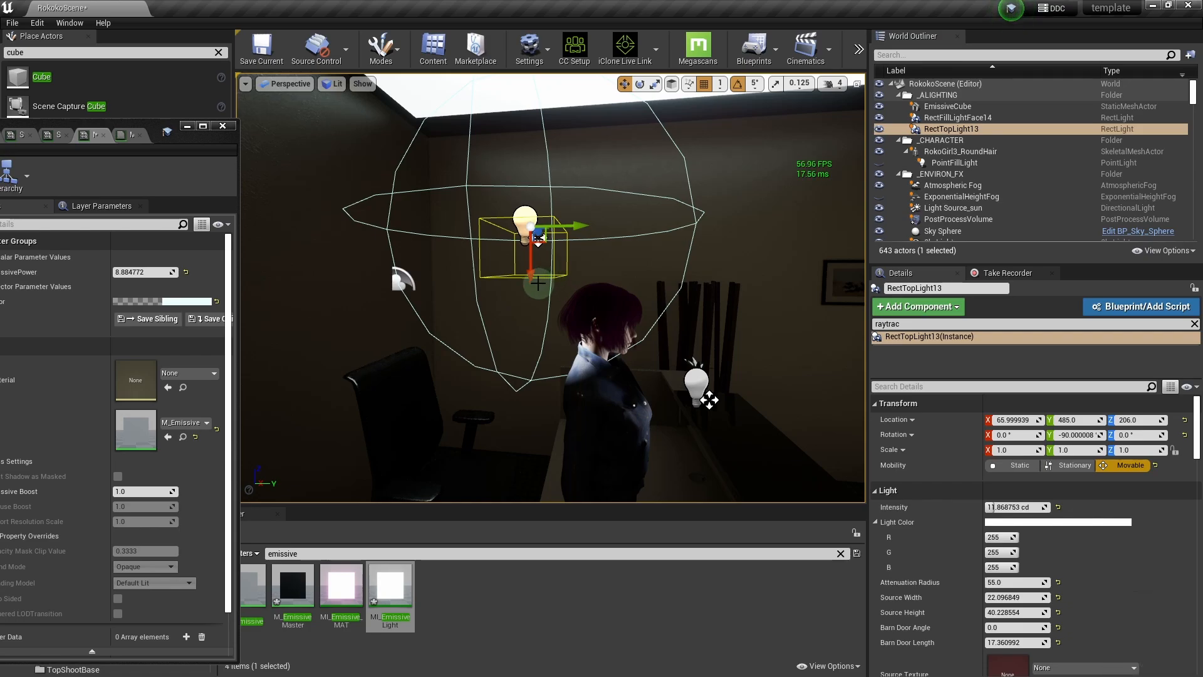
right_click_drag(709, 312, 738, 288)
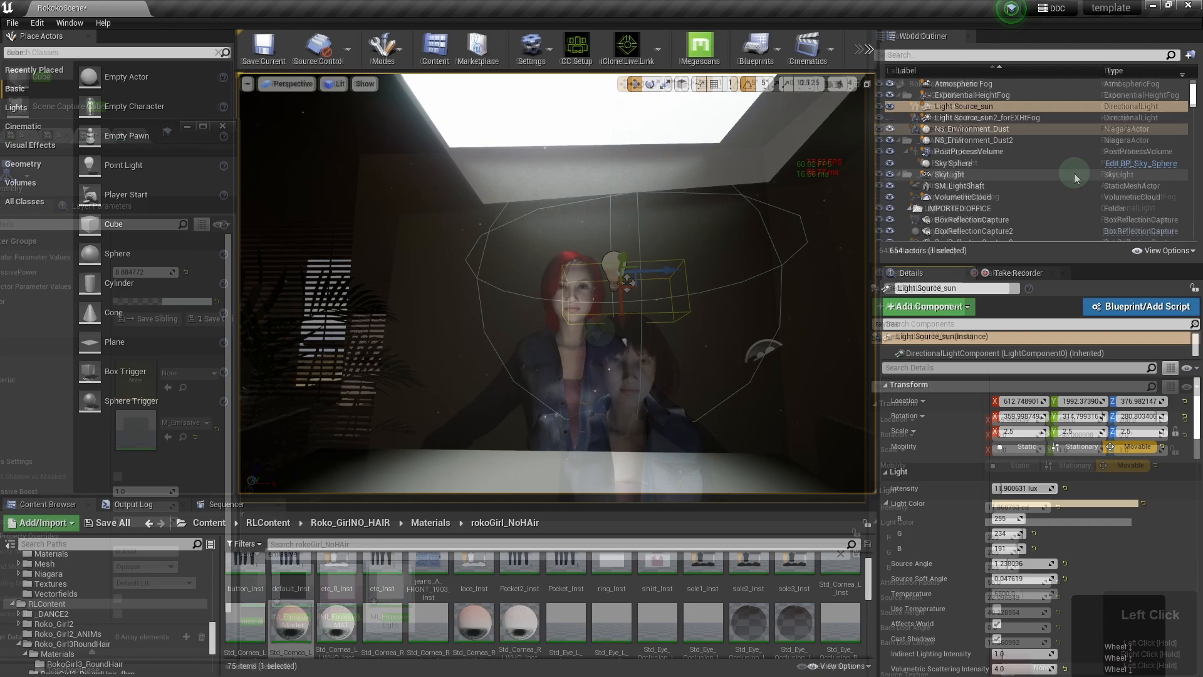
scroll(1075, 177, "up", 3)
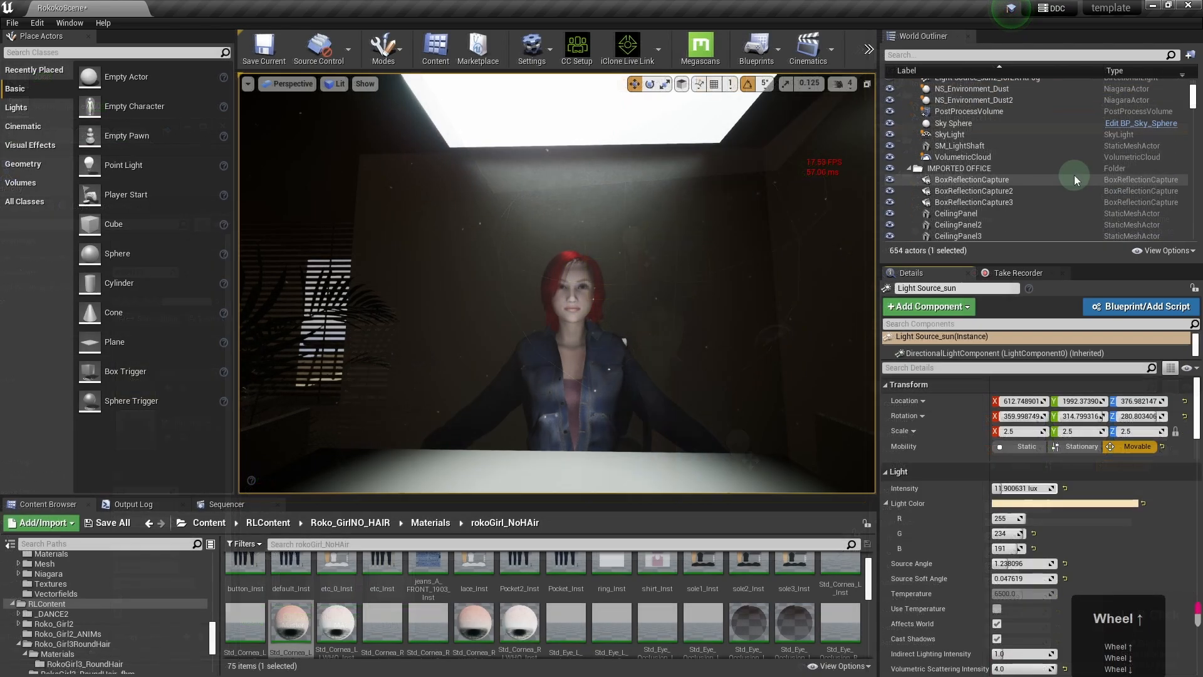
scroll(1075, 178, "up", 1)
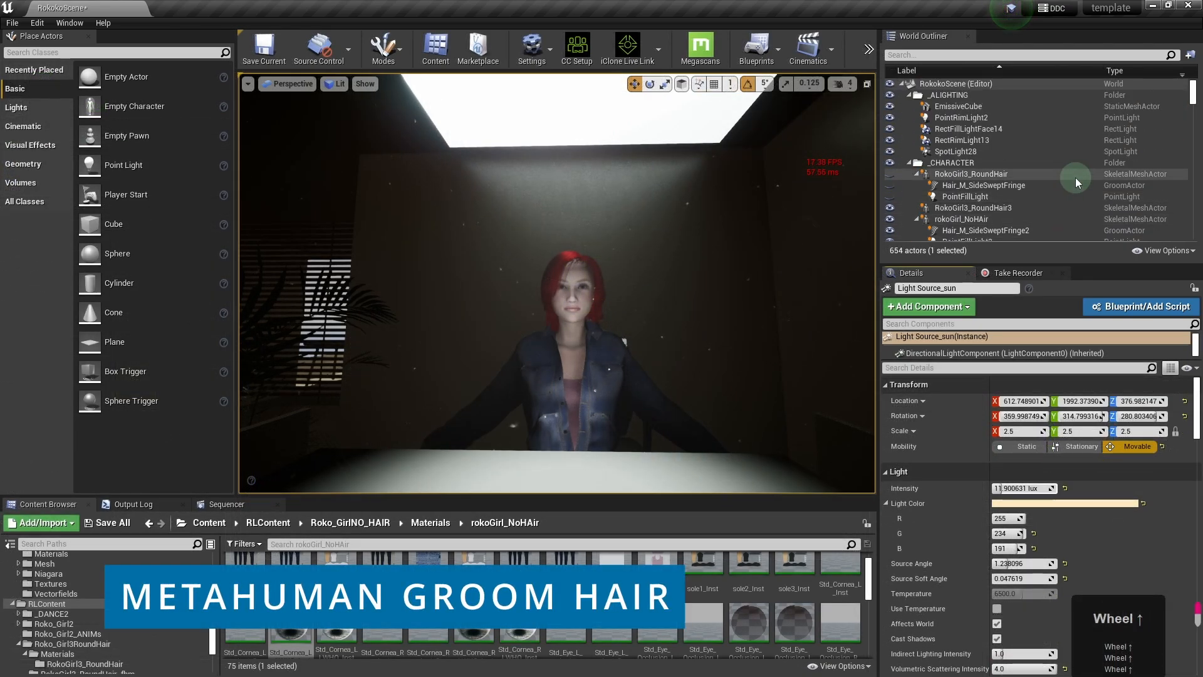
- Toggle the visibility of RectFillLightFace14, PointRimLight2 and SpotLight28 to compare their effect on the character
left_click(889, 130)
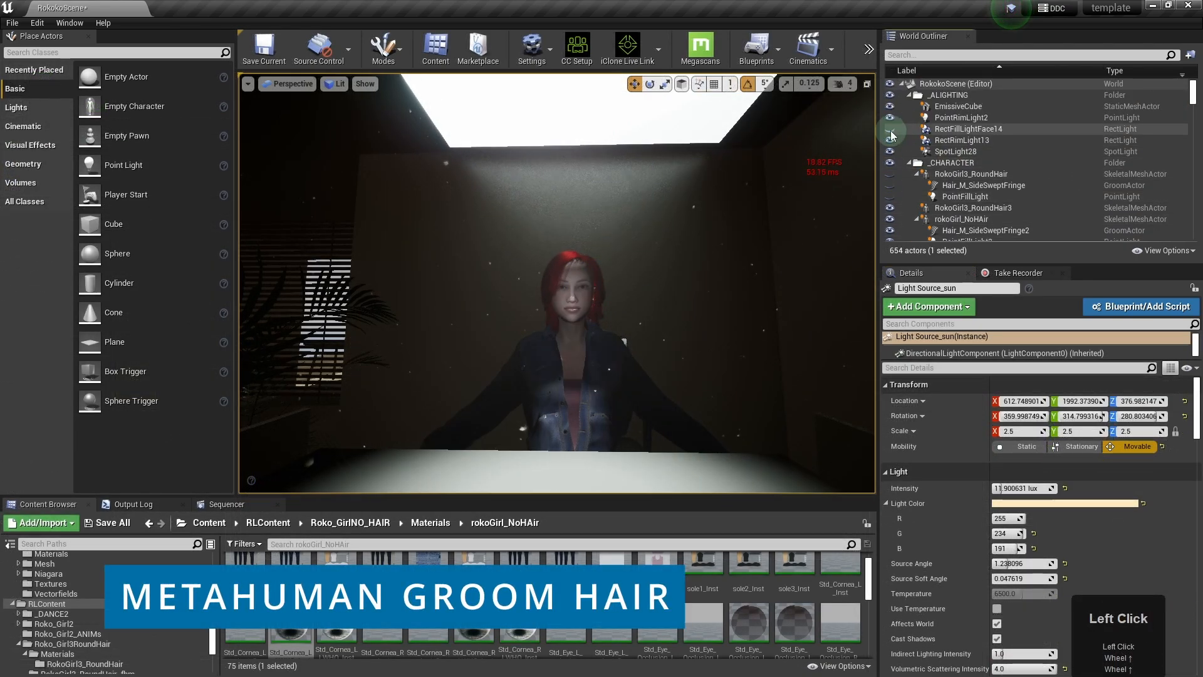
left_click(890, 130)
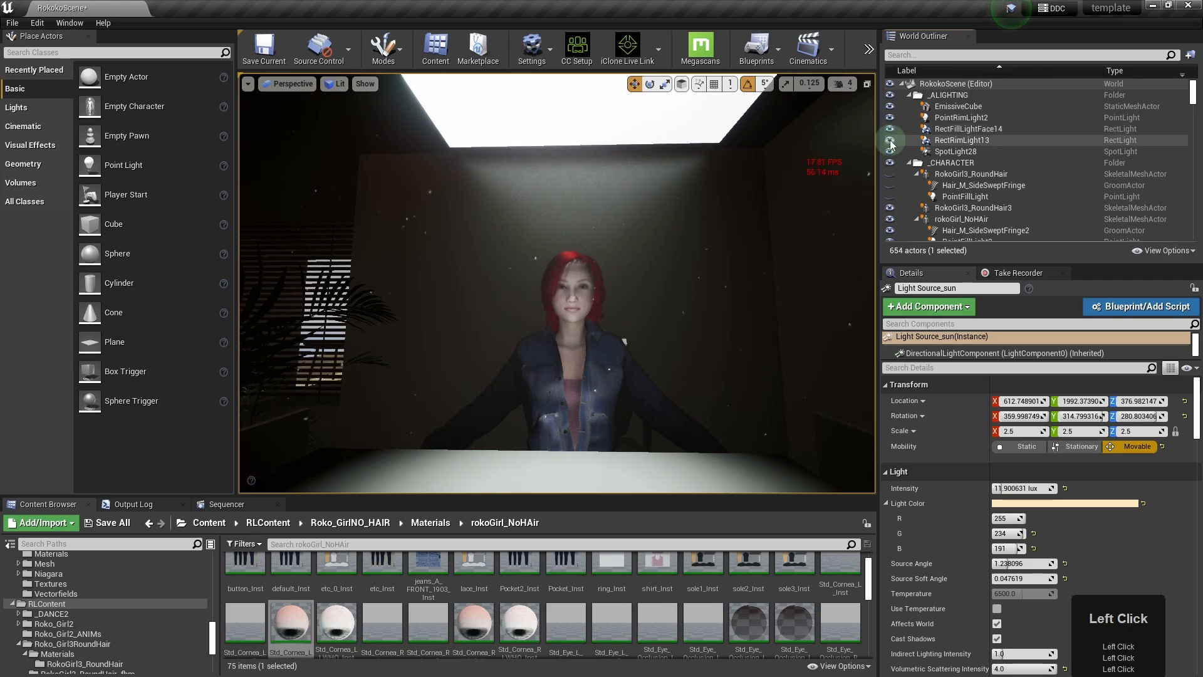
left_click(890, 118)
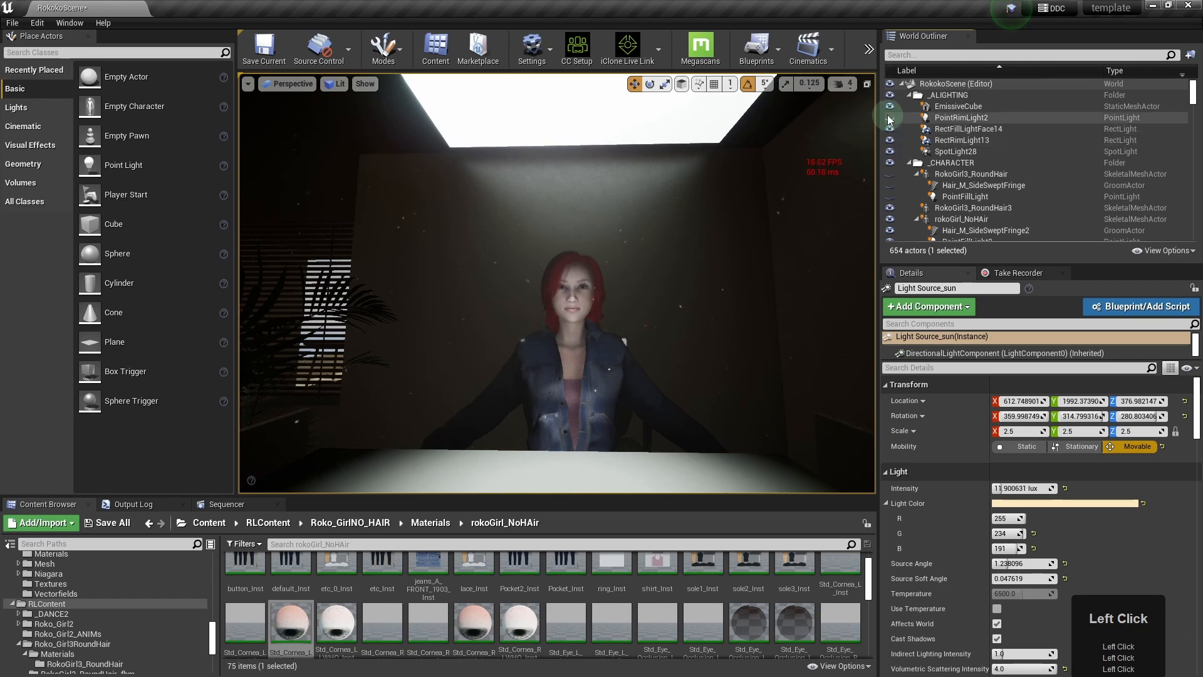
left_click(890, 118)
left_click(890, 152)
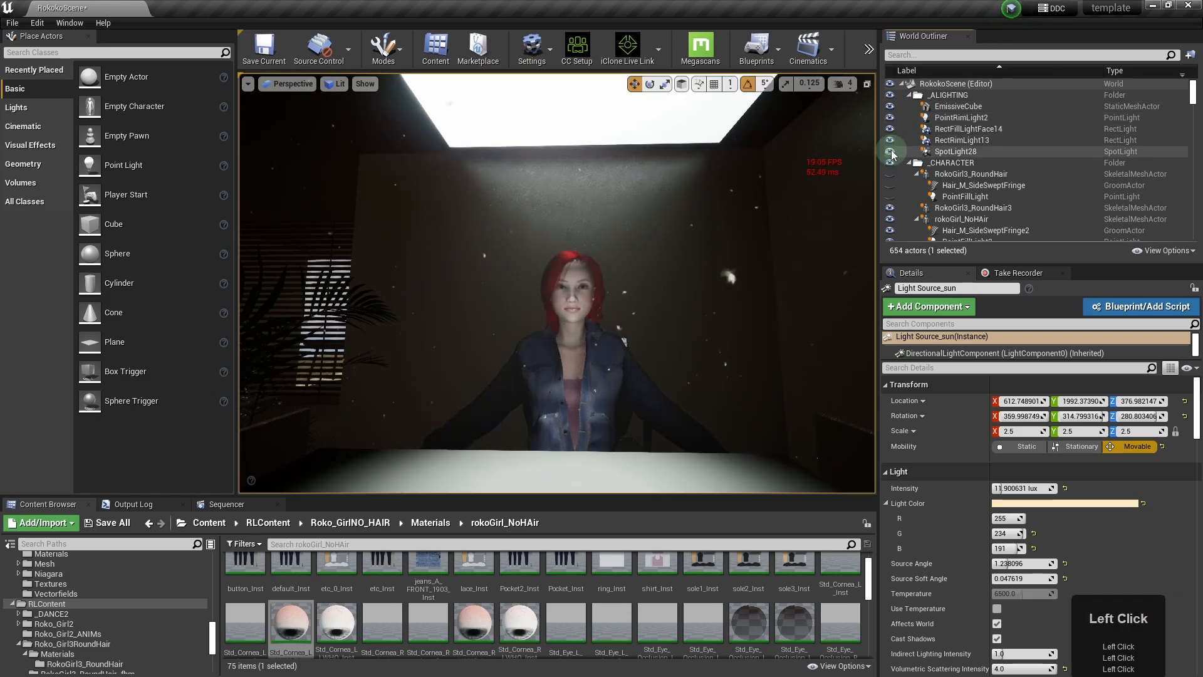
- Move PointRimLight2 above and behind the character's head, to about Y 500, Z 200, and raise its intensity to about 0.79 cd
left_click(933, 142)
key("g")
left_click(571, 213)
left_click(557, 233)
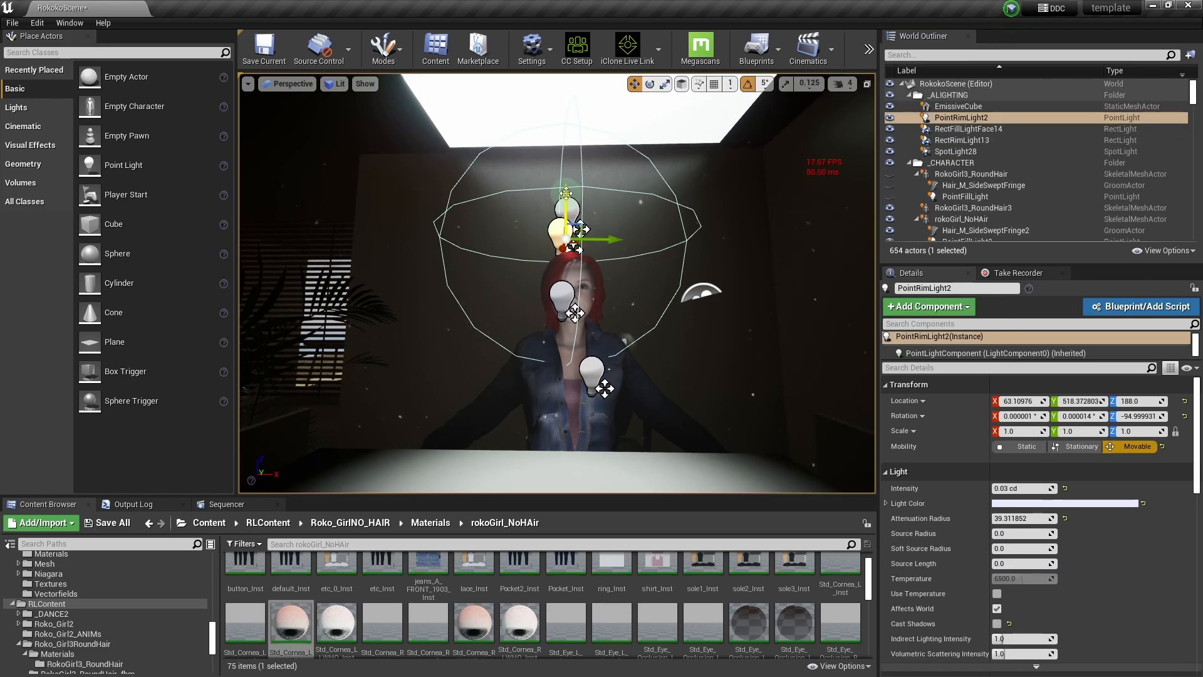
left_click_drag(566, 194, 566, 190)
left_click_drag(602, 236, 502, 257)
left_click_drag(522, 216, 522, 204)
left_click_drag(1015, 488, 1021, 488)
left_click_drag(620, 337, 703, 339, "alt")
left_click_drag(548, 161, 548, 101)
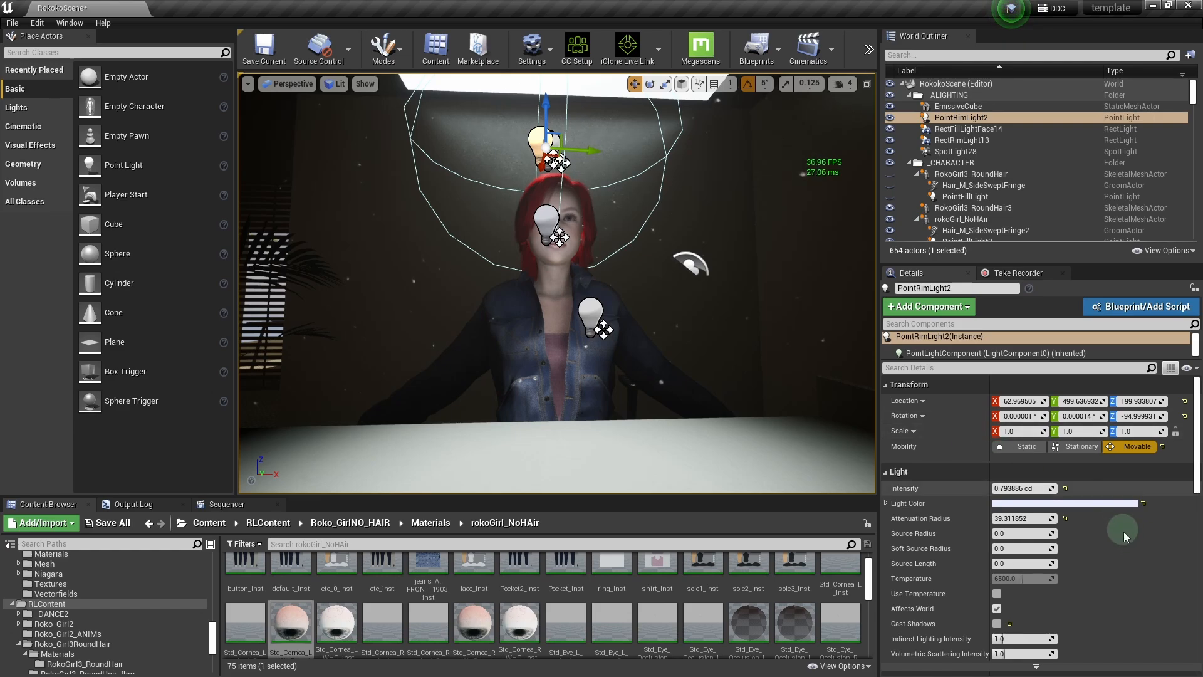
- Turn on Cast Shadows for PointRimLight2 and toggle the rim lights' visibility to compare the result
left_click(997, 624)
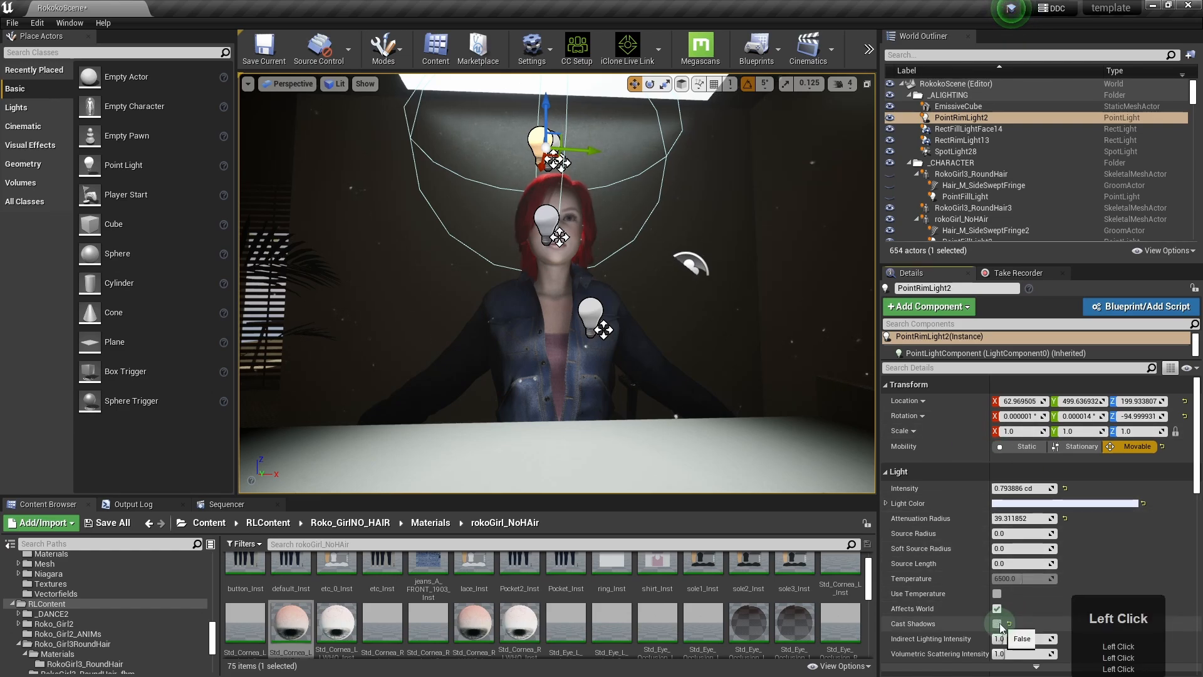
left_click(889, 119)
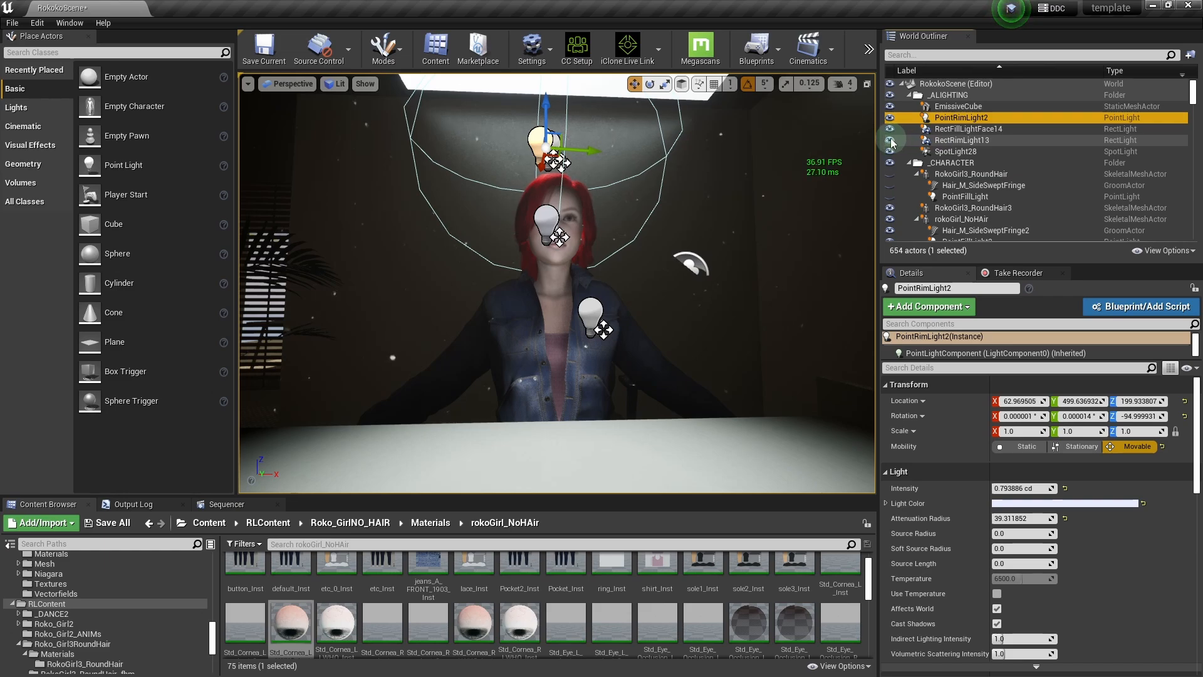
left_click(889, 140)
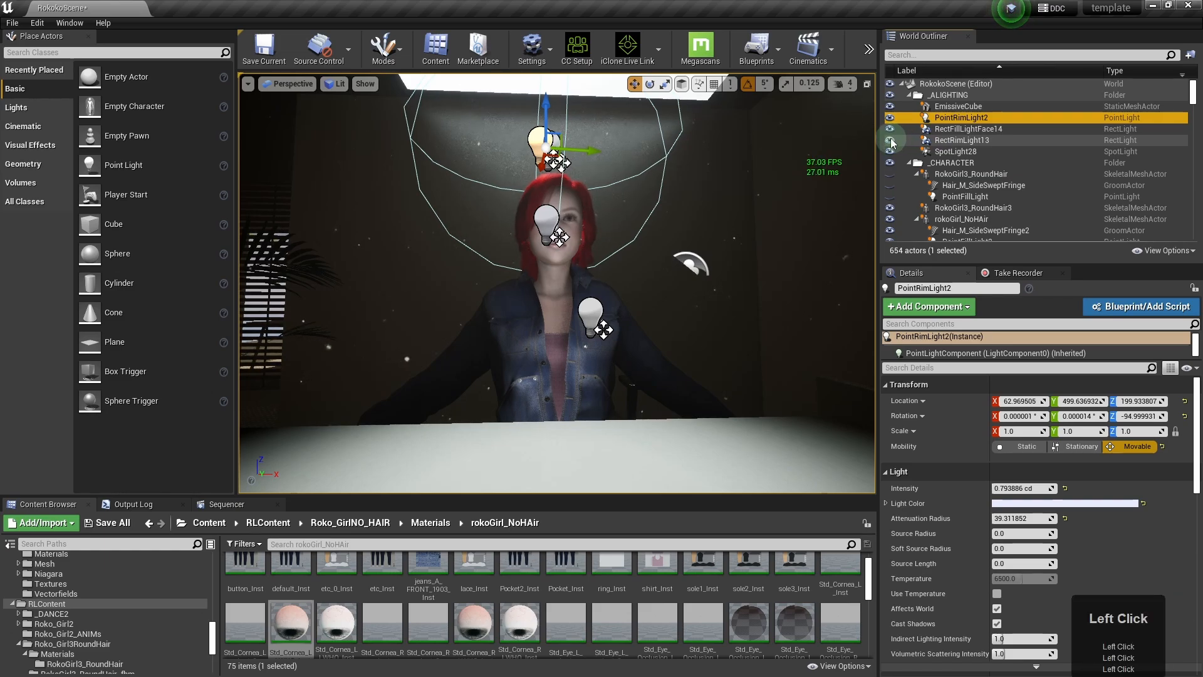
- Lower RectRimLight13 behind the character's head to about Z 187 and shift it to about Y 483
left_click(950, 139)
right_click_drag(664, 215, 671, 215)
left_click_drag(670, 215, 679, 210)
right_click_drag(679, 210, 684, 202)
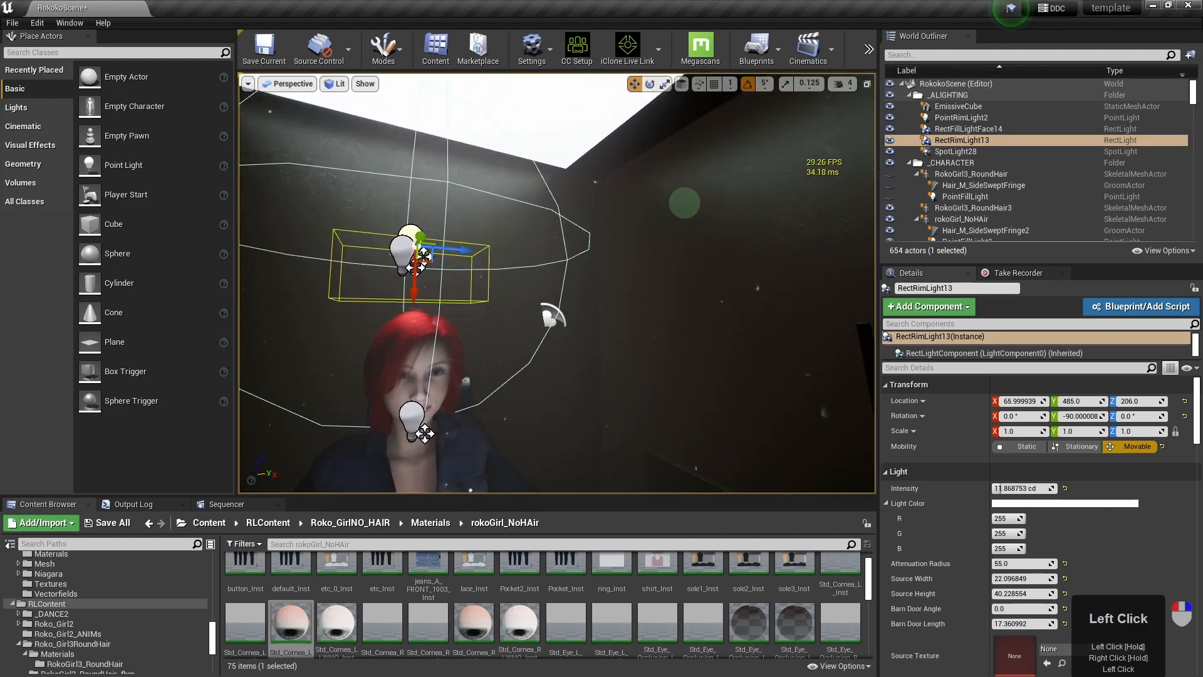
left_click_drag(412, 278, 410, 332)
right_click_drag(532, 344, 520, 350)
mouse_move(462, 253)
left_mouse_down()
mouse_move(434, 256)
mouse_move(448, 255)
left_mouse_up()
- Raise the intensity of RectRimLight13 to about 38 cd
right_click_drag(699, 316, 710, 323)
left_click_drag(710, 323, 730, 319)
left_click(943, 141)
mouse_move(1001, 488)
left_mouse_down()
mouse_move(1042, 488)
mouse_move(984, 492)
mouse_move(1002, 490)
left_mouse_up()
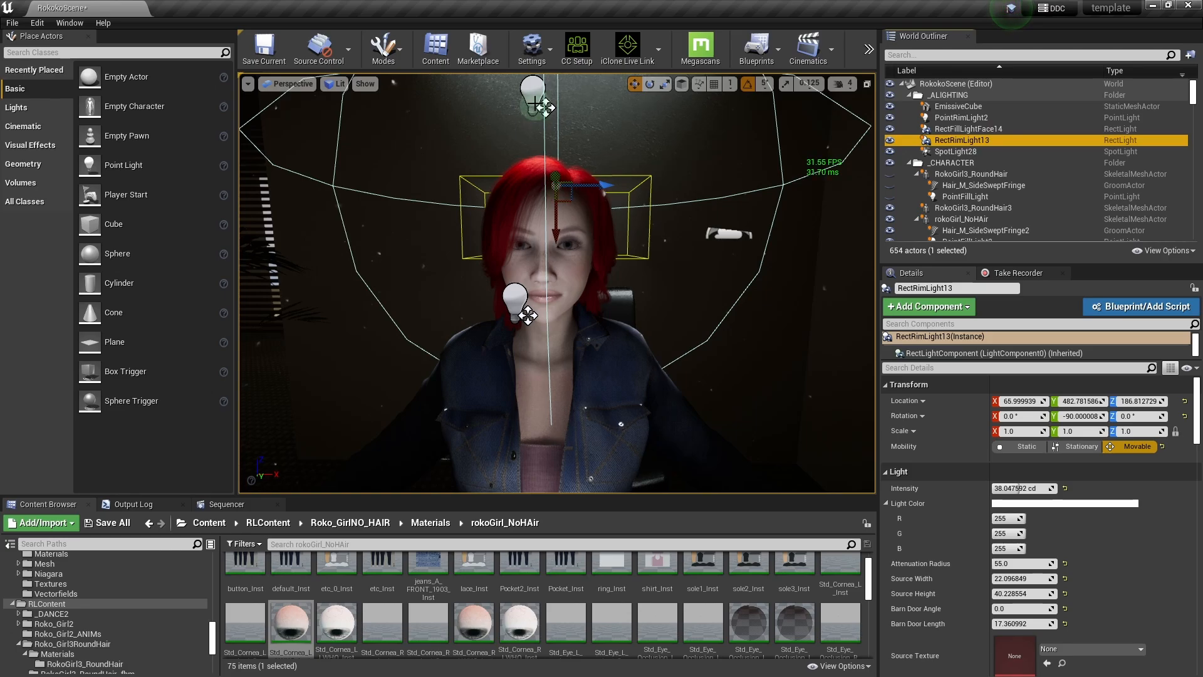
- Hide the light gizmos and toggle RectRimLight13 to compare the rim lighting on the hair from several views
left_click(536, 93)
key("g")
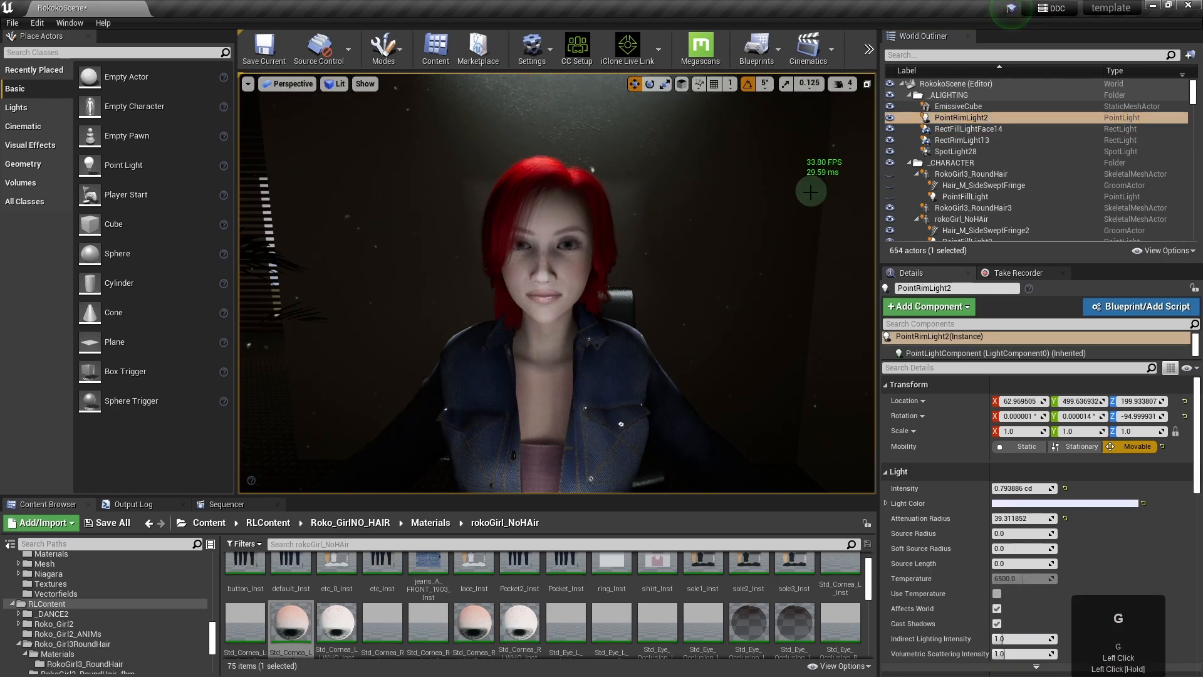
scroll(704, 299, "down", 3)
left_click_drag(661, 311, 661, 318)
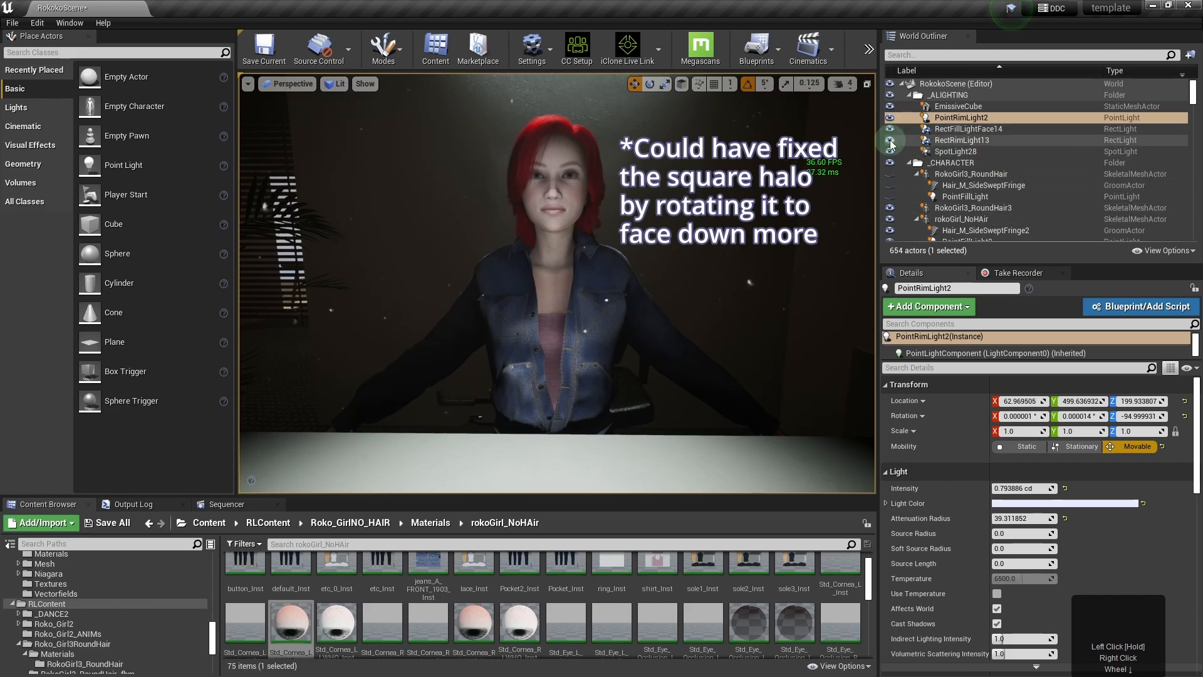
left_click(891, 143)
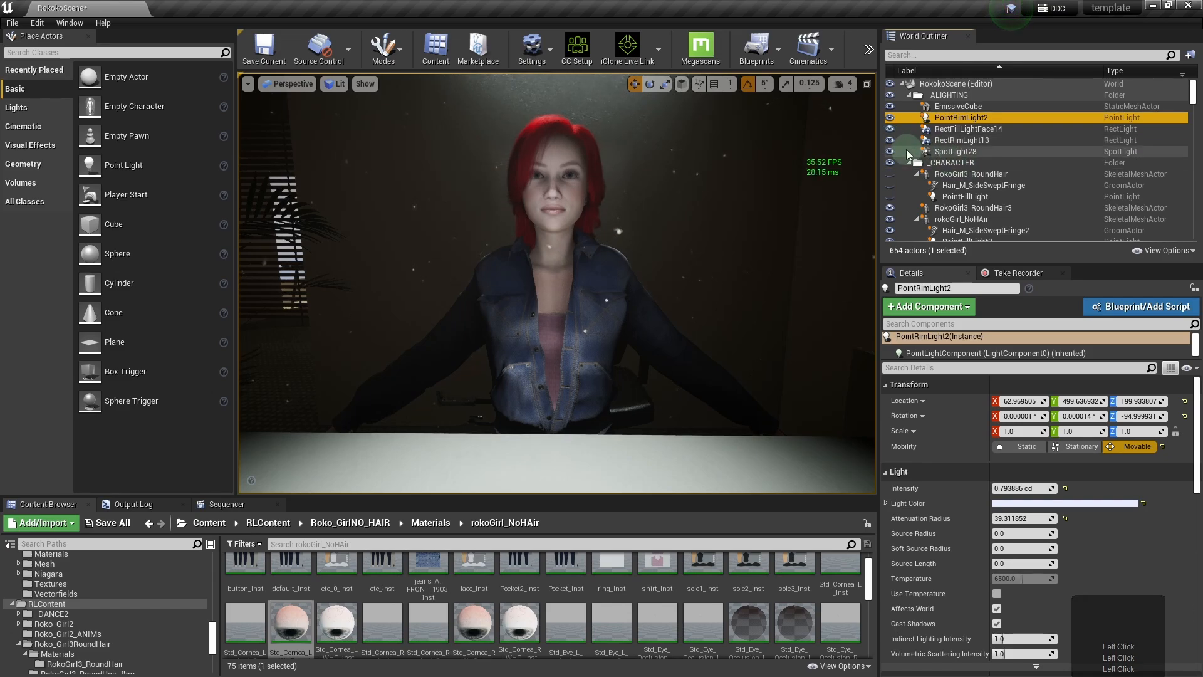
right_click_drag(694, 252, 694, 238)
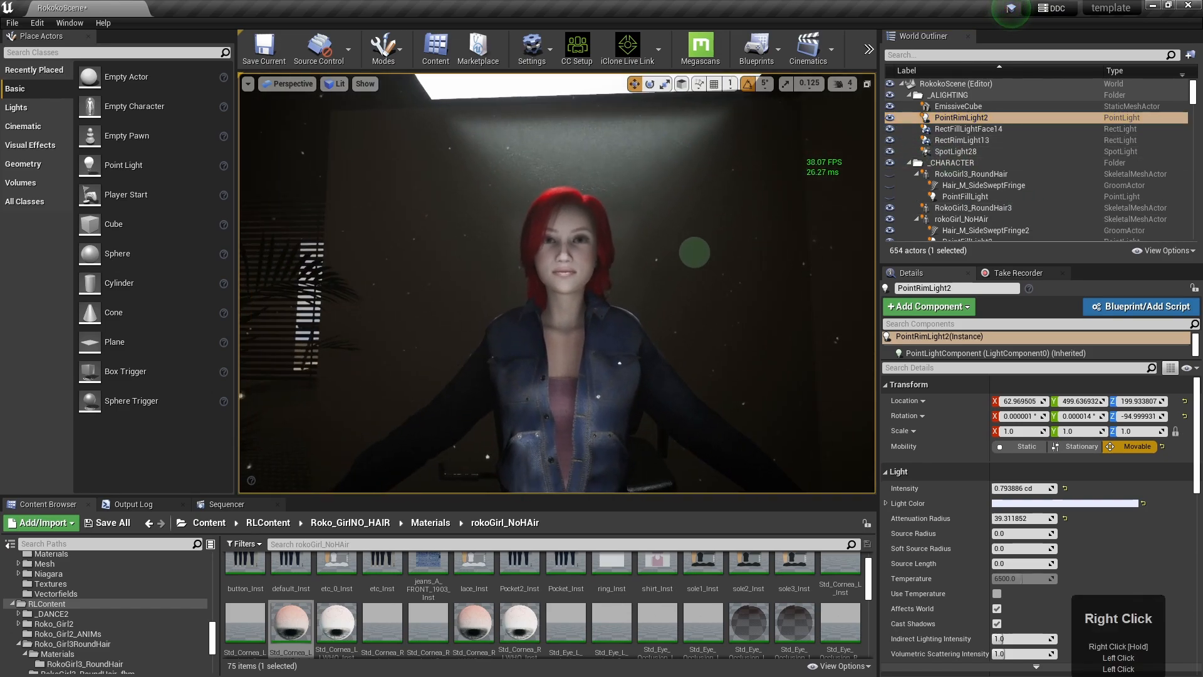
left_click_drag(693, 251, 694, 276)
- Adjust the height of RectRimLight13 behind the character's head and toggle its visibility
left_click(965, 140)
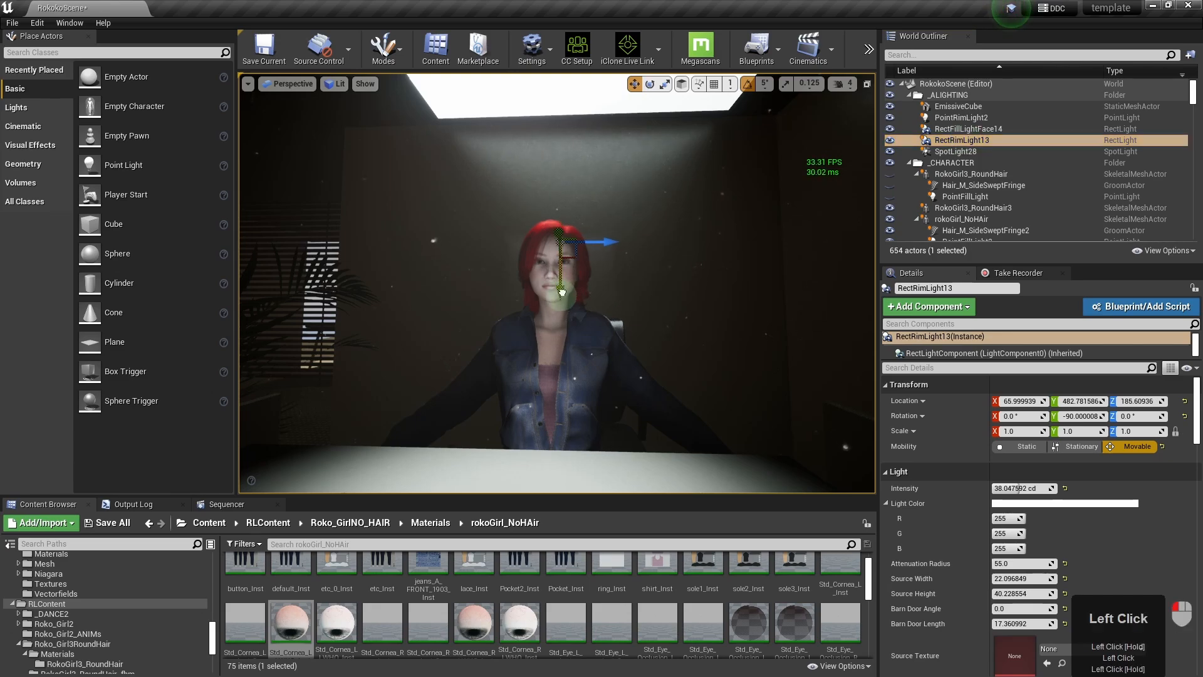
left_click_drag(553, 289, 560, 256)
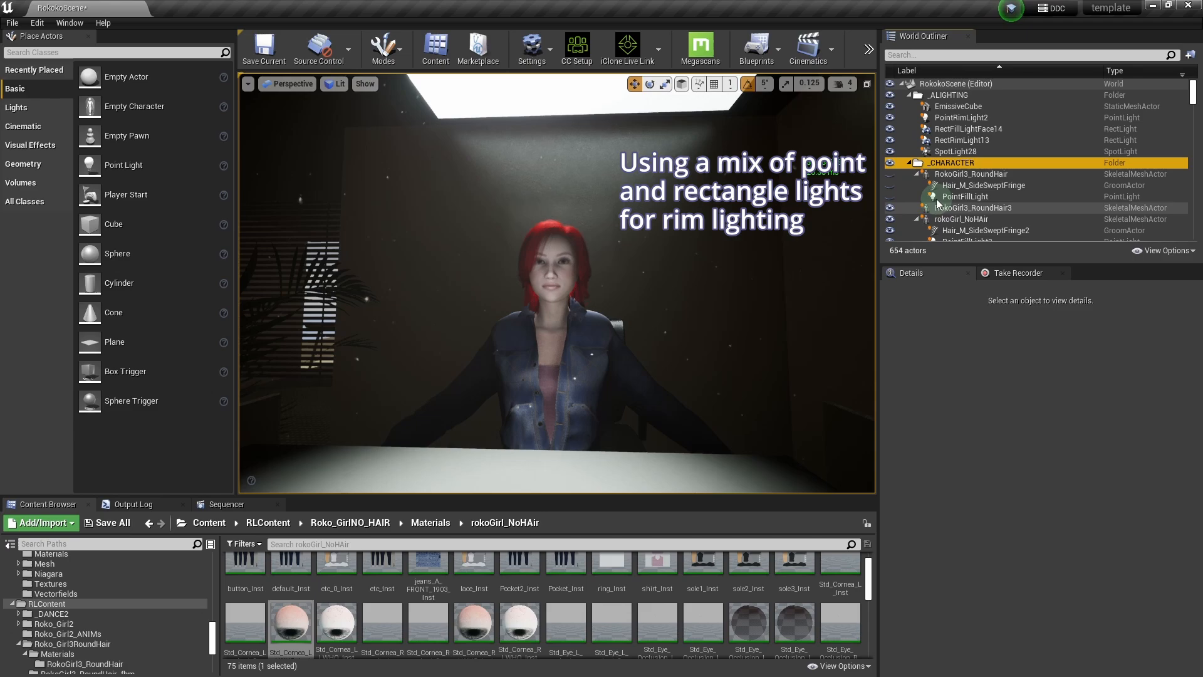
left_click(890, 140)
- Search the scene's actors for "fog" and for "card", and clear the search
left_click(1003, 55)
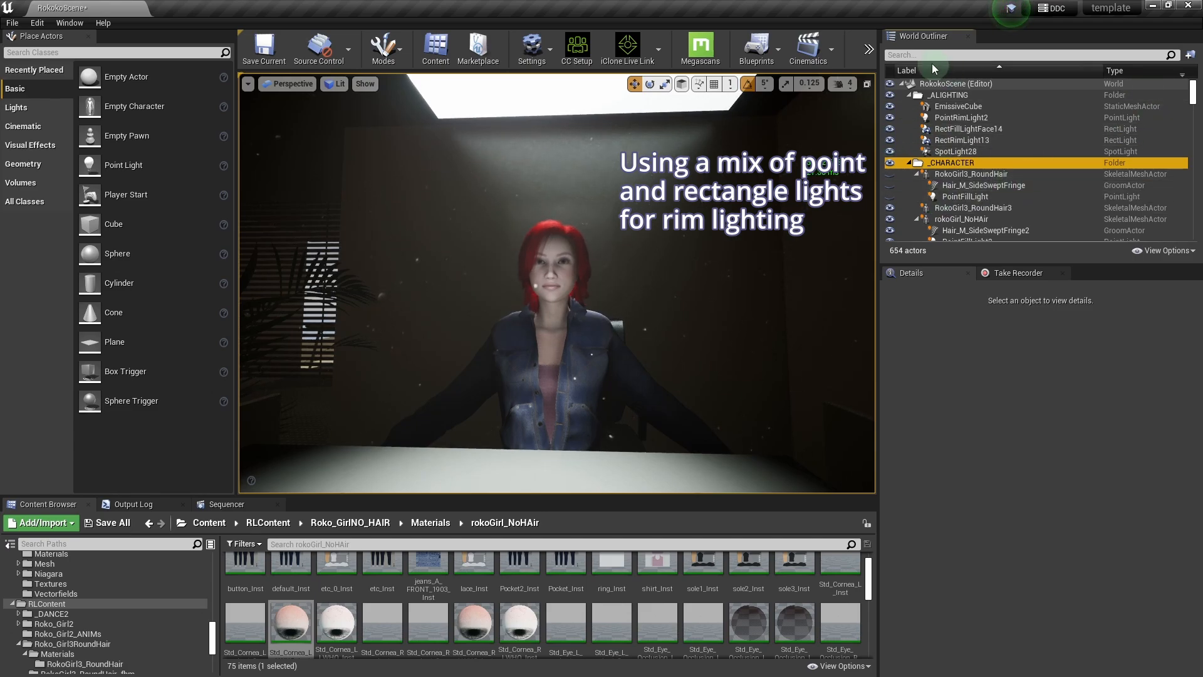
type("fog")
left_click_drag(907, 56, 869, 58)
type("card")
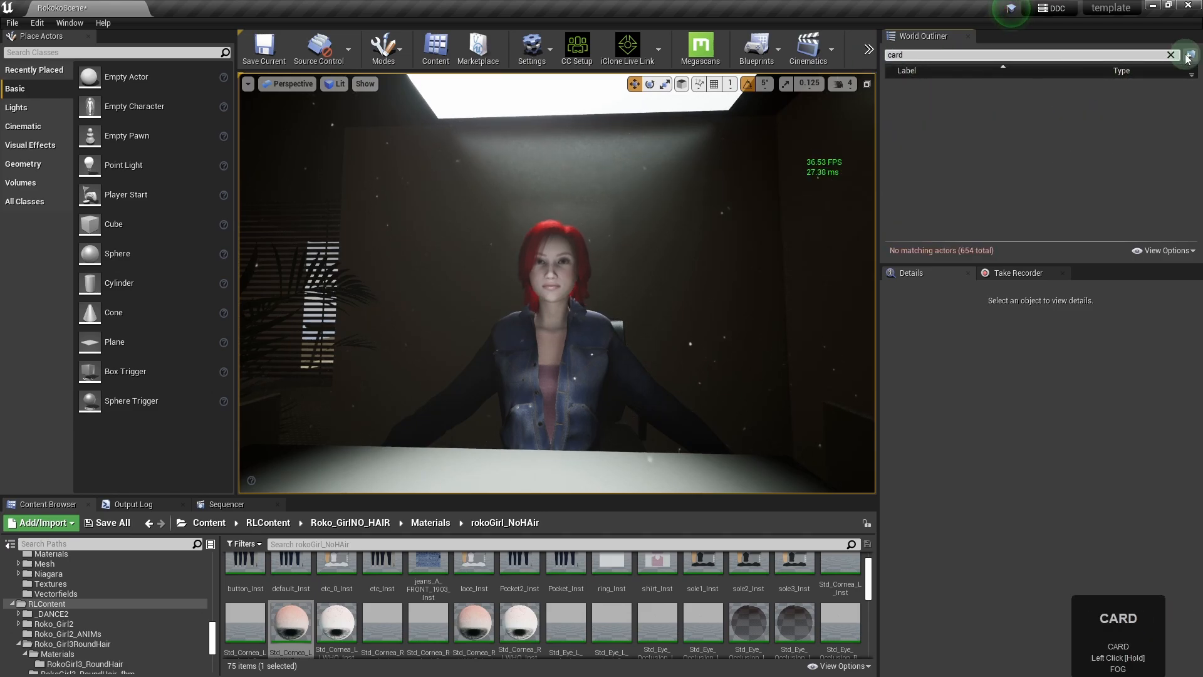
left_click(1174, 55)
- Duplicate the SM_LightShaft mesh at the large sunlit window
right_click_drag(678, 244, 803, 255)
key("d")
key("w")
key("w")
key("d")
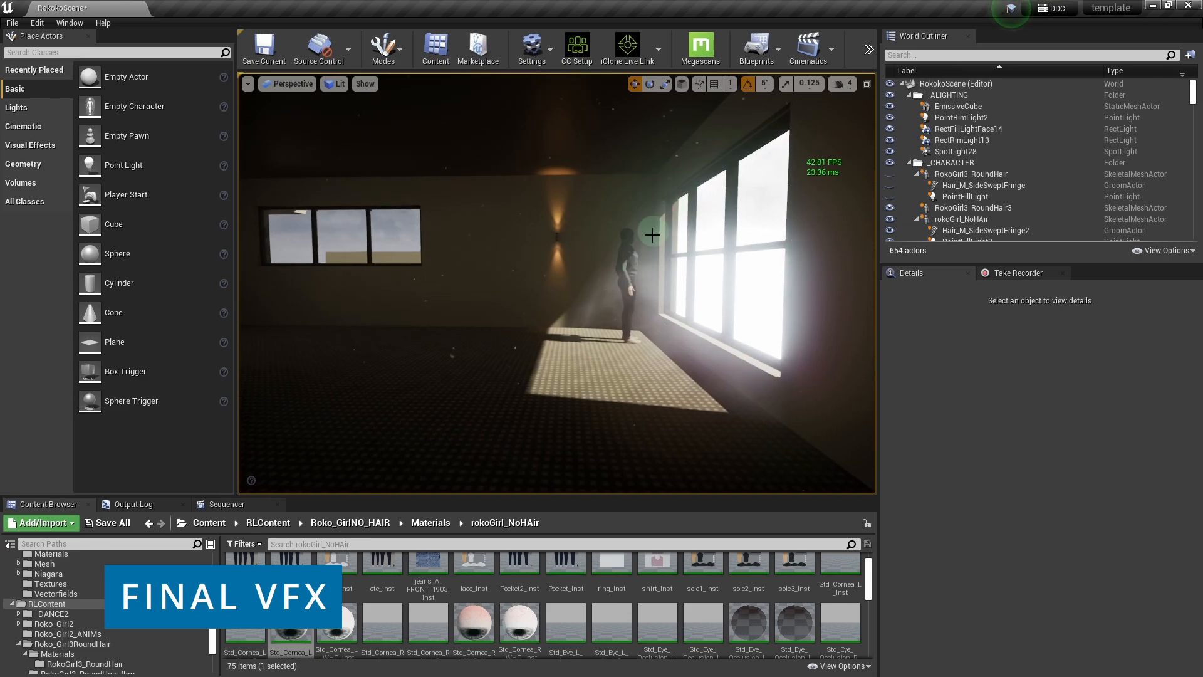
left_click(633, 240)
key("ctrl+w")
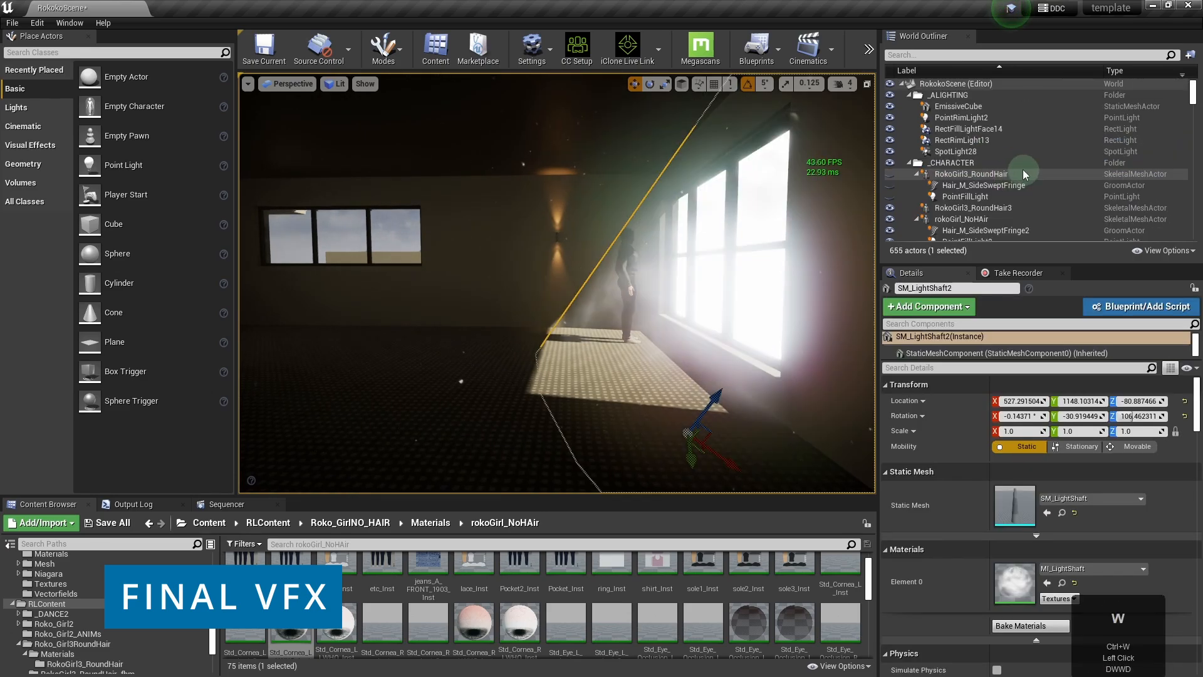
- Using world-aligned axes, move the light-shaft copy to the reception desk at about X 153, Y 156
scroll(770, 138, "down", 3)
left_click(682, 84)
scroll(545, 381, "down", 3)
left_click_drag(717, 413, 379, 394)
right_click_drag(527, 372, 426, 367)
left_click_drag(727, 338, 623, 346)
left_click_drag(591, 371, 549, 333)
key("d")
key("a")
mouse_move(652, 331)
right_mouse_down()
mouse_move(631, 328)
mouse_move(647, 328)
right_mouse_up()
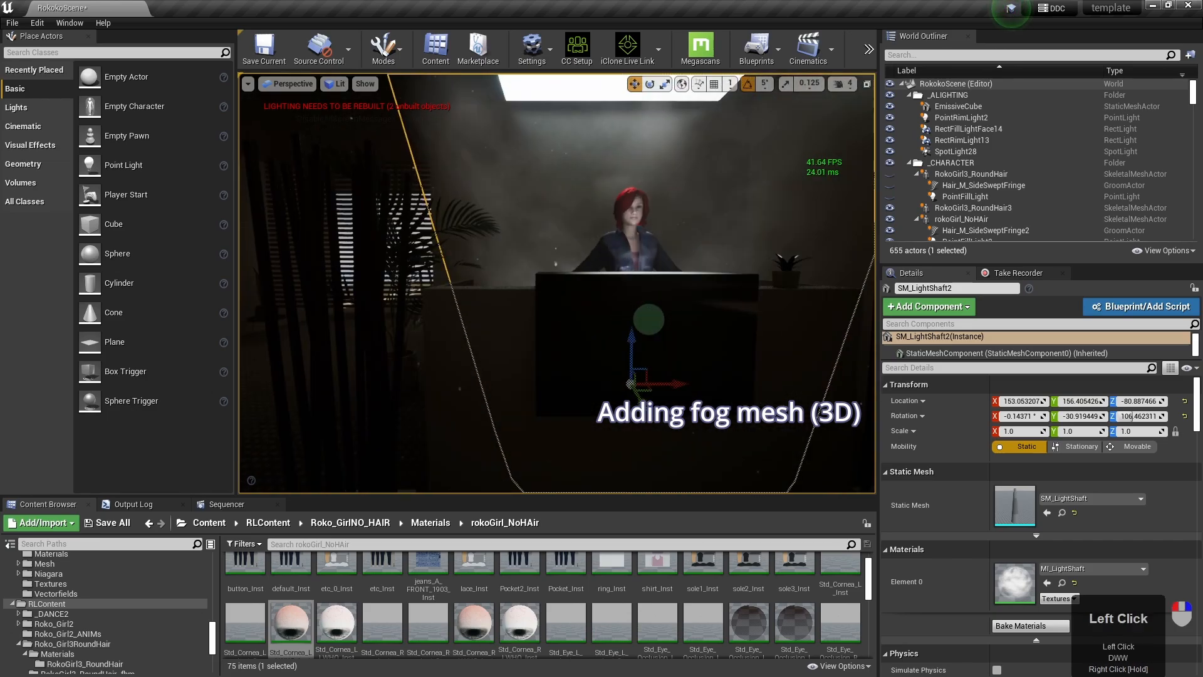
- Shift the light-shaft copy farther along the Y axis to about Y 18
left_click_drag(648, 382, 656, 313)
left_click_drag(627, 417, 612, 389)
right_click(721, 380)
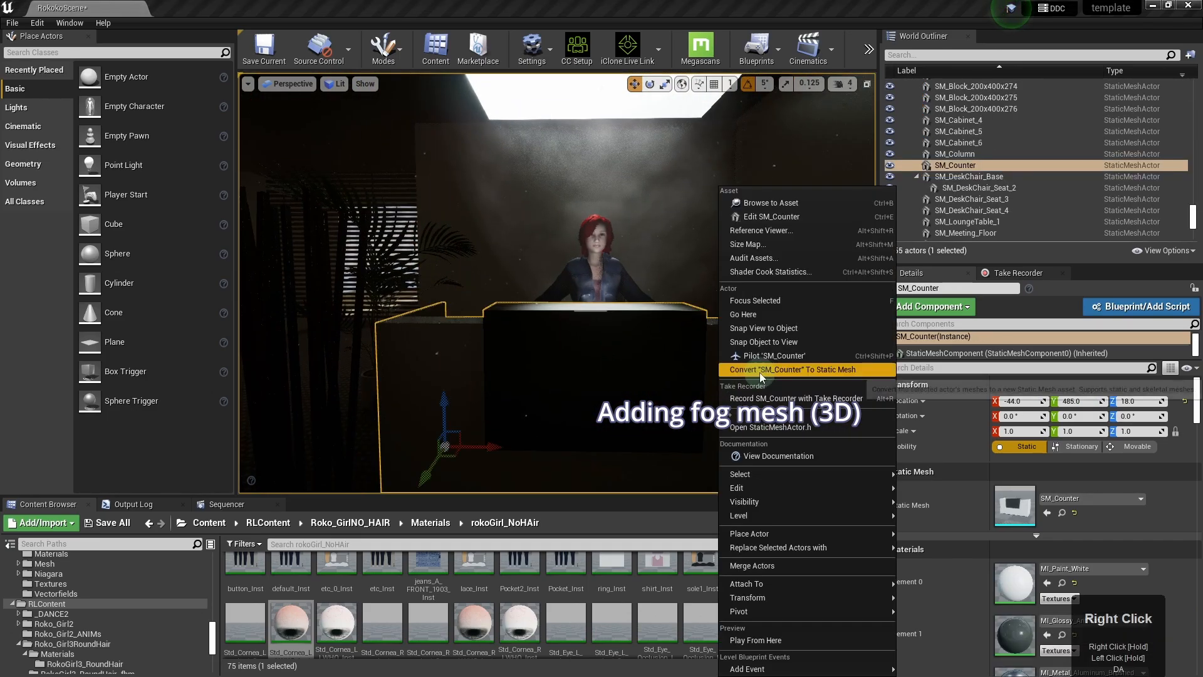
left_click(598, 198)
- Reduce the intensity of SpotLight28 to about 30 cd
key("g")
left_click(586, 188)
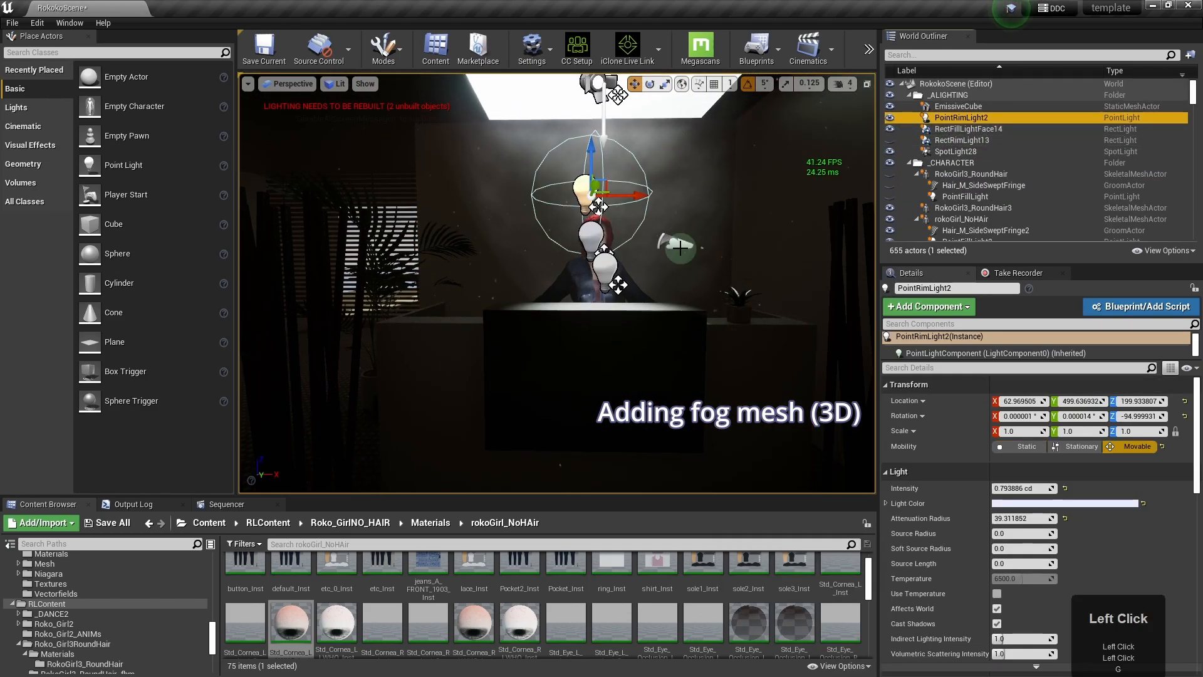
key("g")
scroll(702, 313, "up", 3)
right_click_drag(702, 314, 693, 320)
left_click(897, 151)
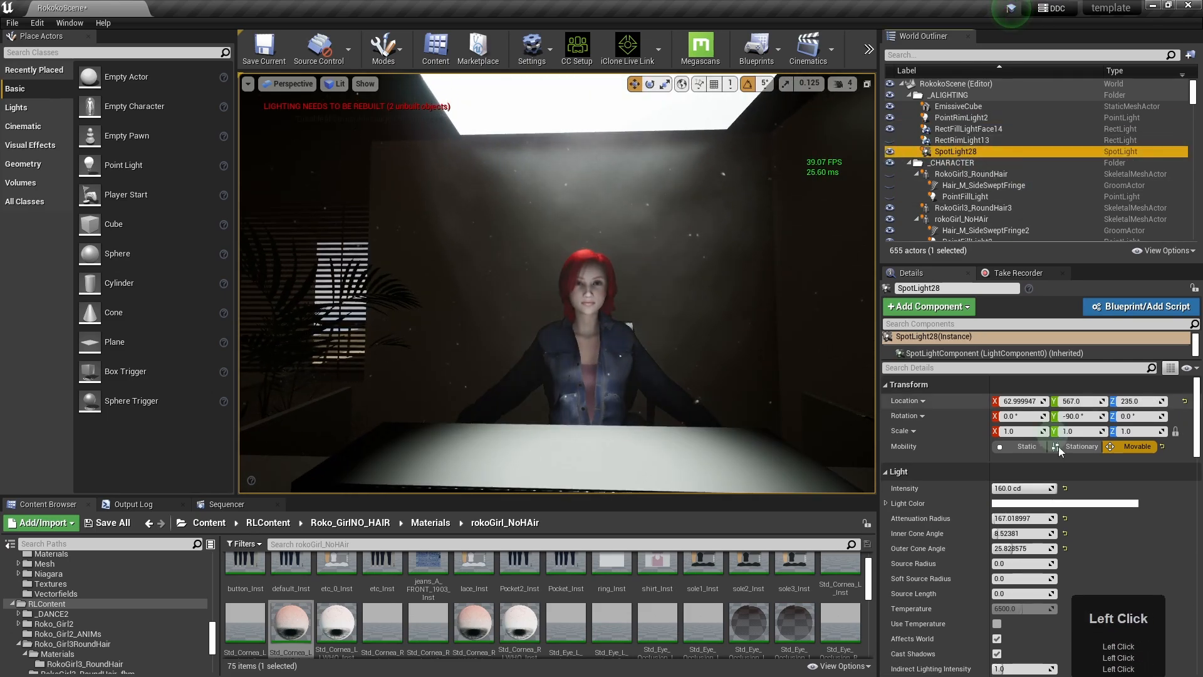
left_click_drag(1028, 488, 787, 492)
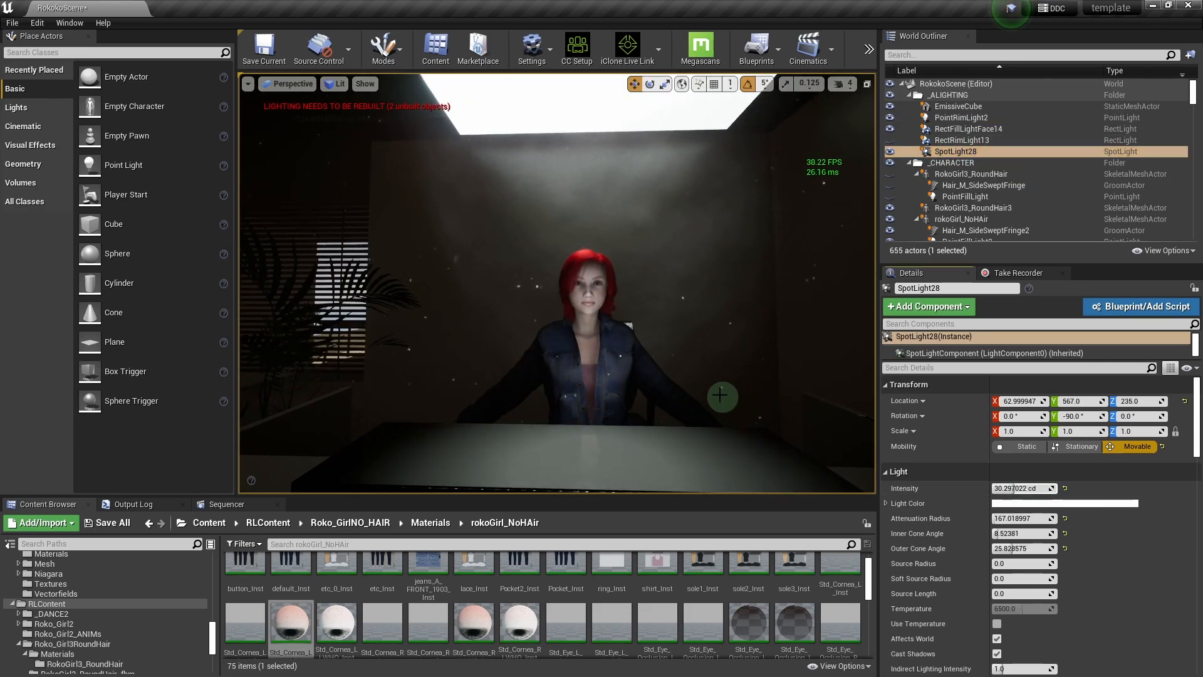
left_click_drag(674, 381, 683, 387)
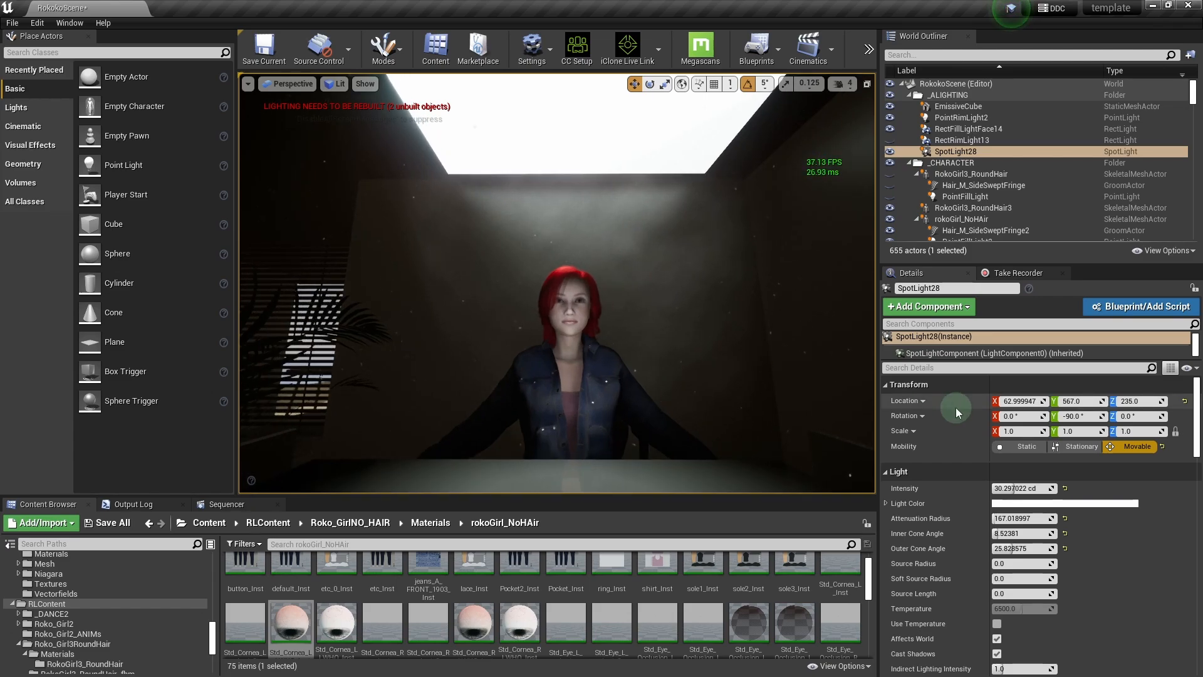
- Filter the project folders by "fog" and open the DustCard folder under _VFX/_fog
left_click(101, 543)
type("fog")
left_click(57, 638)
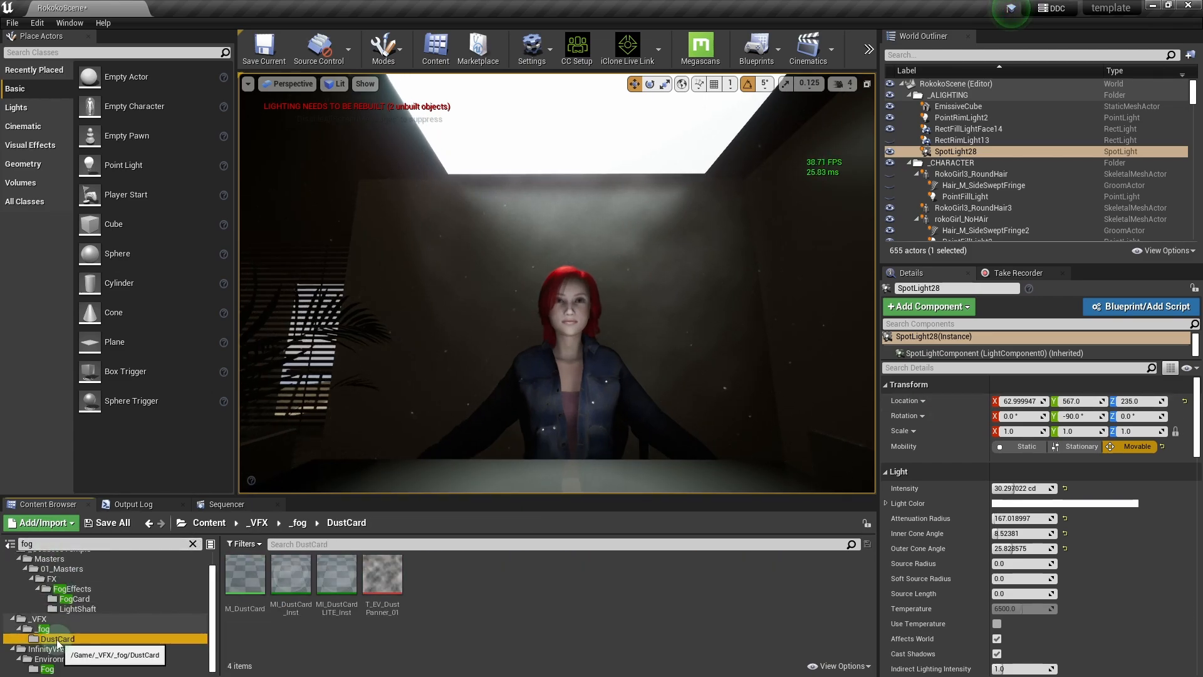
- Rename the light-shaft copy SM_LightShaft2 as SM_LightShaftRoom2
scroll(1067, 191, "down", 1)
scroll(1068, 190, "down", 5)
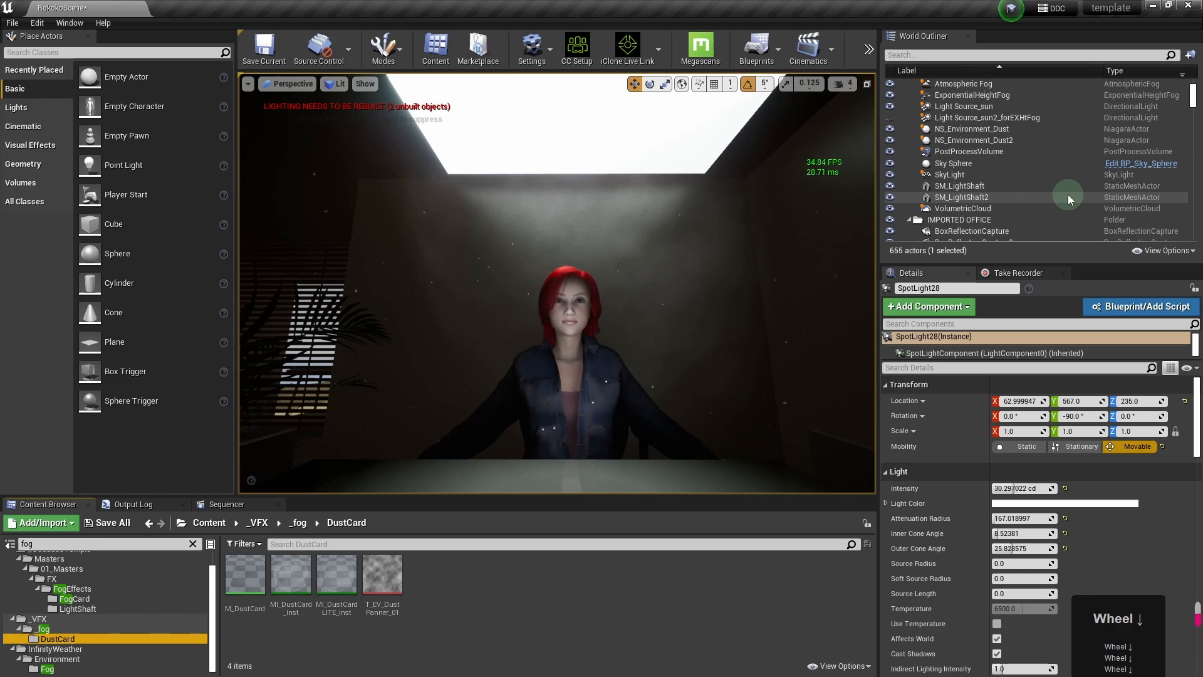
left_click(976, 199)
left_click(991, 199)
type("Room")
- Rename the original SM_LightShaft as SM_LightShaftWindow and reselect the room light shaft
left_click(984, 187)
left_click(984, 187)
left_click(988, 188)
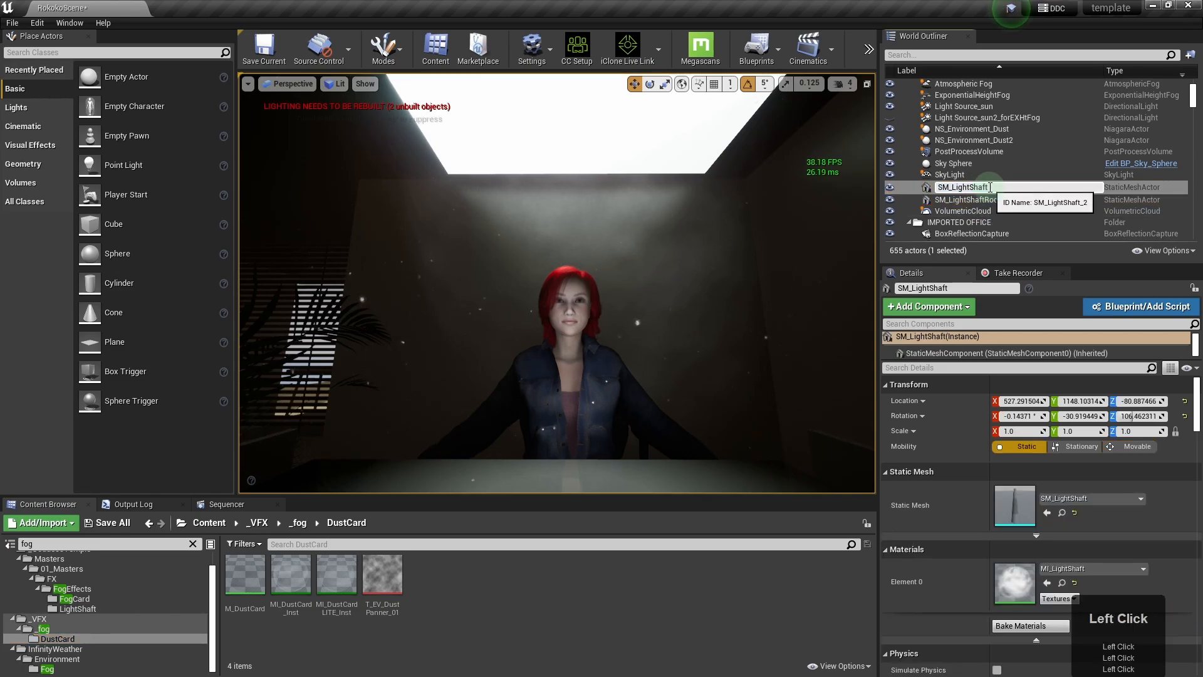
type("Window")
left_click(970, 198)
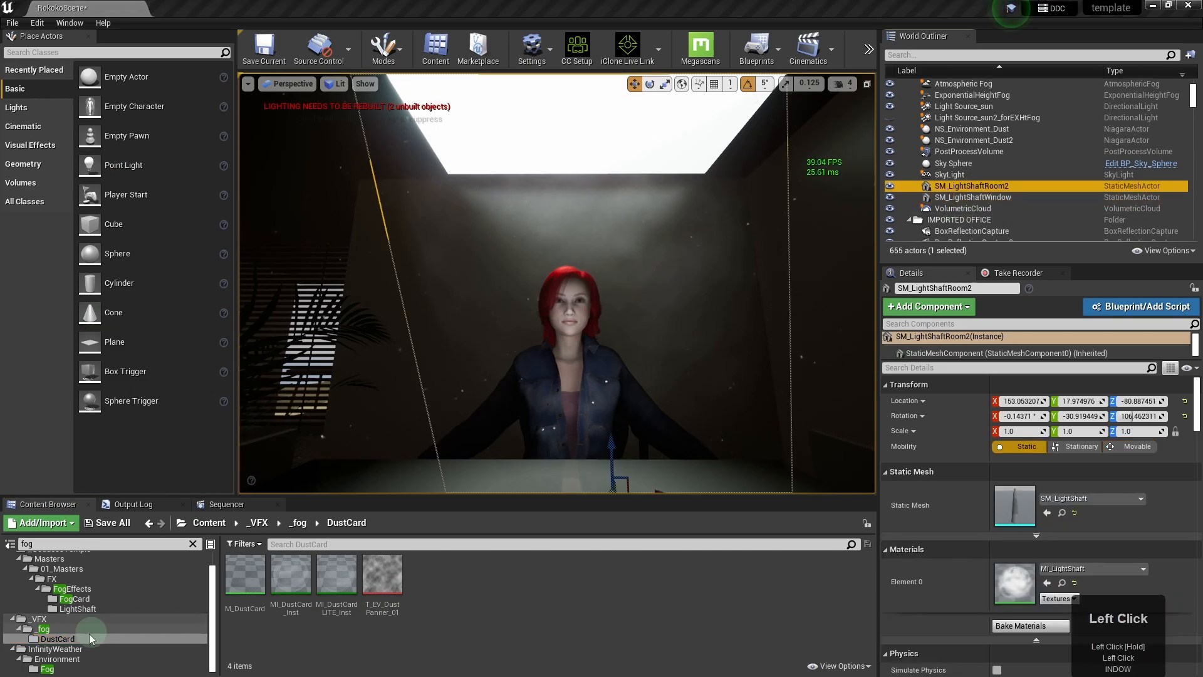
- Place a basic Plane in front of the character as a fog card and assign it the MI_DustCard_Inst material
left_click(17, 107)
left_click(117, 151)
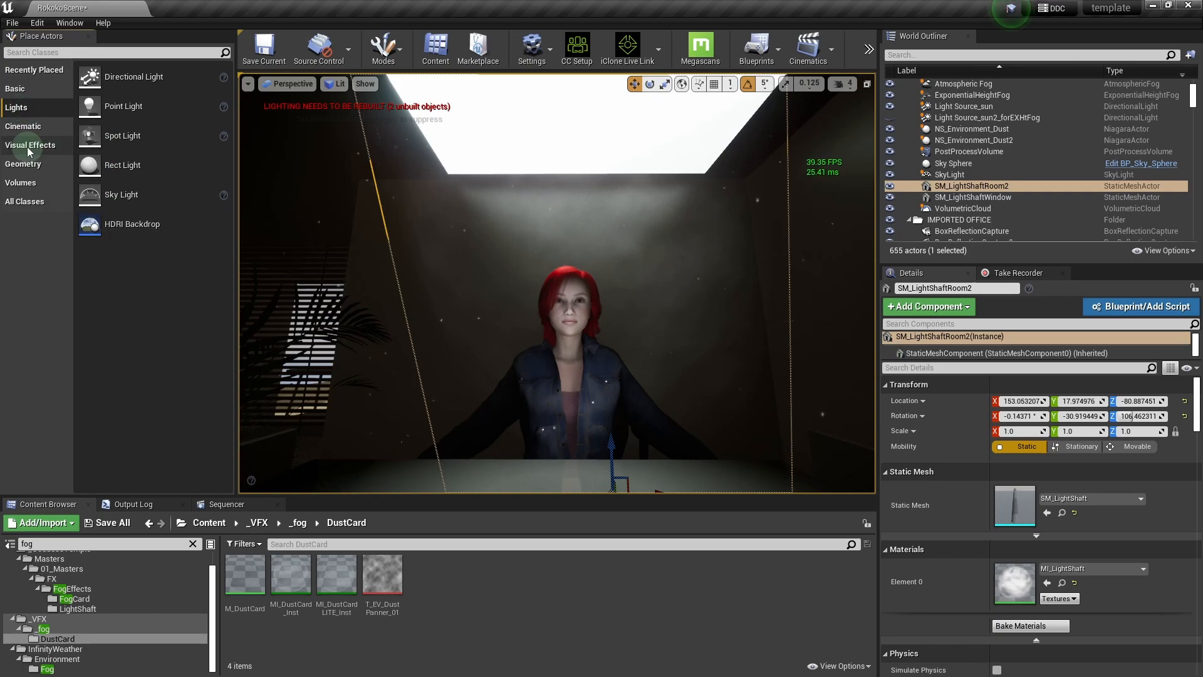
left_click(52, 148)
left_click(16, 88)
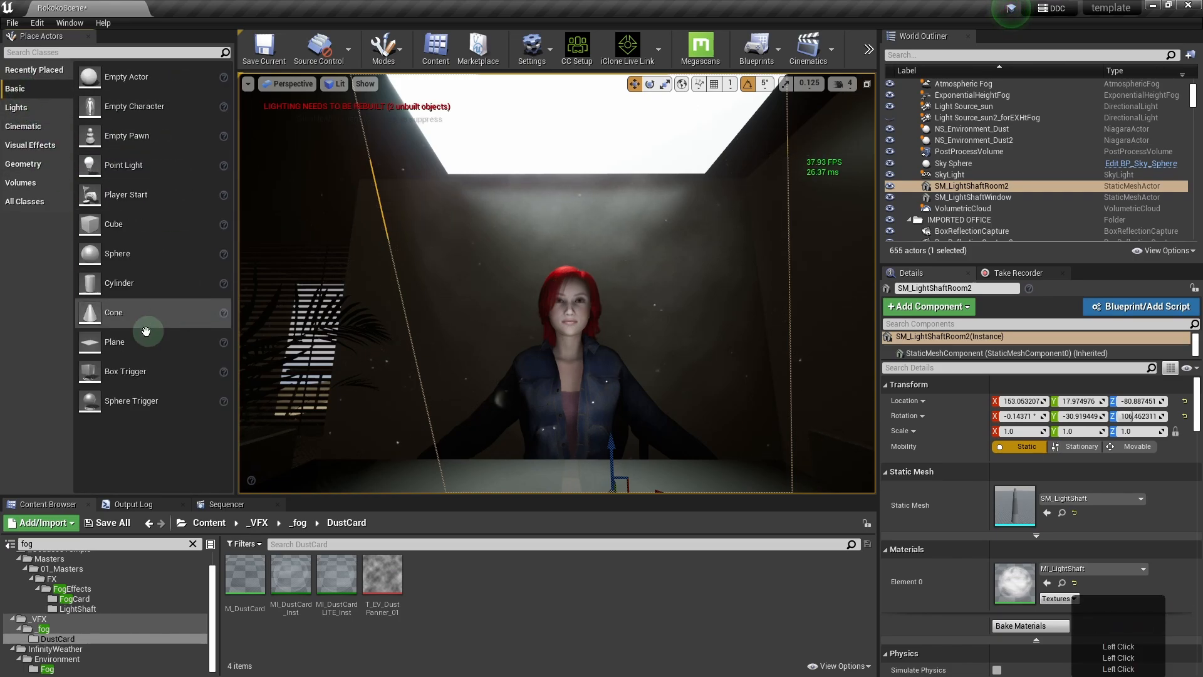
left_click_drag(115, 341, 540, 367)
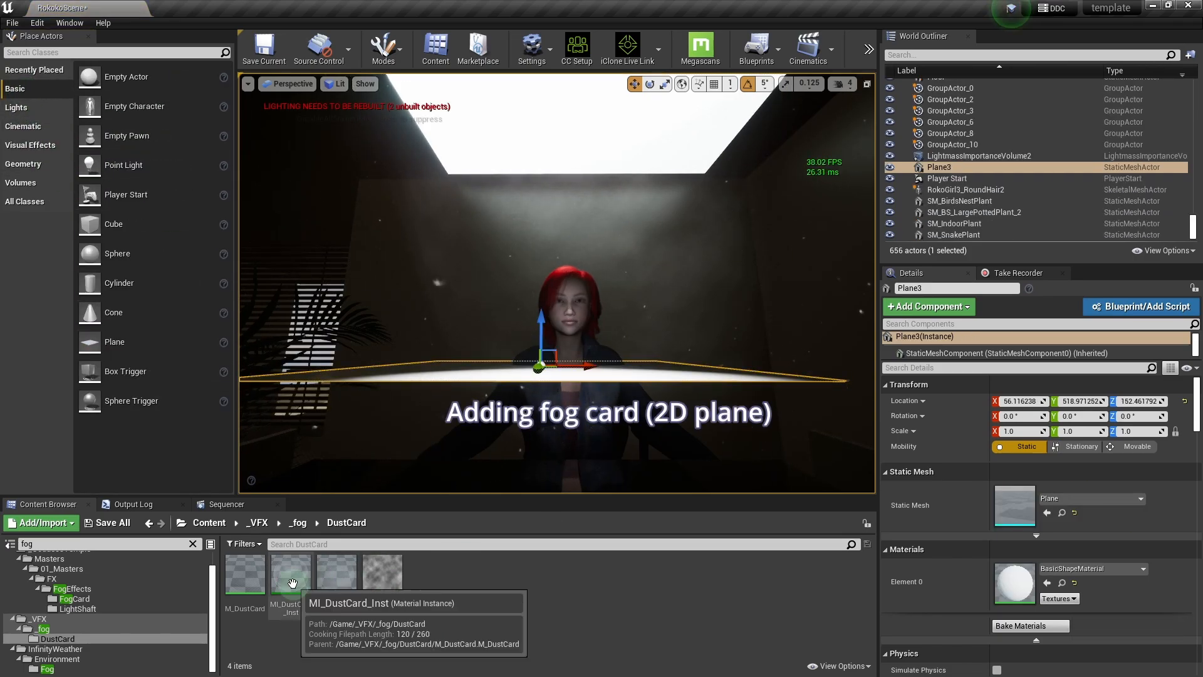
left_click_drag(291, 574, 1014, 584)
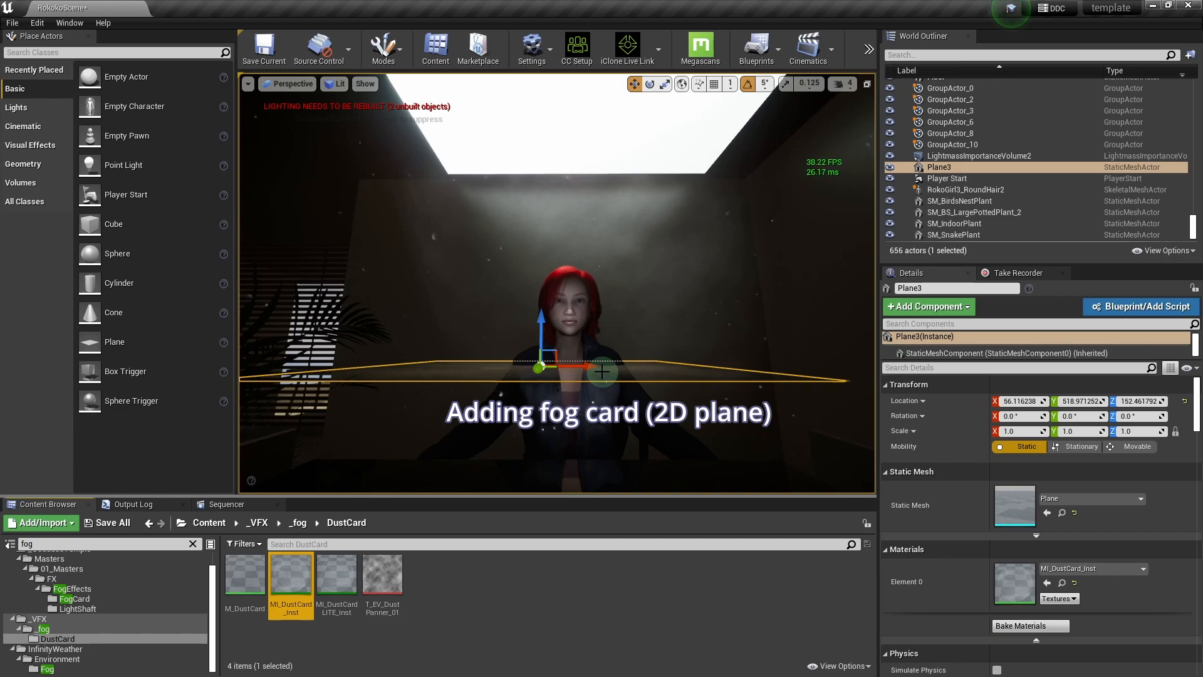
- Rotate the fog card plane upright to face the camera and assign it the MI_DustCardLITE_Inst material
key("e")
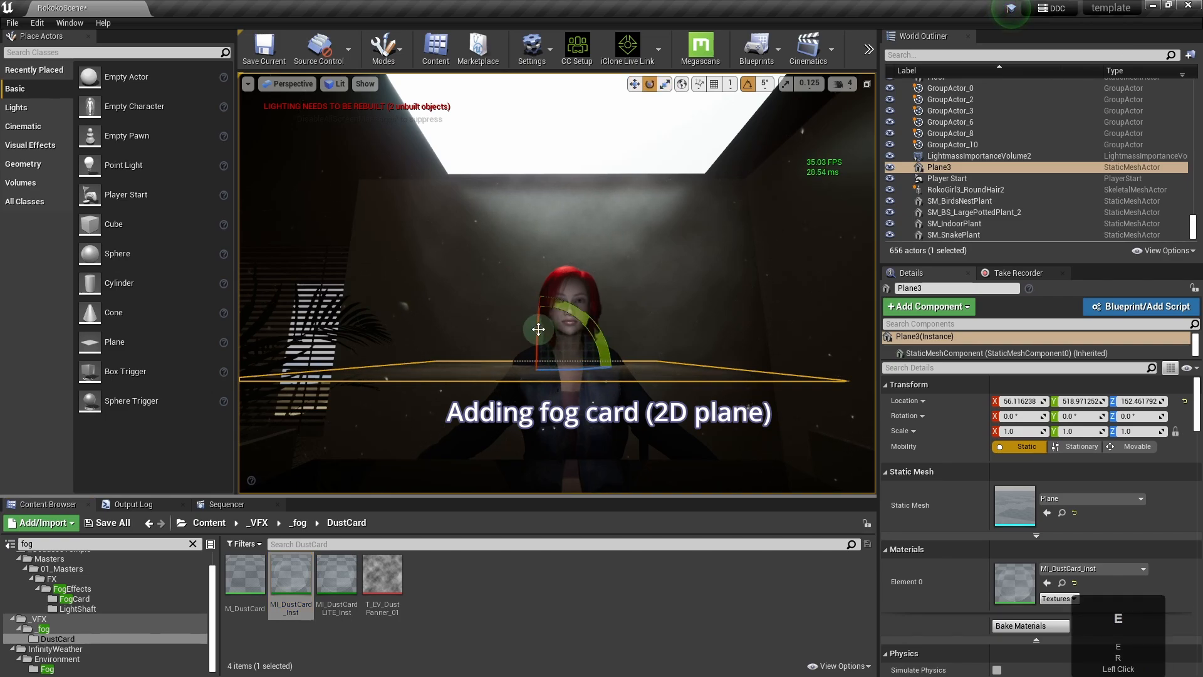
left_click_drag(537, 322, 540, 399)
left_click_drag(594, 319, 613, 383)
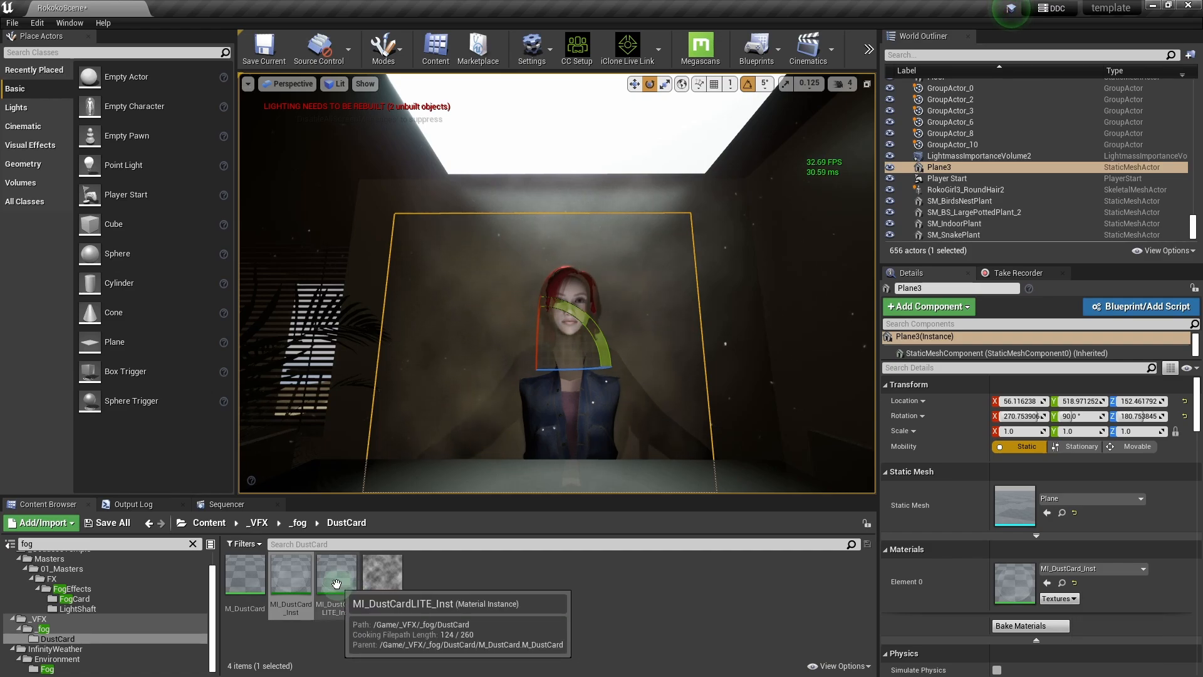
left_click_drag(336, 573, 1021, 587)
- Move the fog card plane back behind the character to about Y 479.5 and shift it slightly along X to about 62.8
key("w")
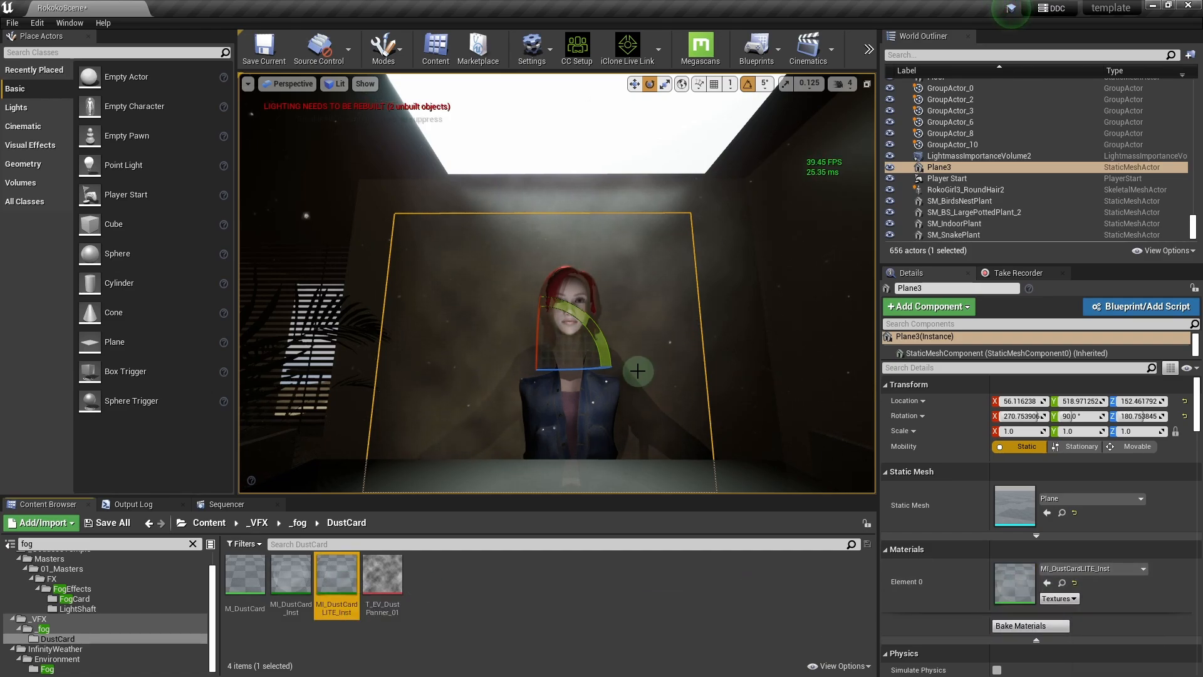
key("e")
left_click(656, 332)
key("w")
left_click_drag(535, 371, 818, 365)
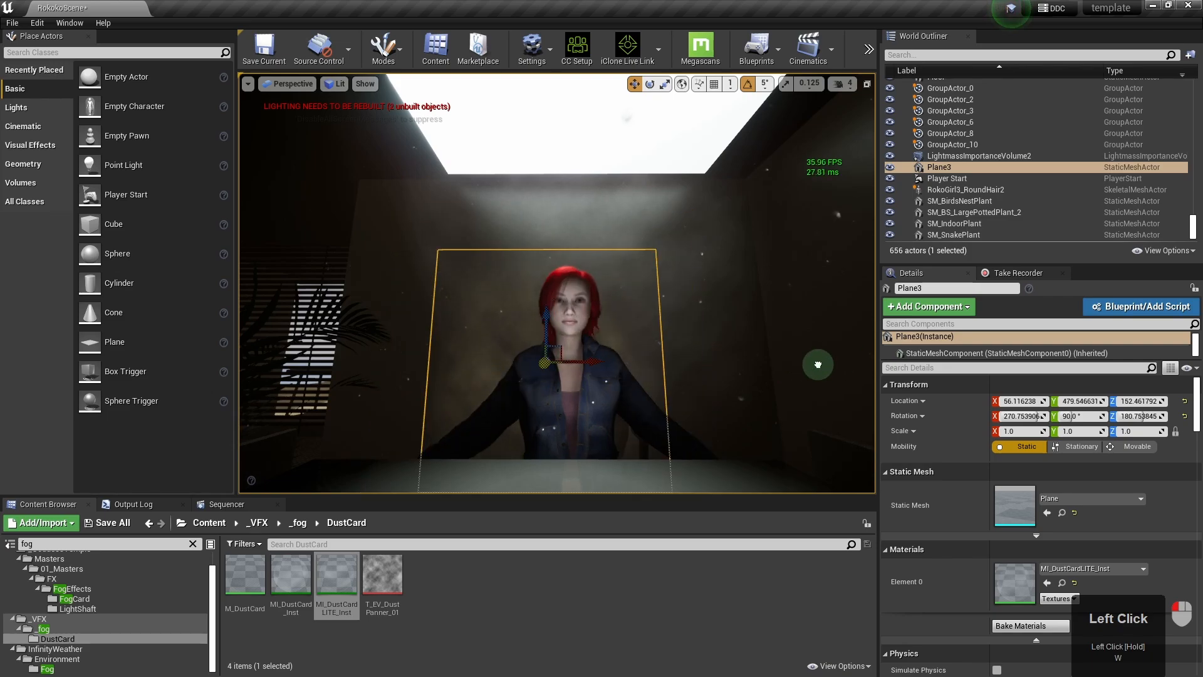
left_click_drag(594, 364, 611, 363)
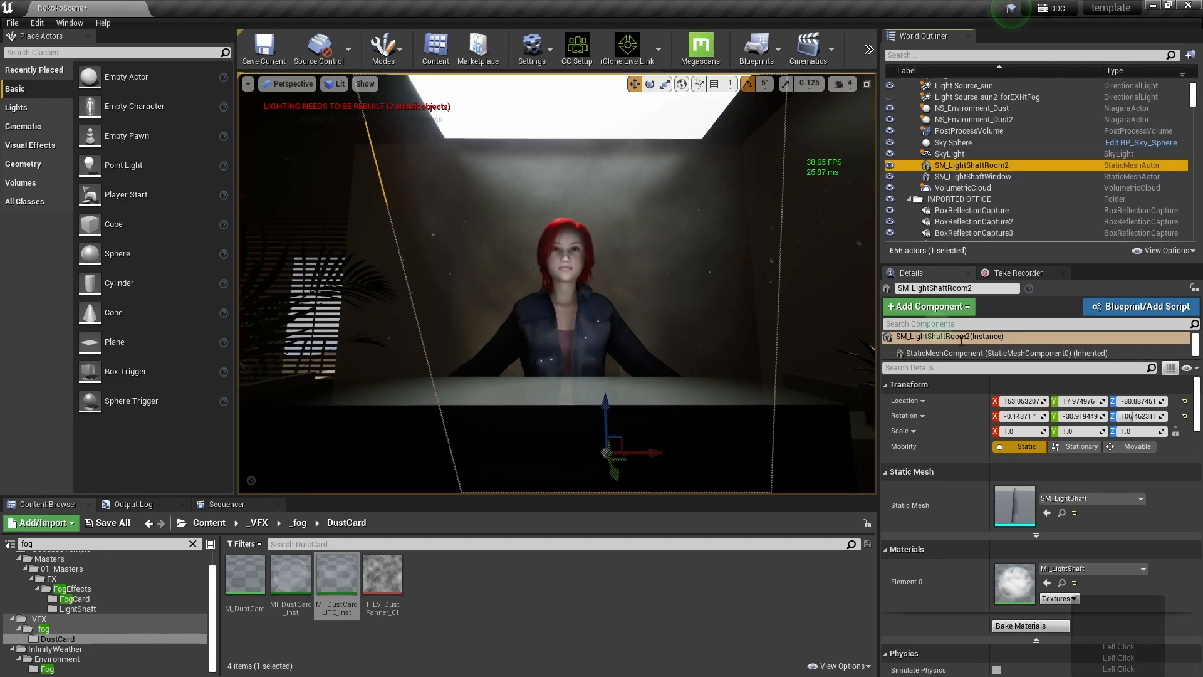
- Select FogcardRoom in the _ENVIRON_FX folder and bring it in front of the character by setting its Y location to 544
scroll(1028, 144, "up", 4)
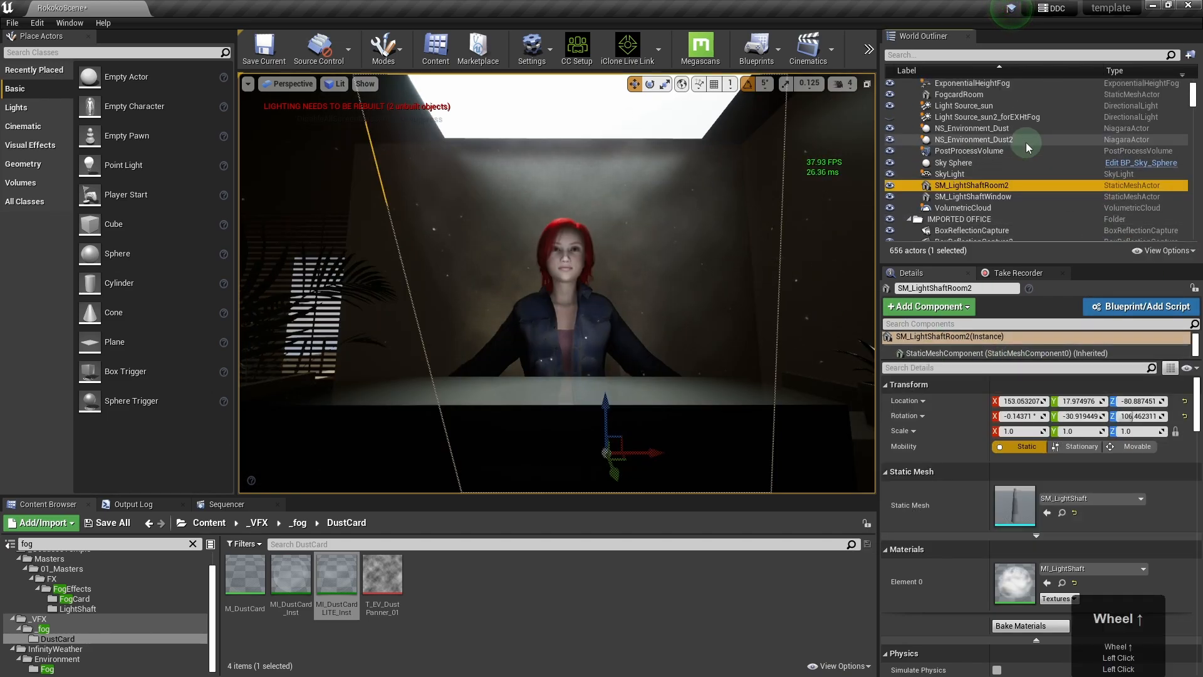
left_click(968, 155)
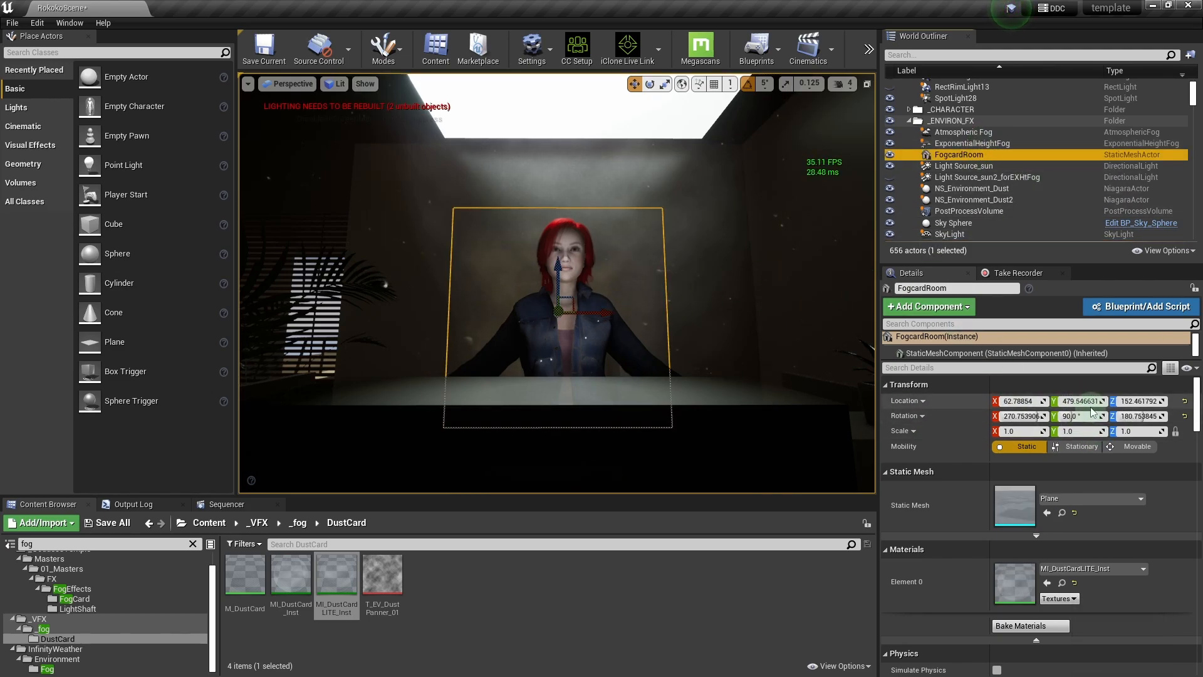
left_click_drag(1092, 411, 1114, 396)
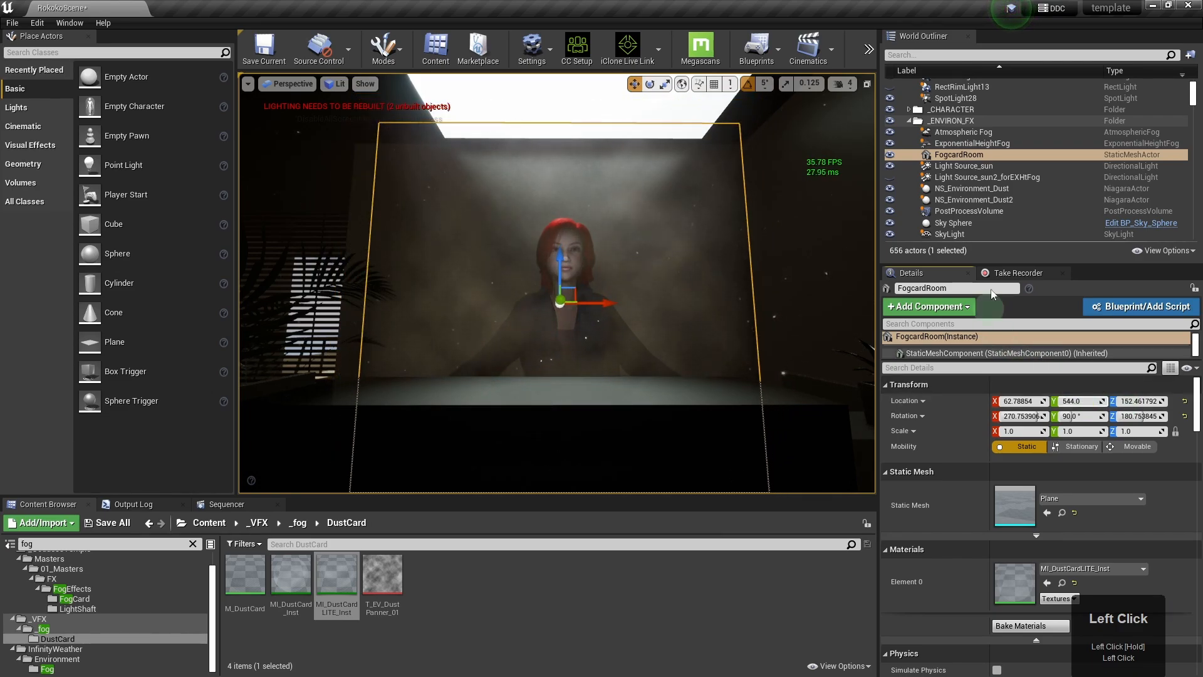
- Hide the viewport gizmos and set FogcardRoom's Y location to 480, behind the character
left_click(996, 211)
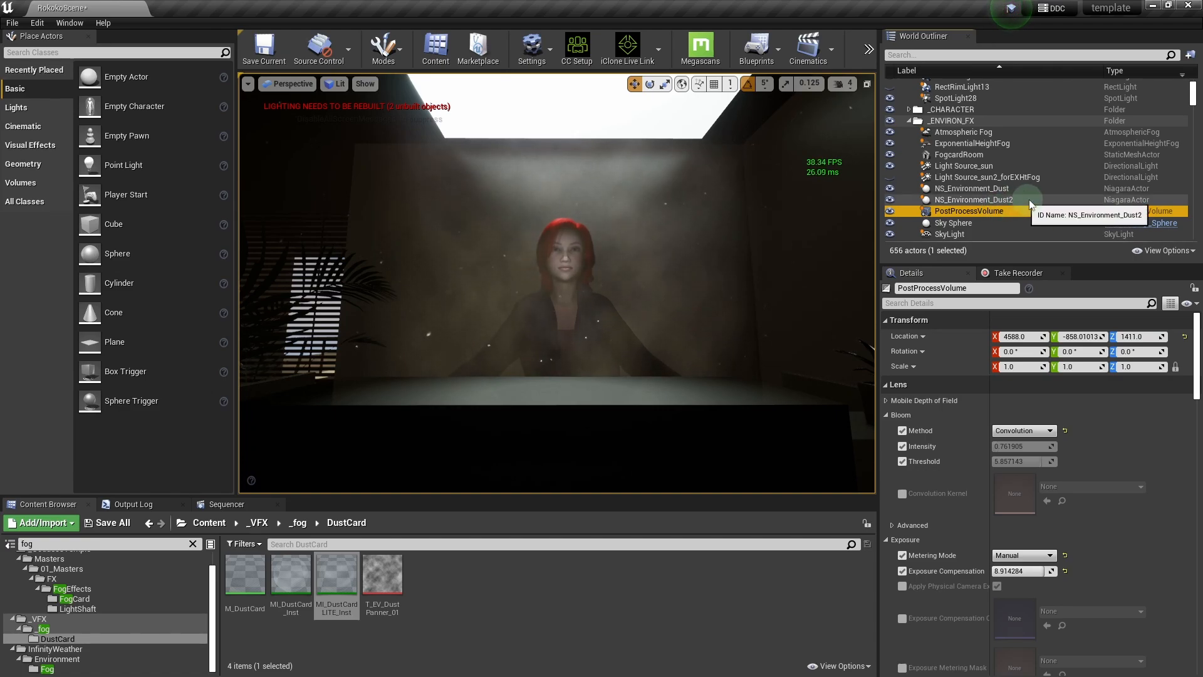
left_click(998, 156)
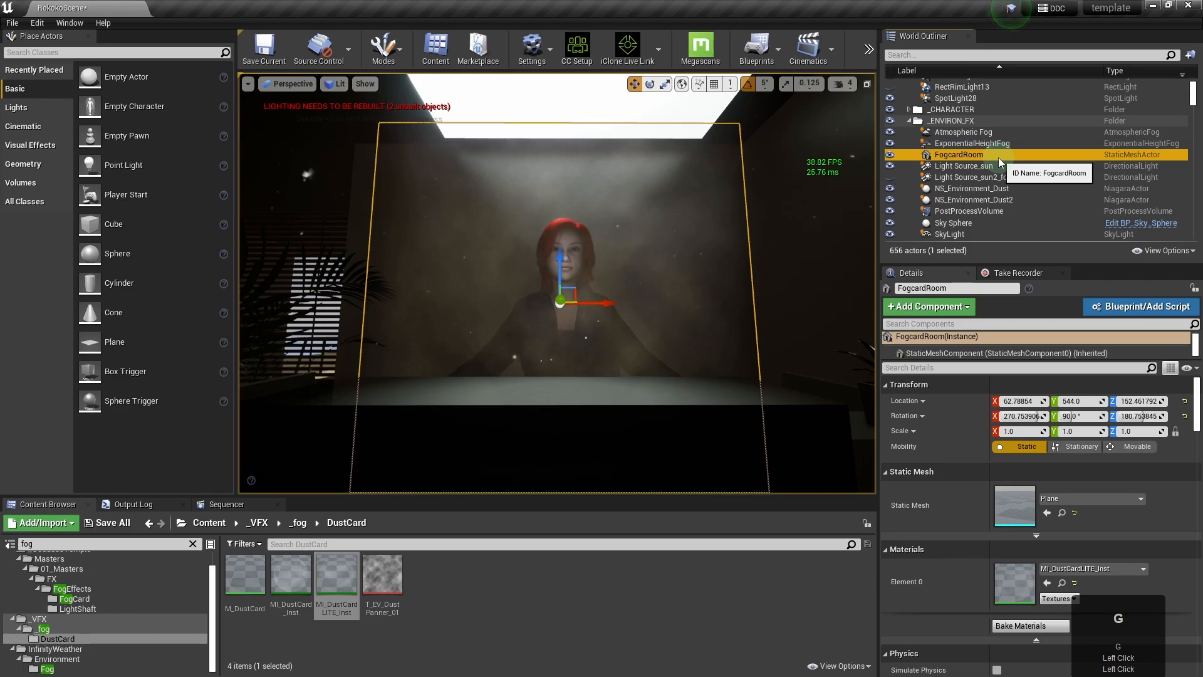
left_click(998, 157)
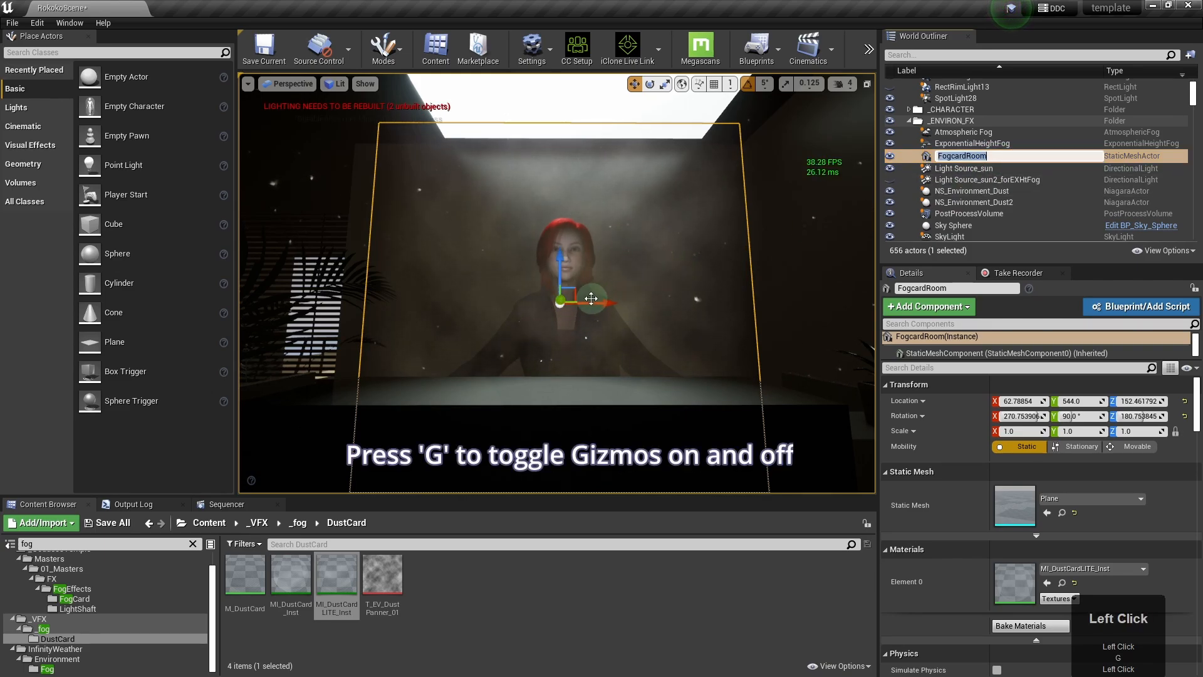
left_click(561, 302)
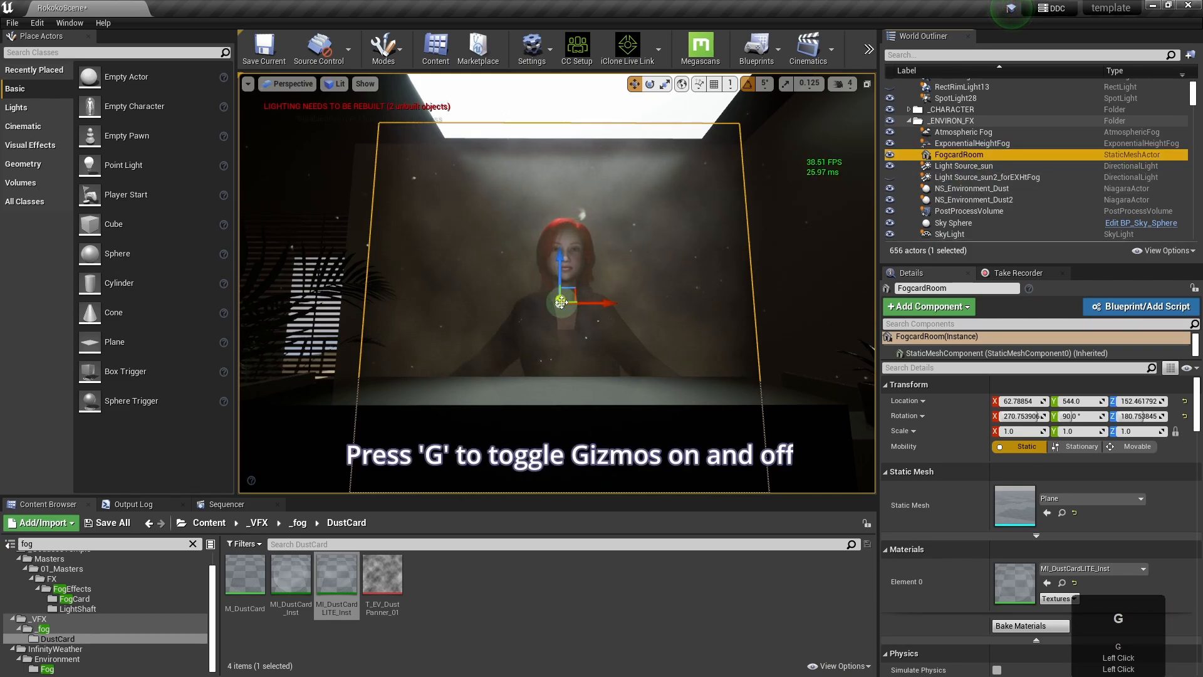
left_click(640, 350)
key("g")
key("g")
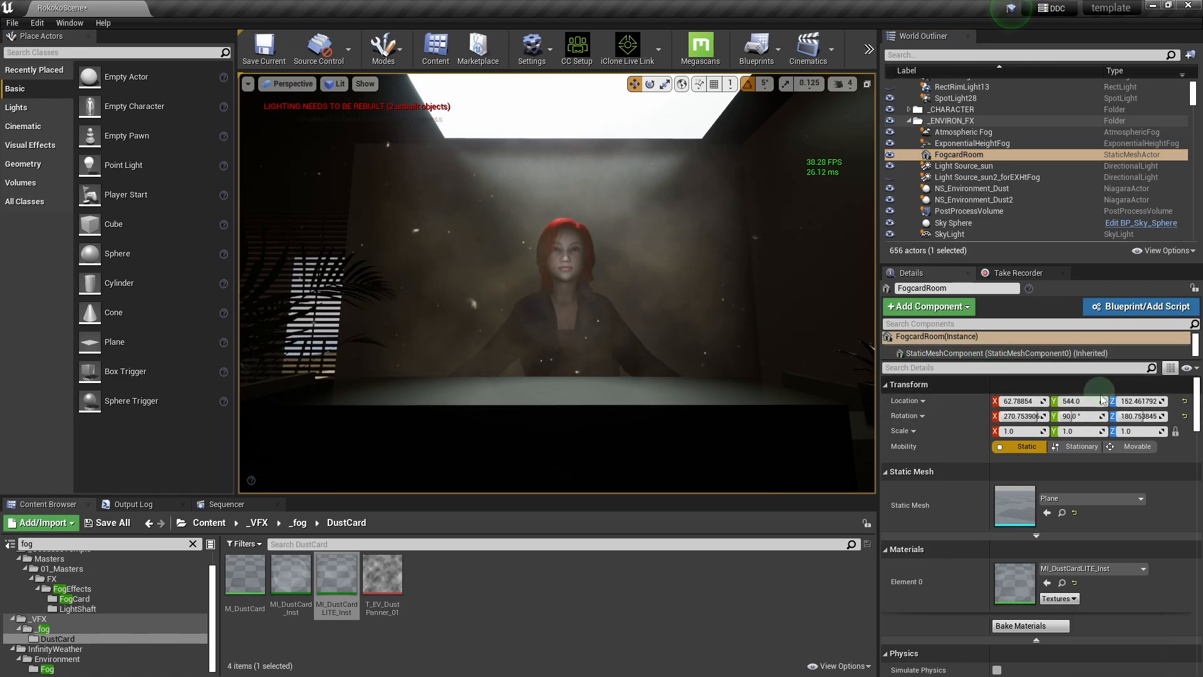
left_click(1075, 401)
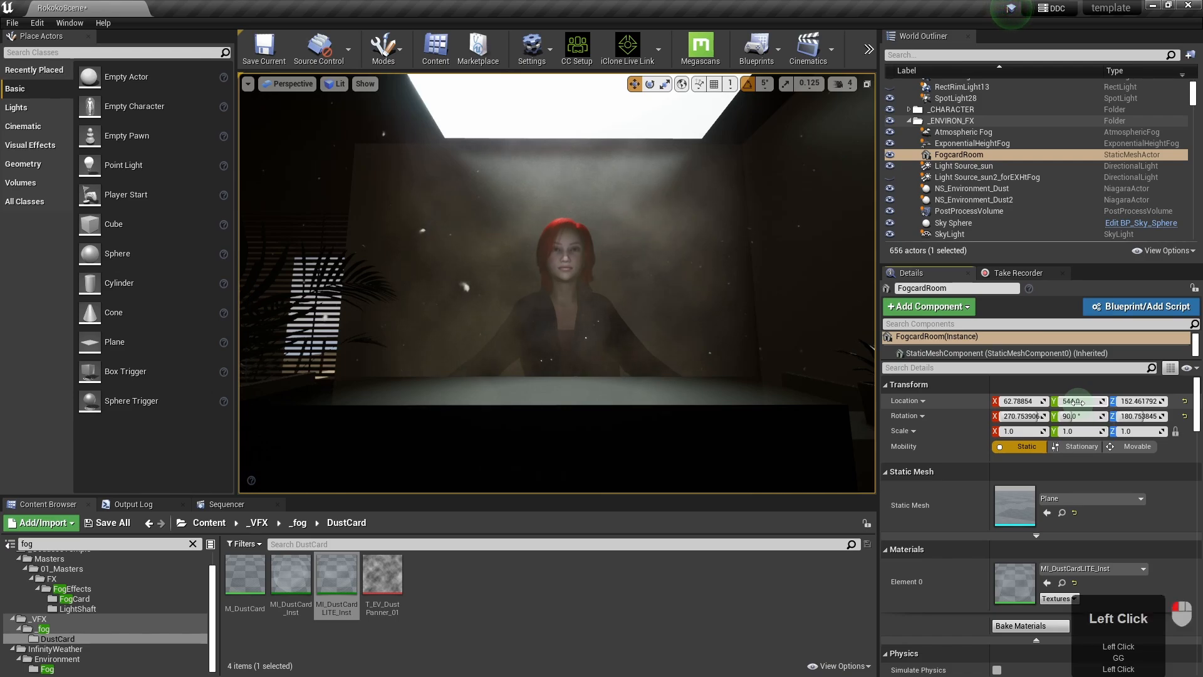
left_click_drag(1075, 402, 1049, 402)
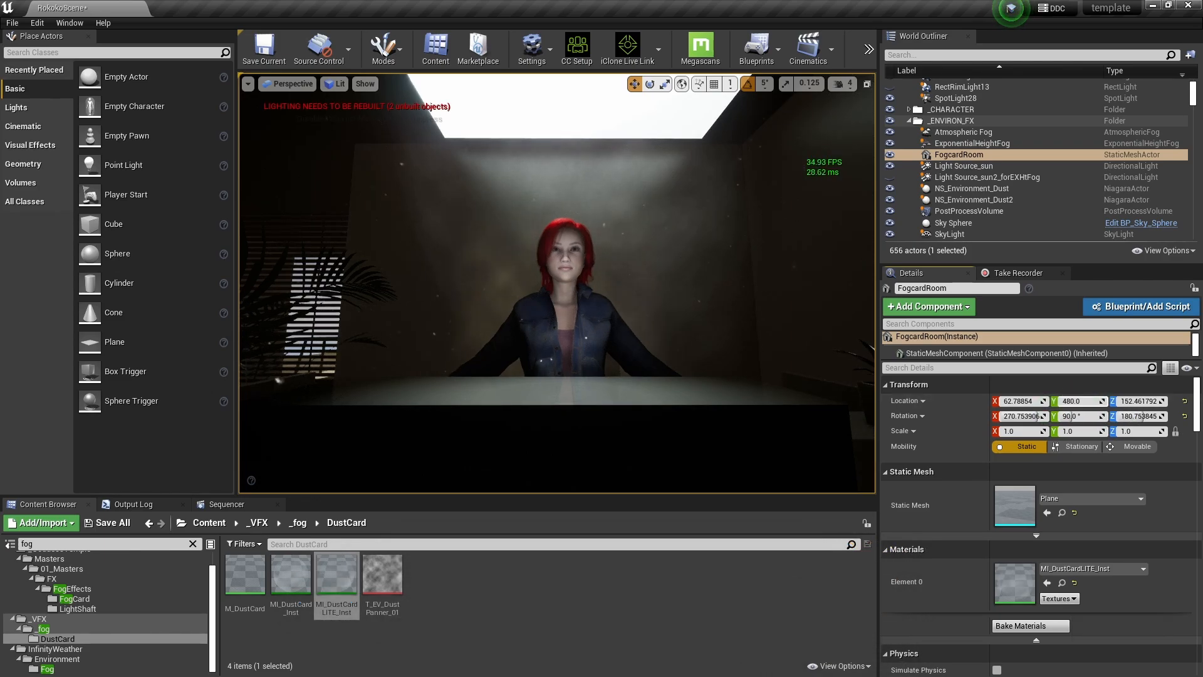
- Move SM_BirdsNestPlant onto the desk in front of the character, at a height of about Z 134.9, with the gizmos shown
left_click(870, 393)
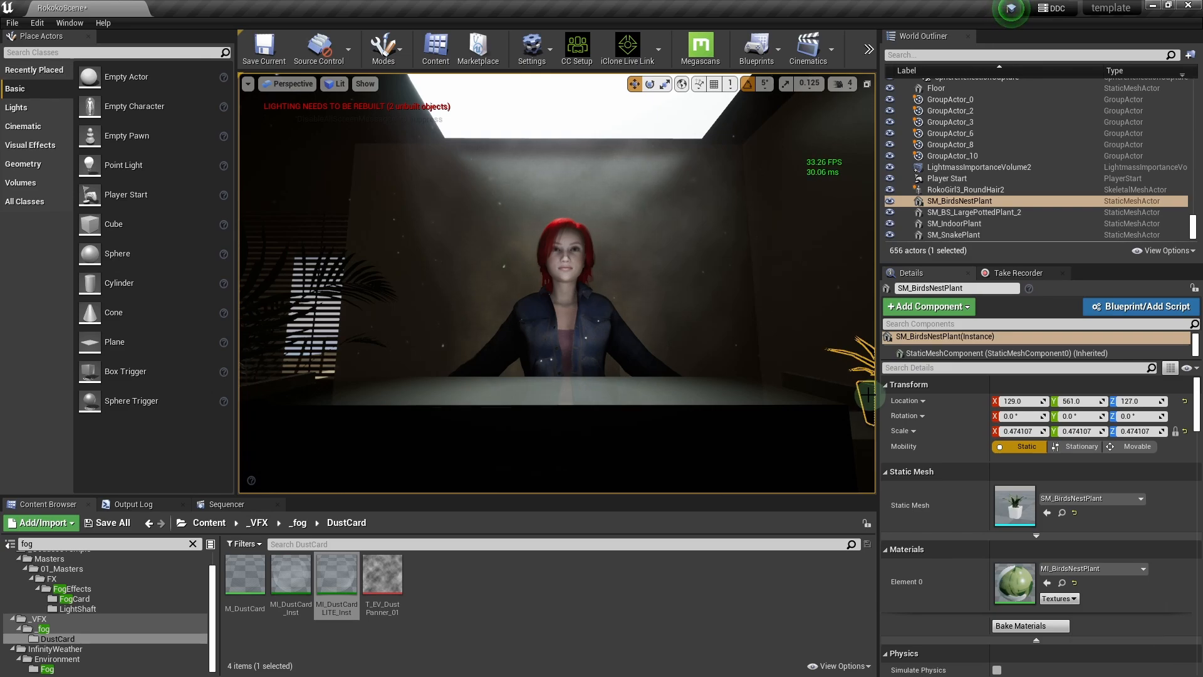
key("g")
left_click_drag(1035, 403, 983, 408)
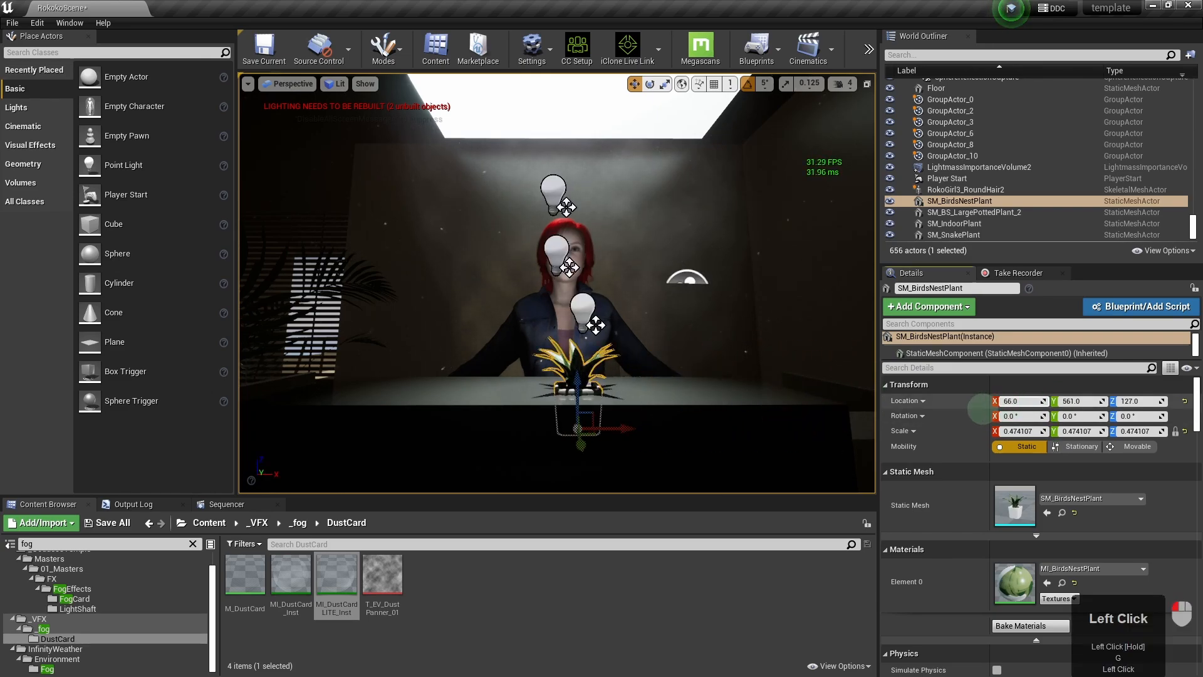
left_click_drag(1118, 407, 1127, 407)
left_click_drag(578, 334, 577, 341)
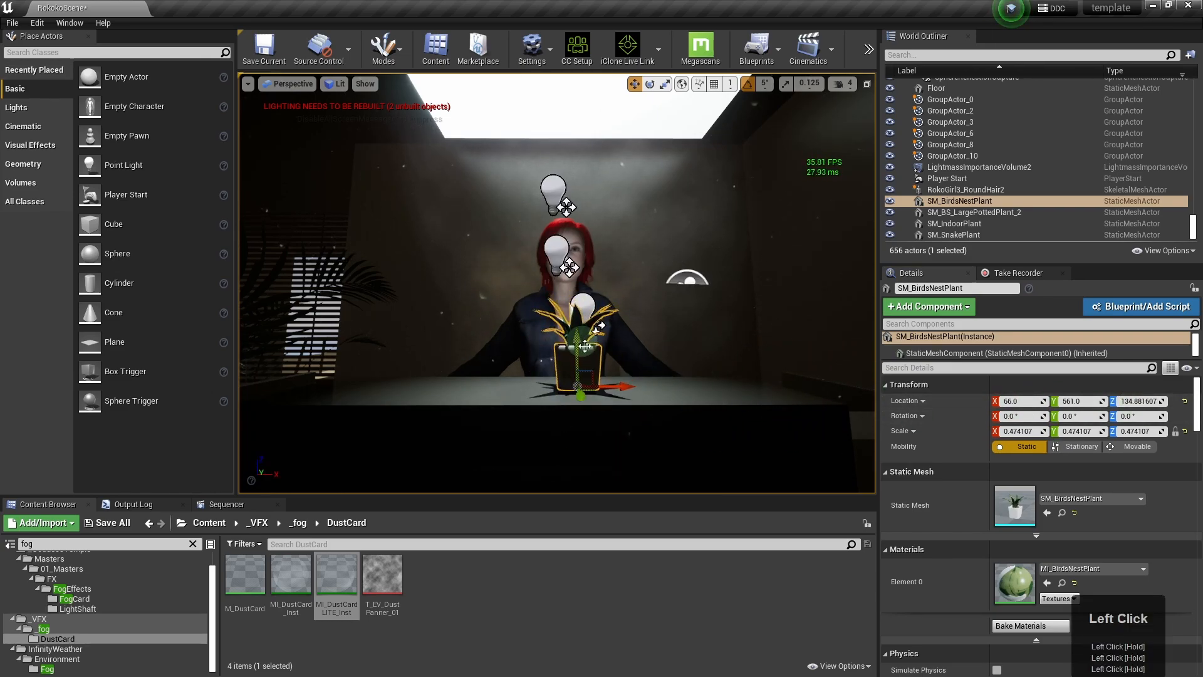
left_click_drag(625, 386, 632, 386)
- Select SpotLight28 in the _ALIGHTING folder and lock the object details to it
left_click(968, 189)
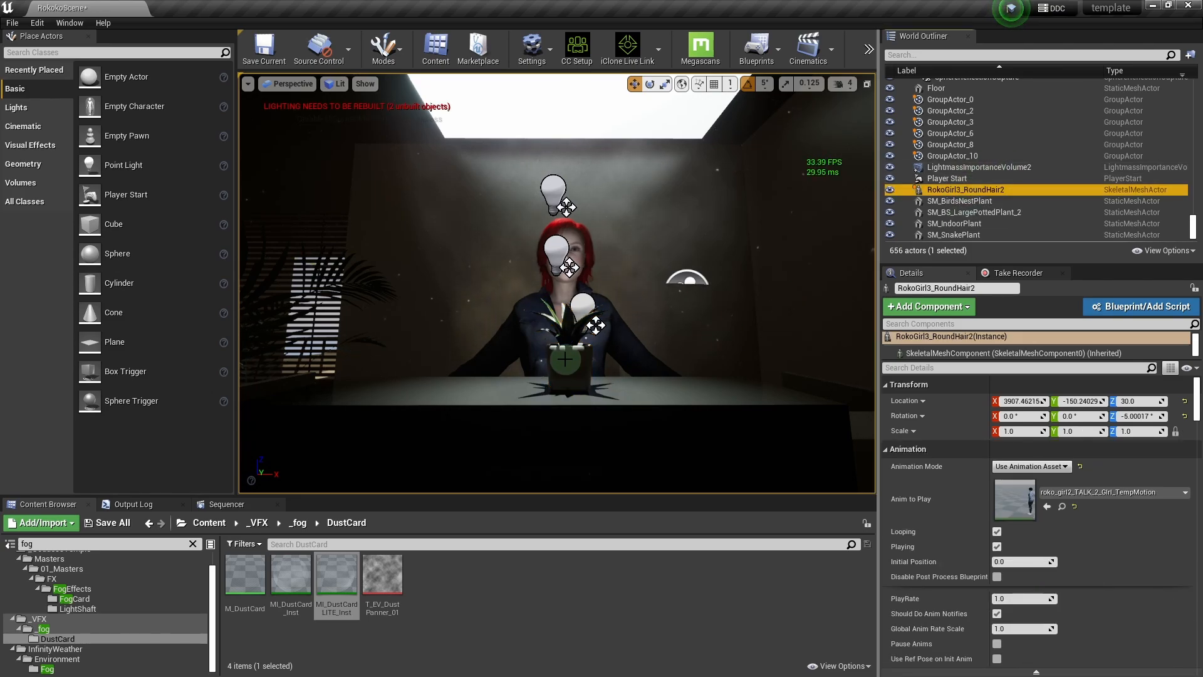
scroll(1103, 168, "up", 10)
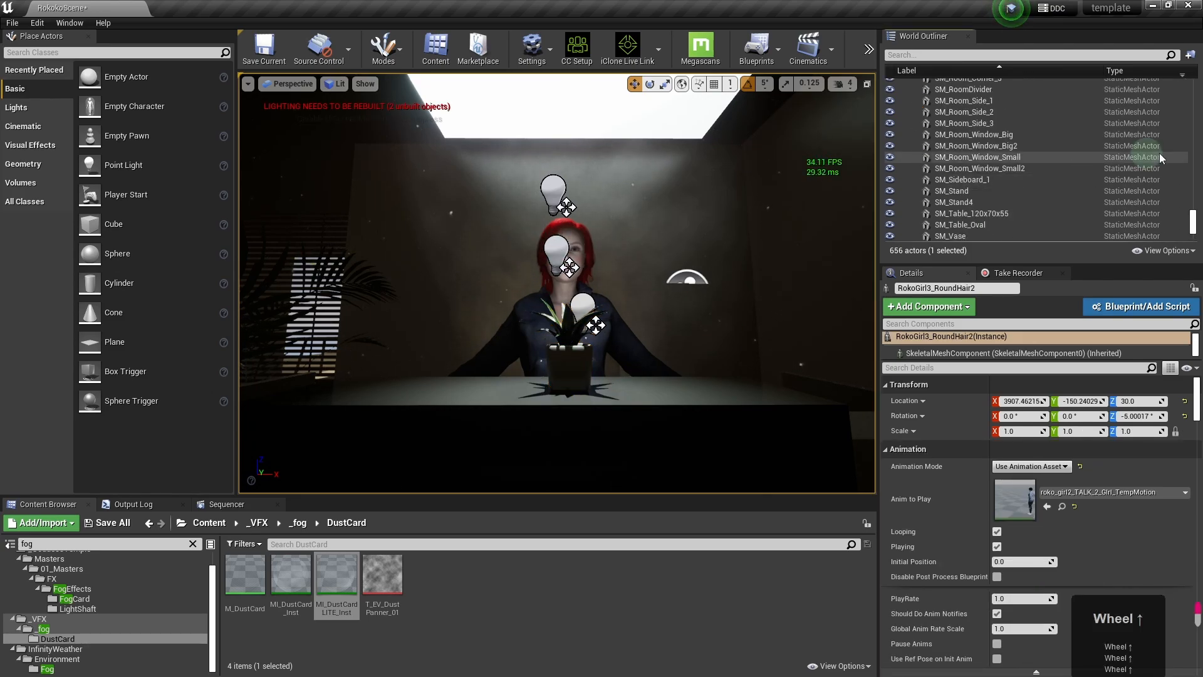
left_click_drag(1193, 156, 1191, 116)
left_click(955, 153)
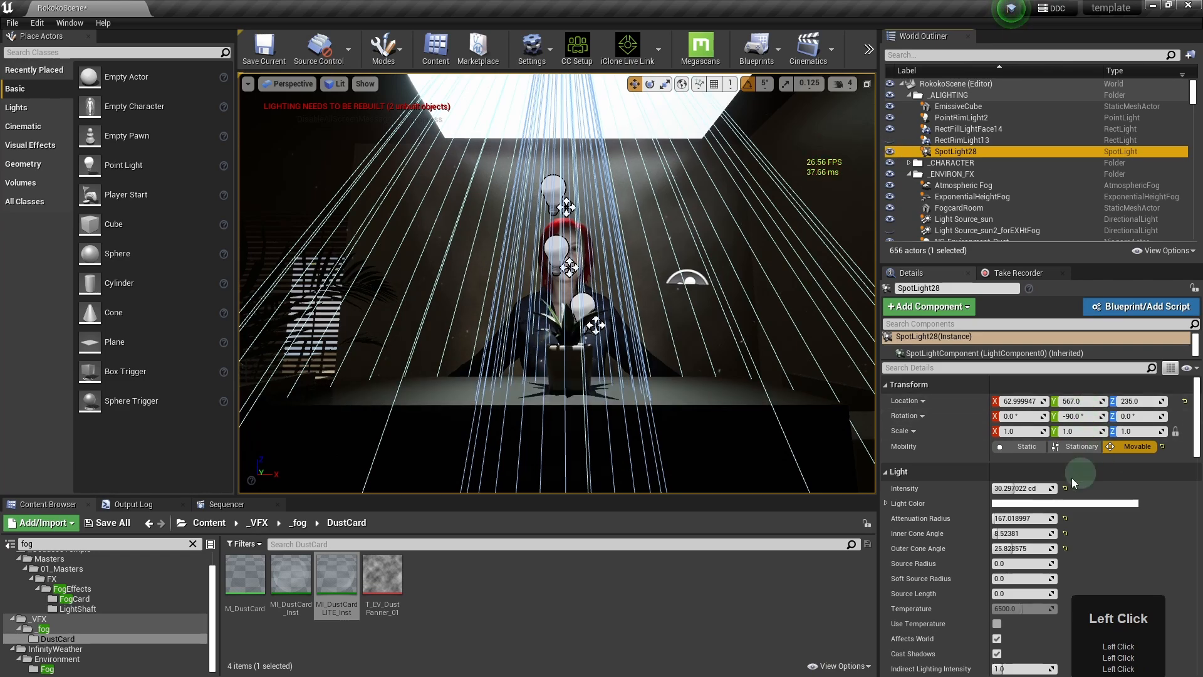
scroll(1156, 529, "down", 1)
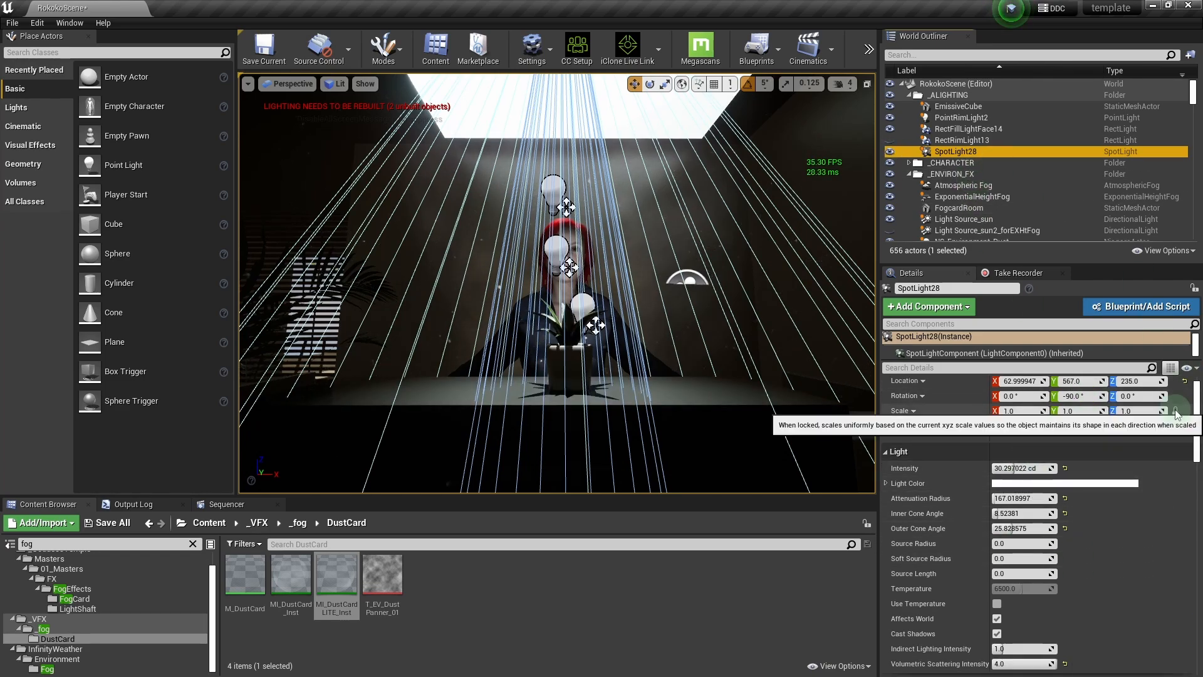
left_click(1194, 288)
- Test the SpotLight28 details lock by selecting other actors, ending with PointRimLight2, and hide the viewport gizmos
left_click(962, 141)
left_click(967, 188)
left_click(985, 221)
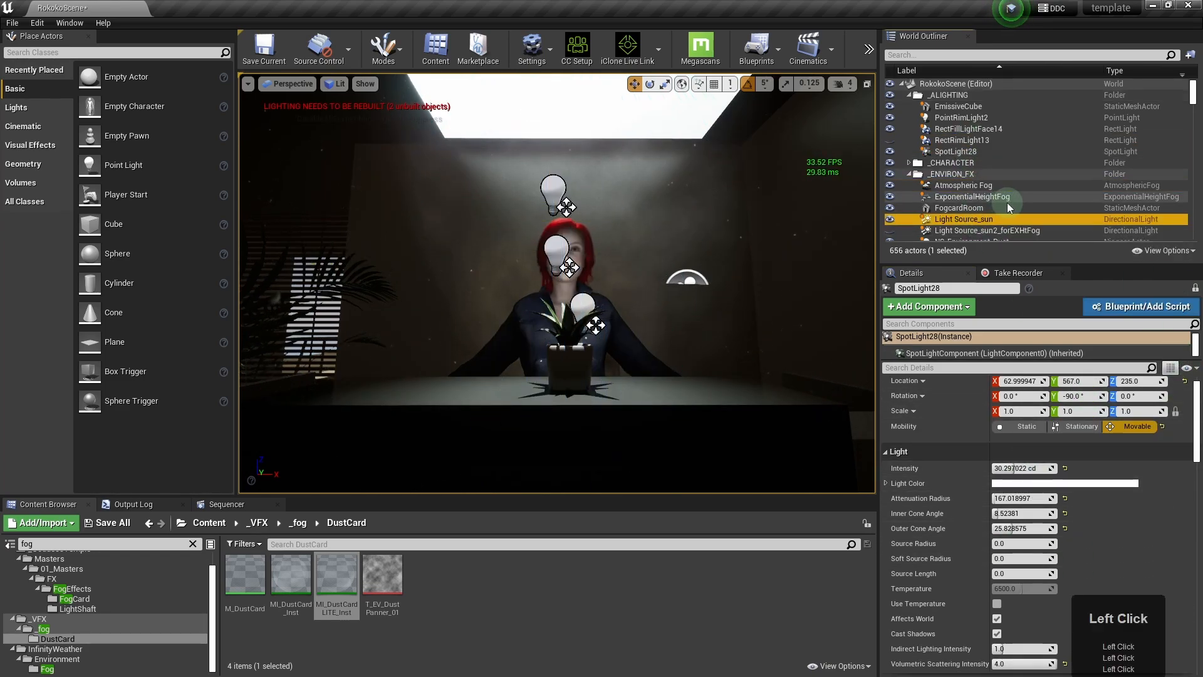
left_click(556, 194)
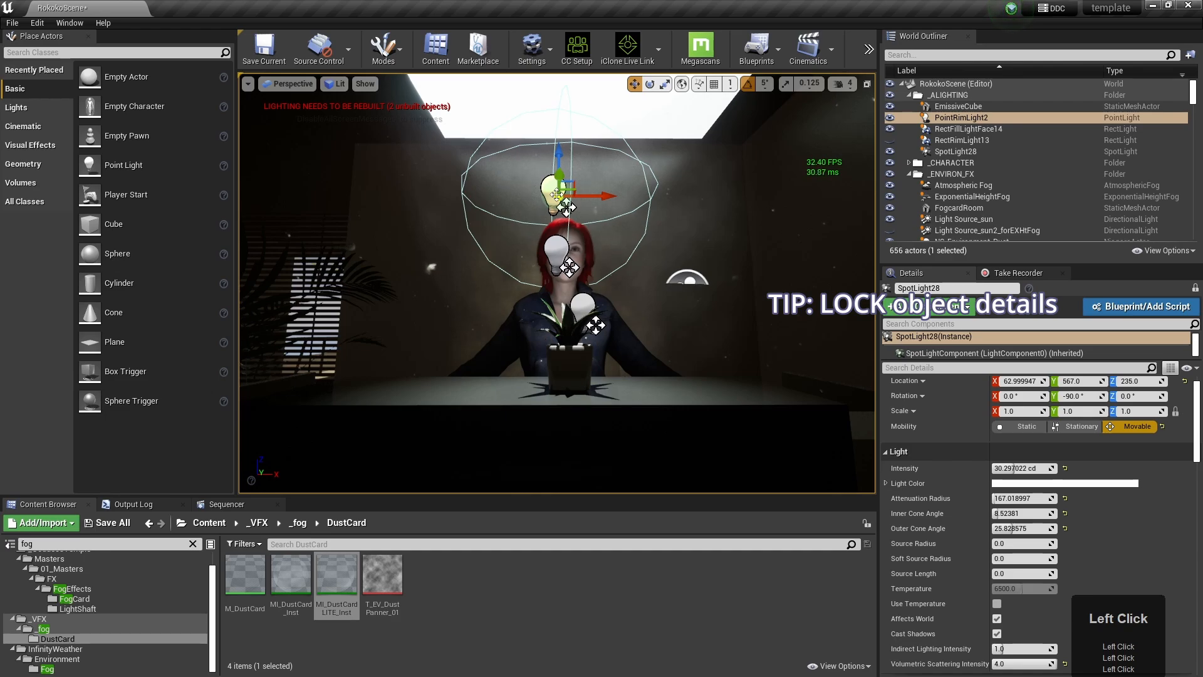
key("g")
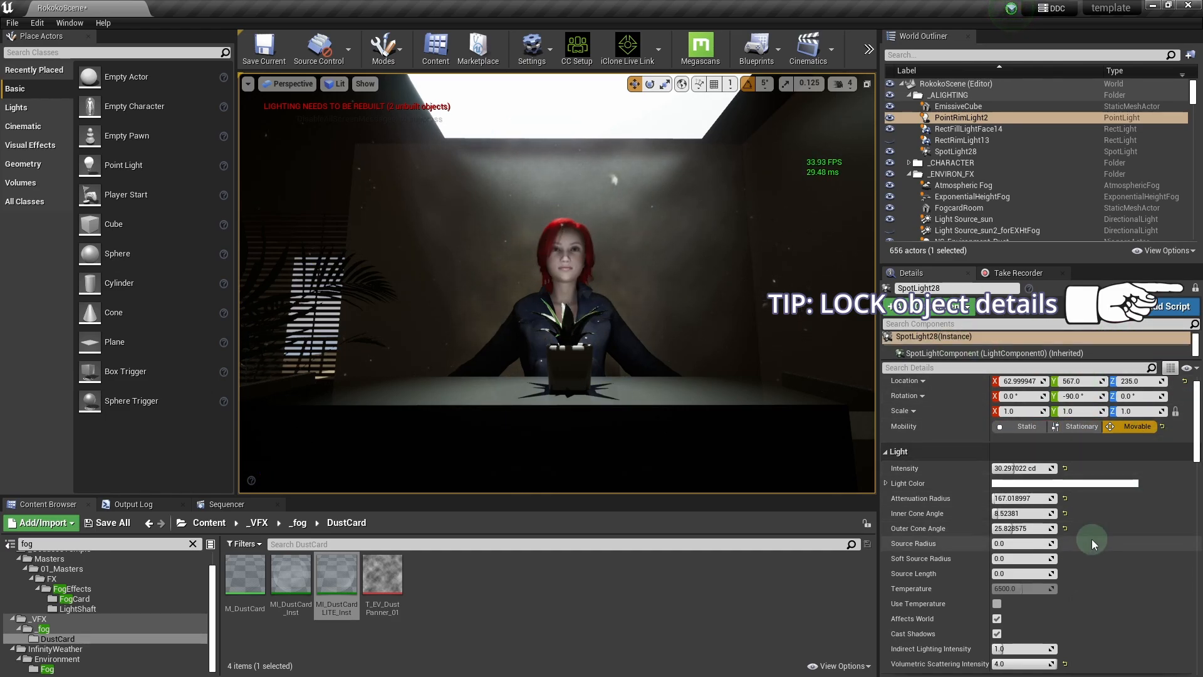
- Soften SpotLight28's shadows with a Source Radius of about 16.42 and a Source Length of about 195.03, leaving Soft Source Radius at 0
left_click(1039, 546)
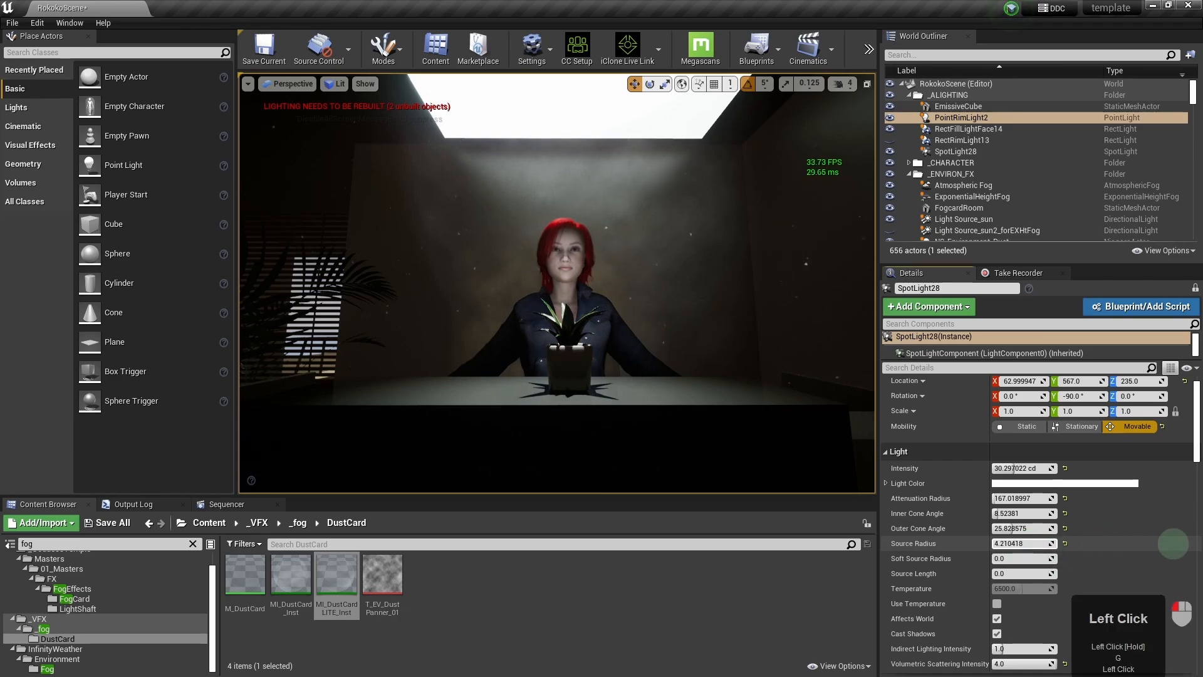
left_click_drag(1173, 543, 1180, 538)
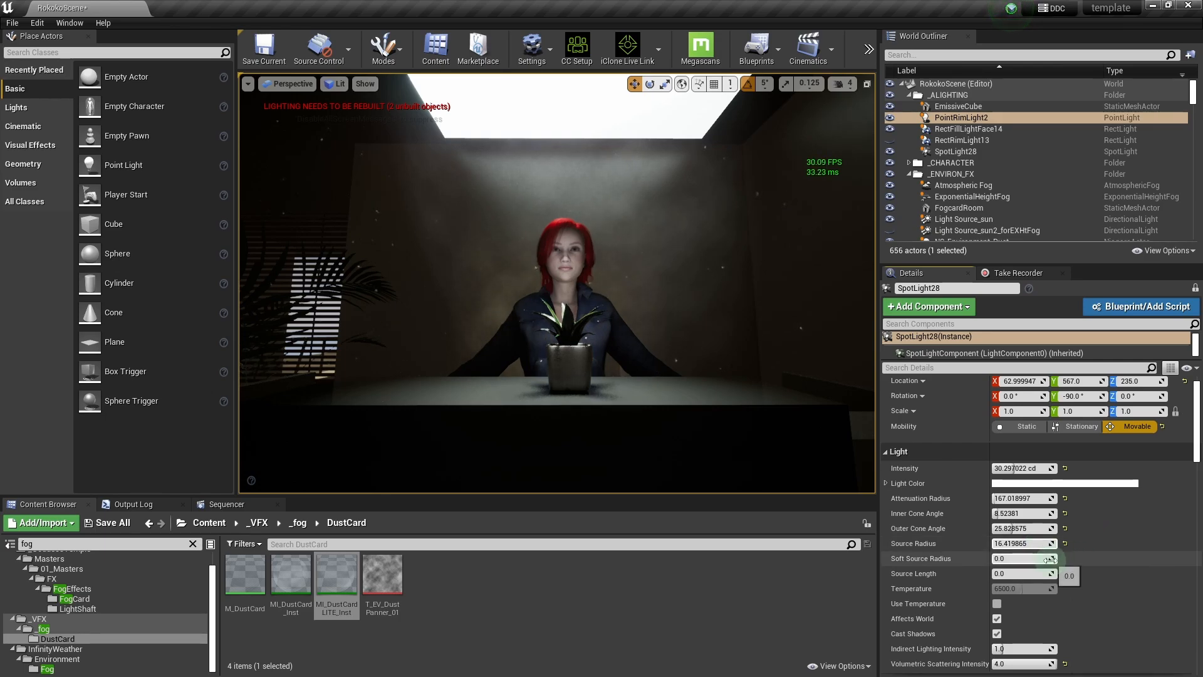
left_click(1048, 558)
left_click(1064, 558)
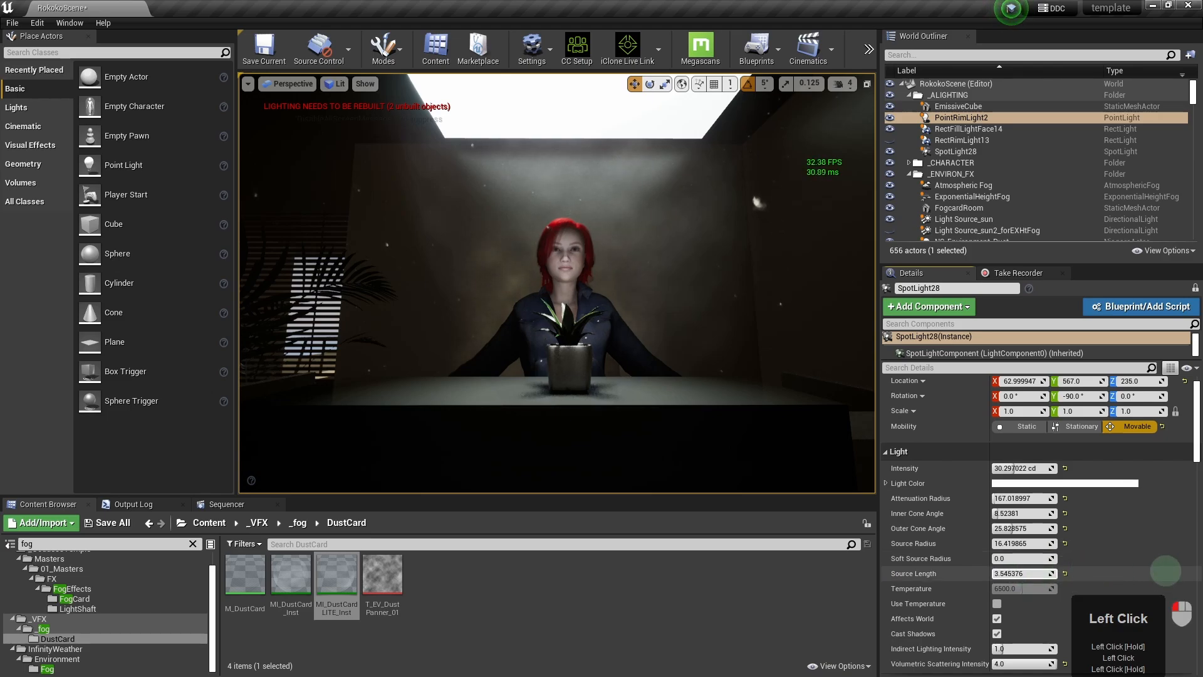
left_click_drag(1023, 573, 1066, 574)
- Switch SpotLight28's Cast Shadows off and back on, and undo the trial adjustment of another light setting
left_click(998, 633)
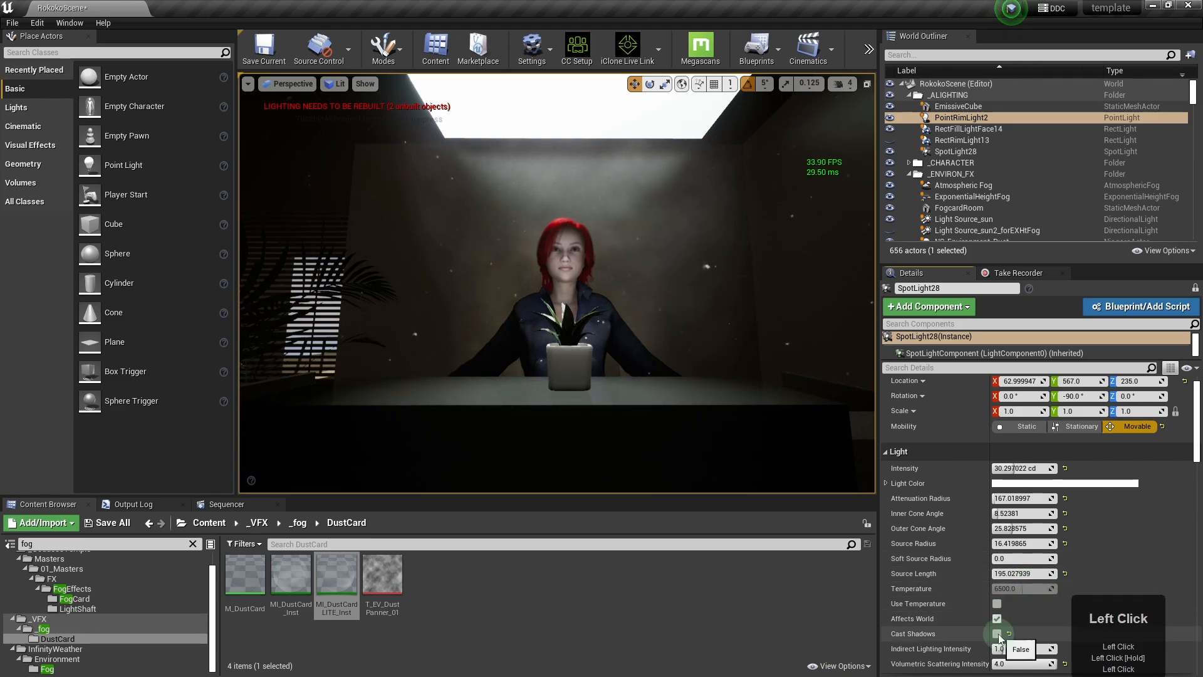
left_click(997, 633)
left_click_drag(1197, 445, 1198, 483)
left_click_drag(1055, 490, 1056, 498)
left_click_drag(1054, 480, 1003, 477)
key("ctrl+z")
- Try toggling SpotLight28's Cast Volumetric Shadow and Cast Ray Tracing Shadows options
left_click_drag(1198, 457, 1200, 517)
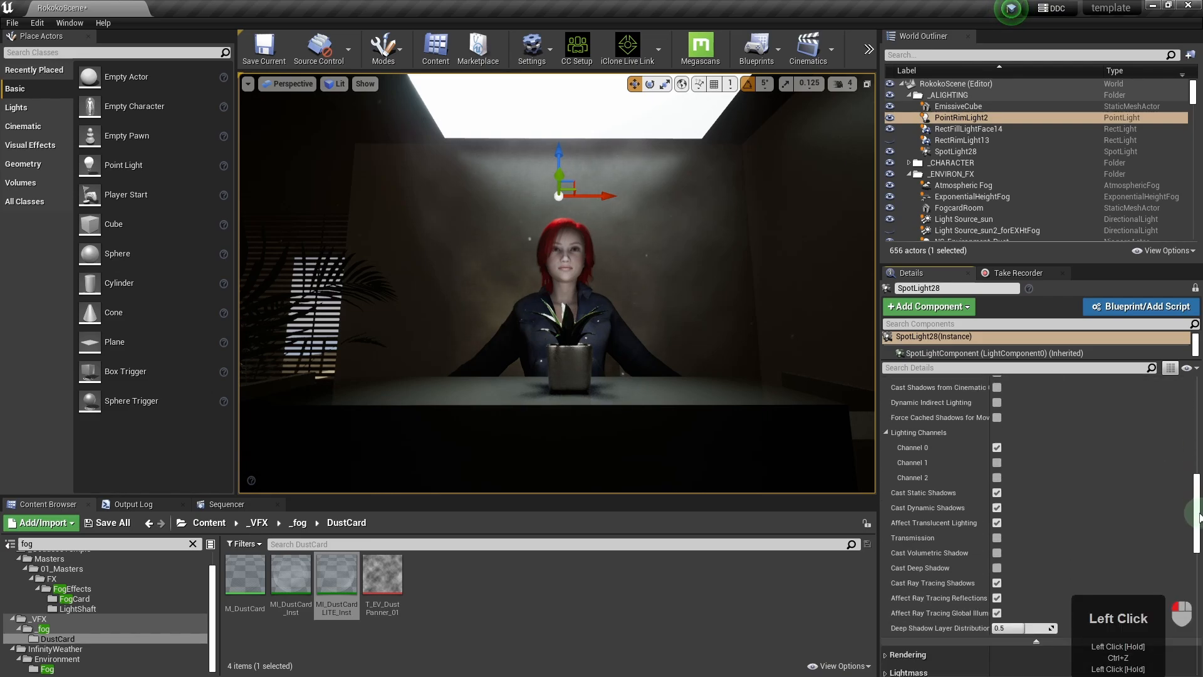
left_click(997, 553)
left_click(997, 553)
left_click(997, 583)
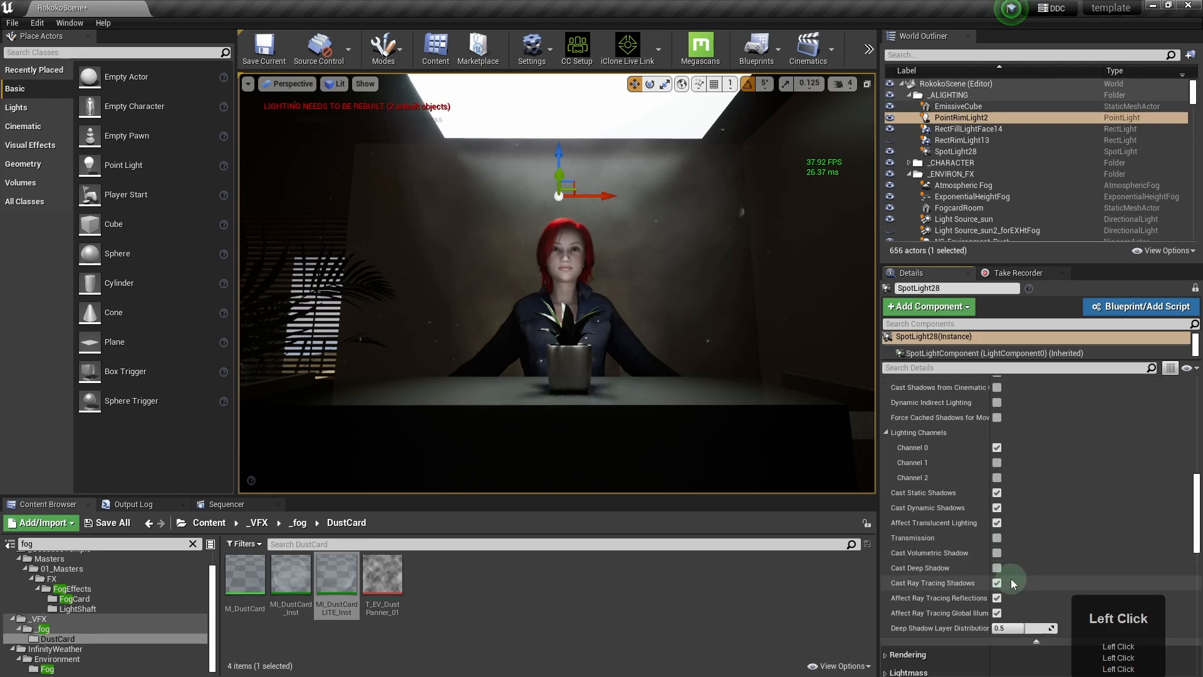
- Filter SpotLight28's details by "samp" and set the ray-tracing Samples Per Pixel to 4, and finally to 18
left_click(898, 368)
type("samp")
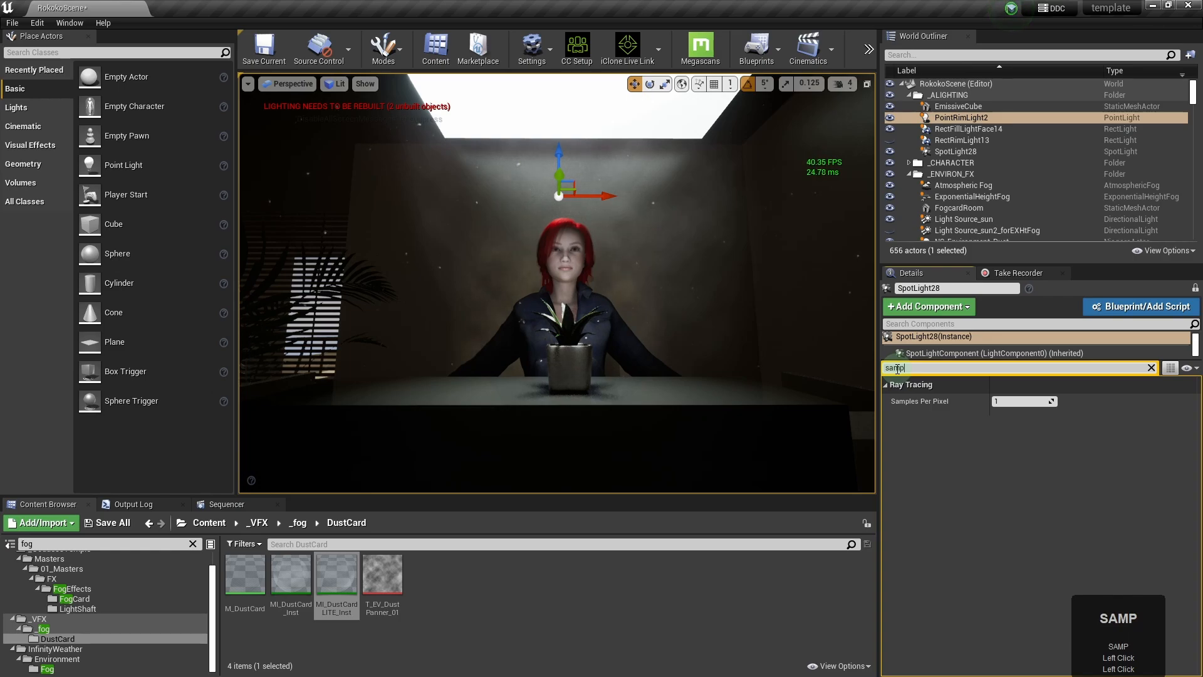
left_click(1005, 403)
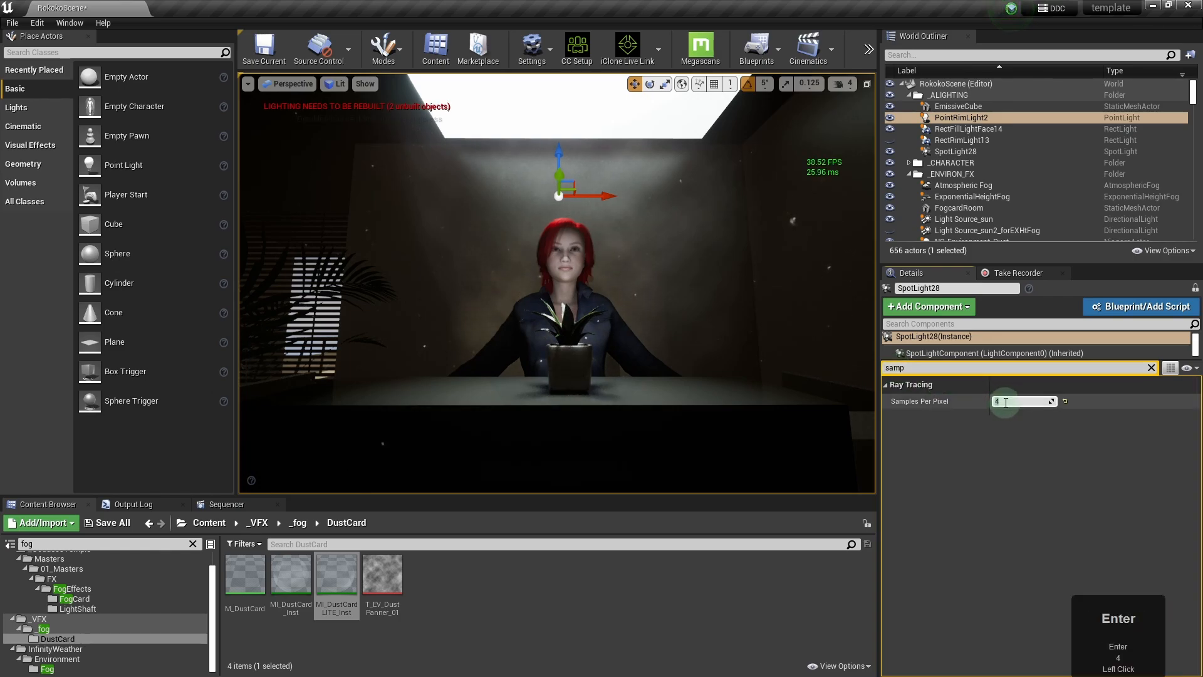
key("Return")
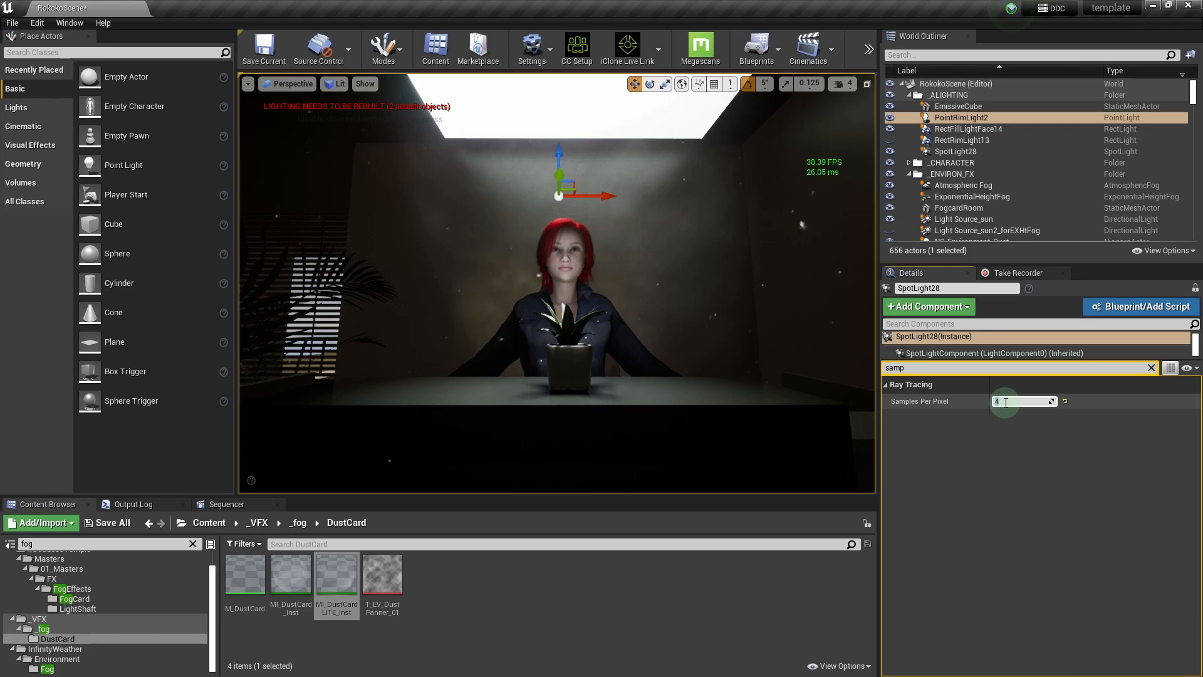
mouse_move(1050, 400)
left_mouse_down()
mouse_move(1128, 394)
mouse_move(1057, 408)
left_mouse_up()
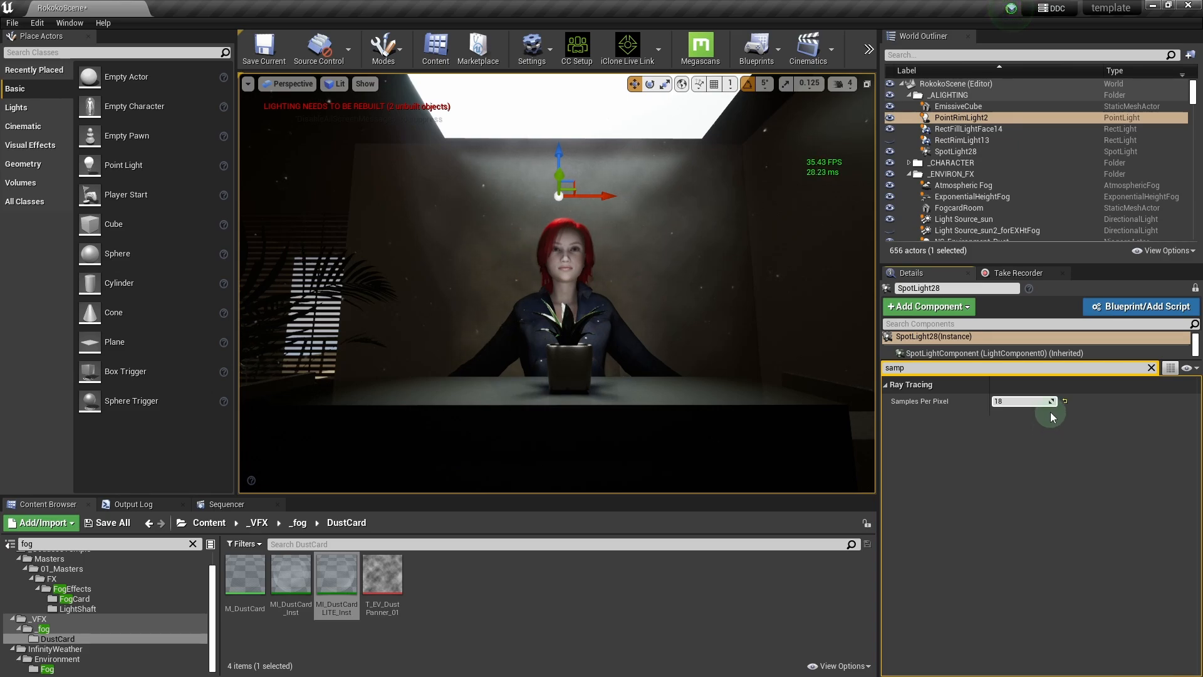
- Set SpotLight28's ray-tracing Samples Per Pixel to 10 and save the level
left_click_drag(1078, 401, 1021, 402)
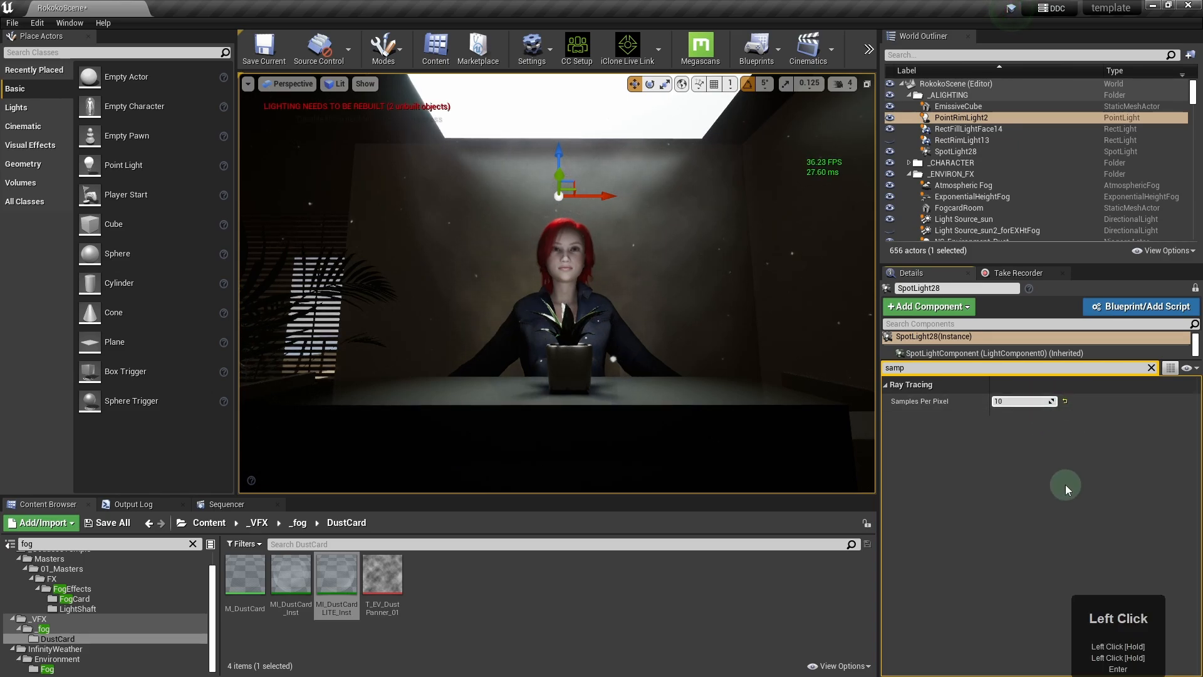
right_click_drag(658, 395, 660, 394)
scroll(658, 394, "up", 2)
scroll(633, 385, "up", 1)
left_click(639, 395)
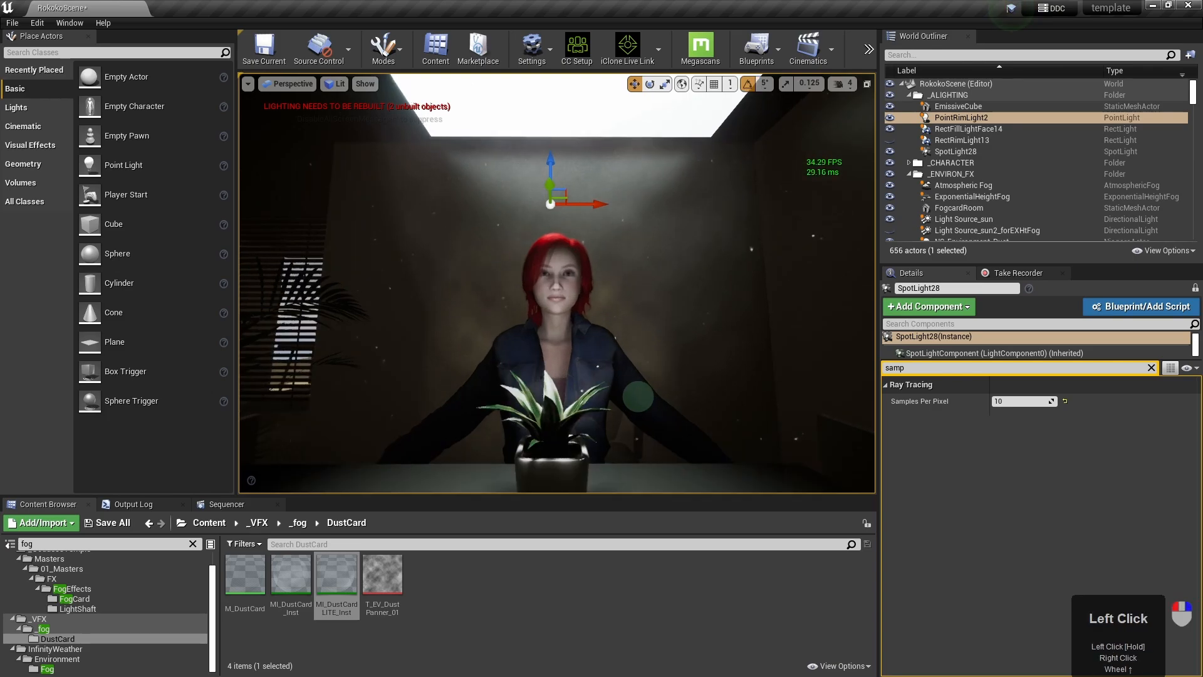
scroll(669, 390, "up", 2)
right_click_drag(749, 345, 747, 349)
scroll(743, 355, "down", 1)
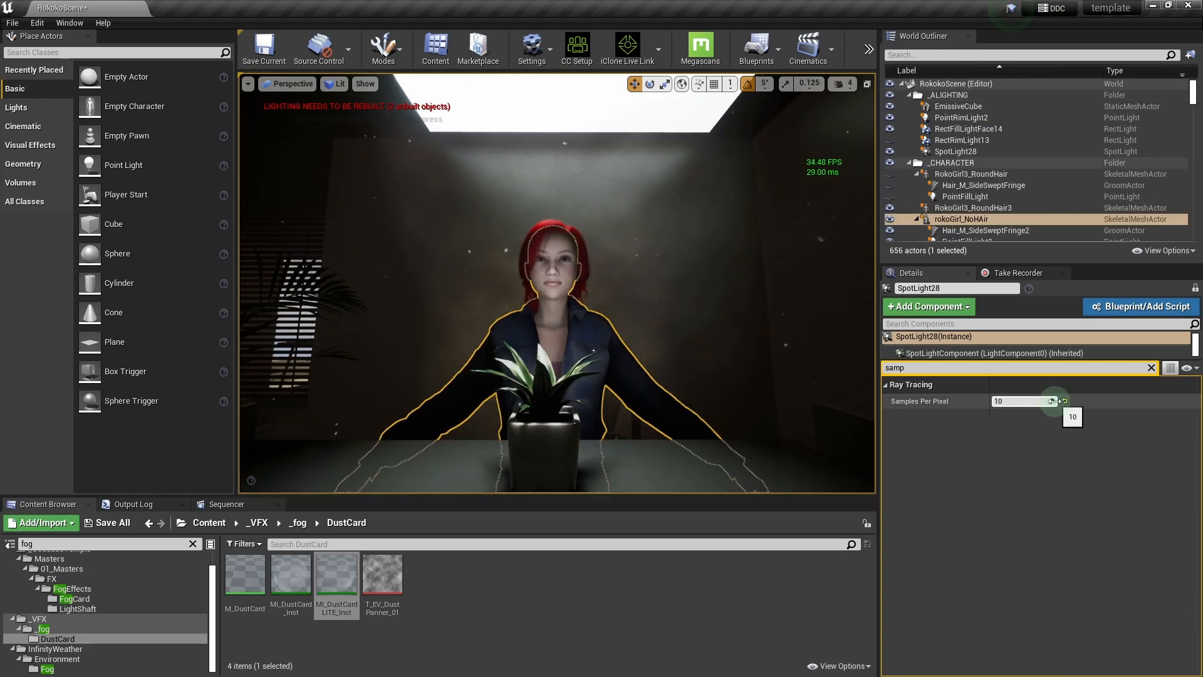
left_click(1034, 208)
left_click(1070, 547)
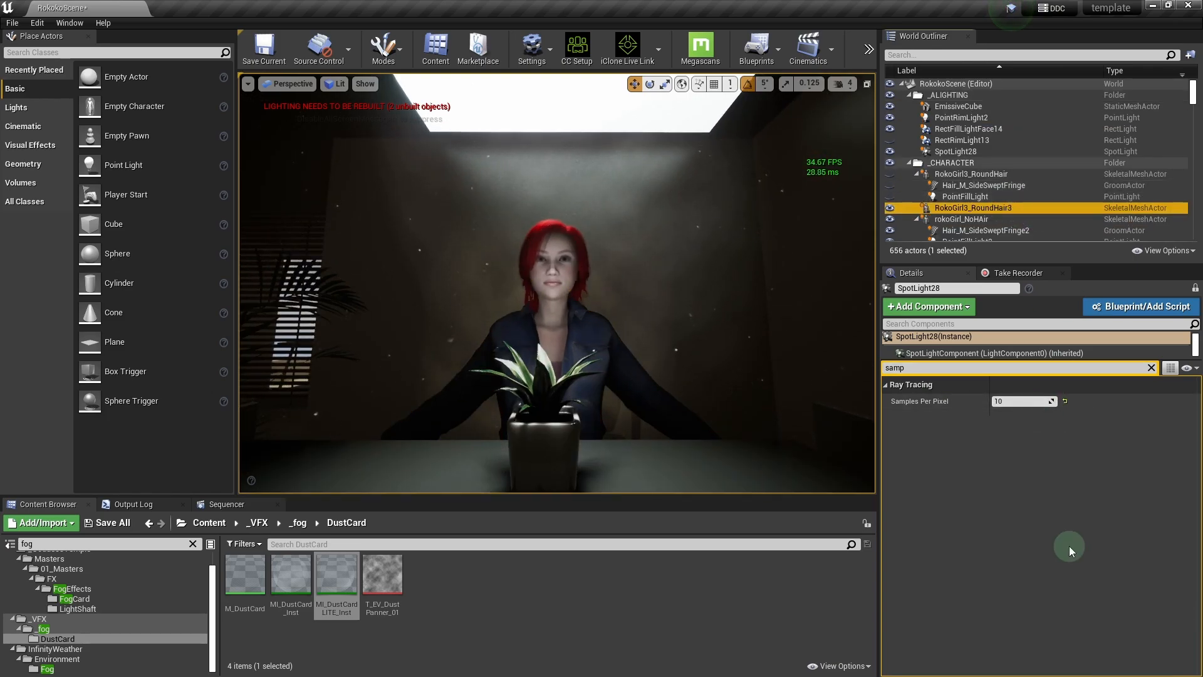
key("ctrl+s")
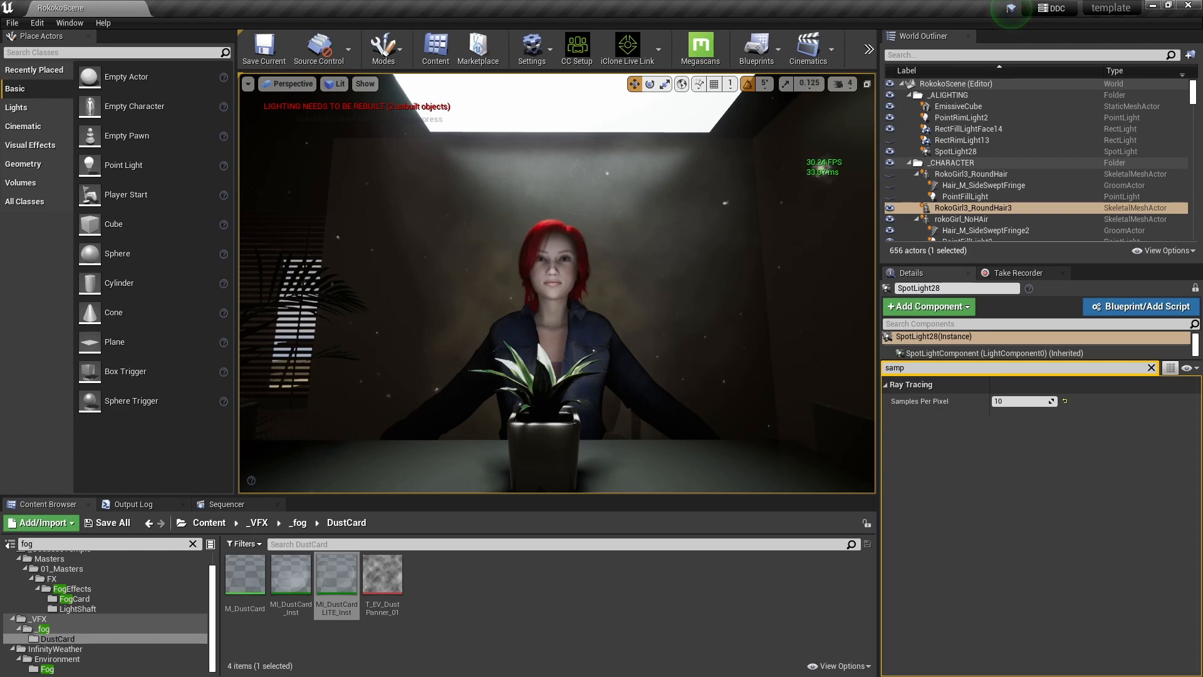
- Try raising the viewport's Screen Percentage to 200 to preview the scene at a higher render resolution
left_click(454, 403)
left_click(600, 368)
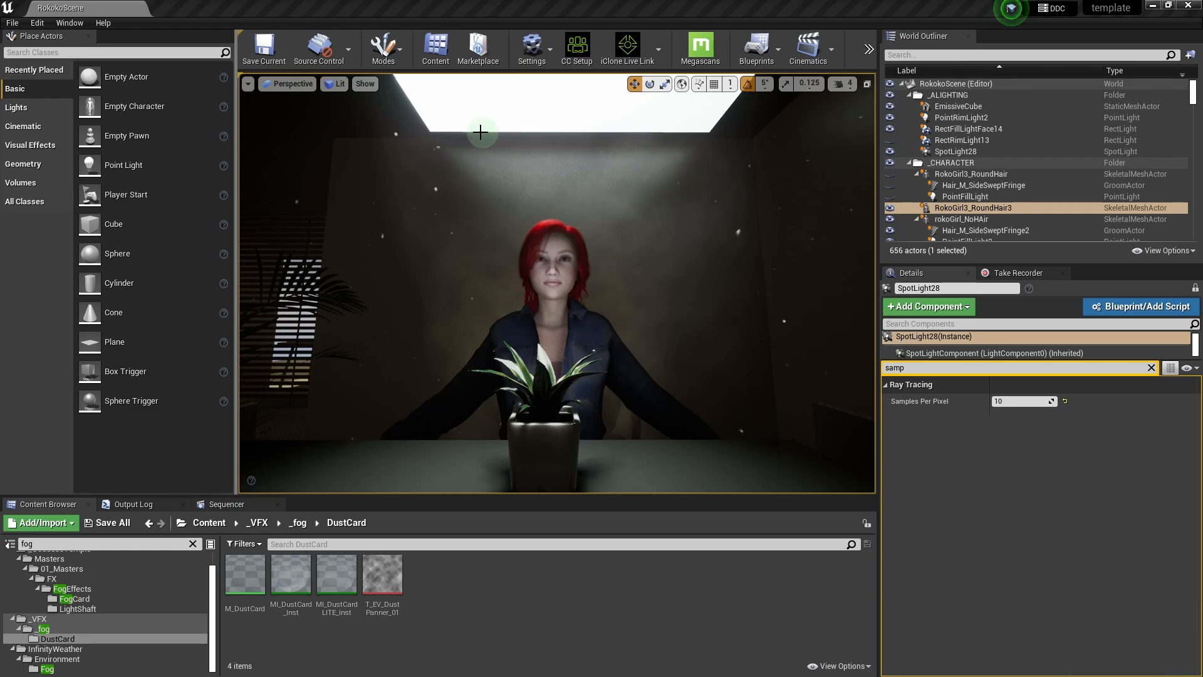
left_click(249, 84)
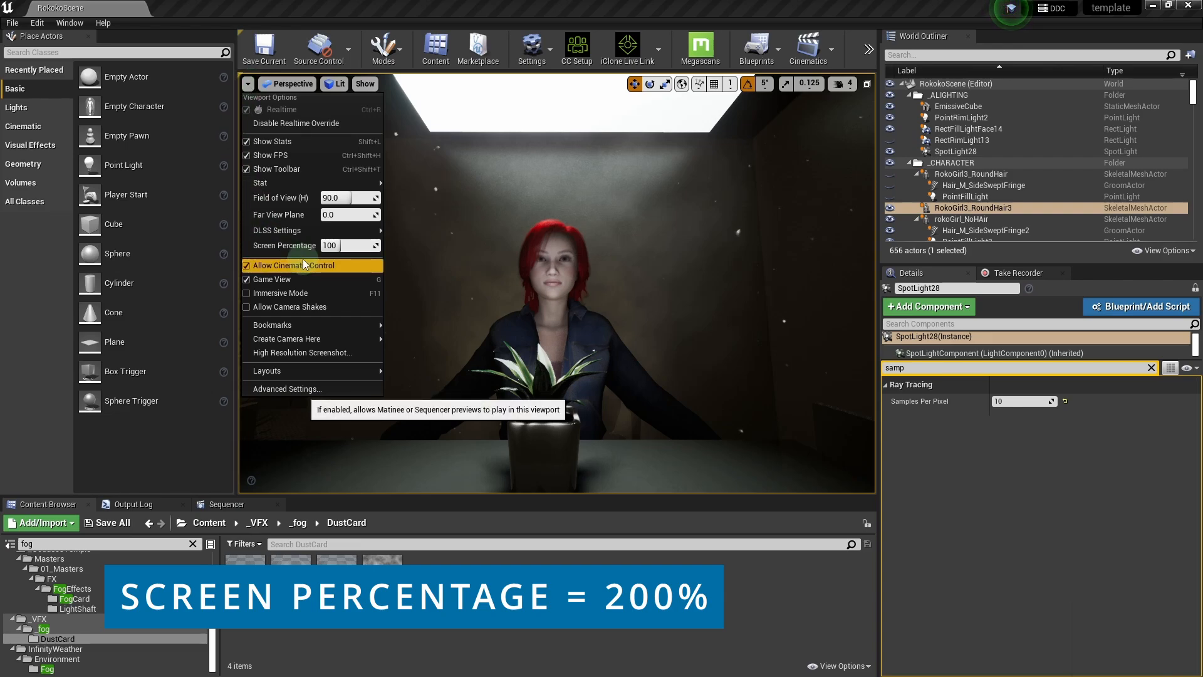
left_click(351, 246)
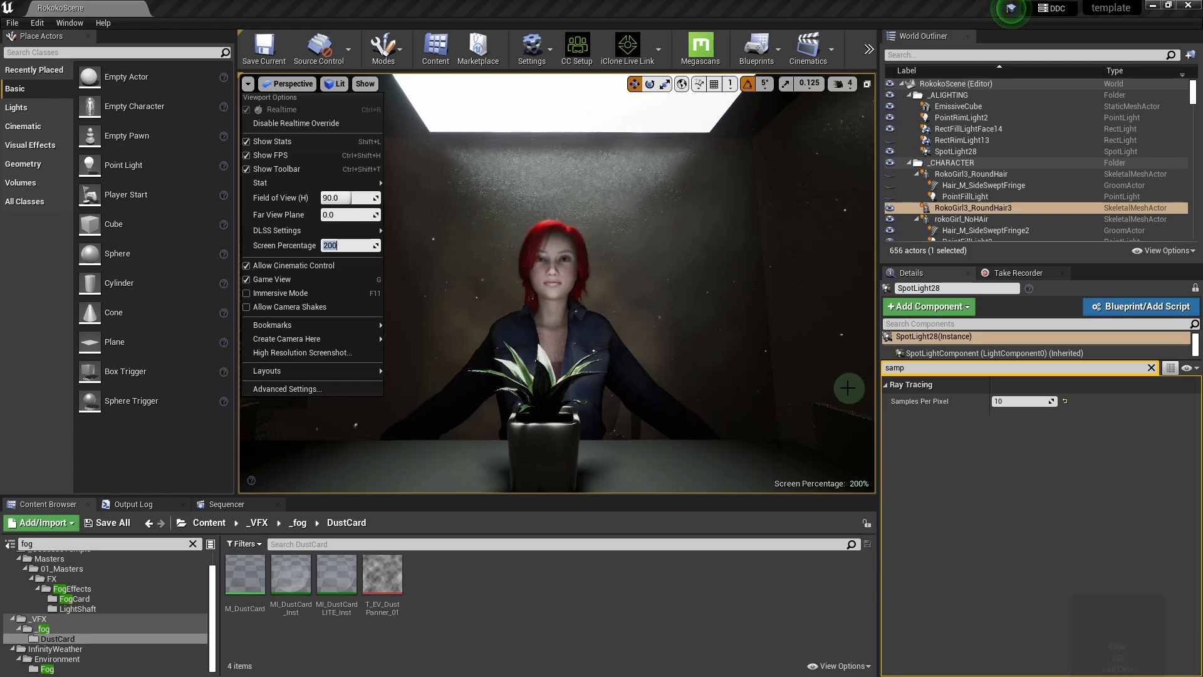
left_click(642, 250)
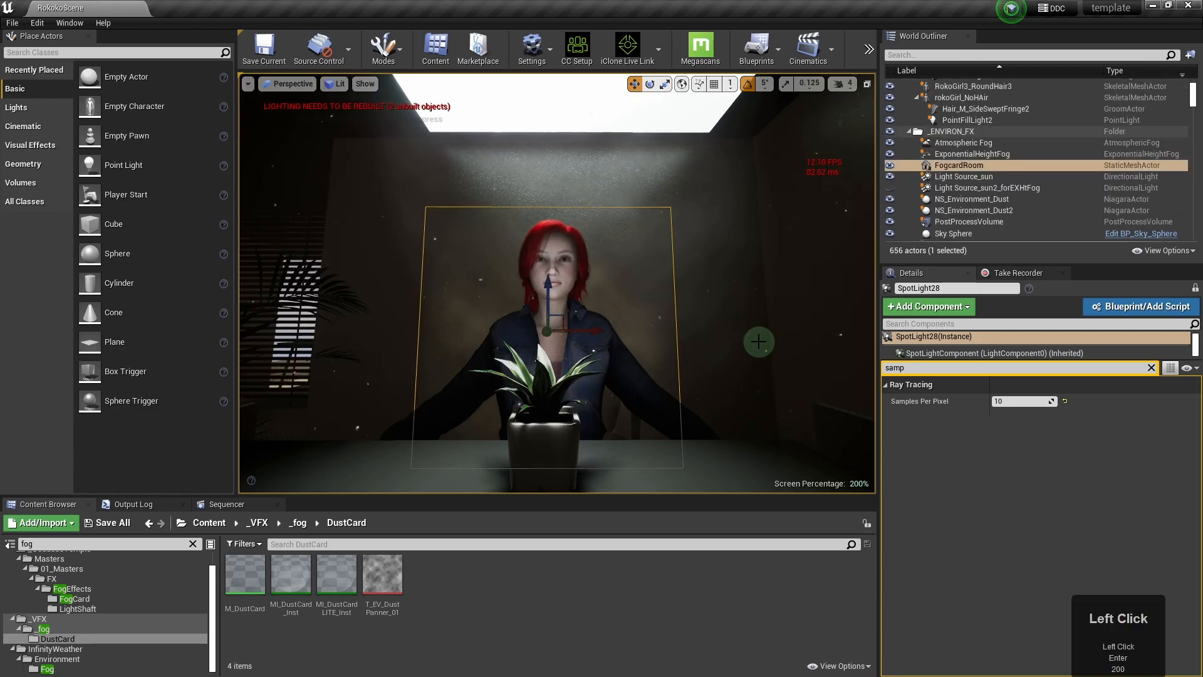
left_click(965, 199)
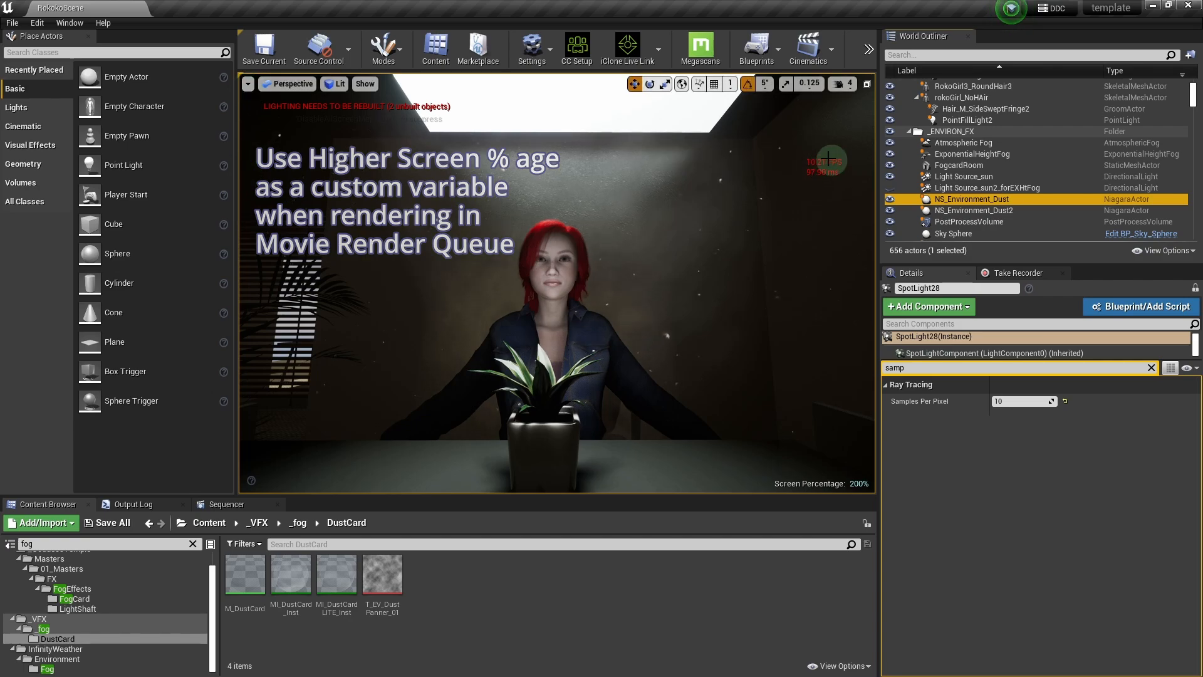
- Return the viewport's Screen Percentage to 100
left_click(249, 84)
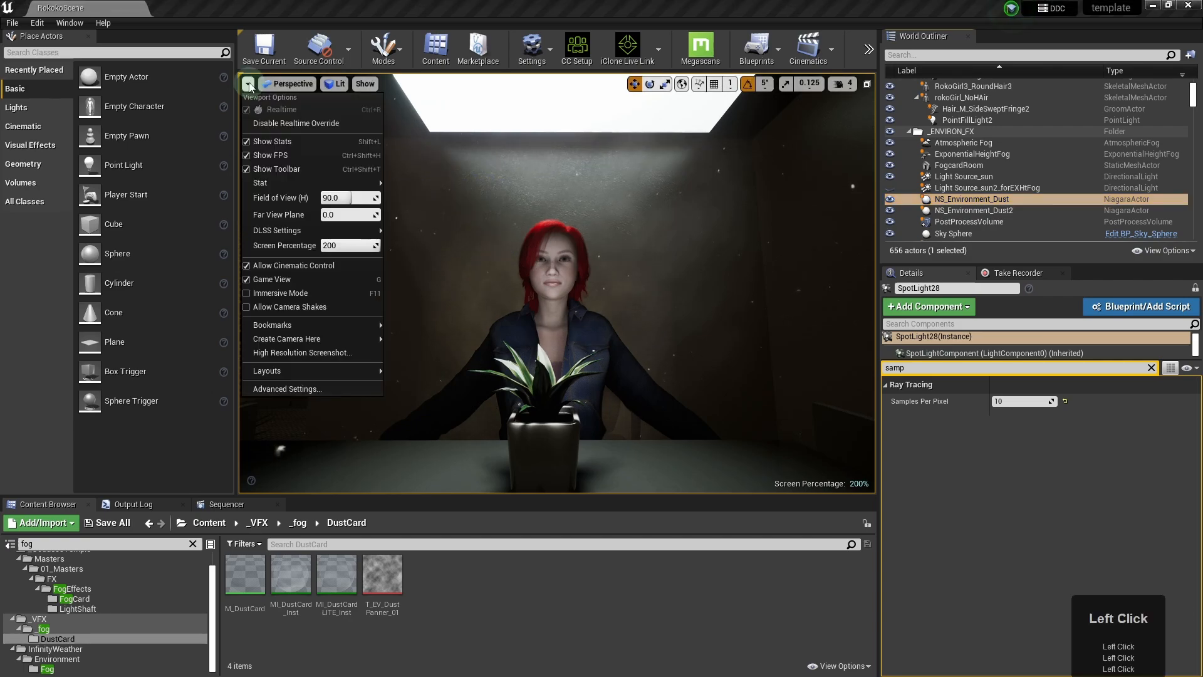
left_click(342, 246)
type("100")
key("Return")
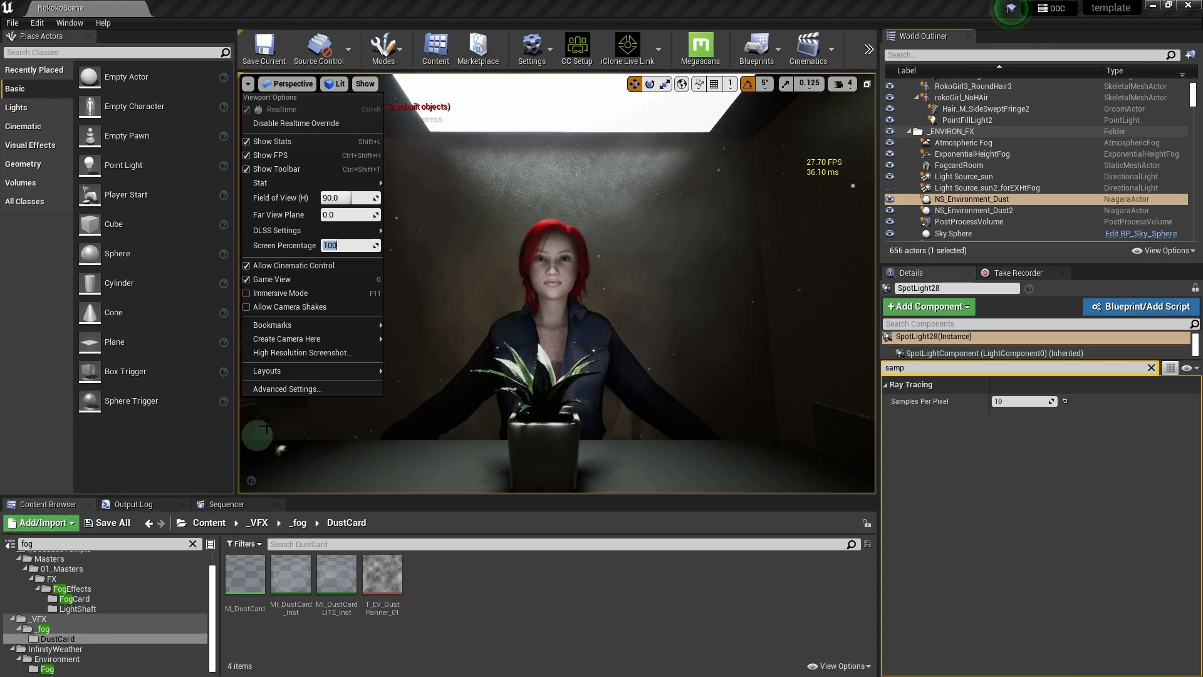
mouse_move(370, 362)
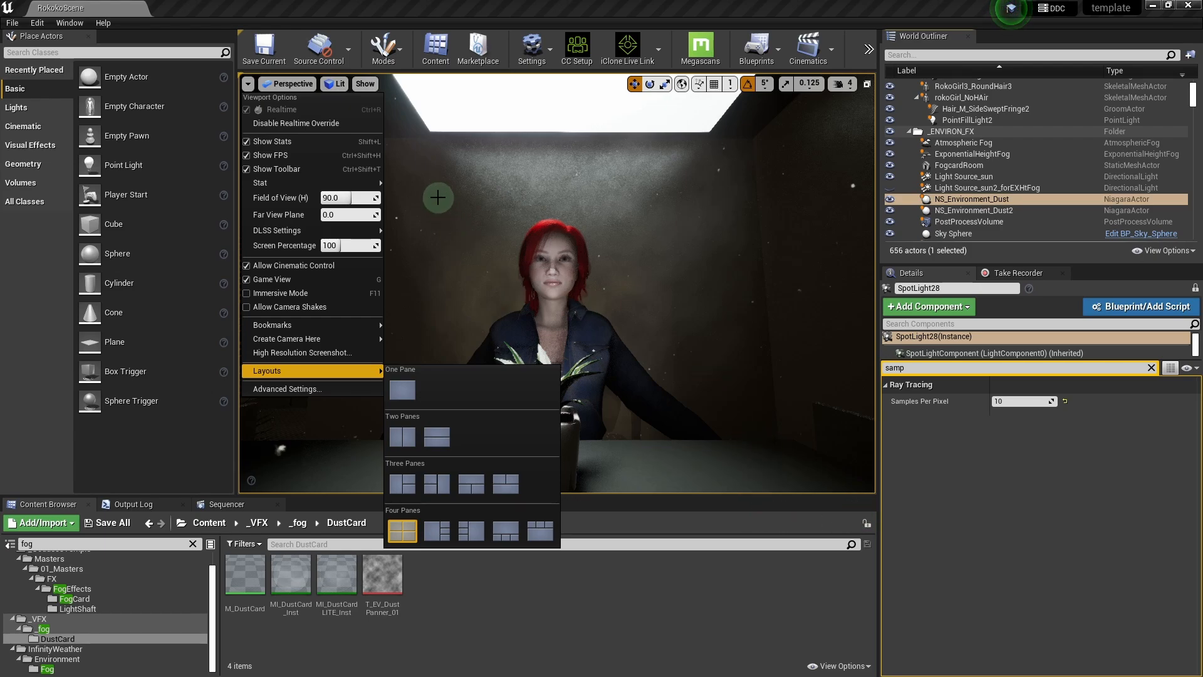
left_click(439, 198)
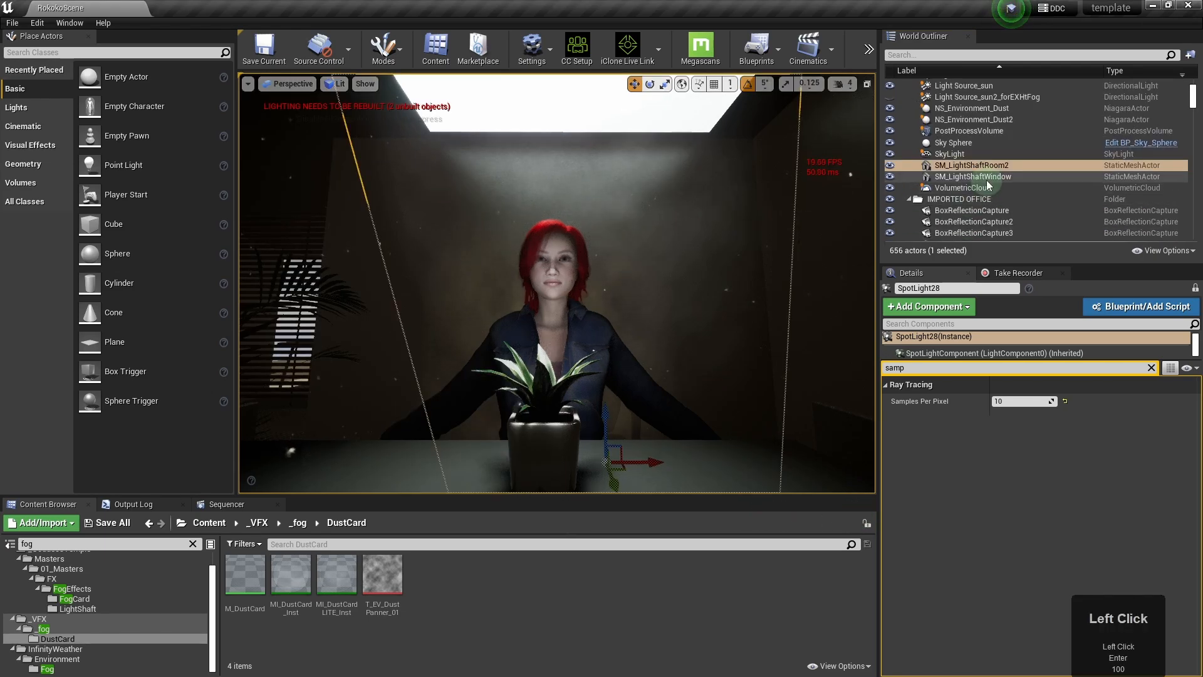
- Select the PostProcessVolume actor among the environment effects
left_click(986, 179)
left_click(980, 188)
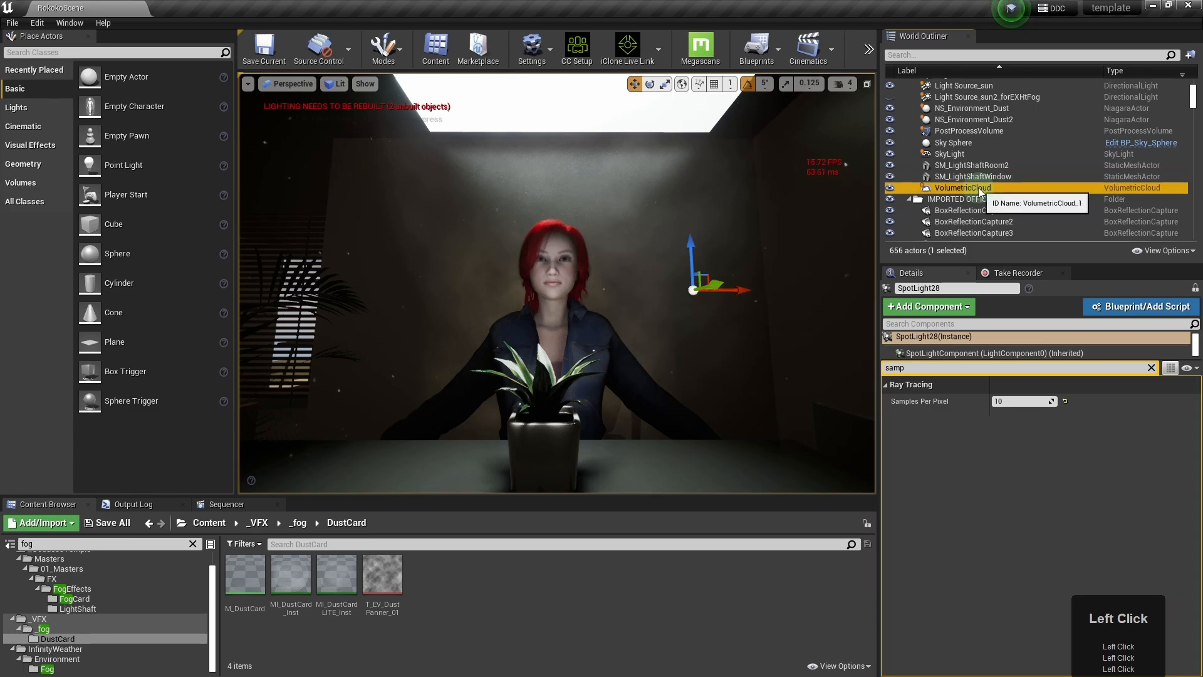
left_click(980, 132)
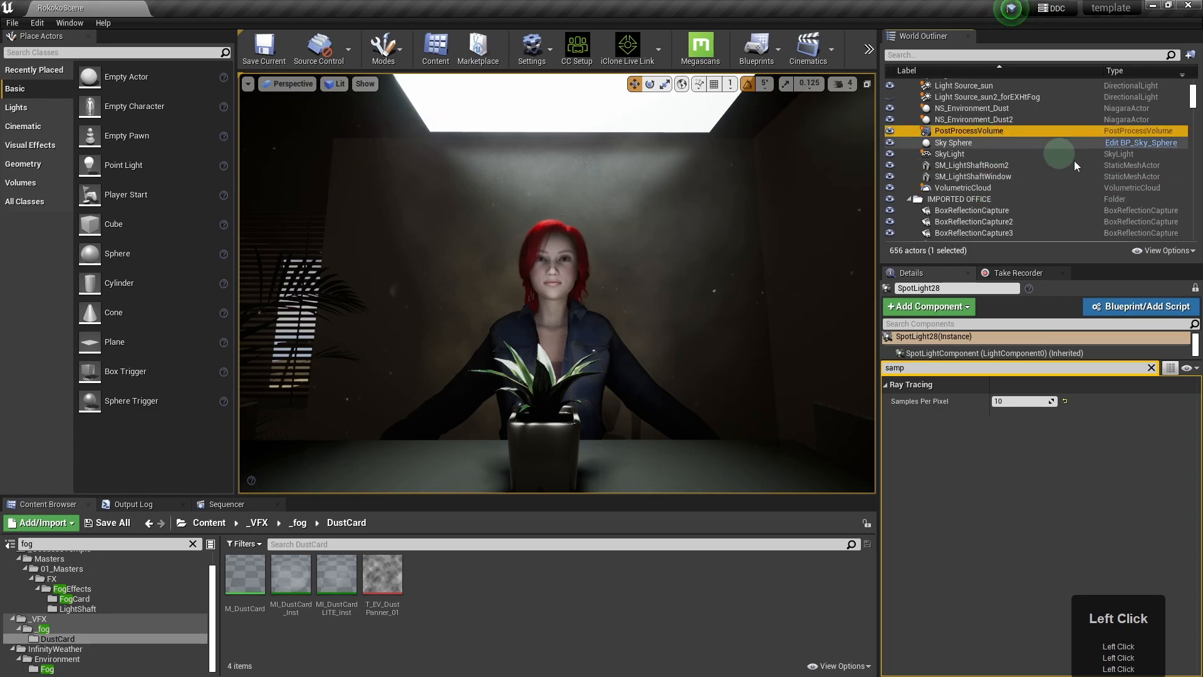